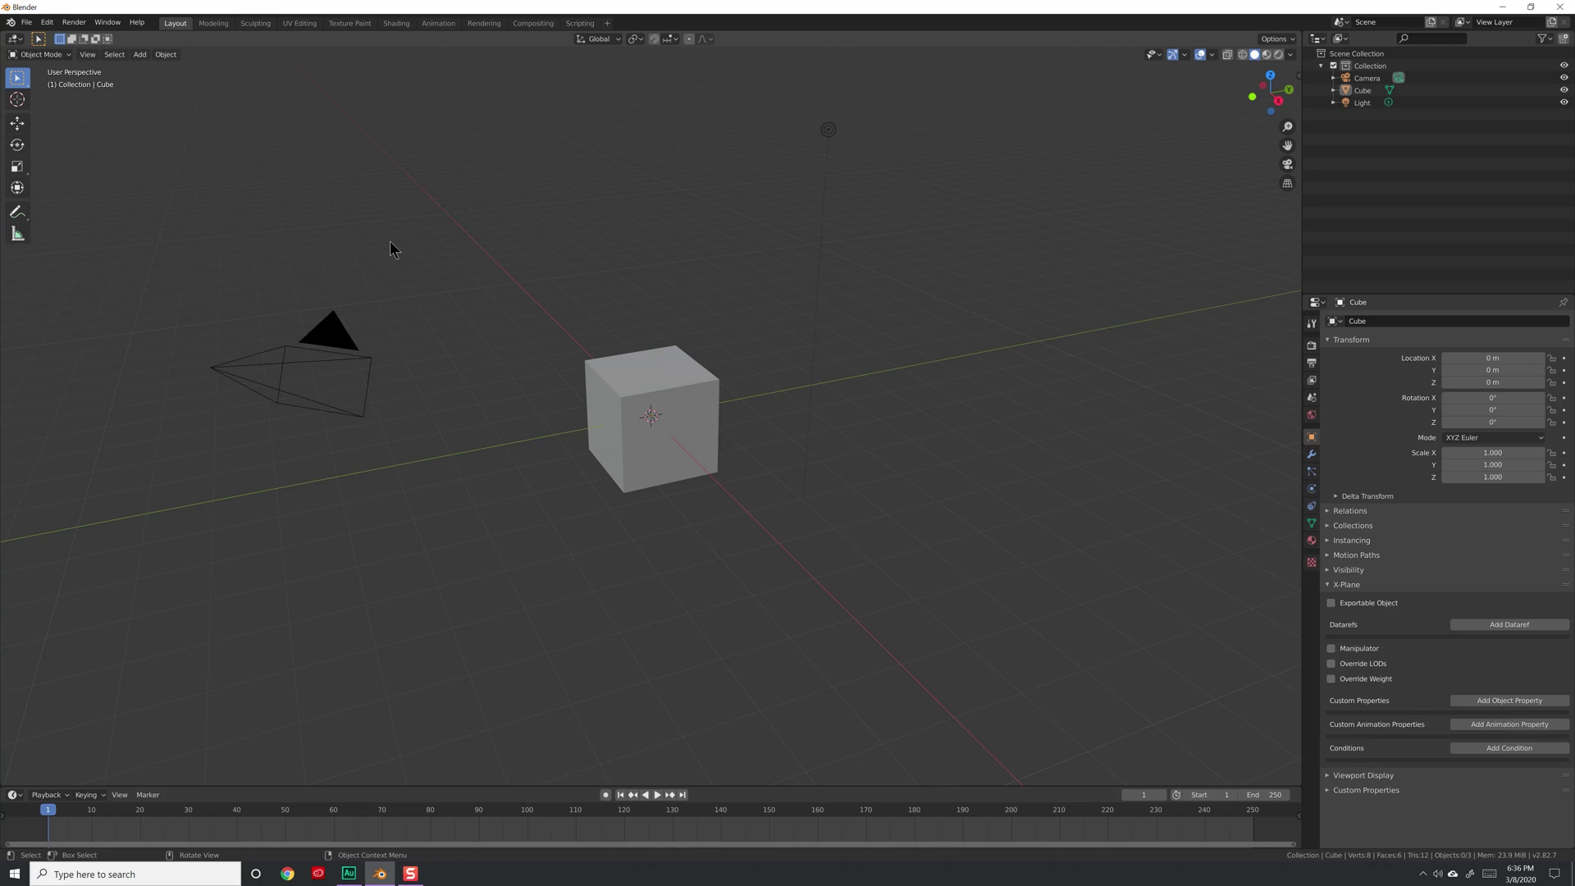
Check the program version on the splash screen
click(137, 22)
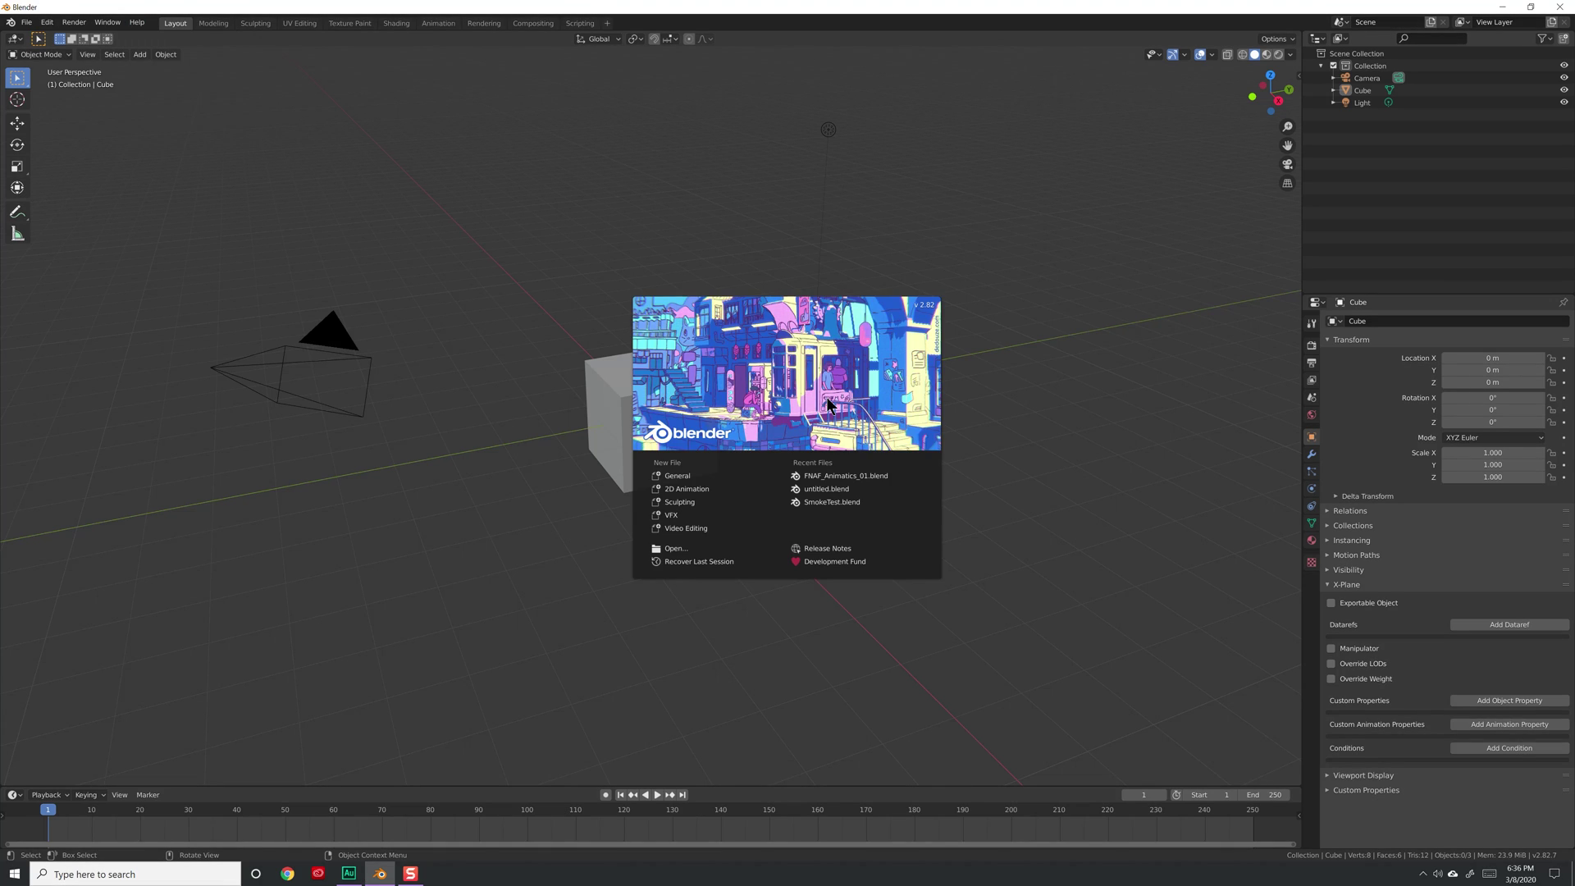
click(825, 396)
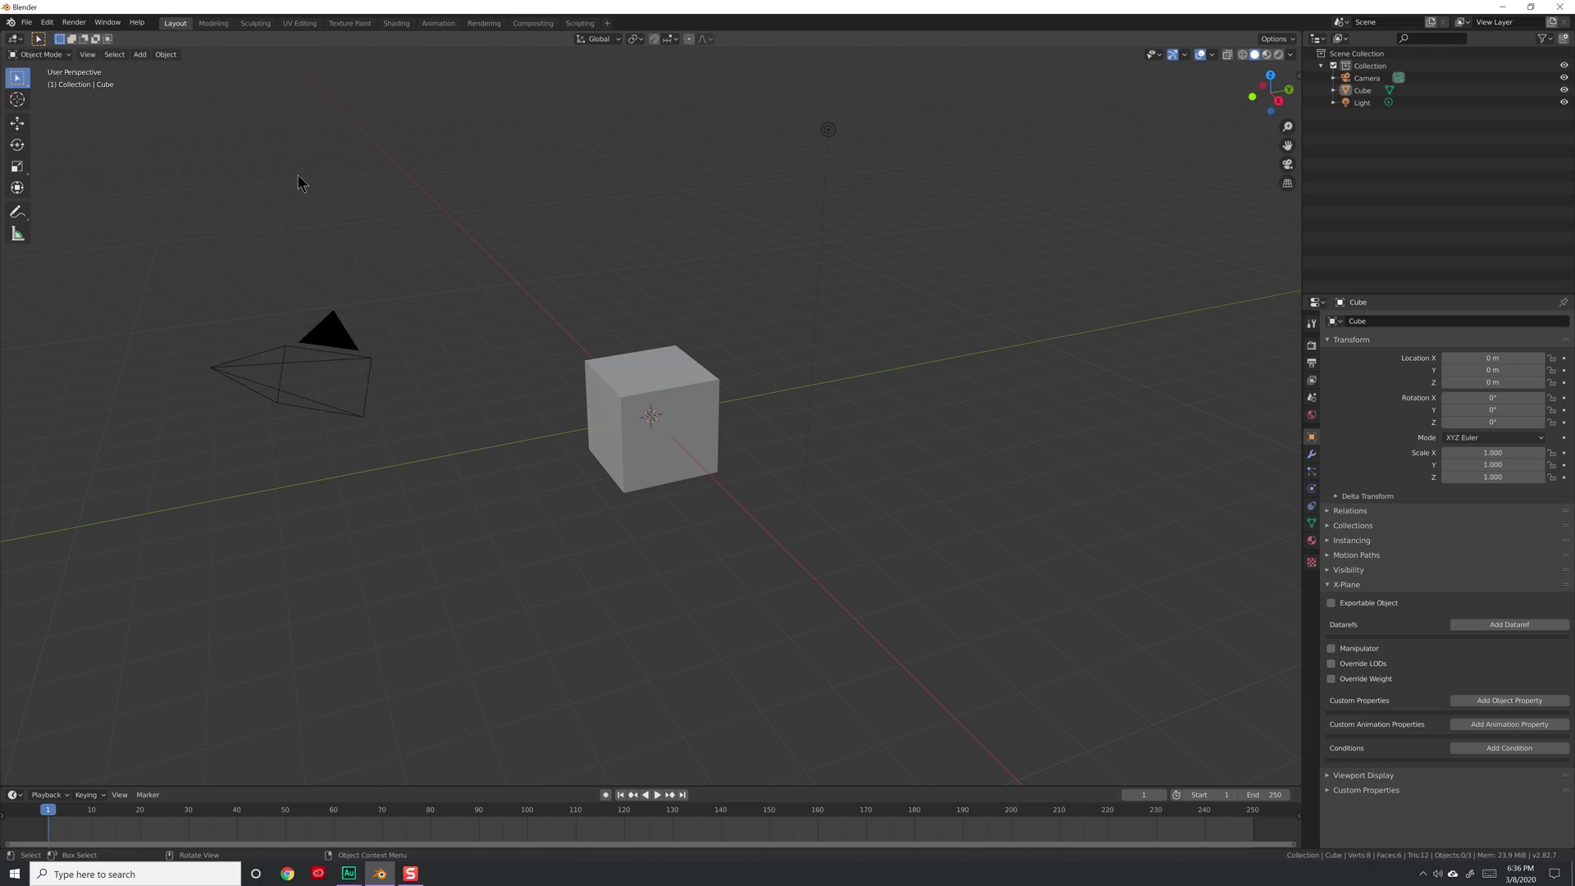
Search the add-on preferences for "x-" to check whether the X-Plane (.obj) export add-on is enabled
click(47, 23)
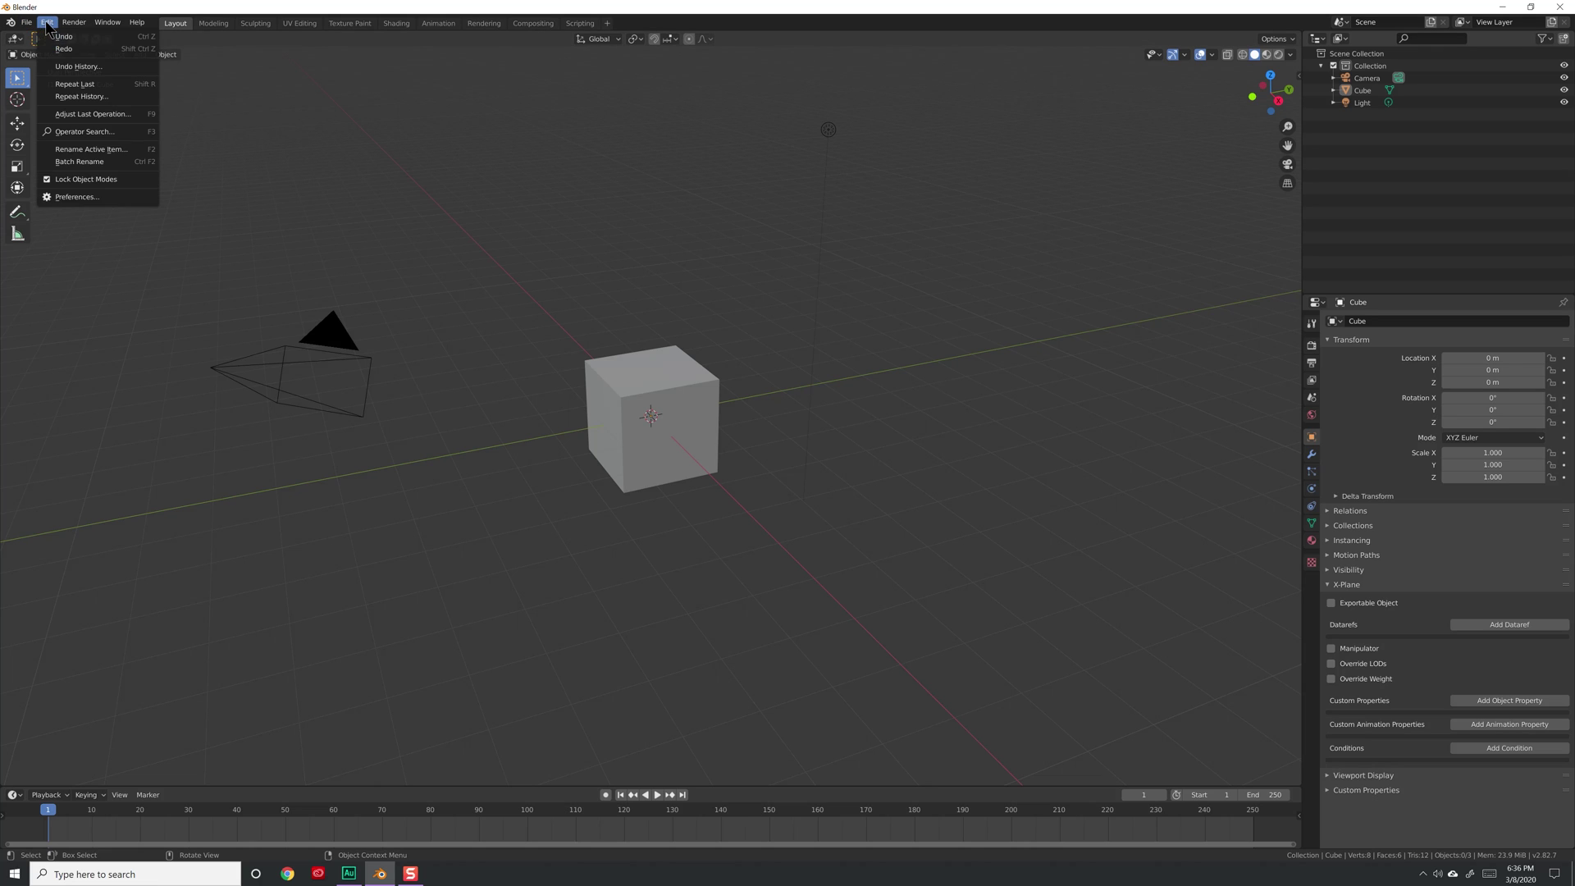
click(76, 197)
drag(190, 54, 412, 102)
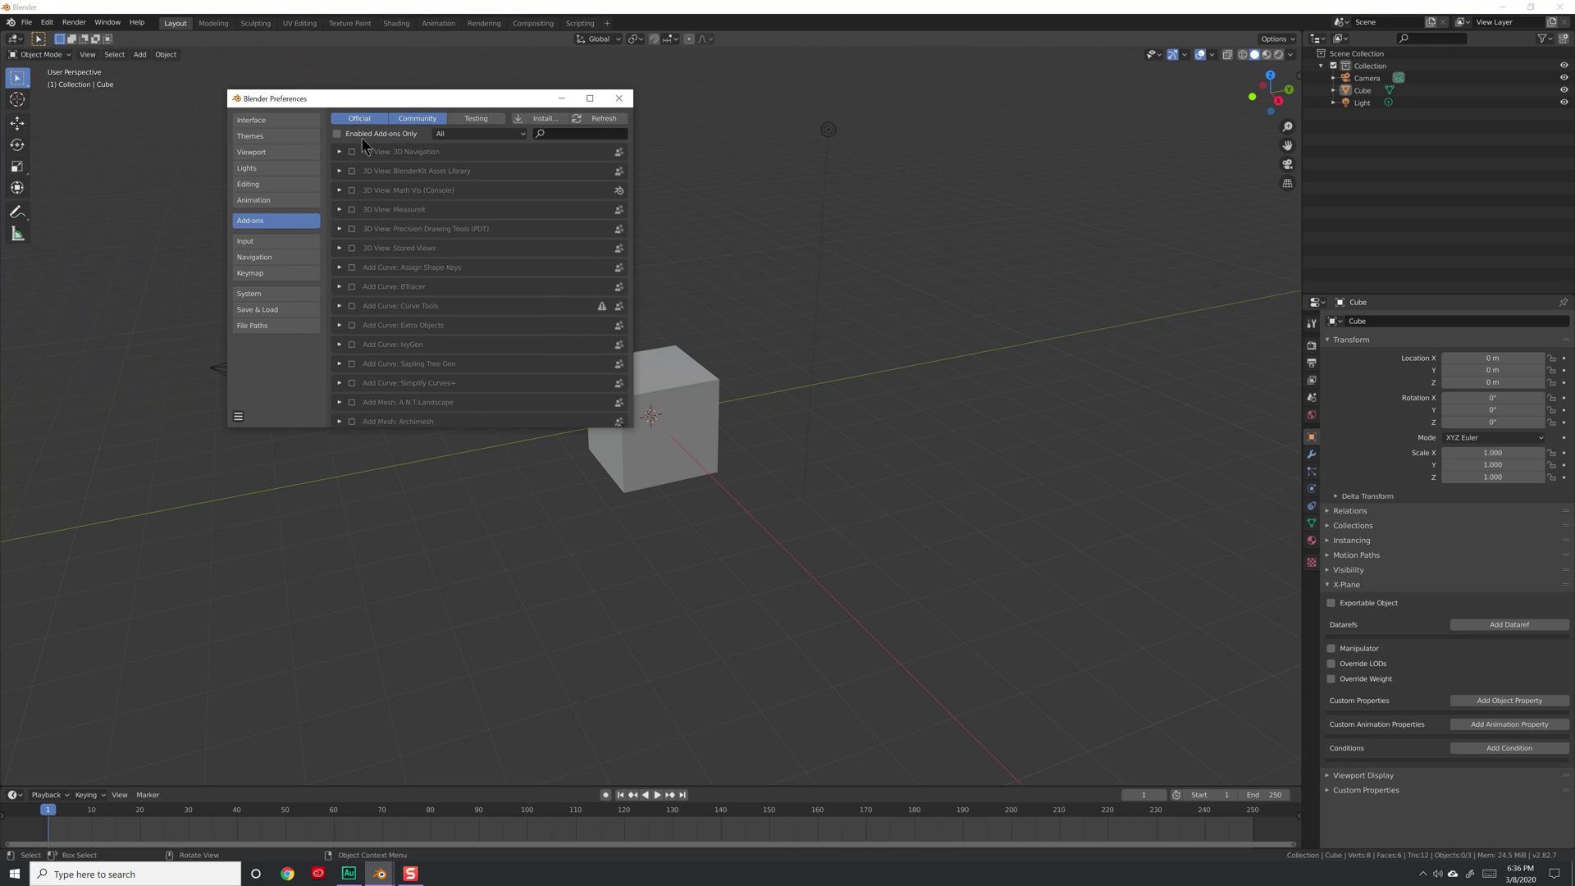
click(579, 134)
text(x-)
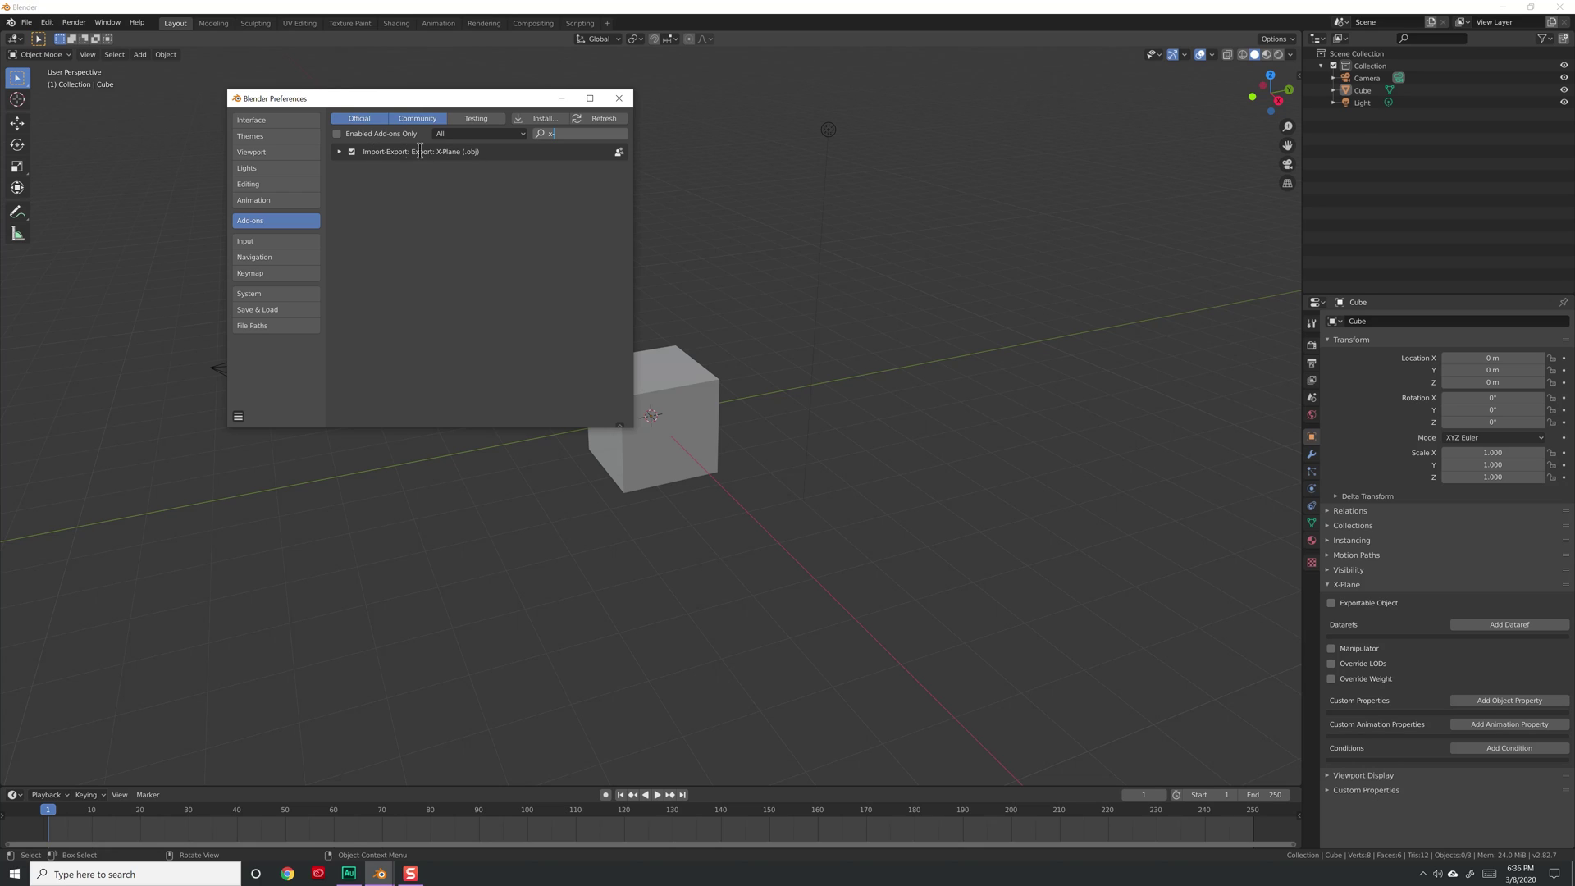
click(490, 163)
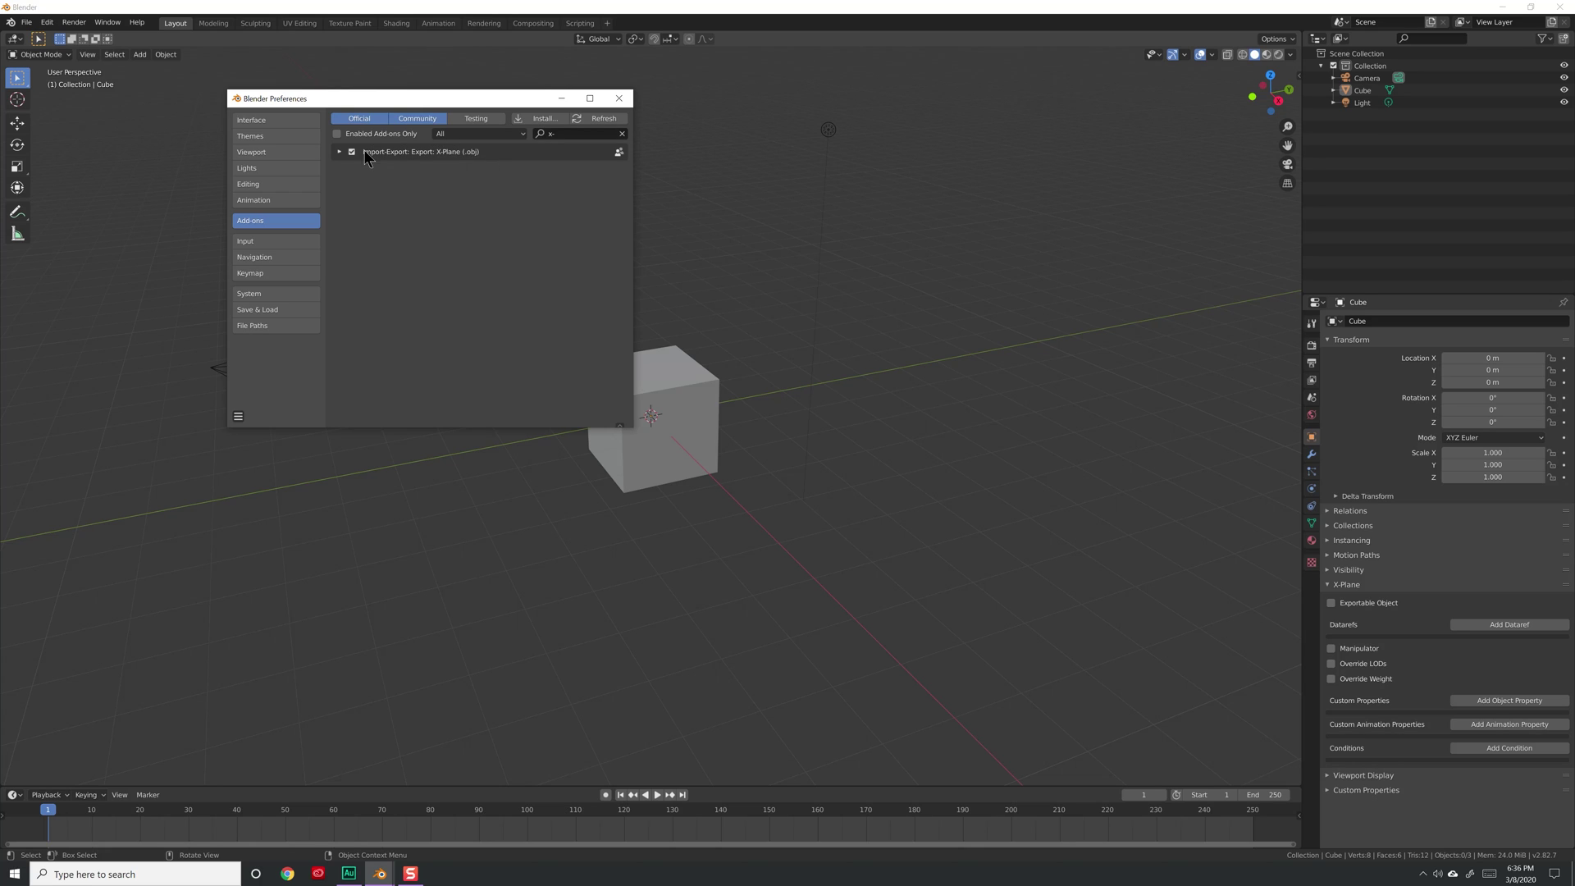
click(618, 98)
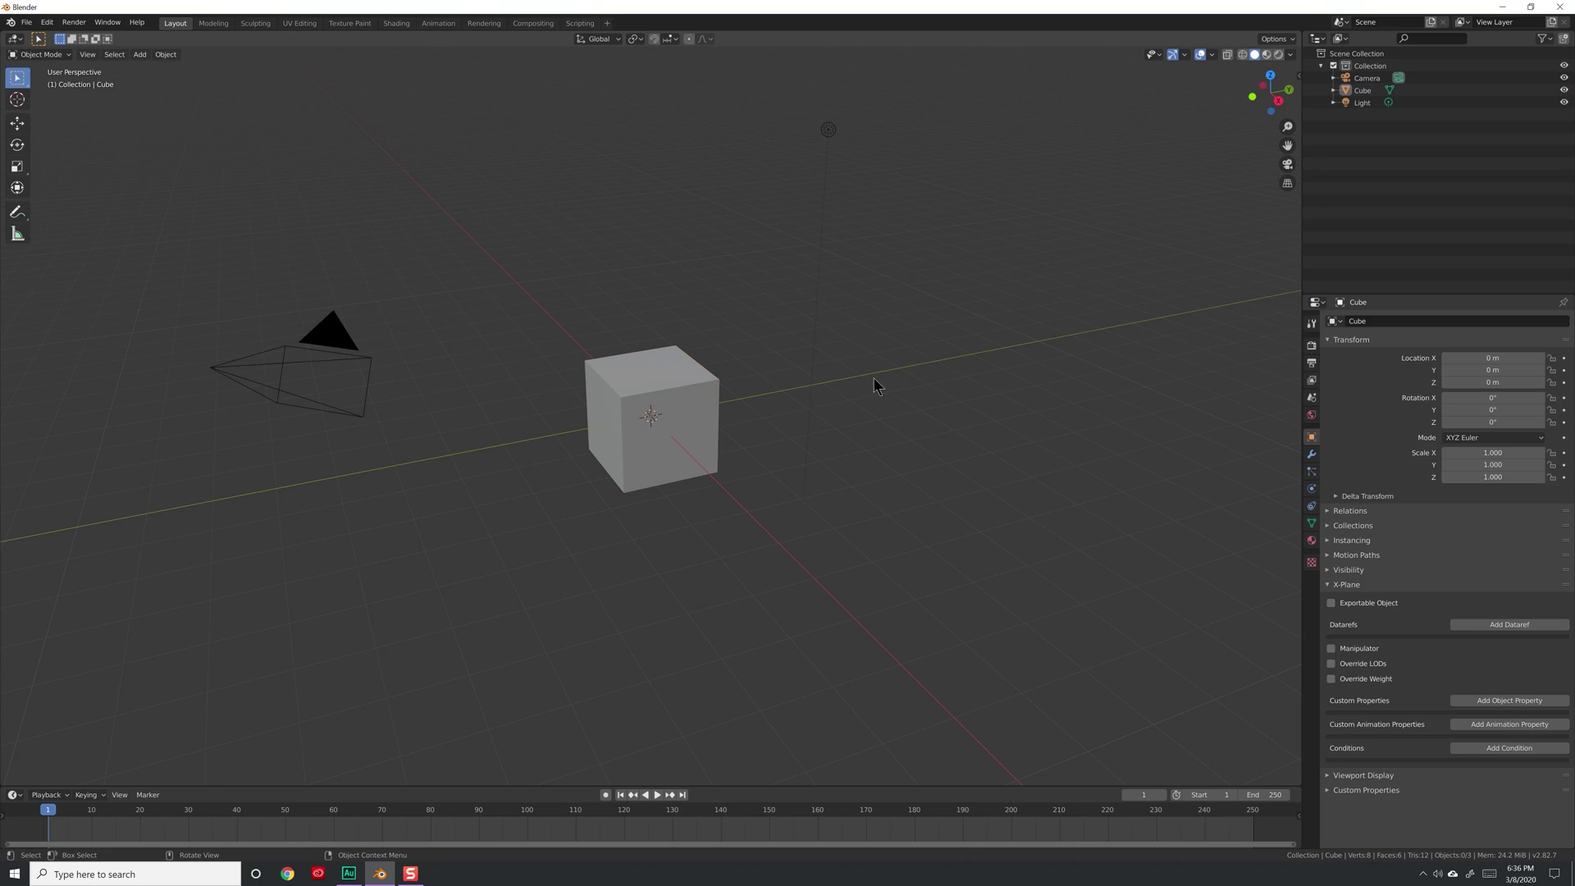
Delete all the default objects from the scene: the camera, cube and light
key(a)
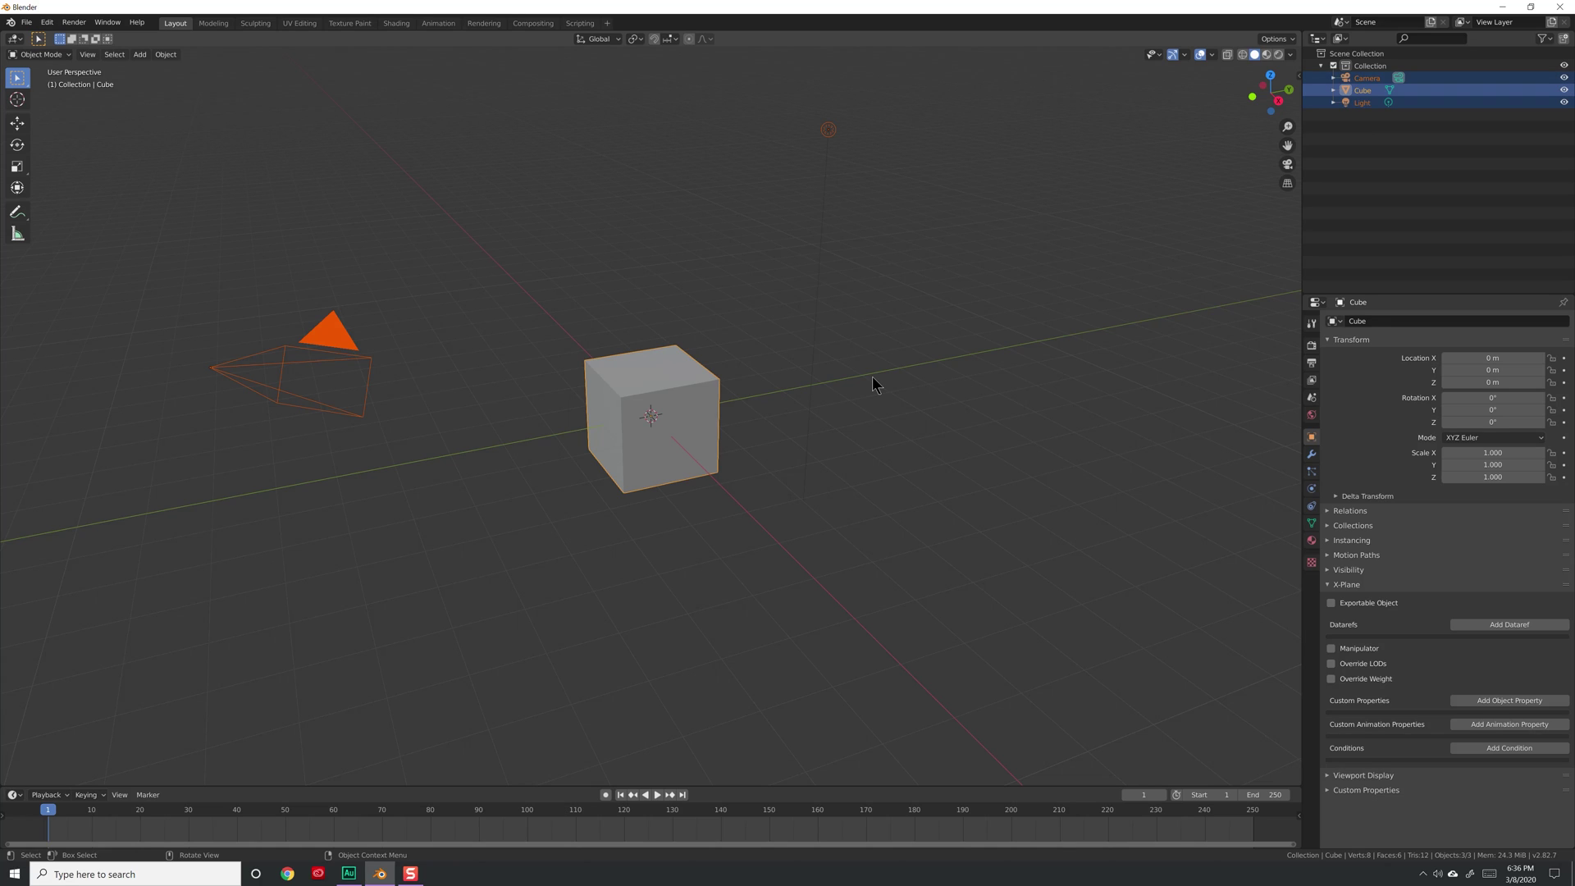
key(Delete)
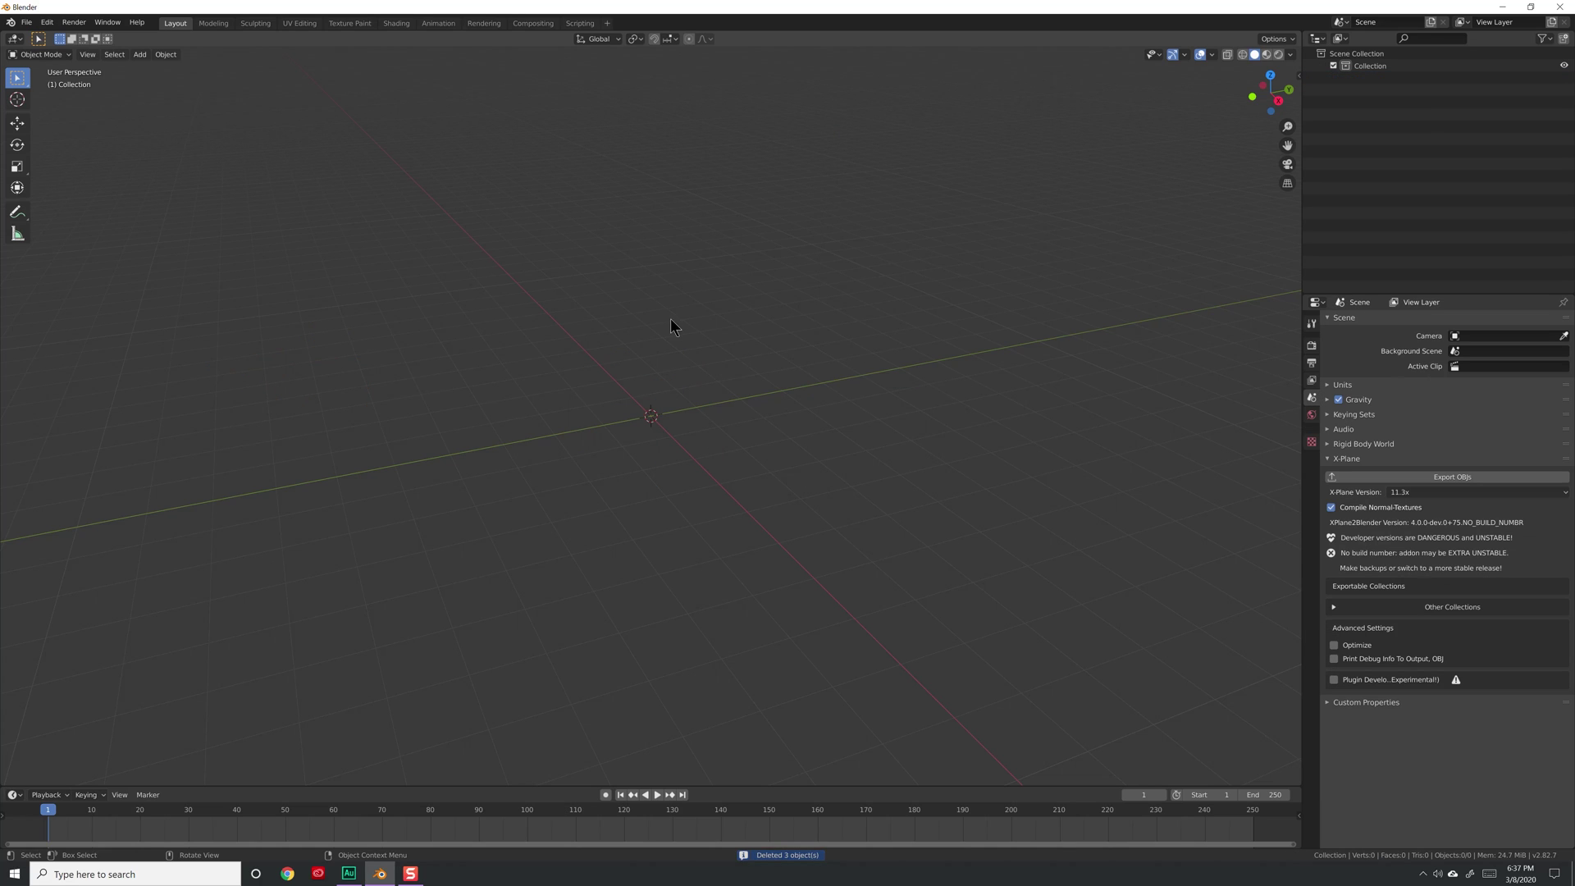
Import Building.fbx from E:\Youtube\XPlane\SP\FBX and frame it in the viewport
click(32, 19)
mouse_move(62, 187)
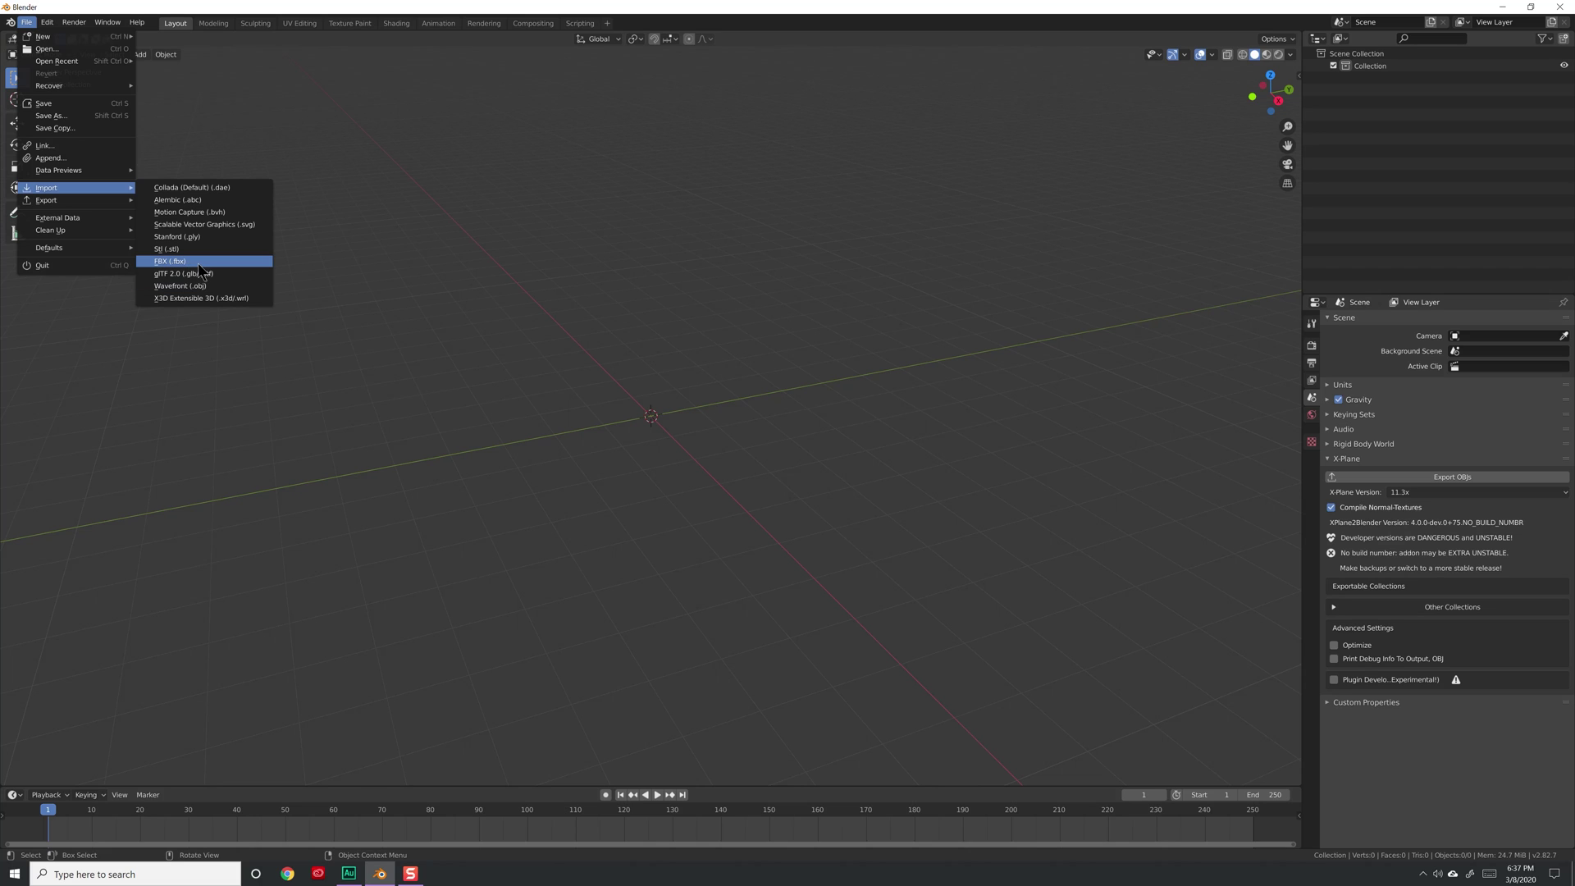
click(172, 261)
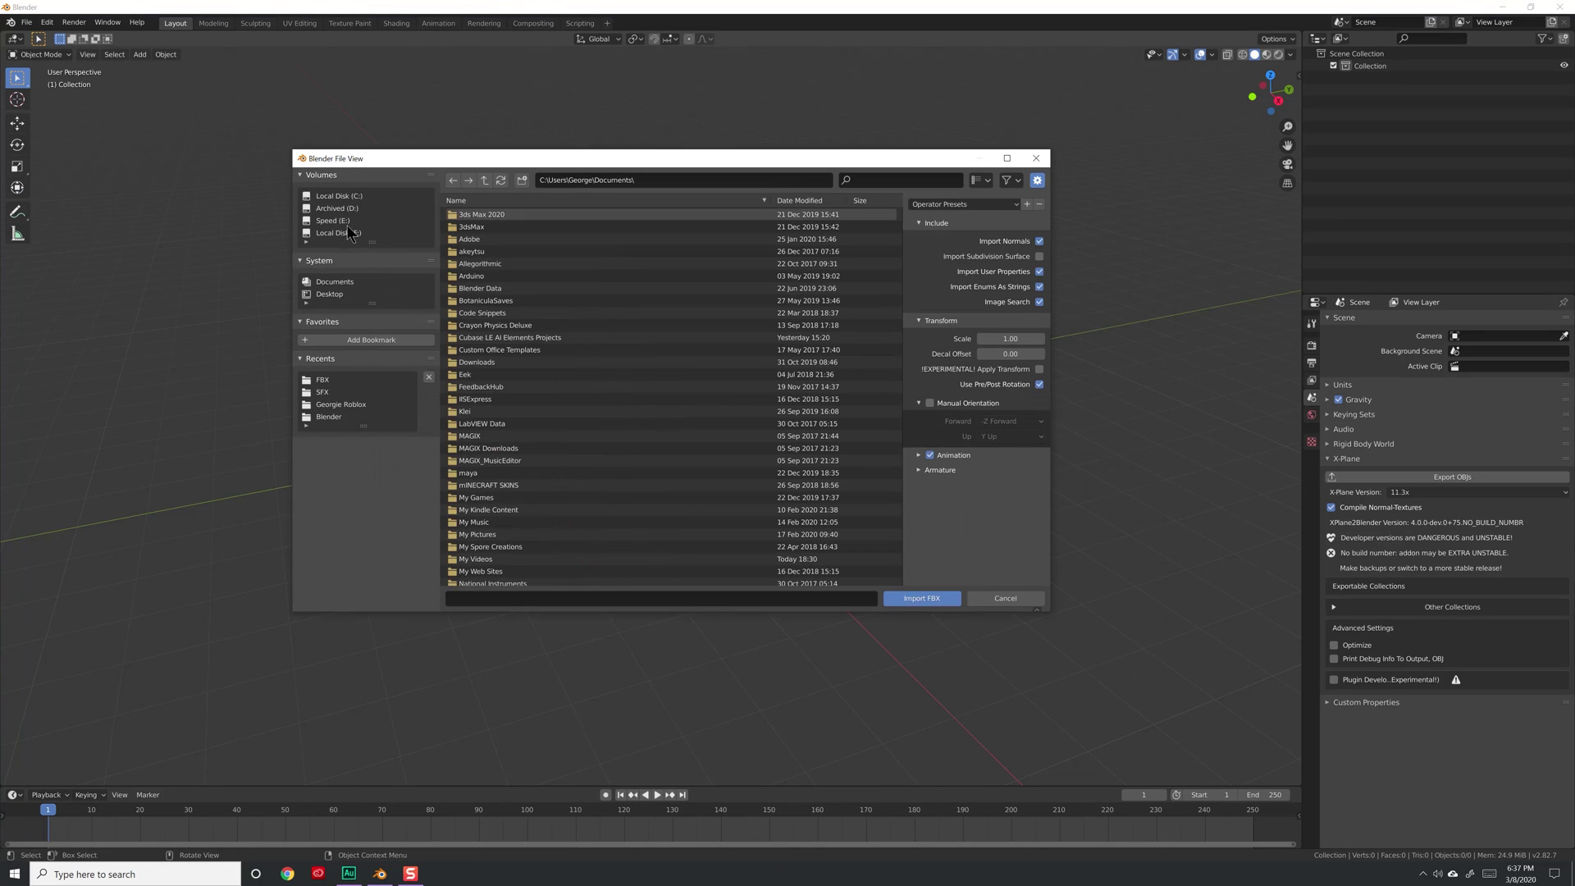
click(343, 221)
click(498, 305)
double_click(497, 305)
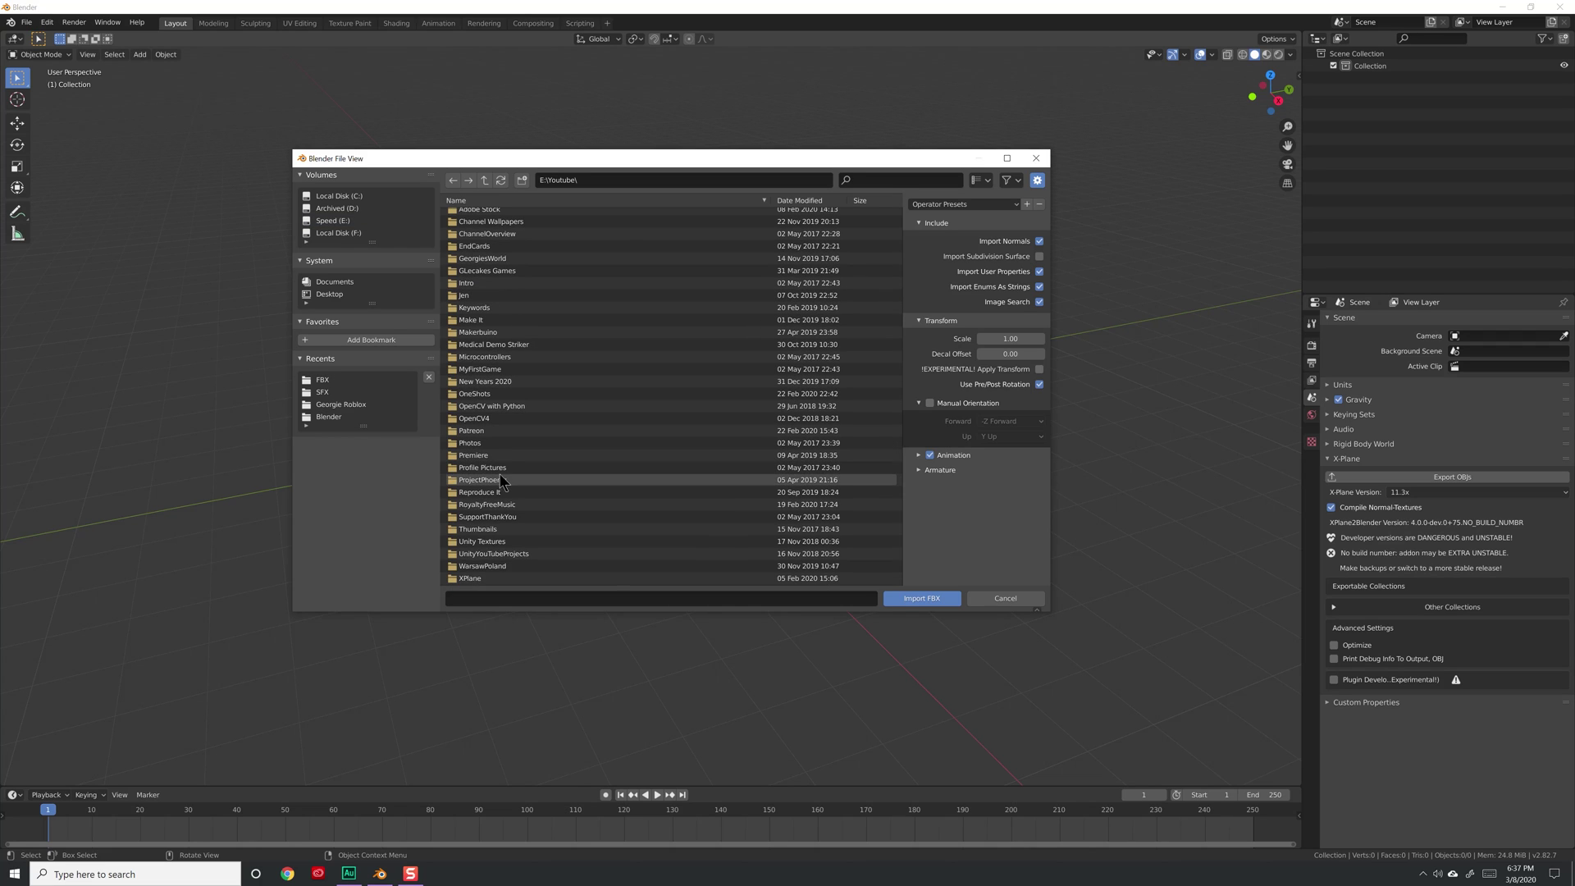
double_click(482, 574)
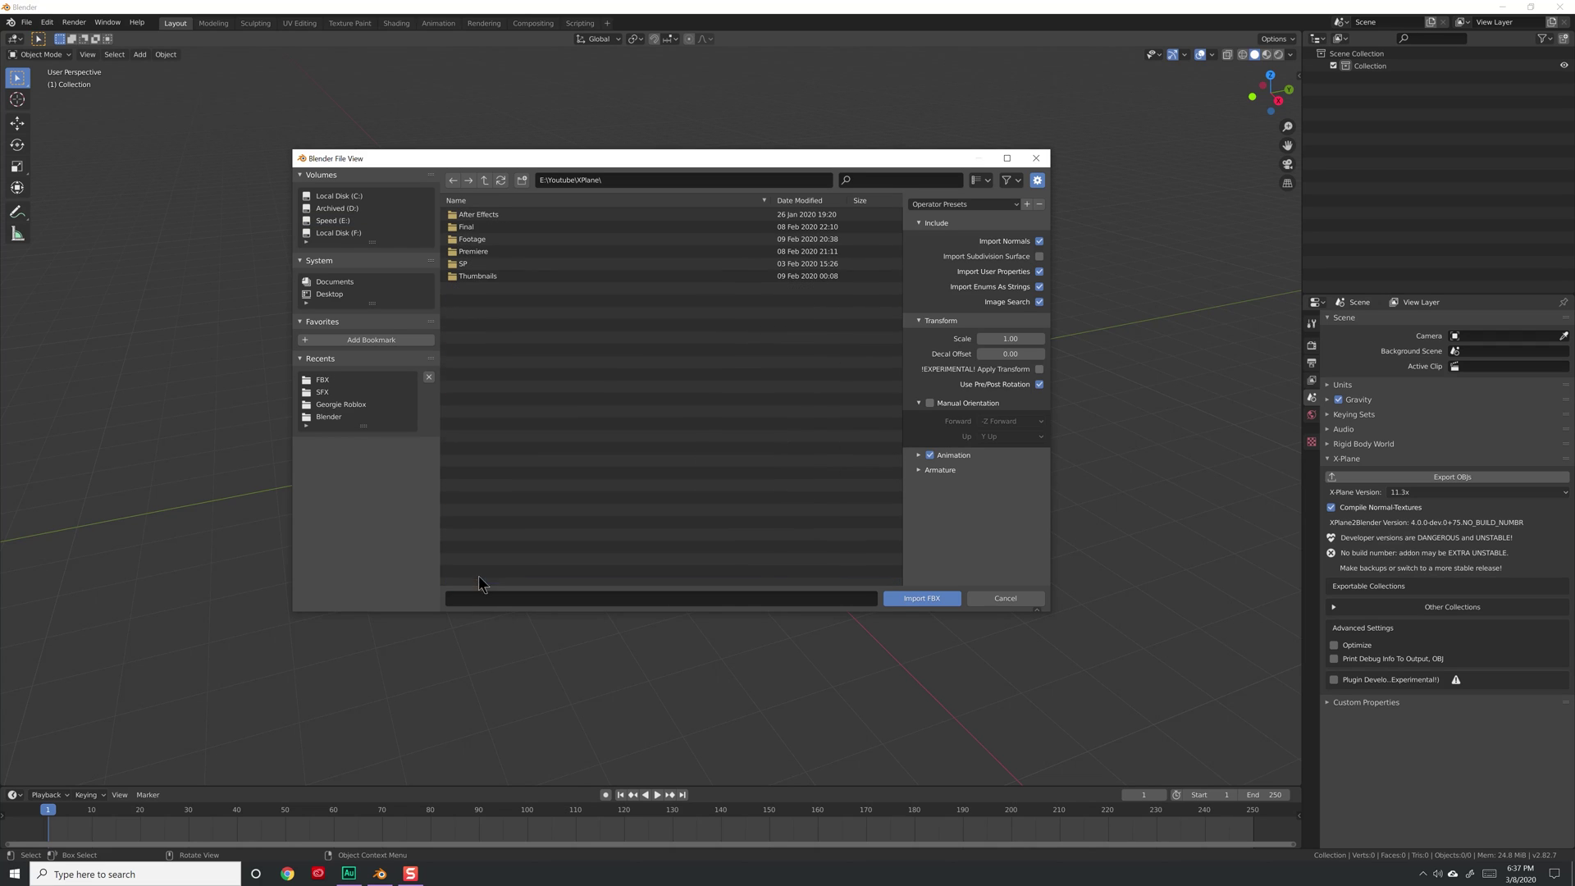
double_click(484, 263)
double_click(482, 214)
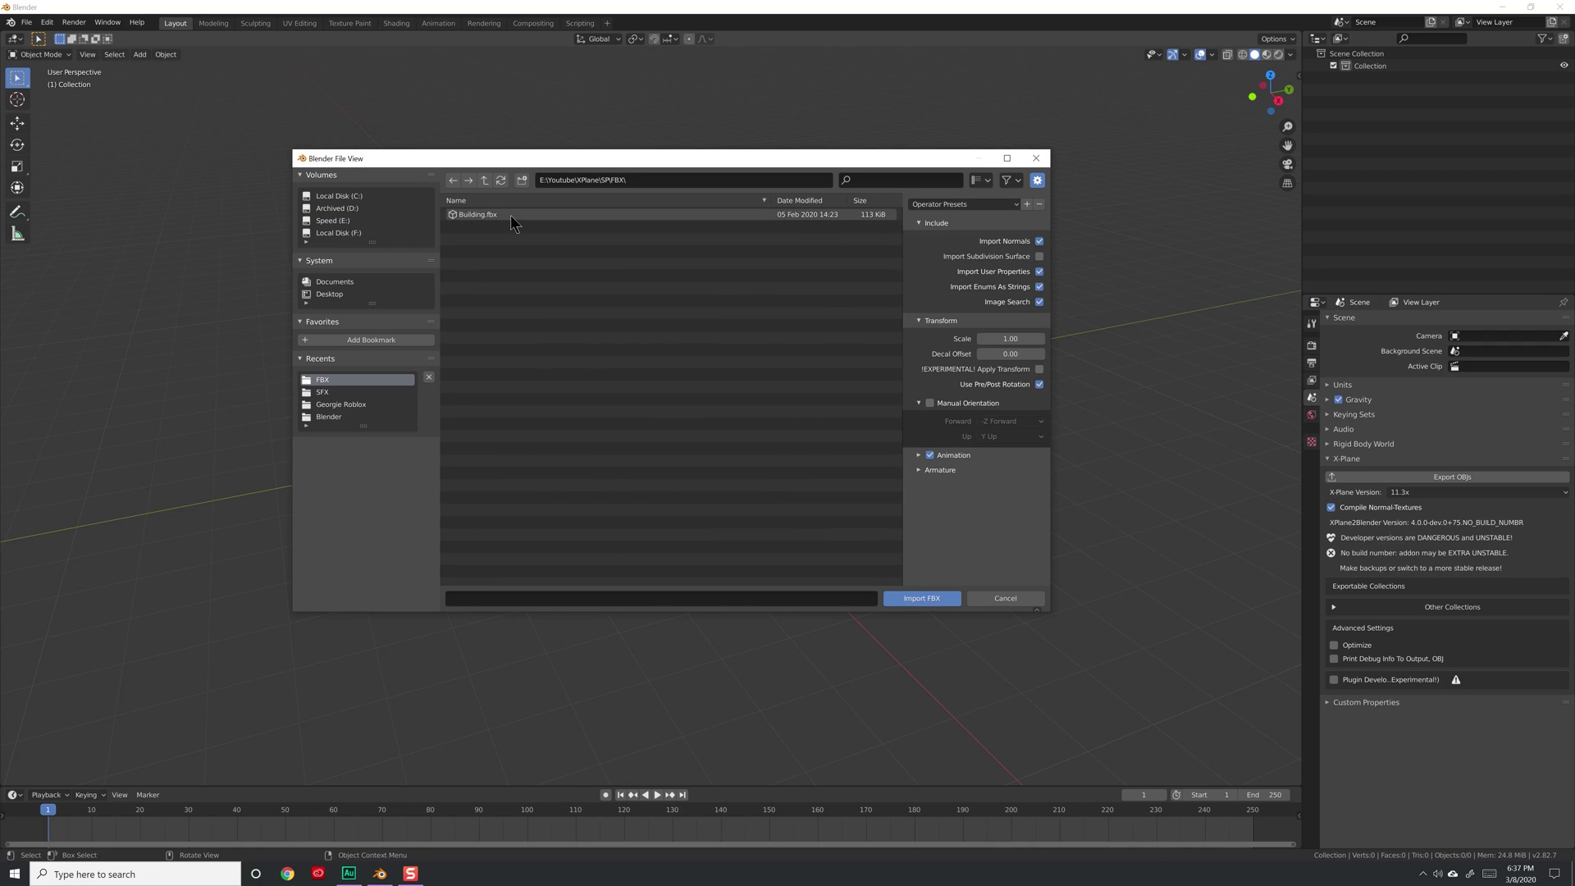
double_click(510, 215)
key(KP_Decimal)
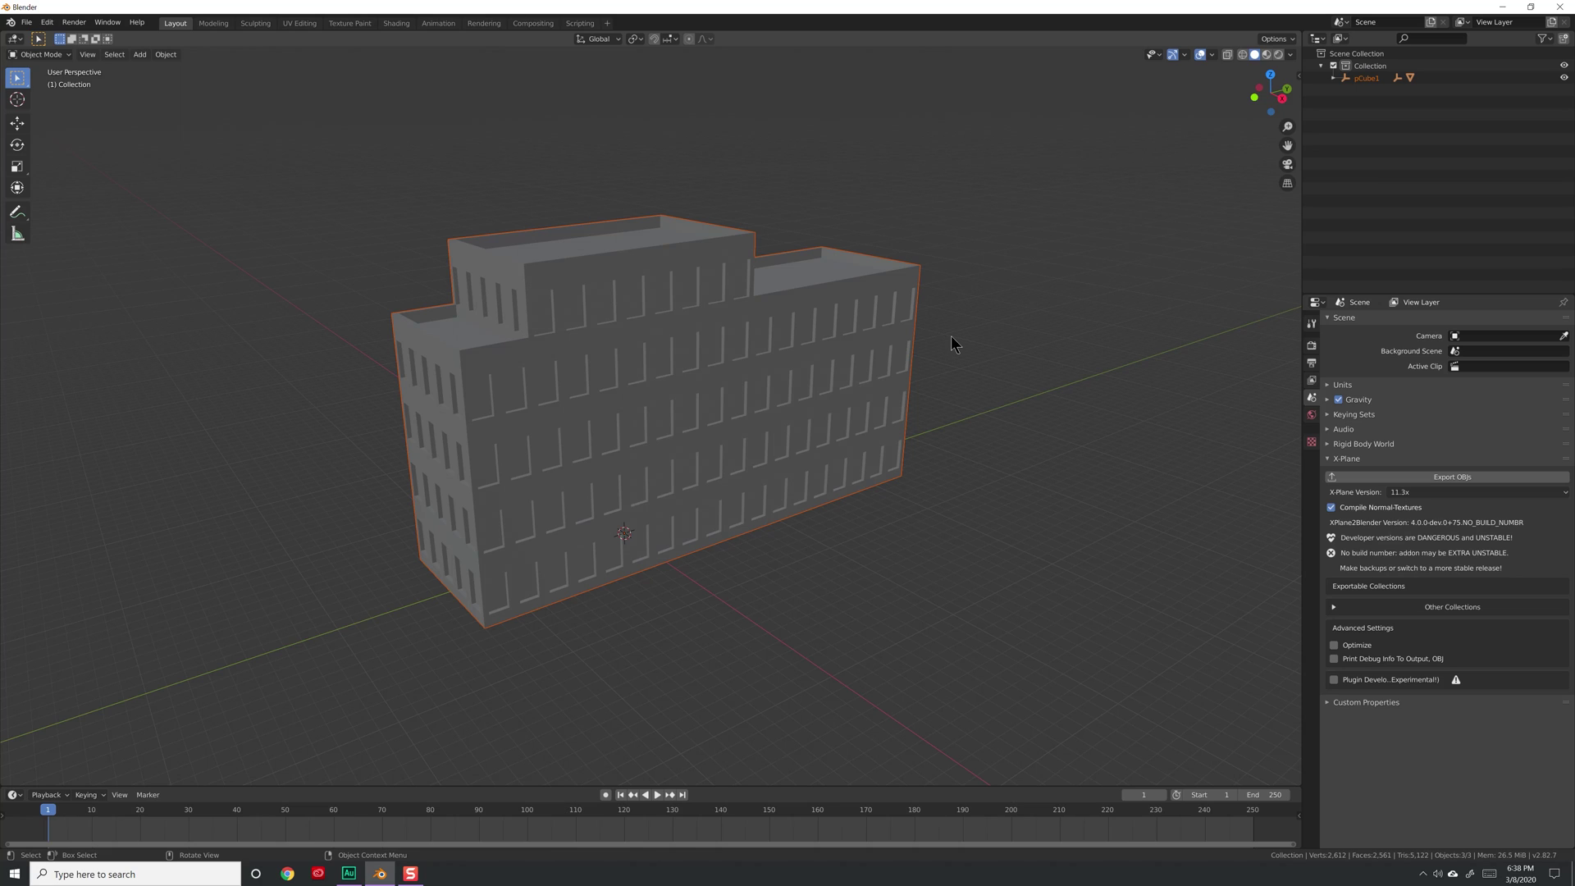
Apply the rotation and scale of the building mesh, with its transform values displayed
click(835, 357)
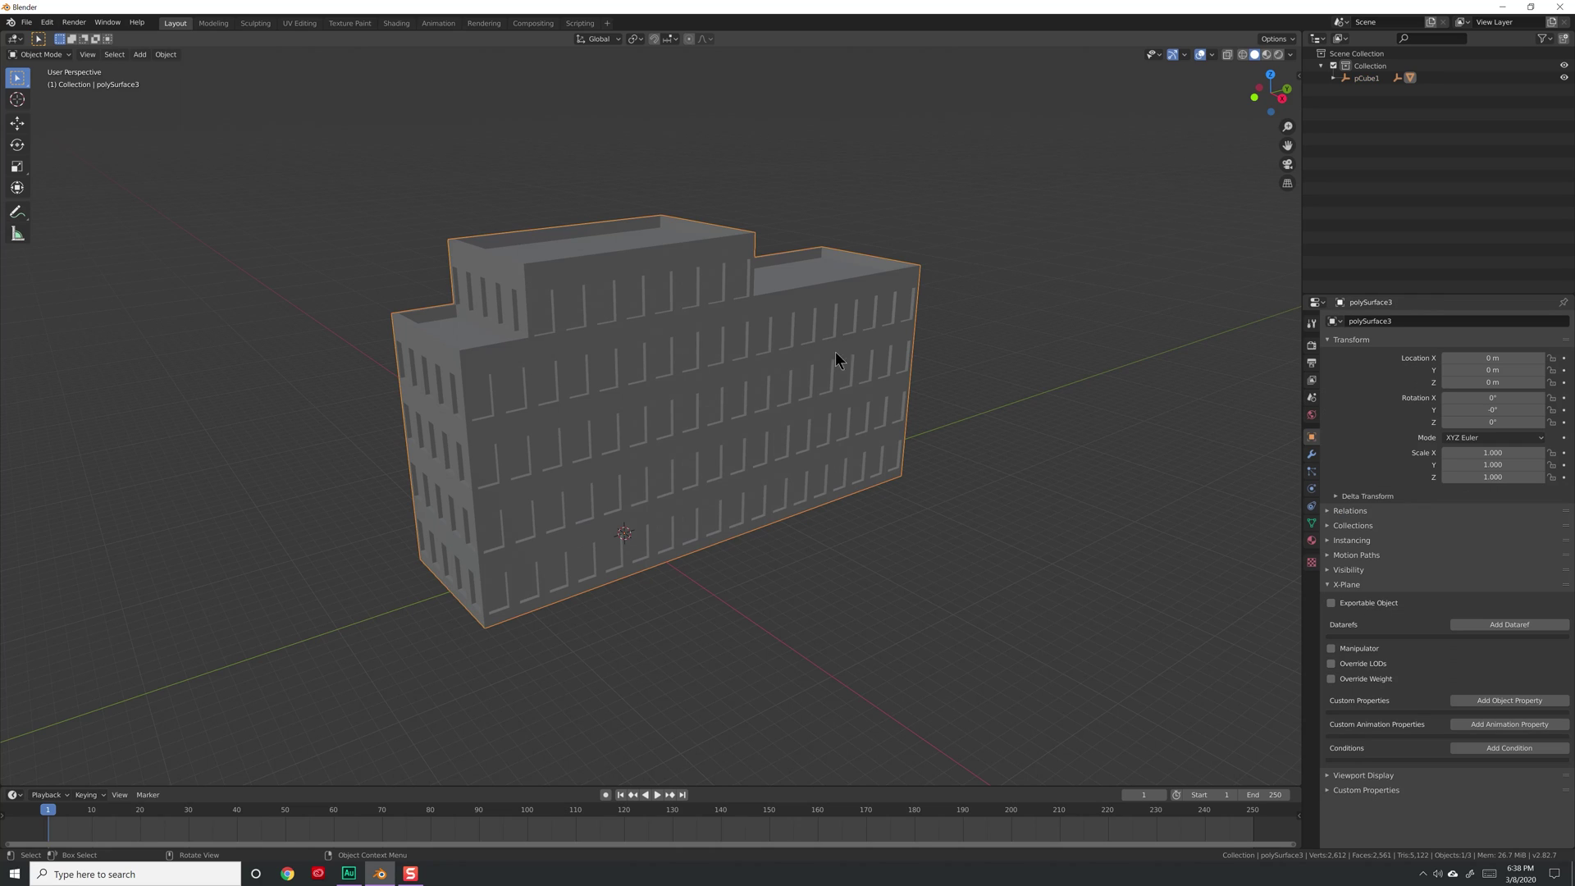
key(n)
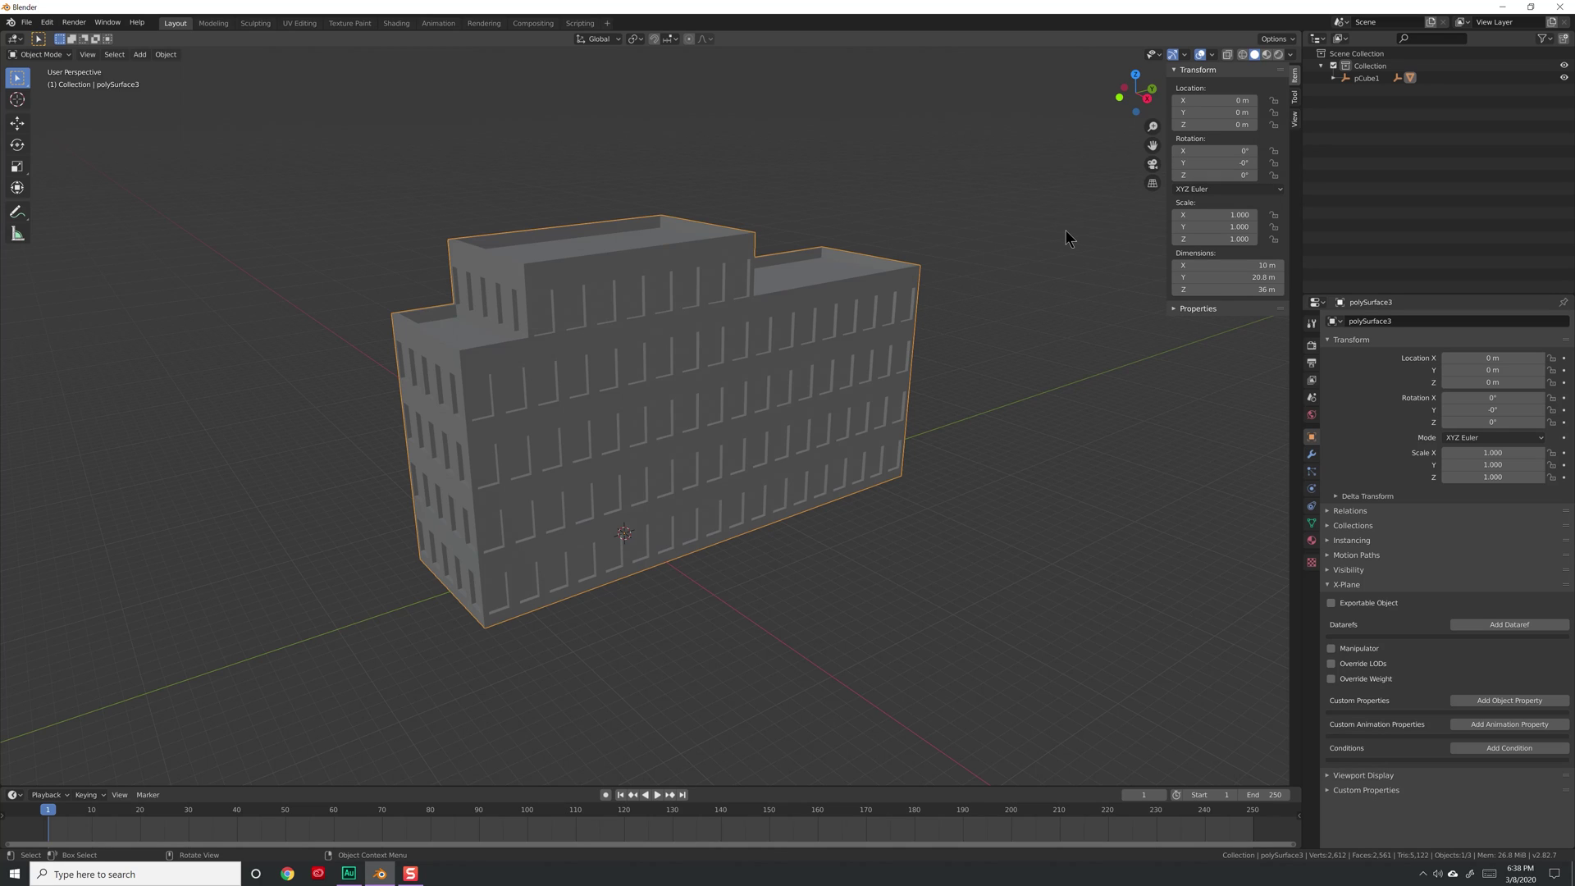
key(ctrl+a)
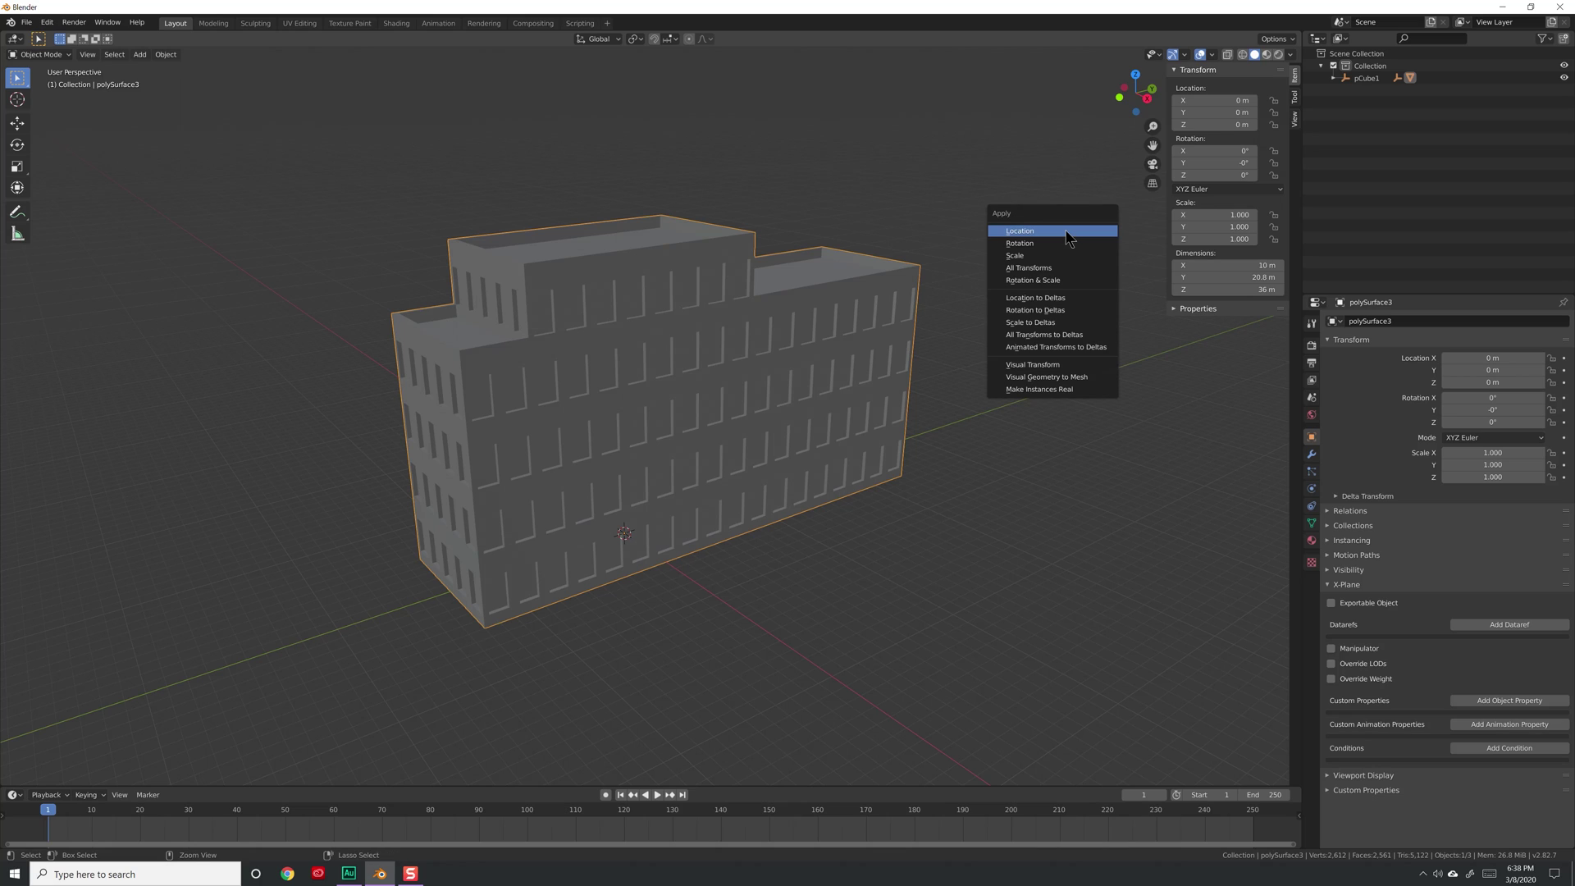
click(1032, 283)
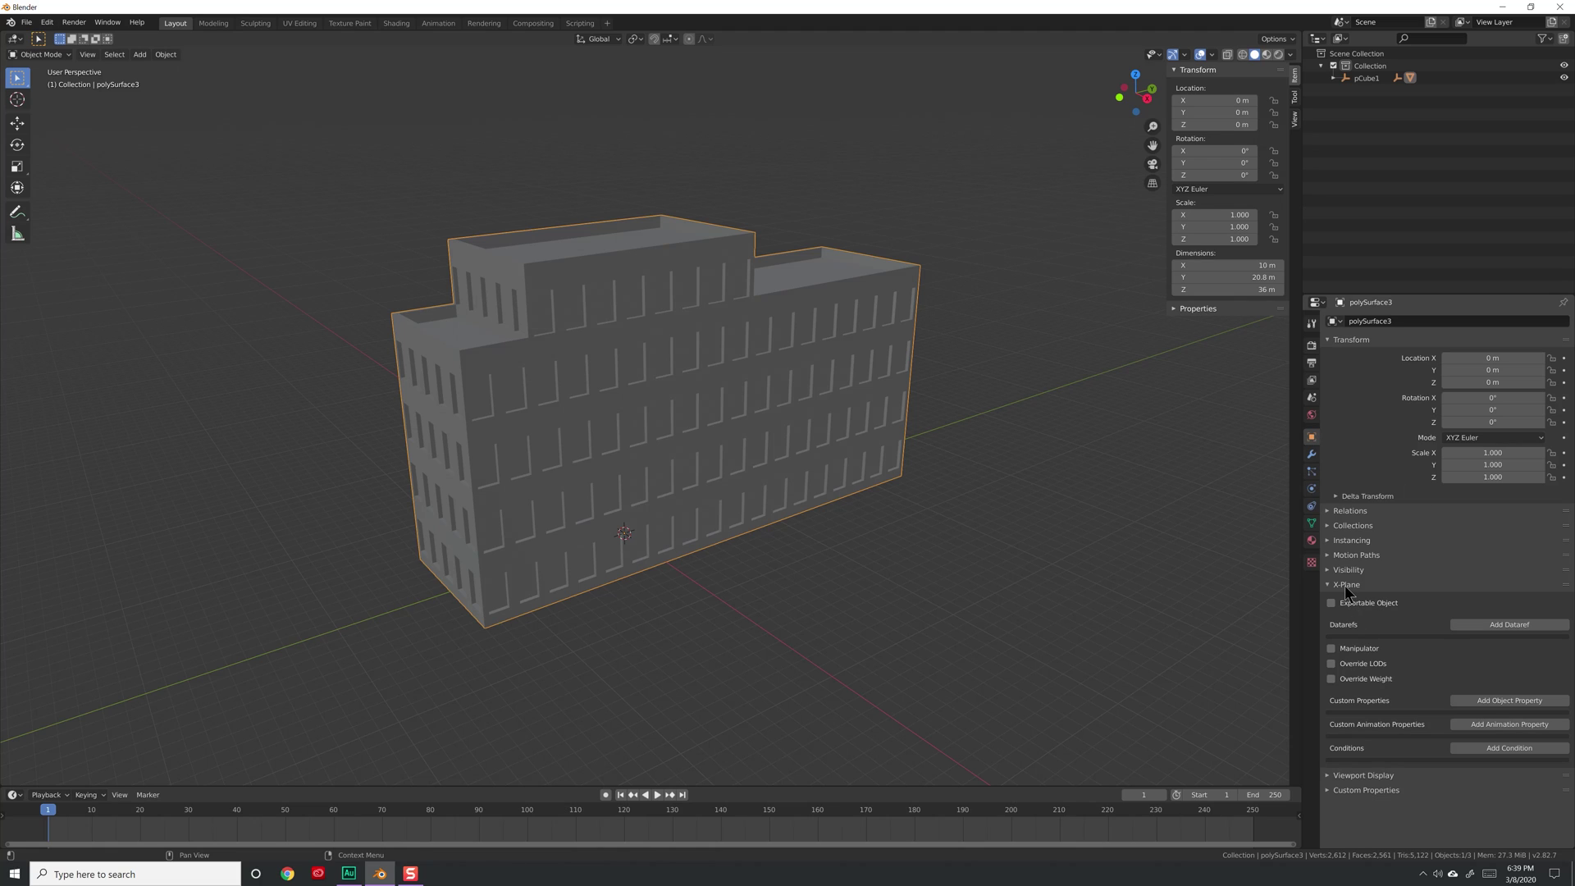
Mark the building mesh as an X-Plane exportable object and set its export name to Building4Story
click(1359, 603)
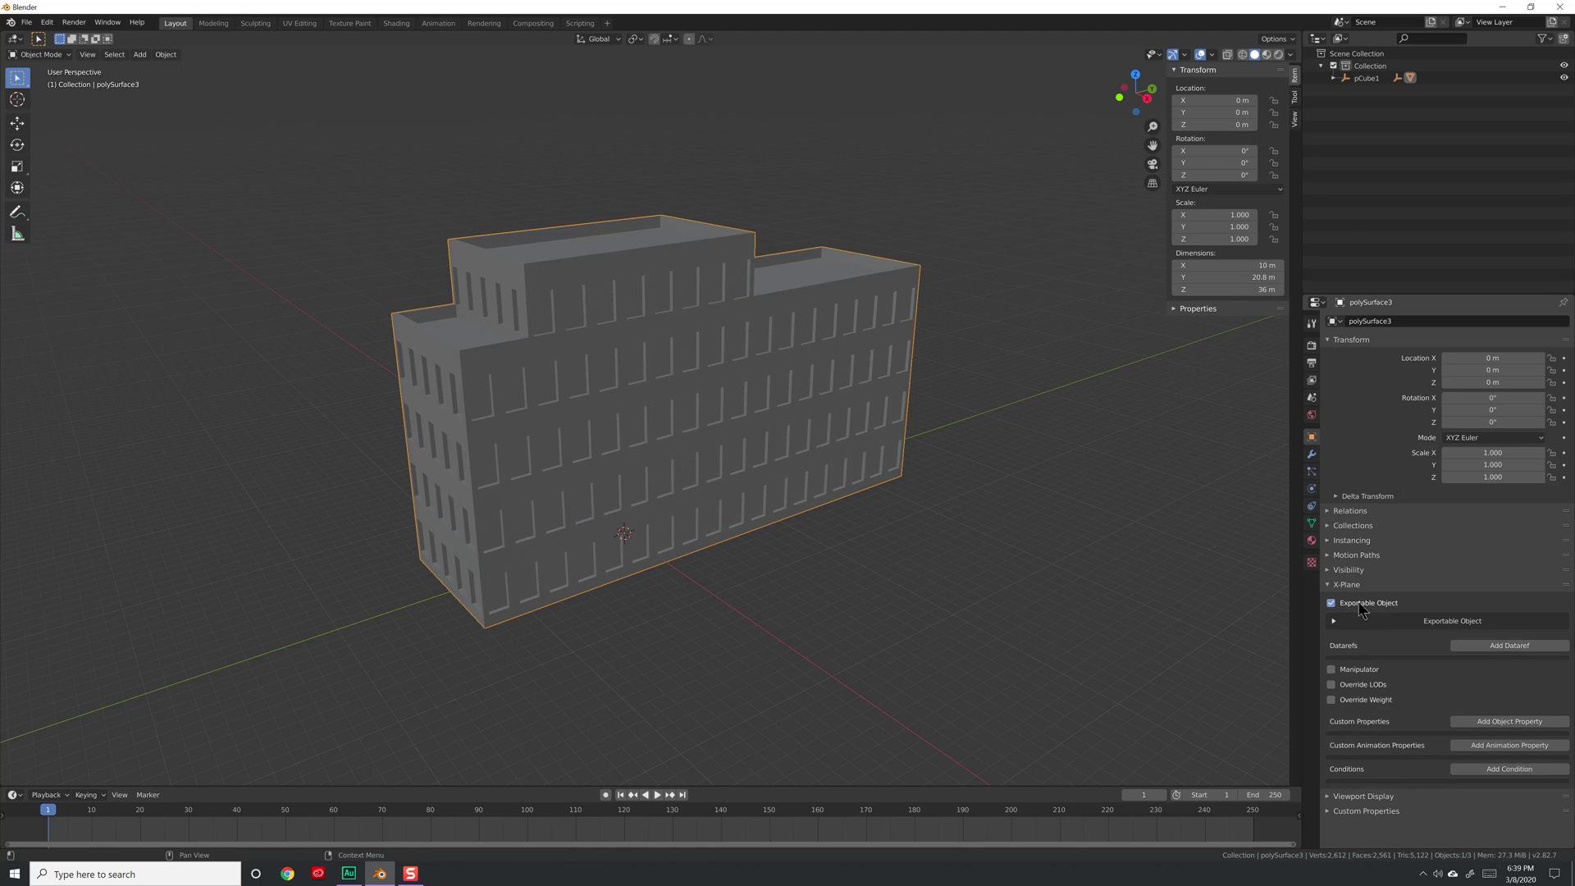
click(1362, 622)
scroll(1367, 630, down, 4)
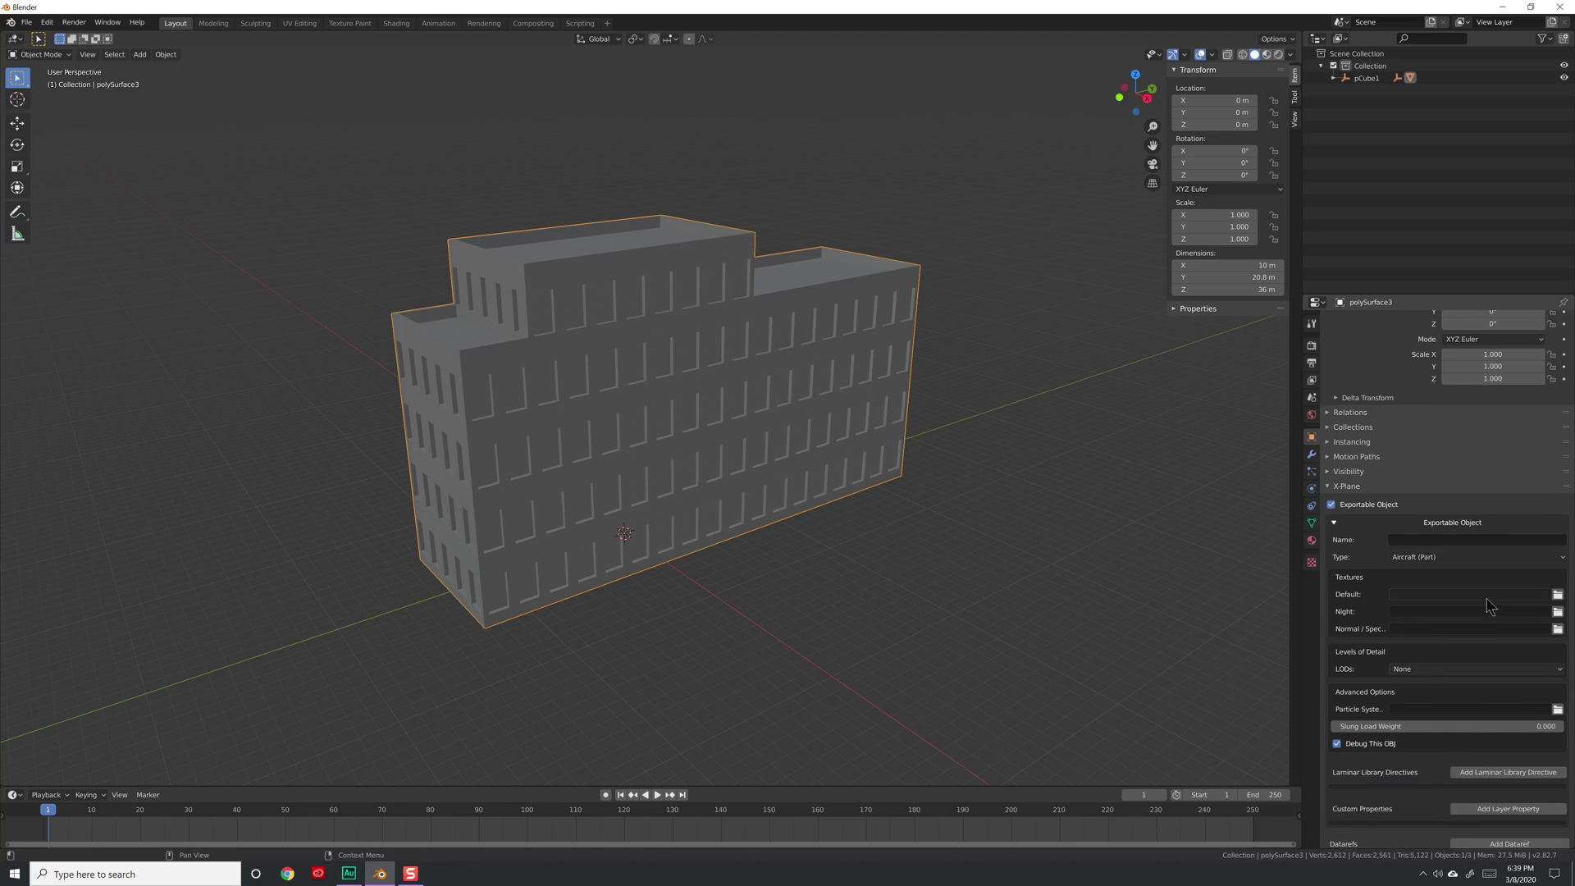
click(1403, 490)
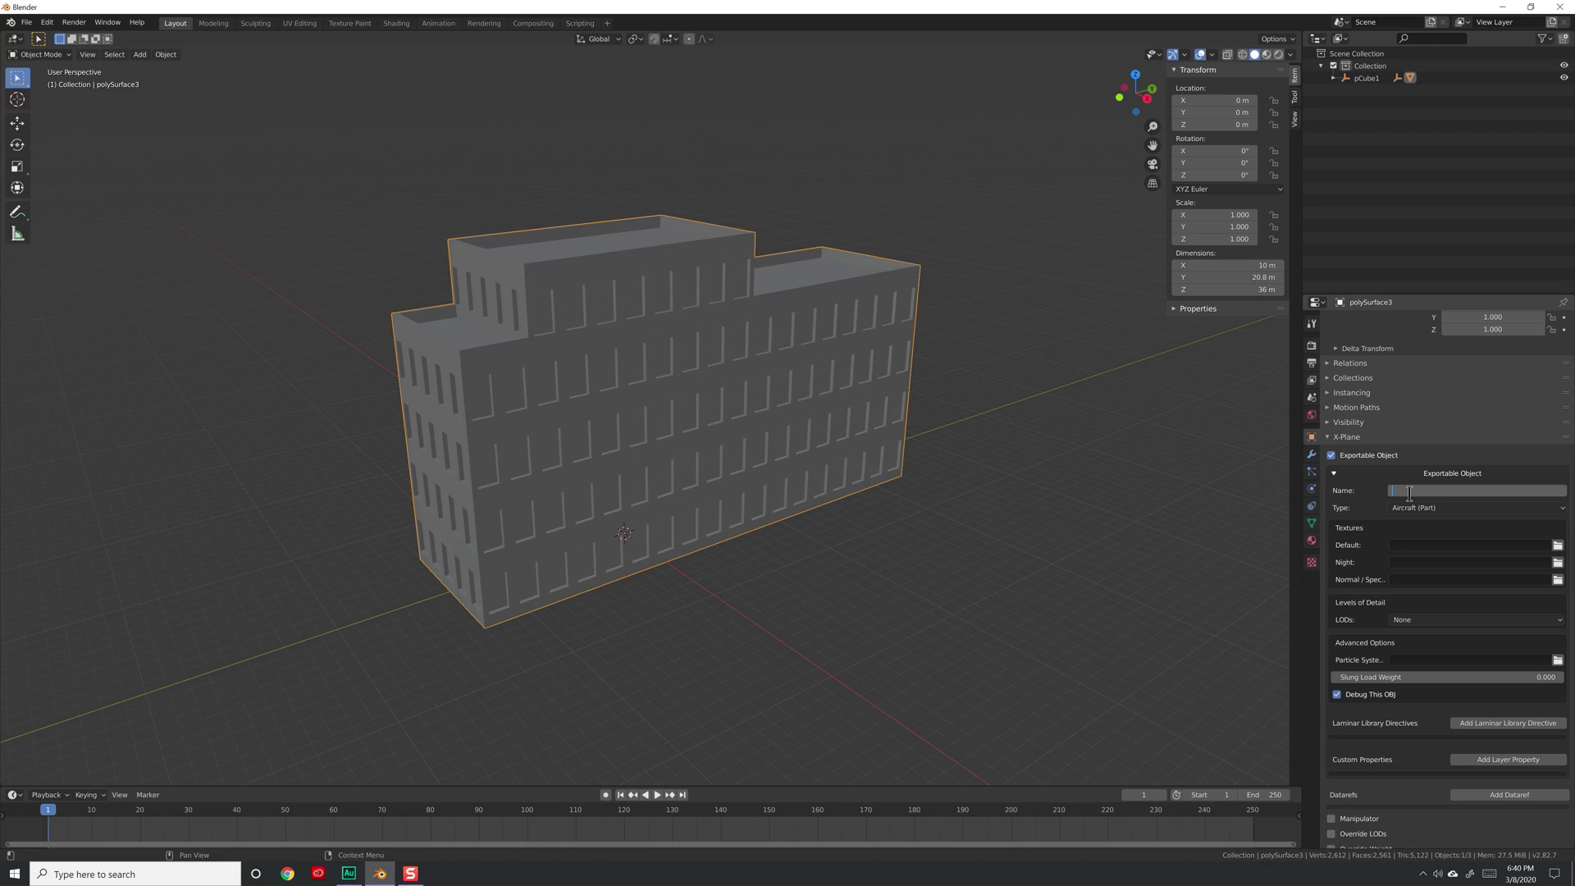
text(Building4Story)
key(Return)
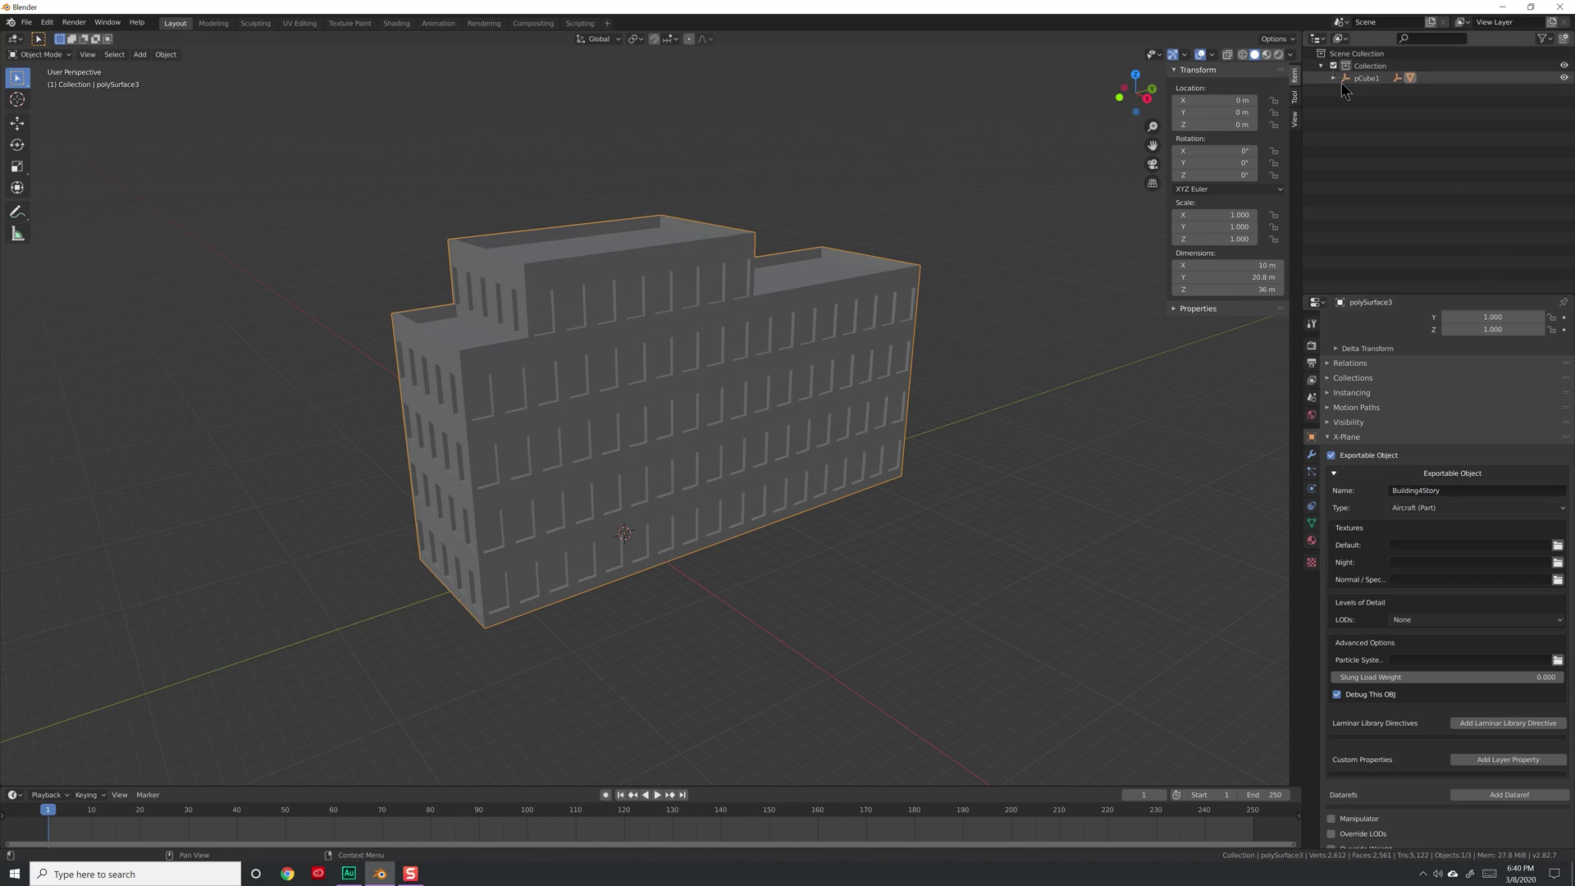
Rename the building's parent object pCube1 as Building4Story
click(1365, 77)
double_click(1365, 78)
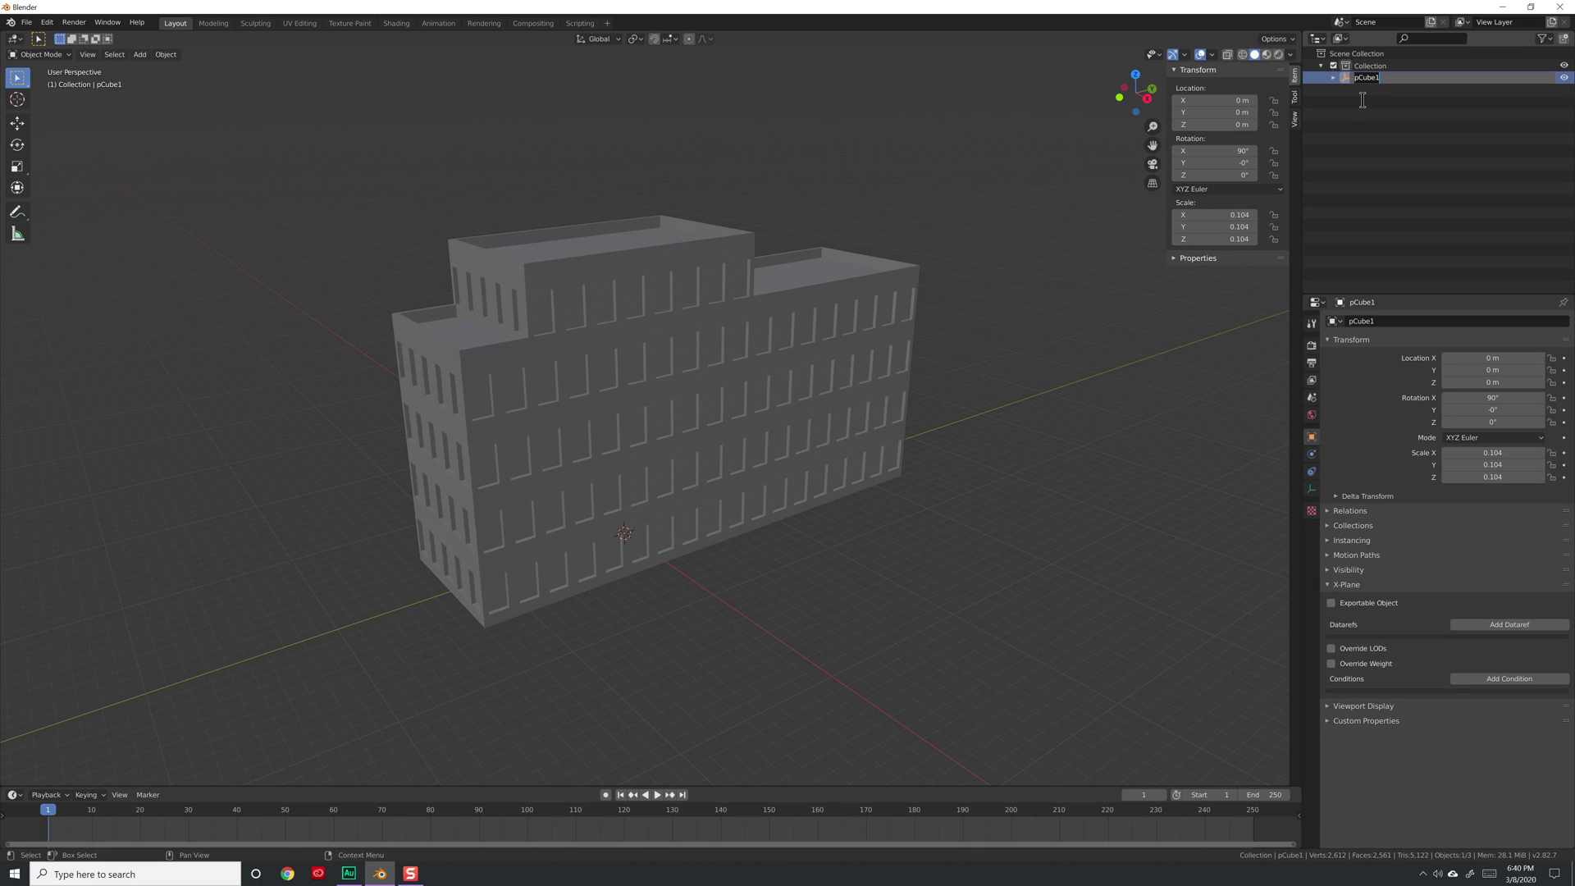
text(Building4)
text(Sstory)
key(Return)
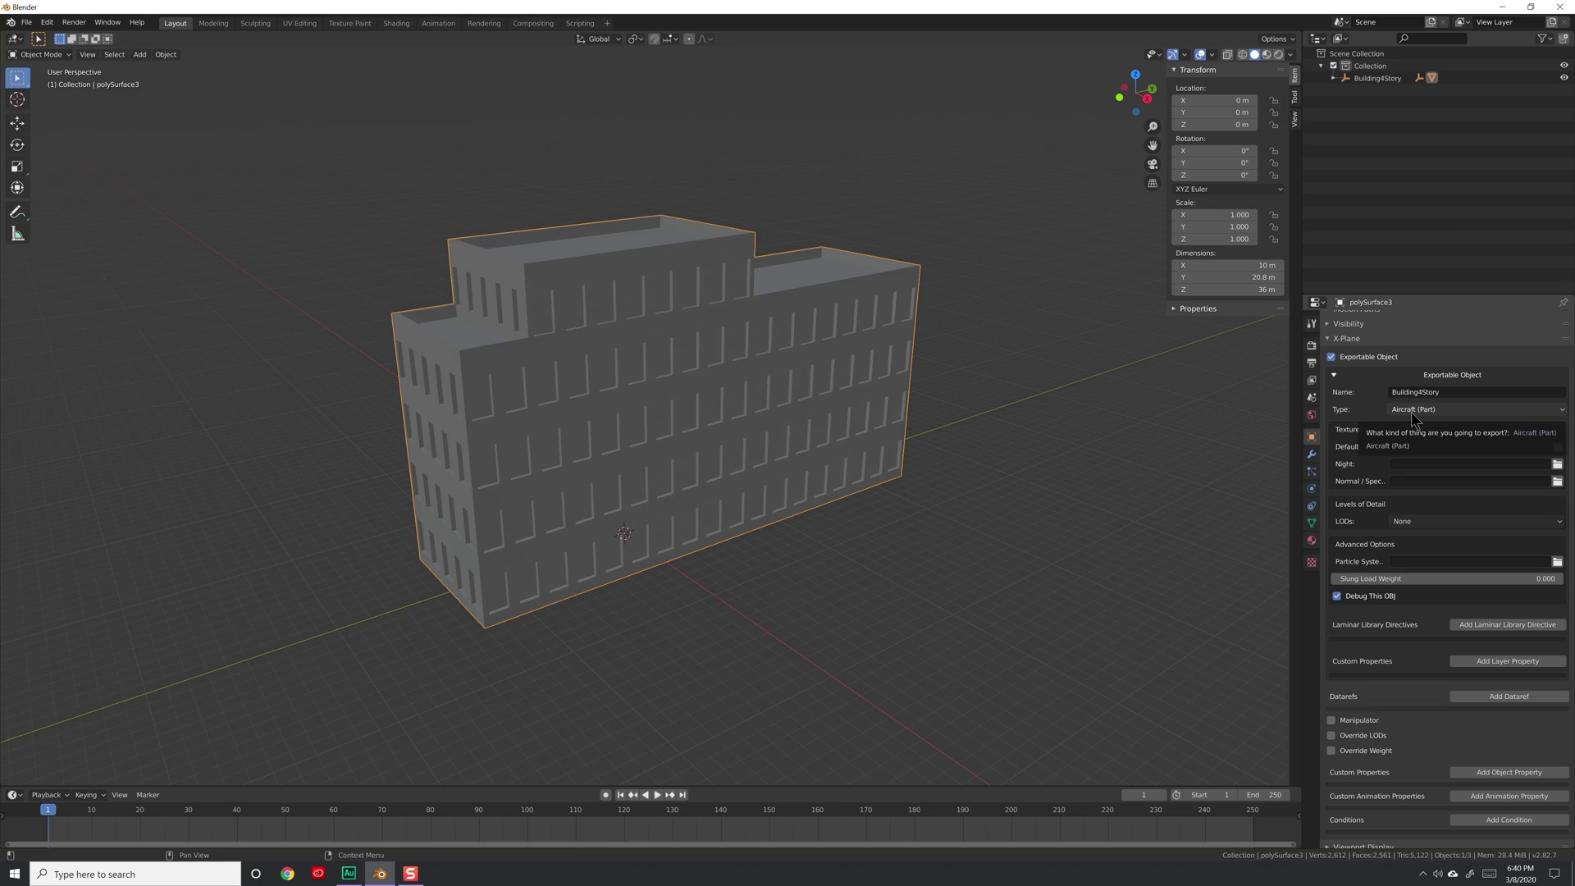
Set the building mesh's export type to Scenery Object and its default texture to Building_Building_M_ALB.png from E:\Youtube\XPlane\SP\Textures\Building
click(1412, 414)
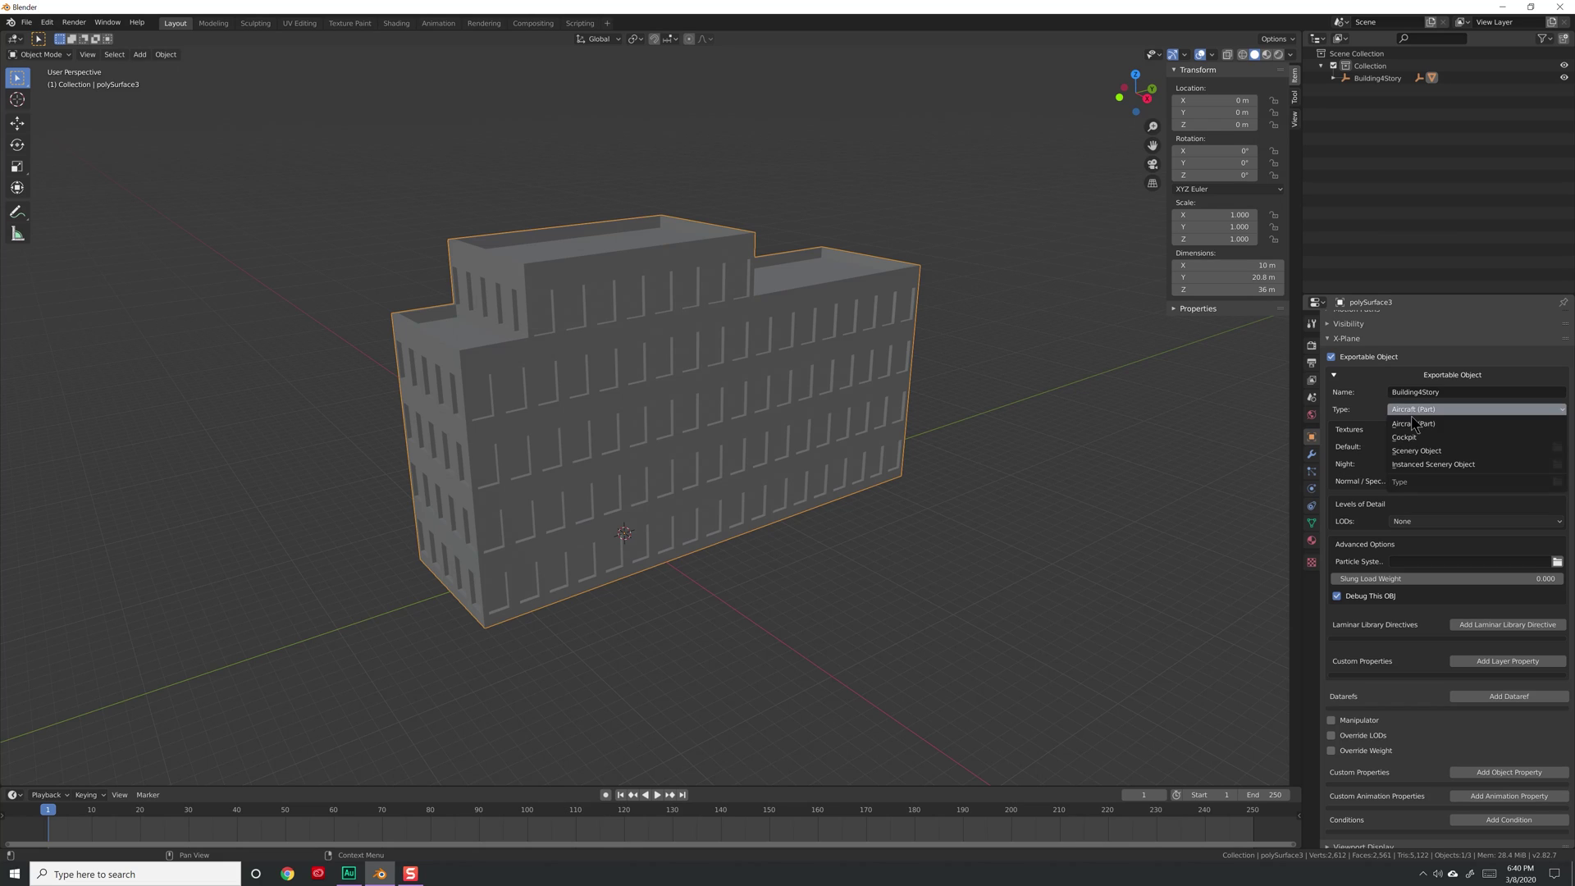
click(1416, 449)
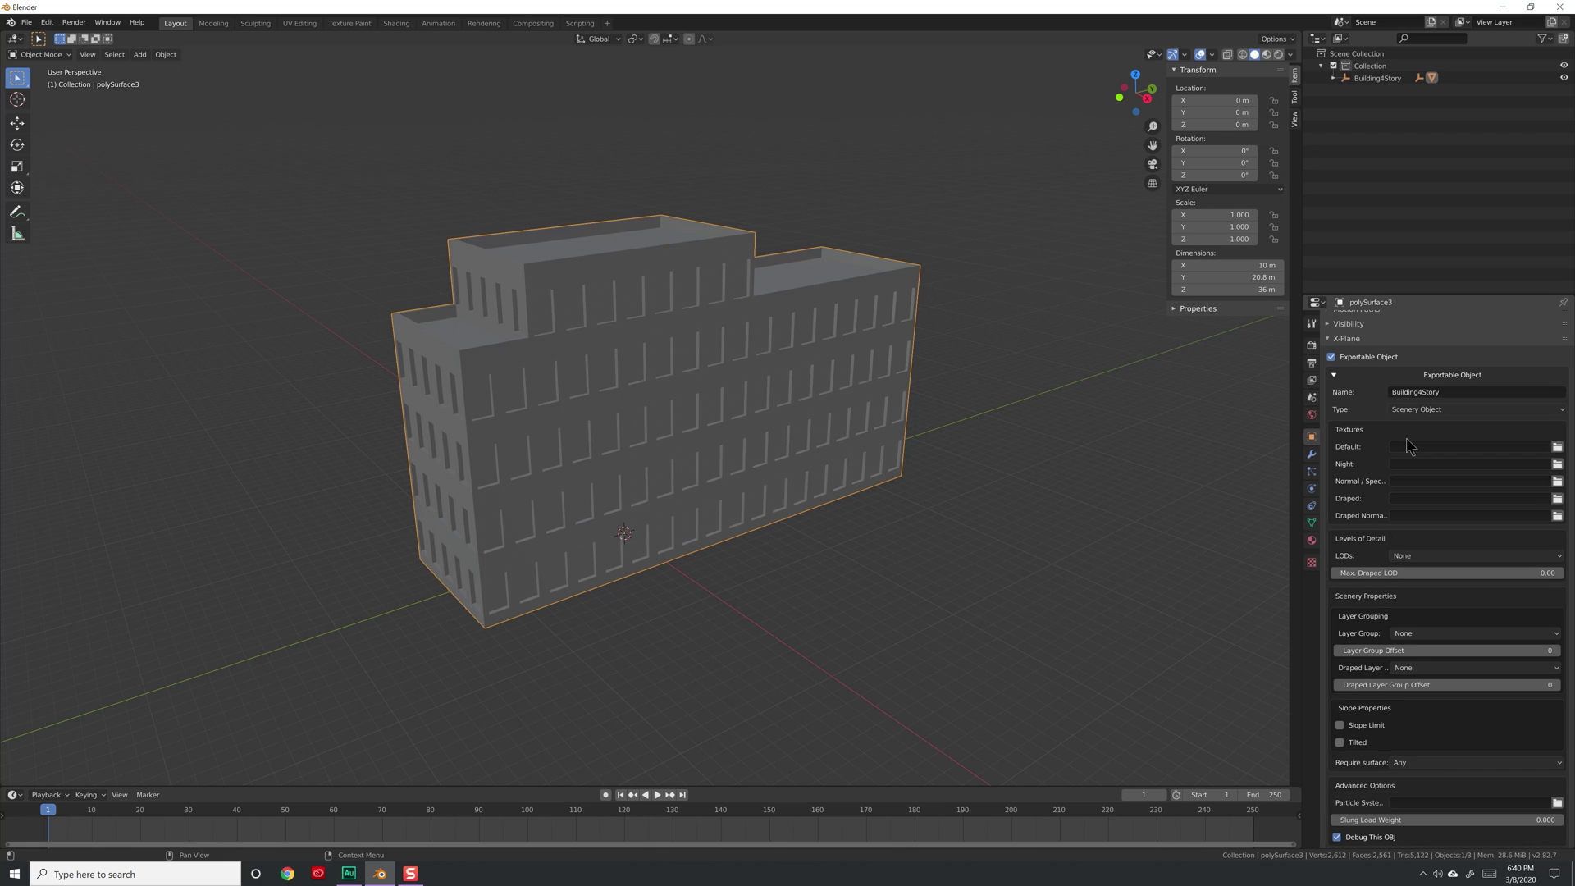
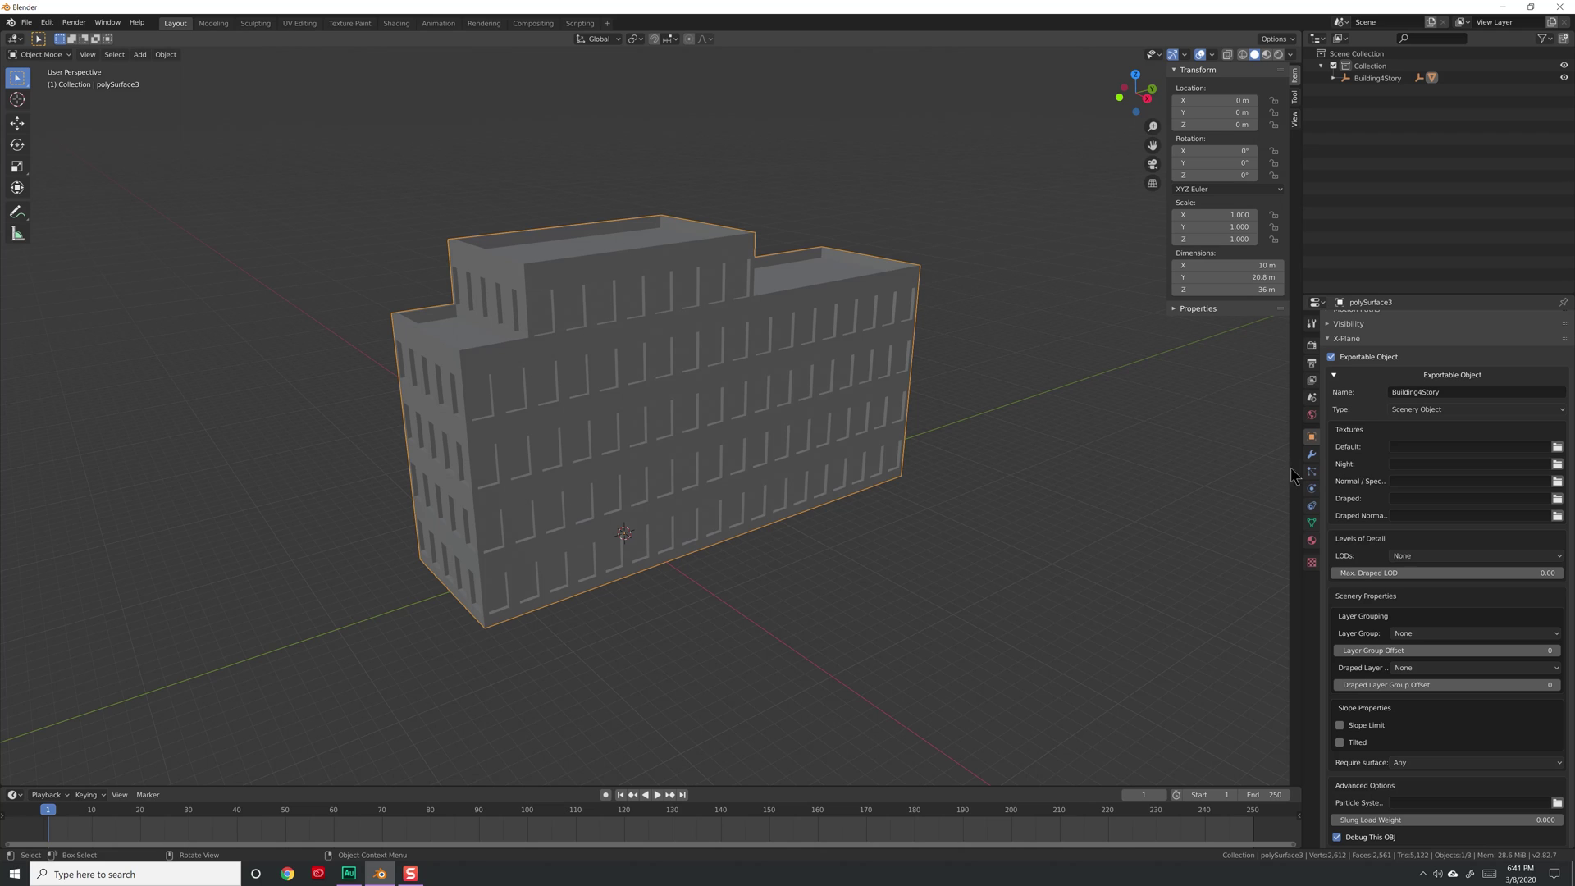
click(1556, 446)
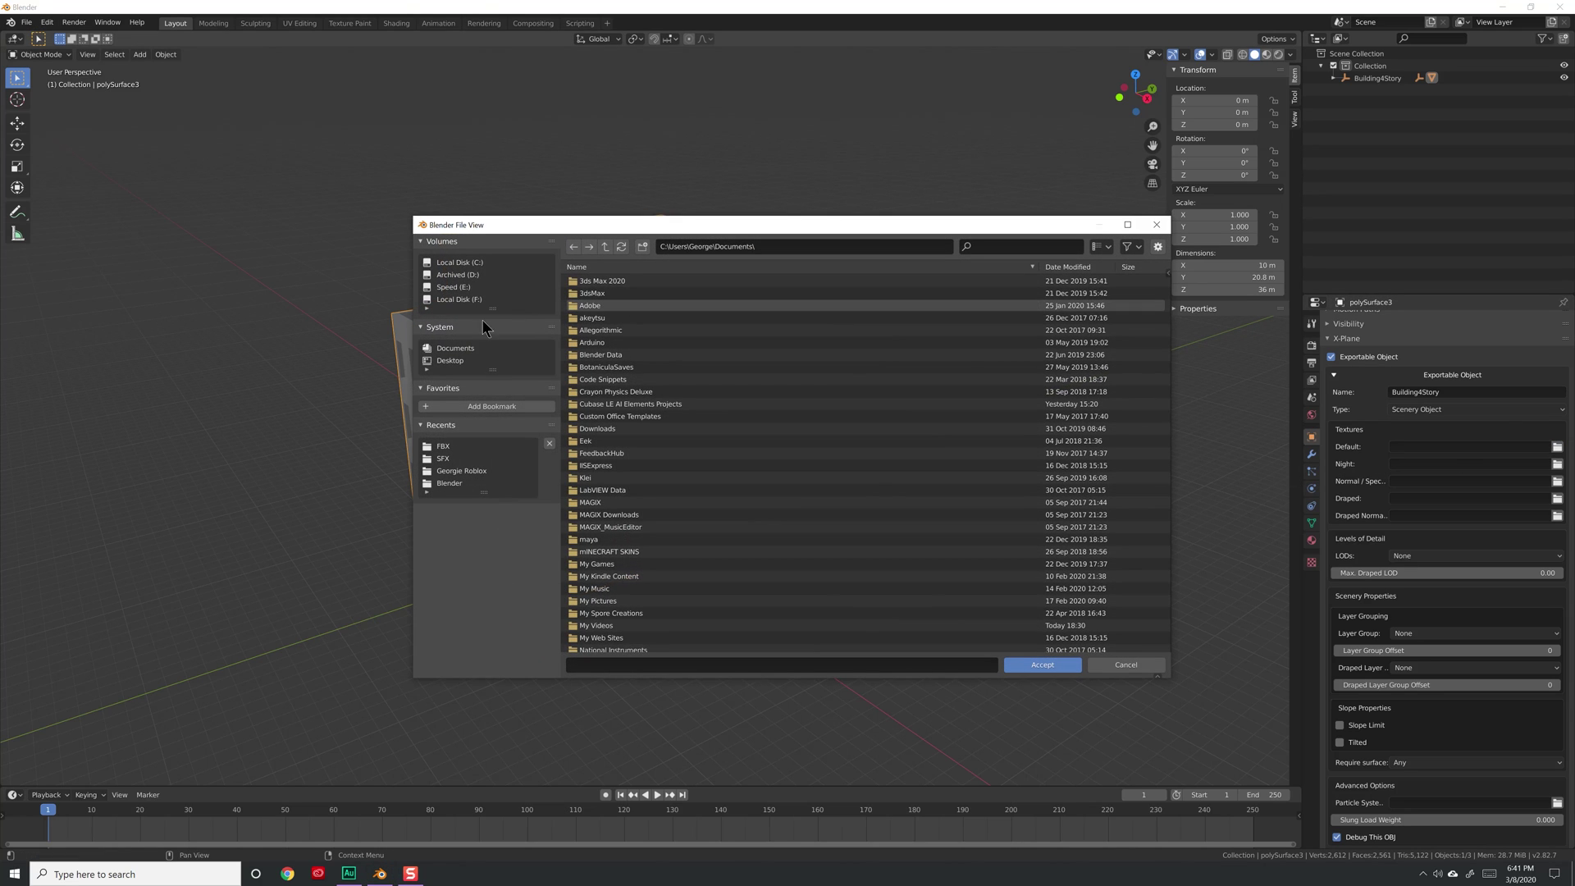
click(456, 287)
double_click(605, 378)
scroll(603, 442, down, 2)
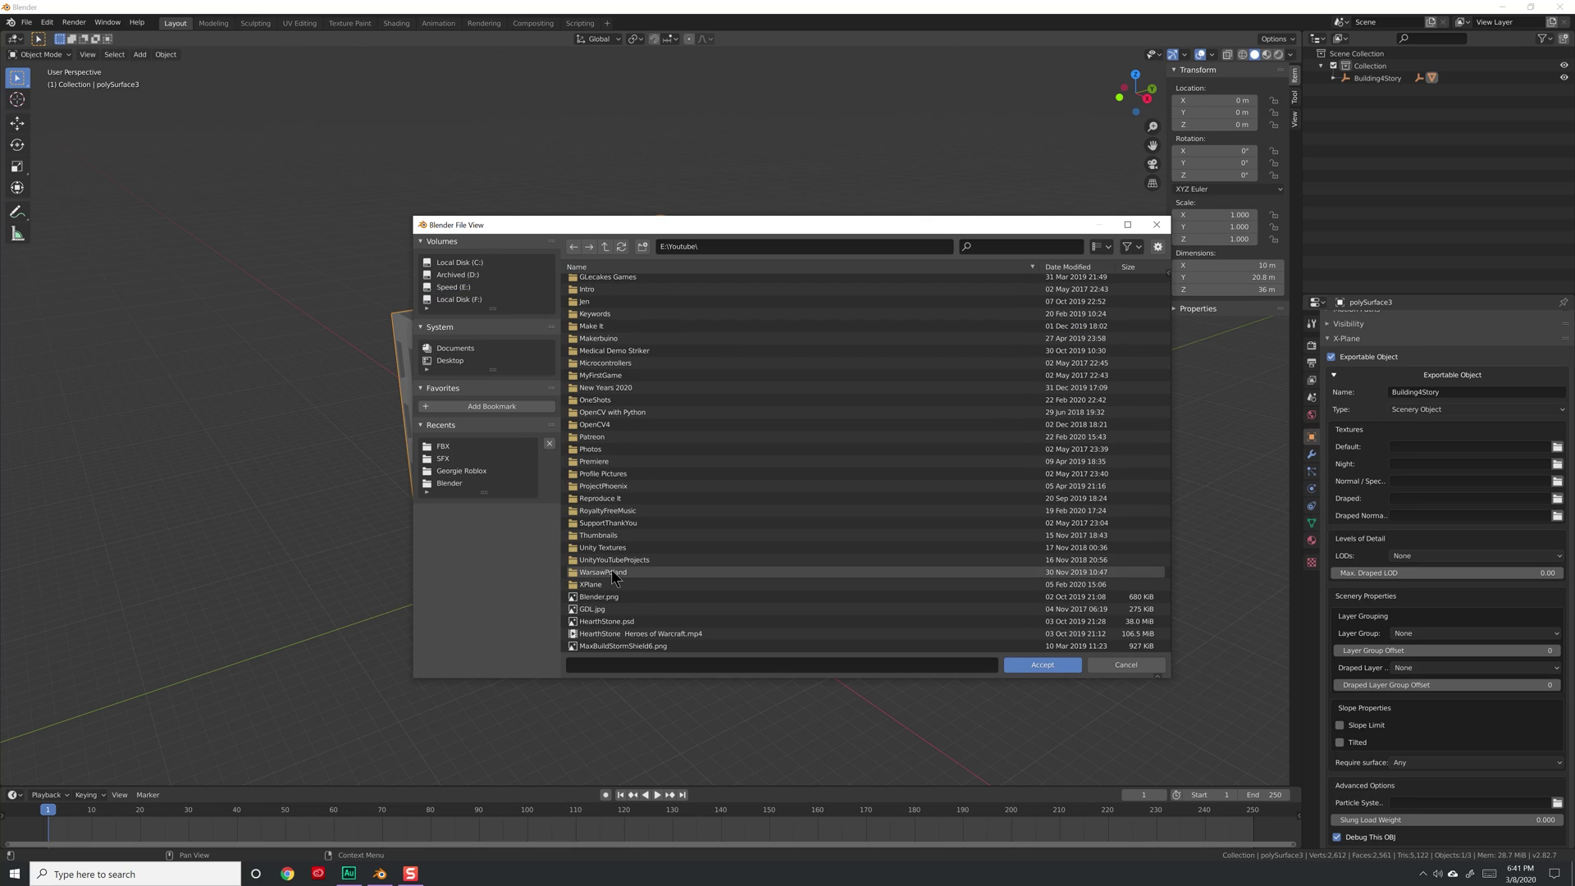
double_click(607, 582)
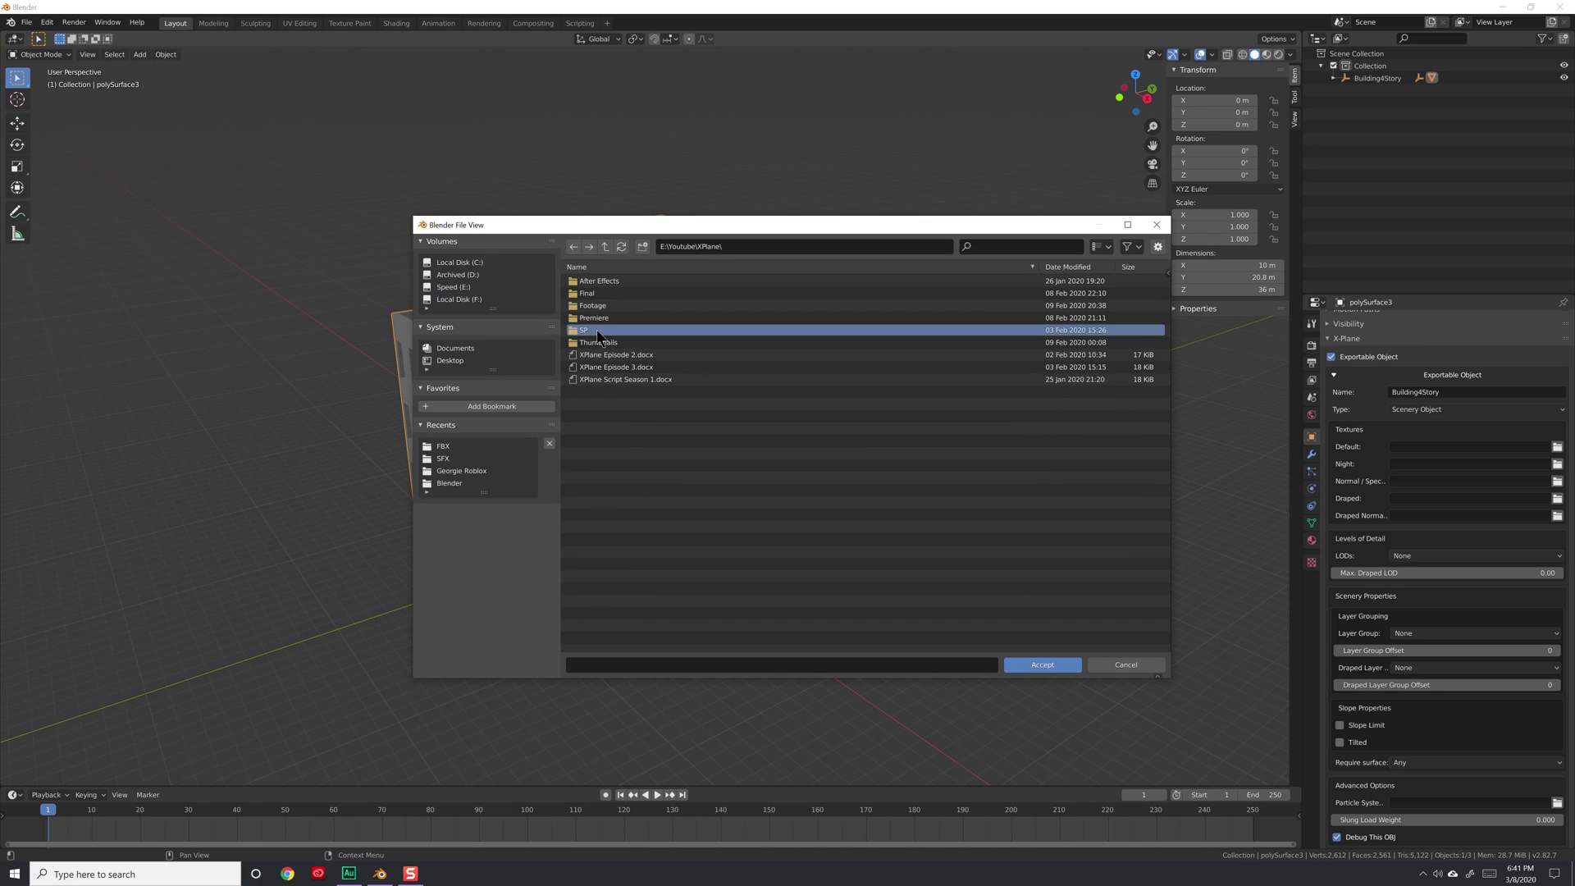
double_click(597, 328)
double_click(598, 307)
double_click(604, 283)
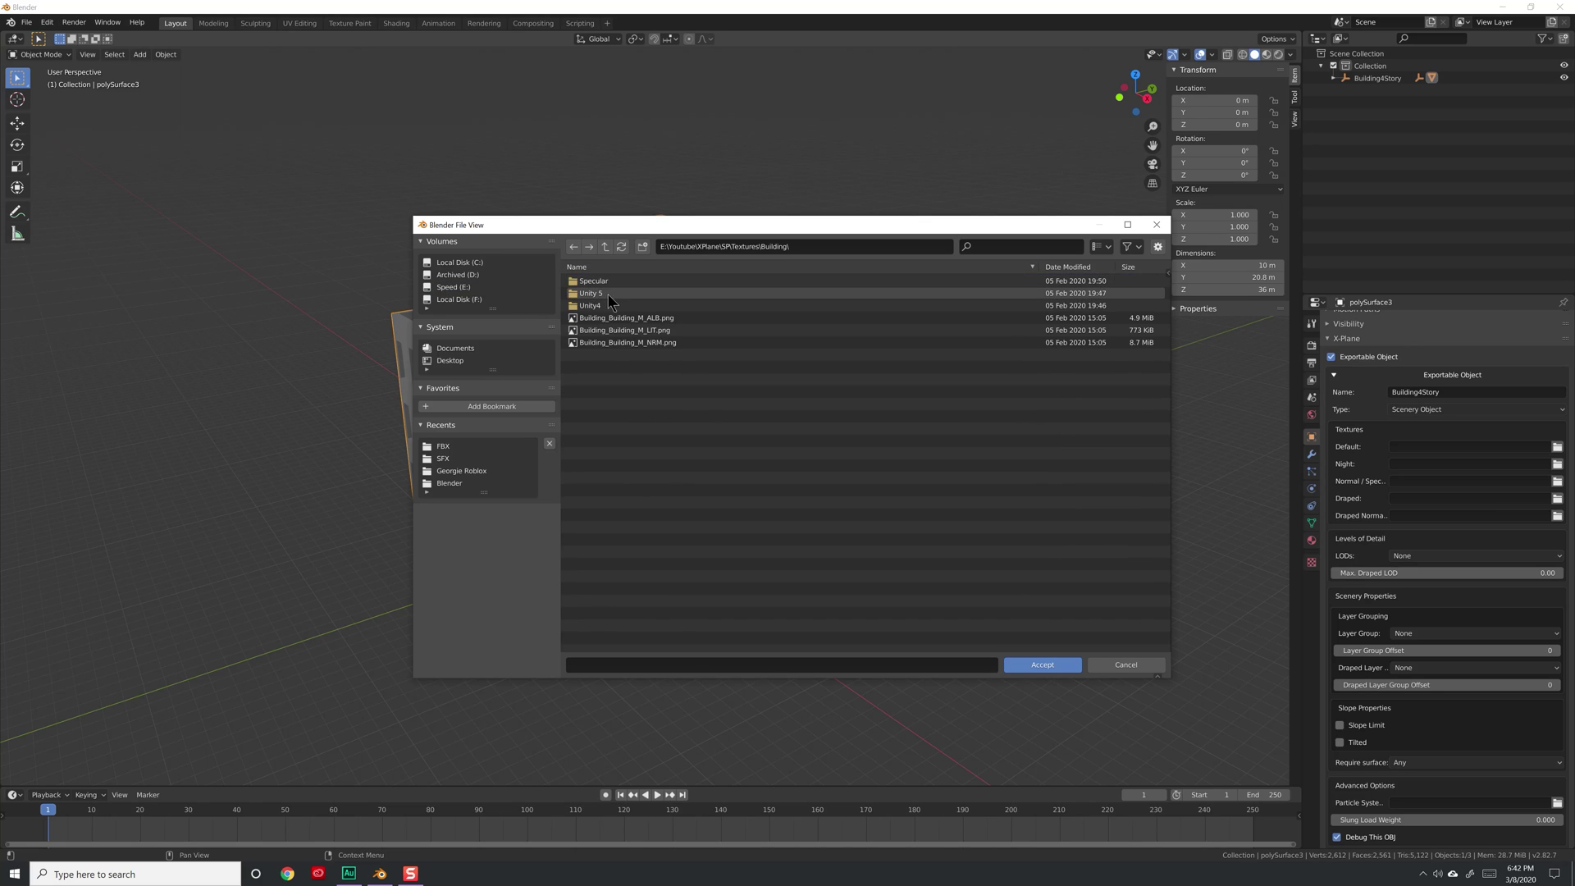
double_click(656, 319)
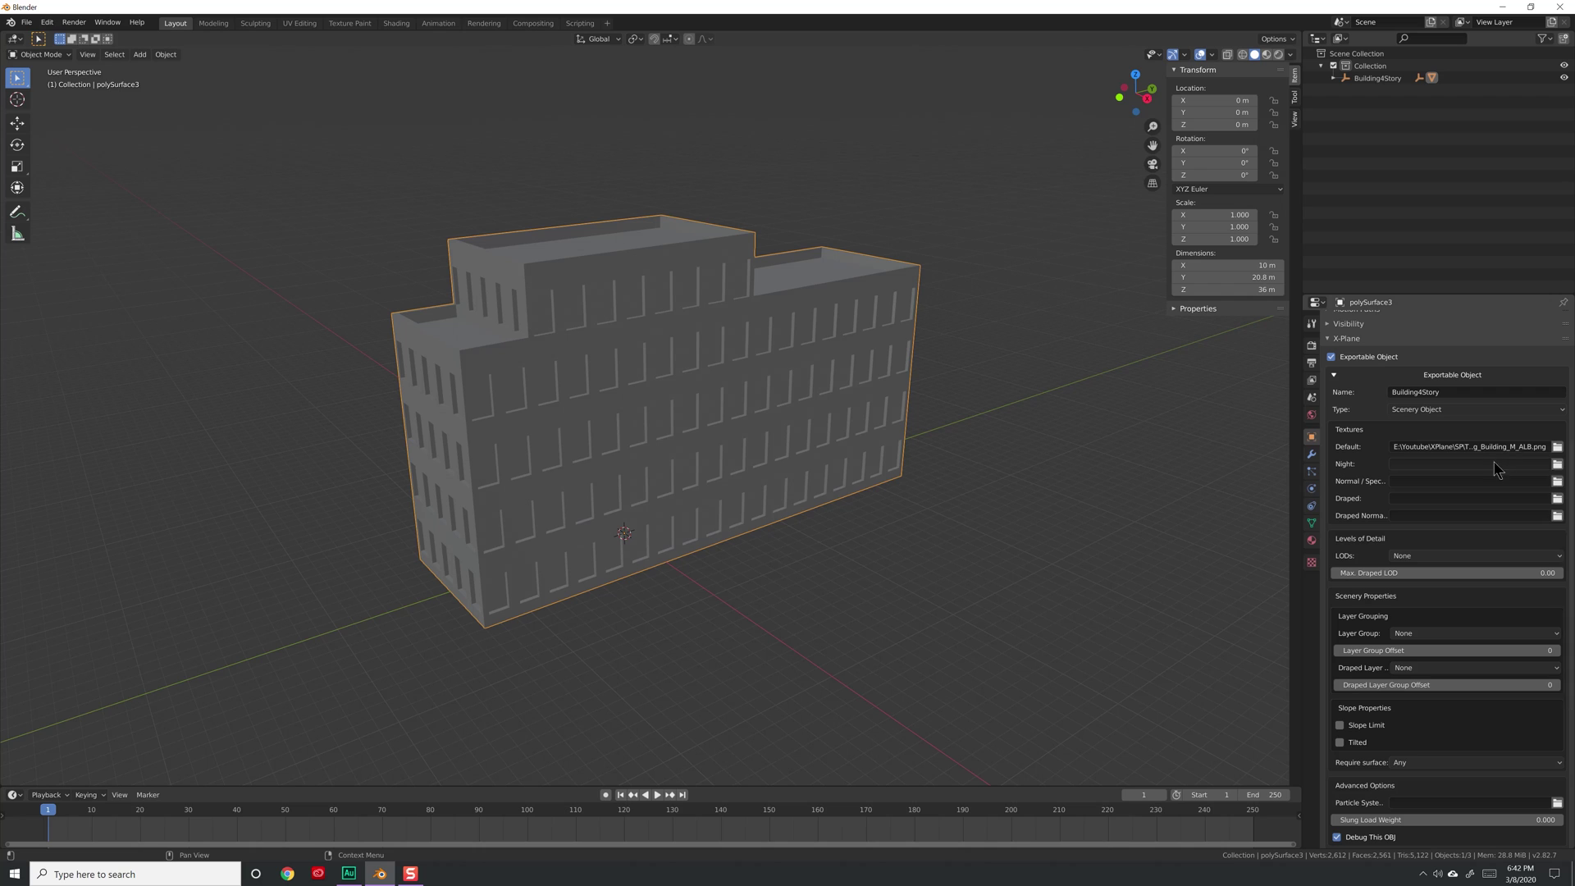
Set the building's night texture to Building_Building_M_LIT.png from E:\Youtube\XPlane\SP\Textures\Building
click(1556, 464)
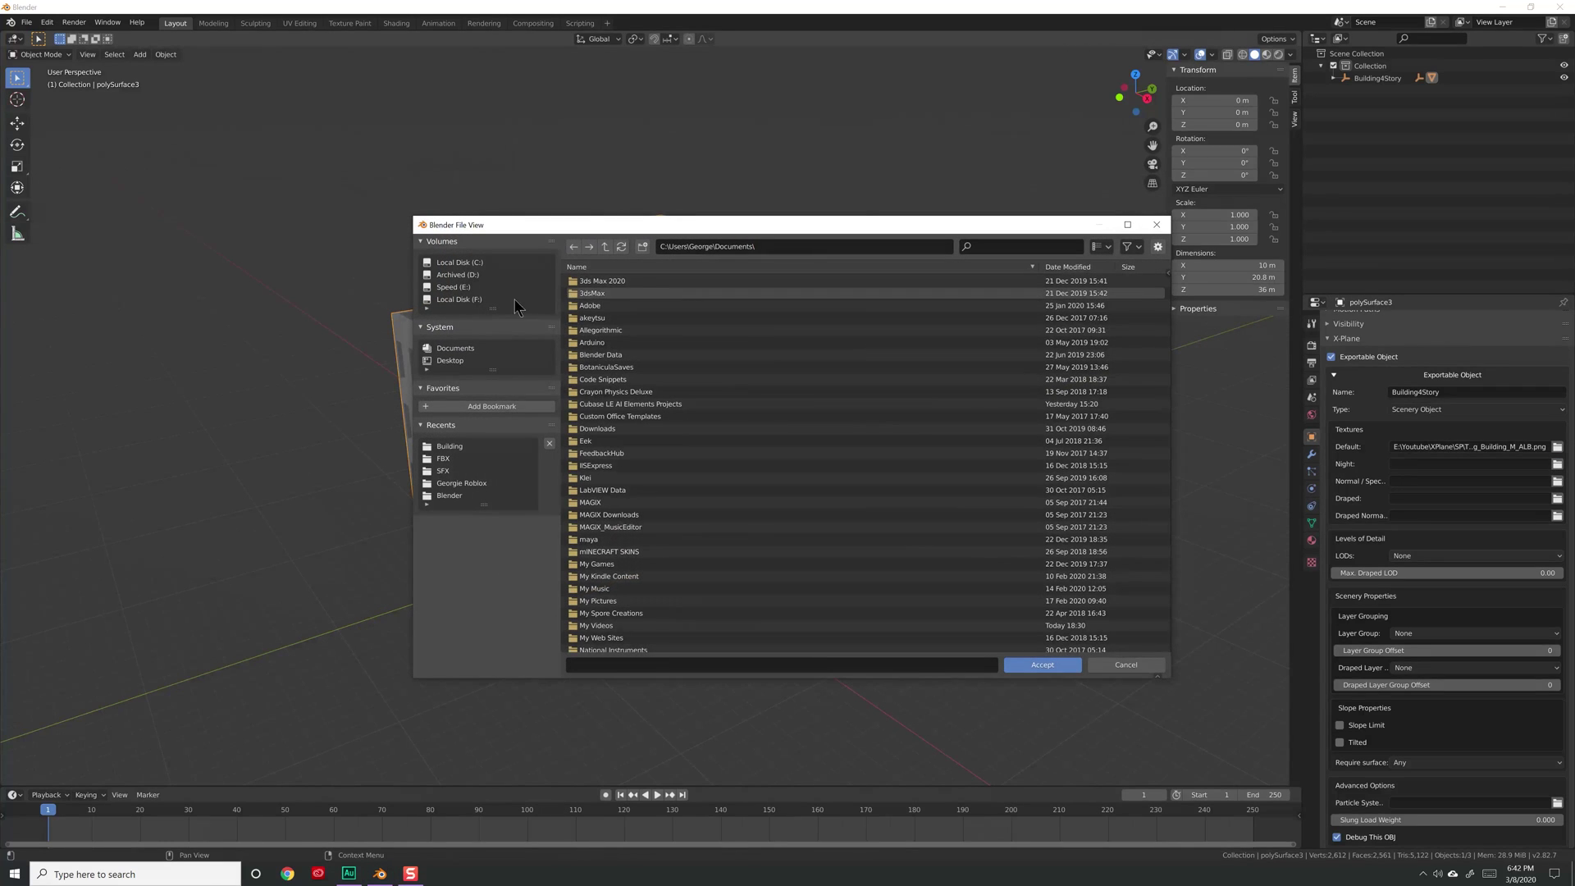
click(459, 287)
double_click(611, 379)
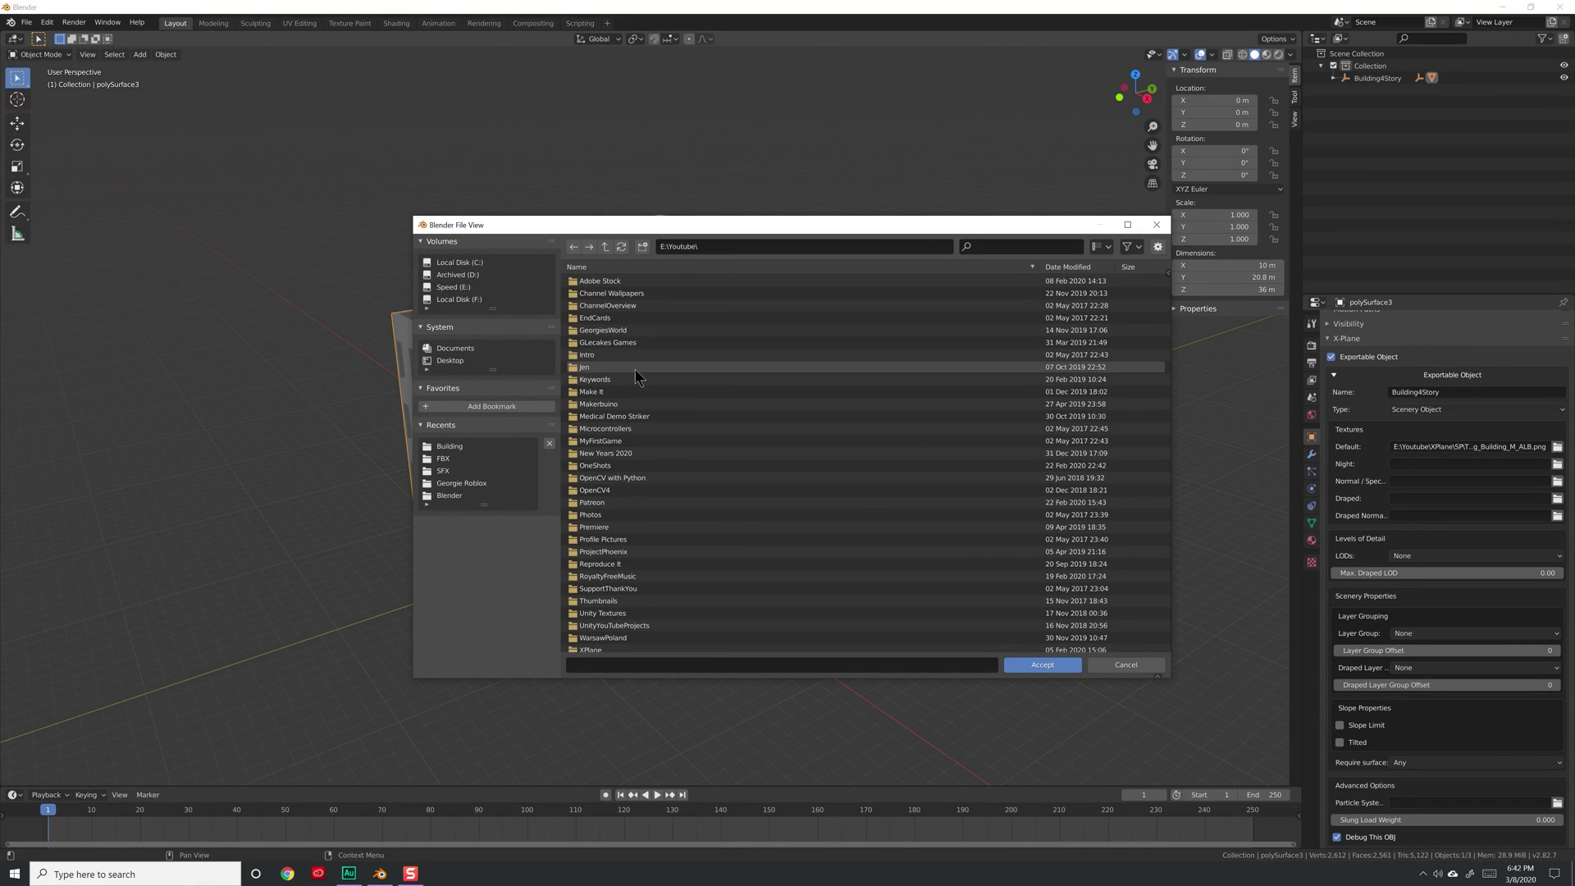
scroll(621, 432, down, 5)
scroll(622, 432, down, 4)
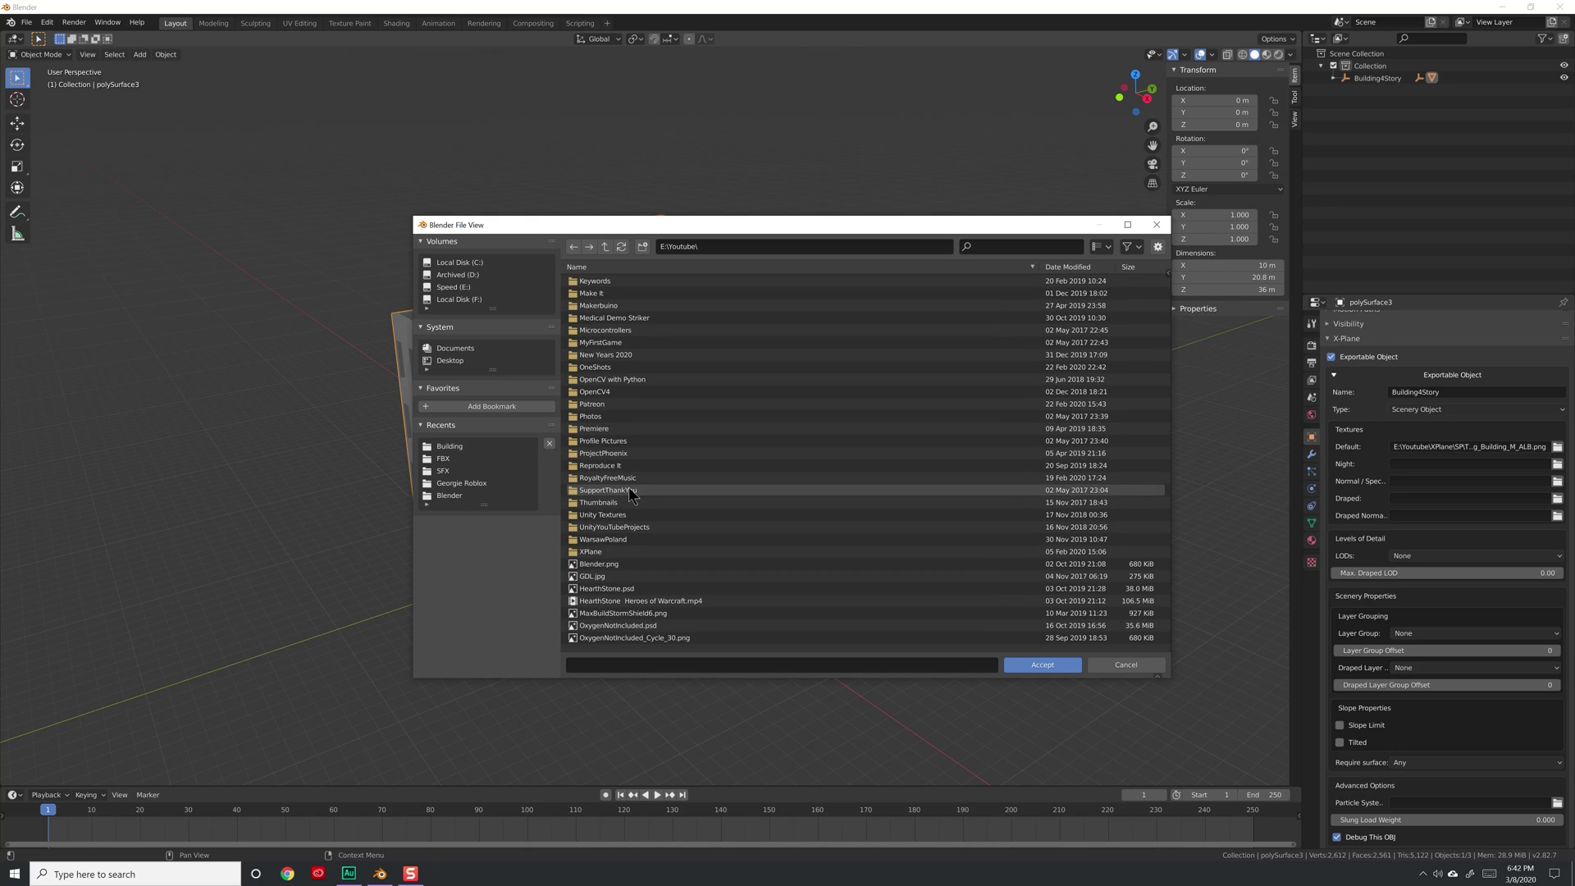
double_click(616, 555)
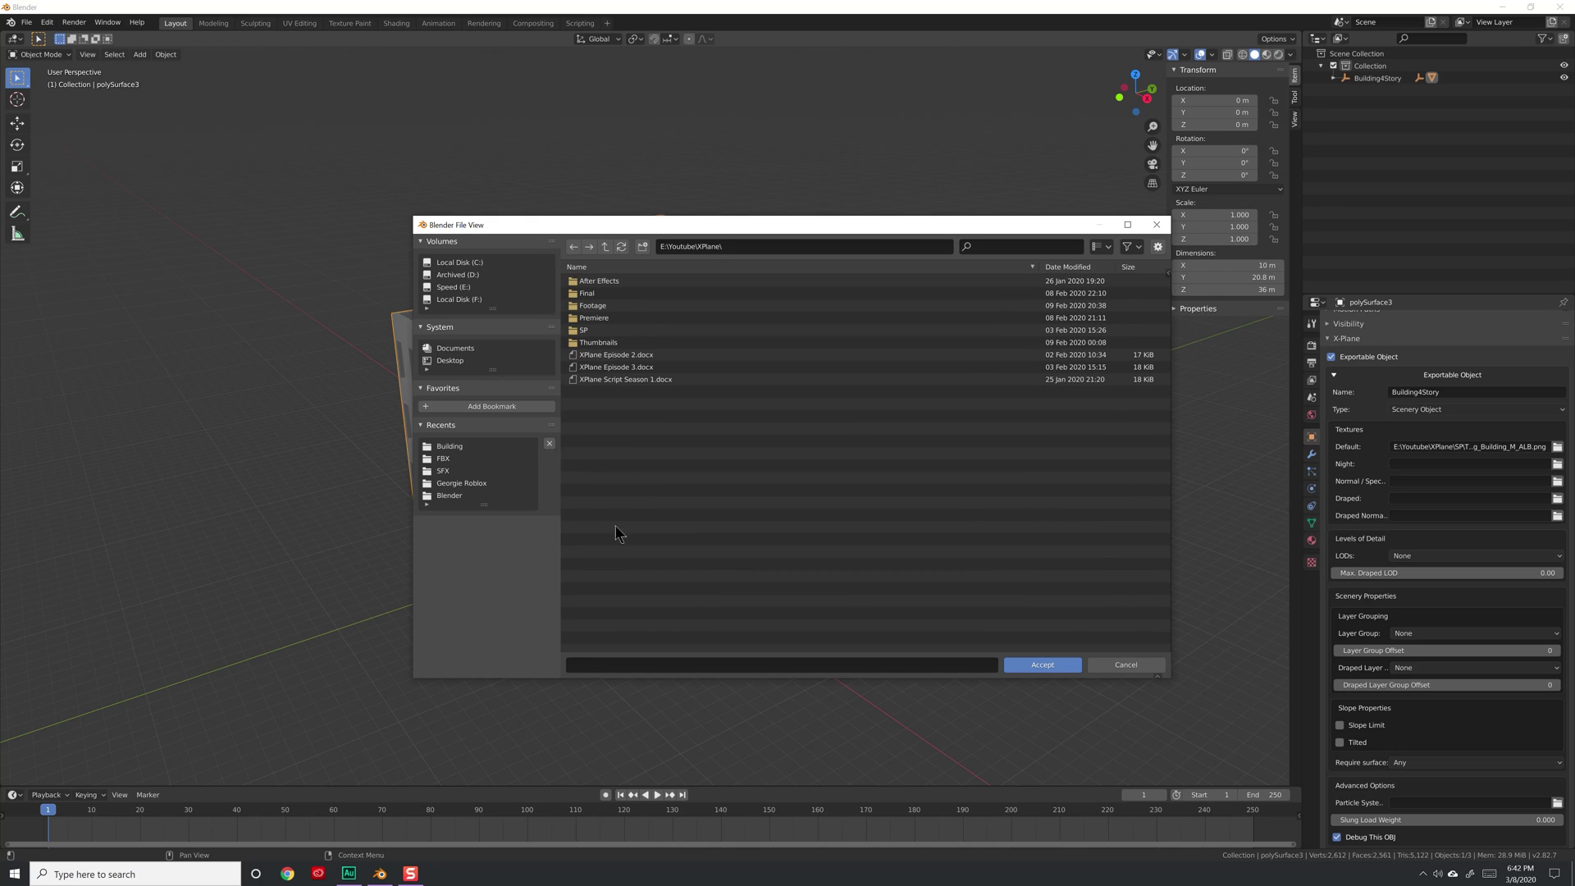
double_click(602, 331)
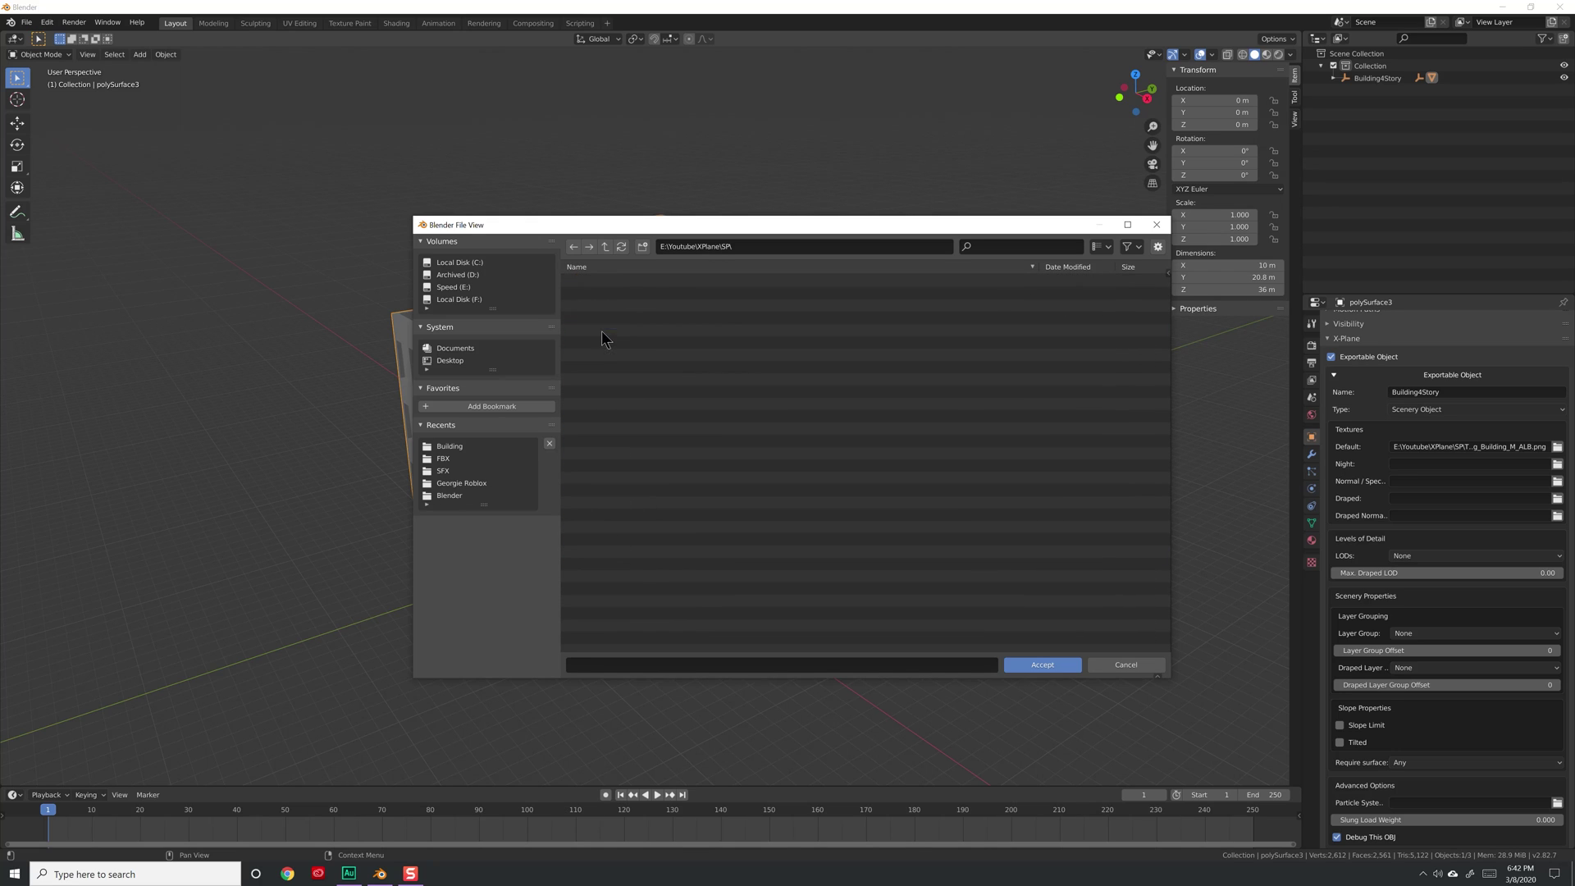
double_click(602, 305)
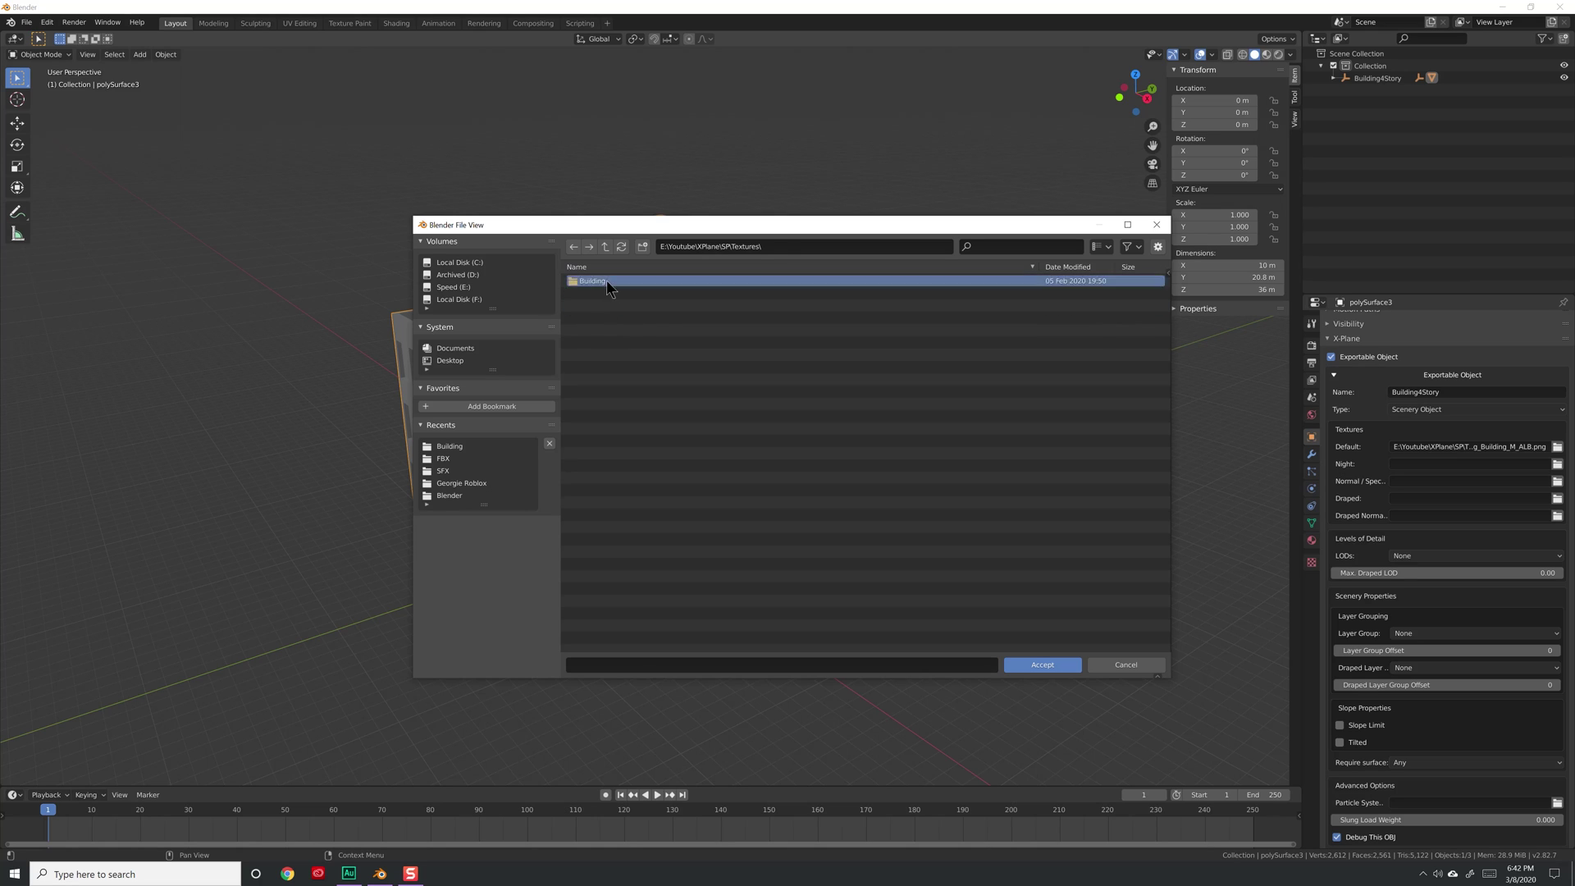
double_click(606, 287)
double_click(643, 328)
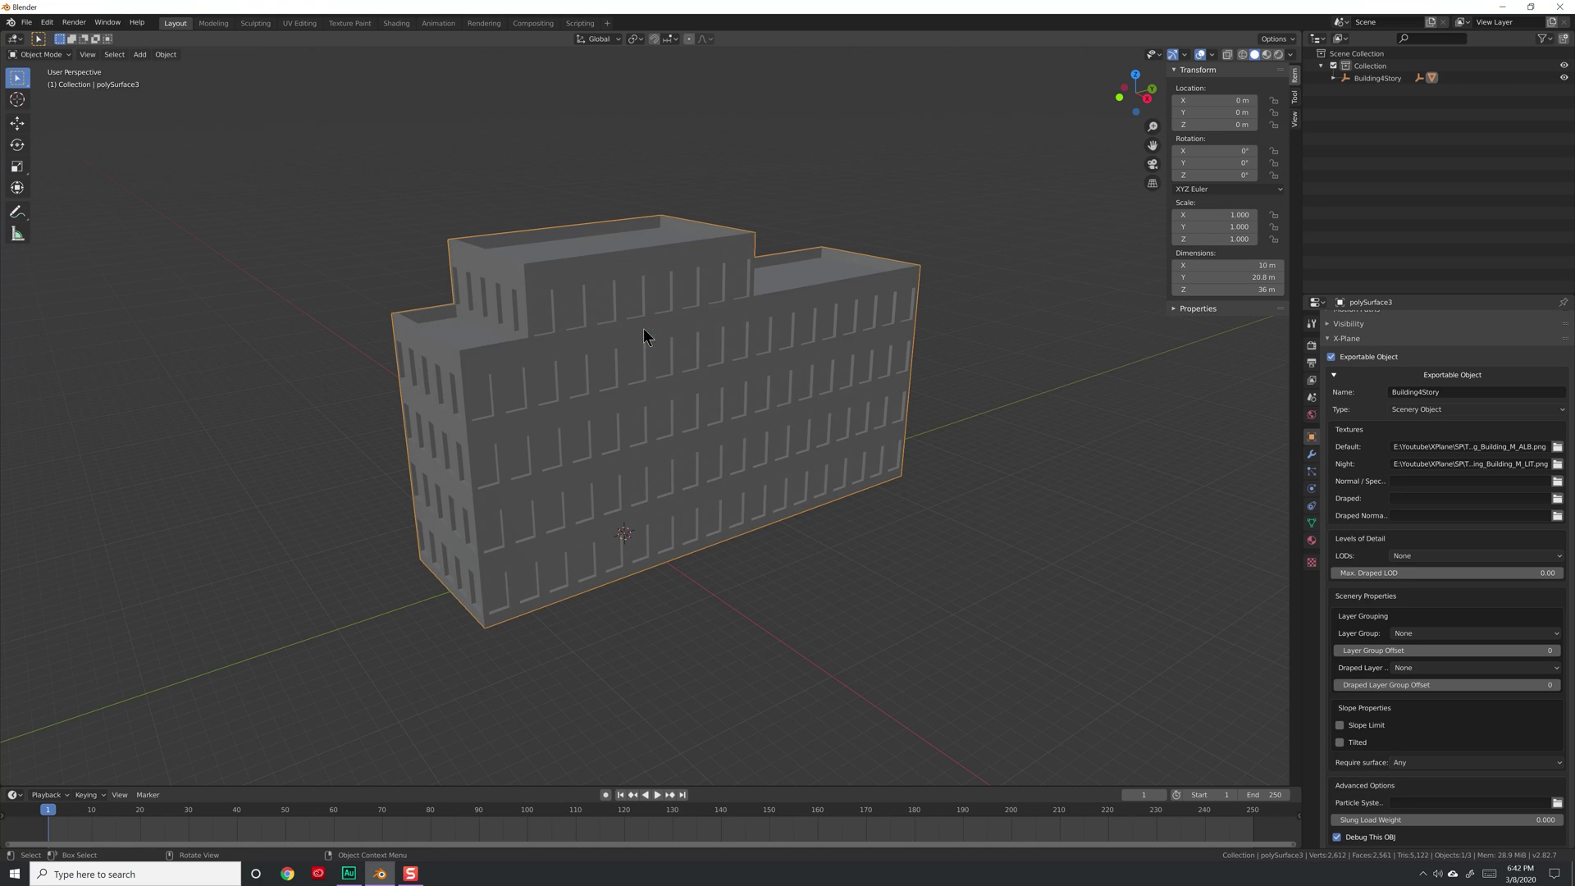
Set the building's normal/specular texture to Building_Building_M_NRM.png from E:\Youtube\XPlane\SP\Textures\Building
click(1557, 481)
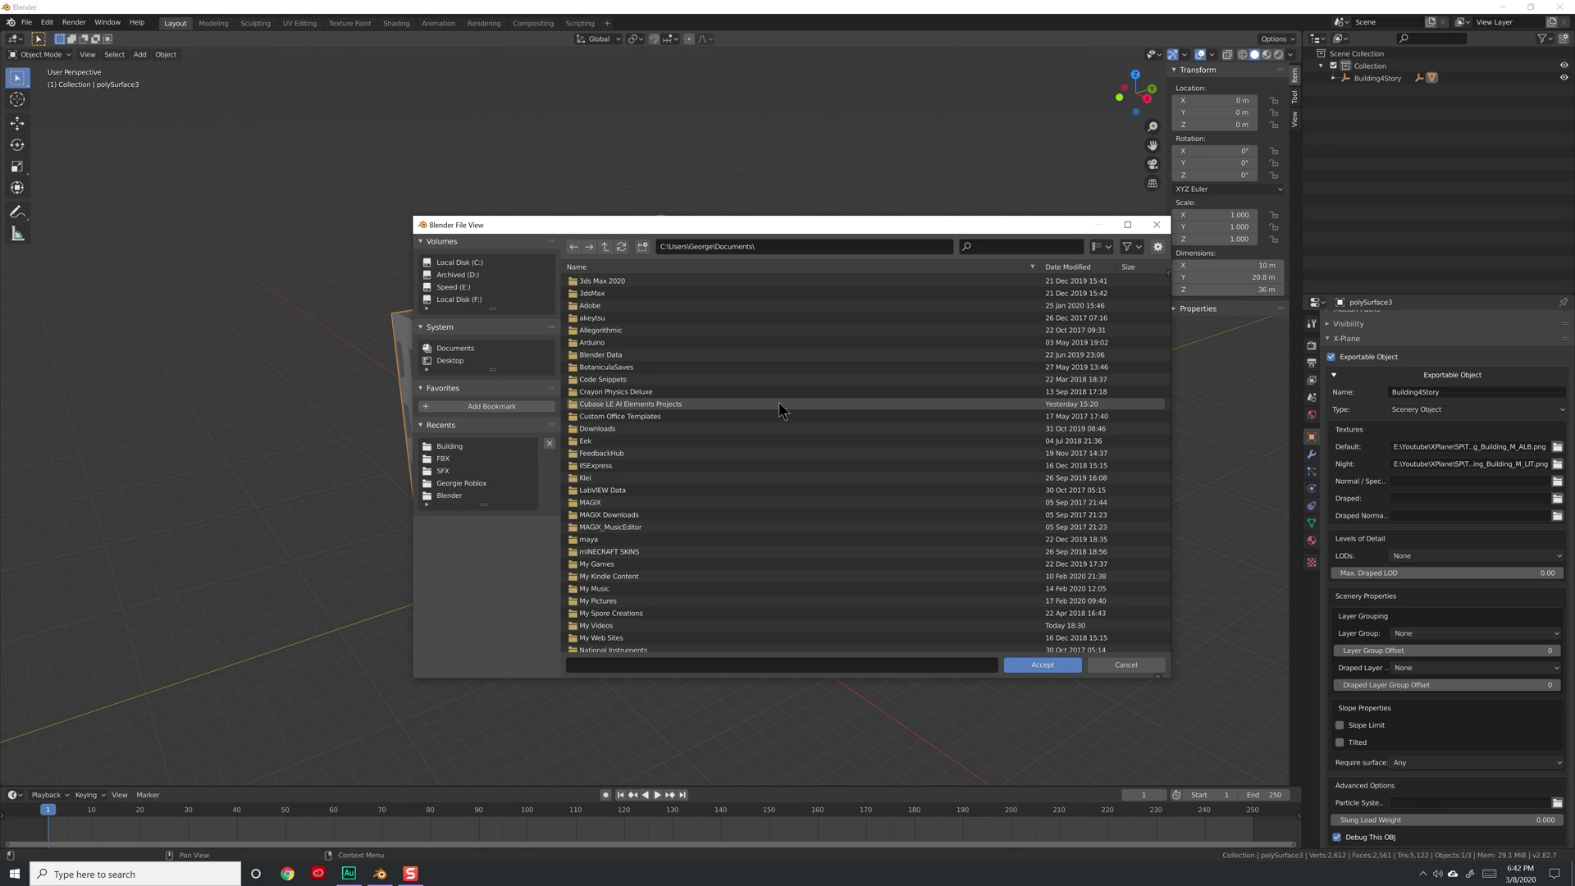
drag(492, 310, 492, 384)
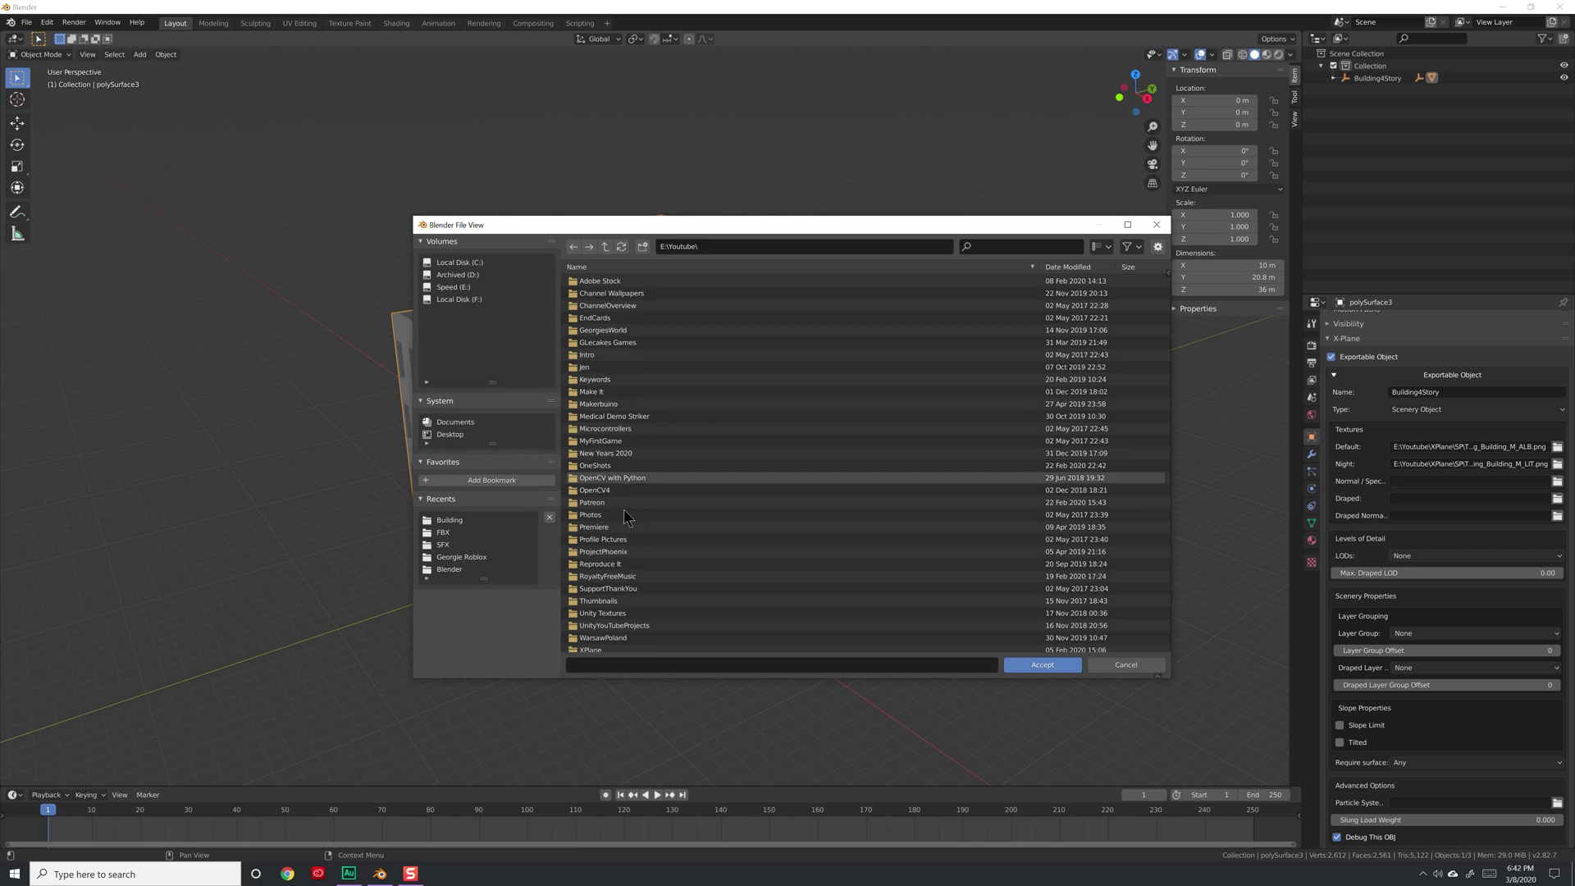
scroll(623, 508, down, 5)
double_click(613, 515)
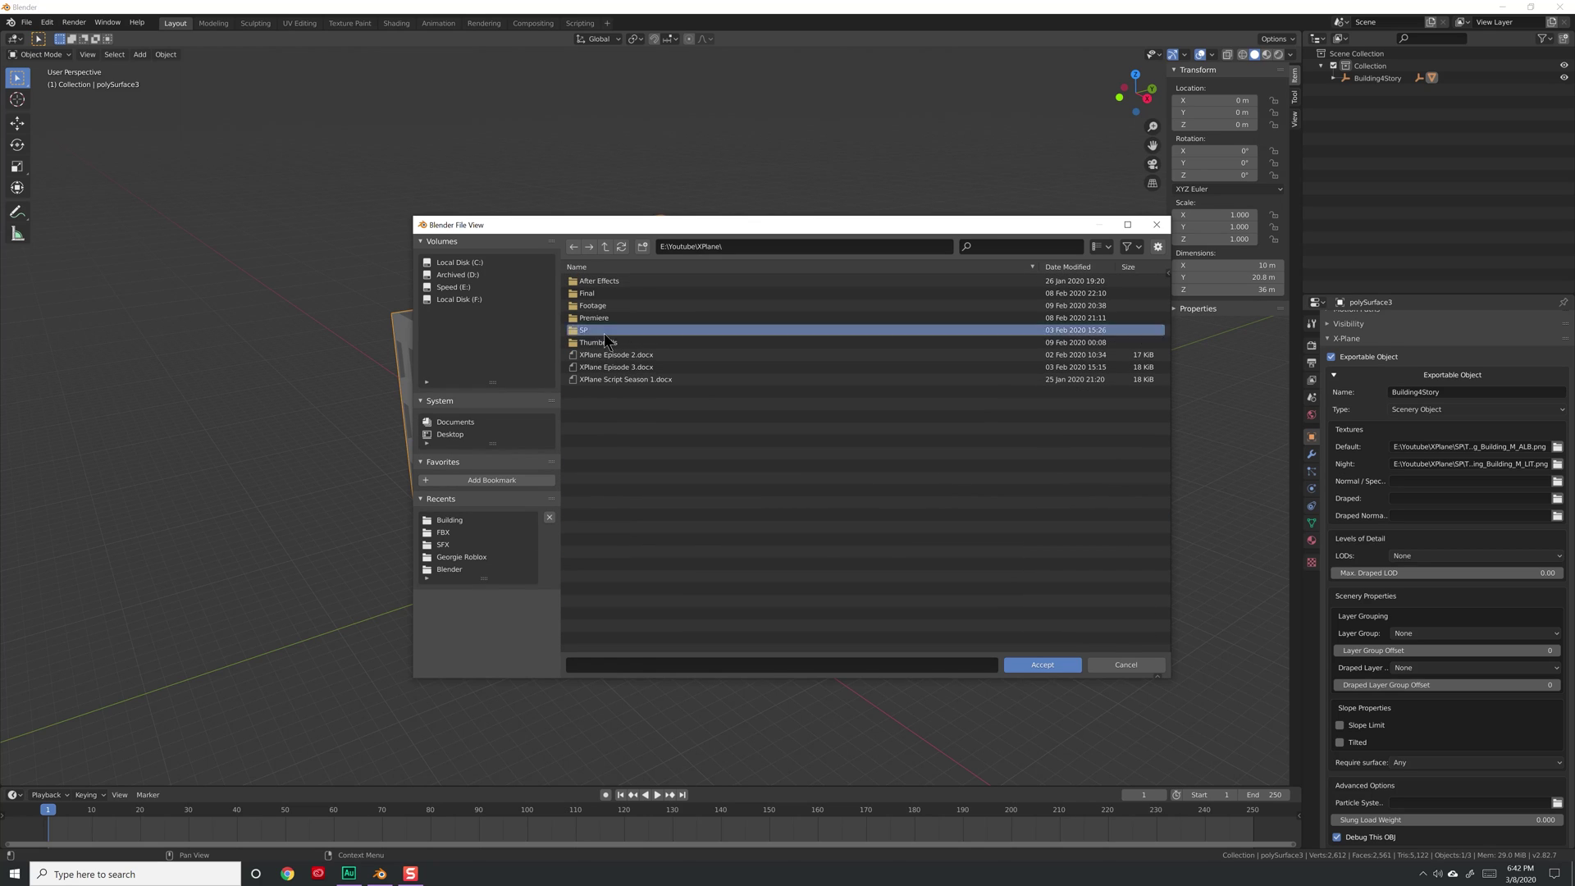
double_click(625, 331)
double_click(600, 305)
double_click(597, 282)
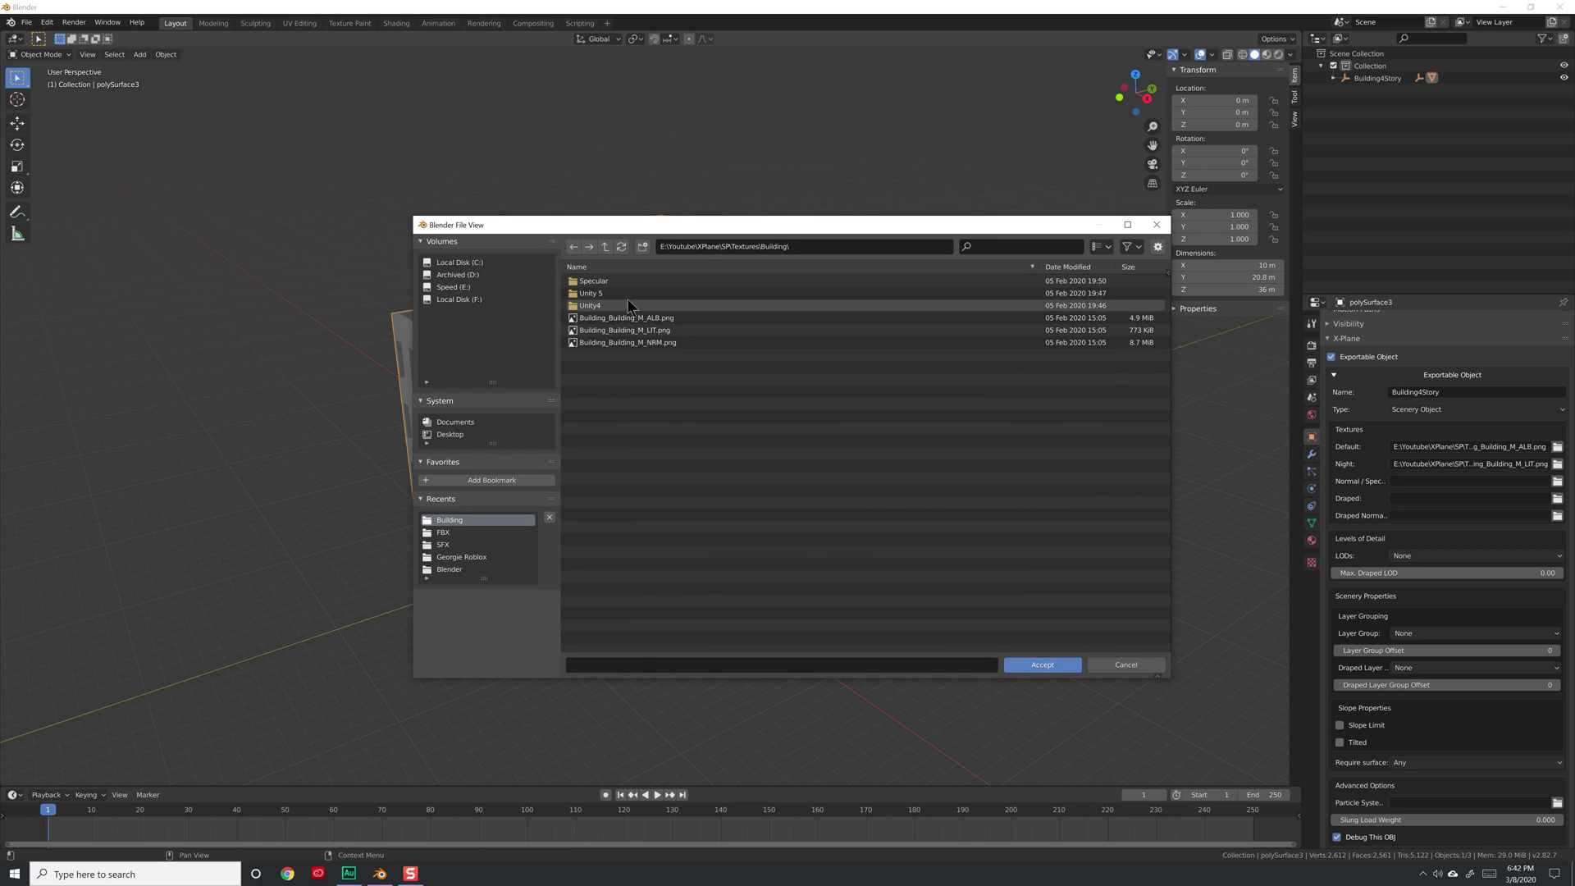
double_click(647, 341)
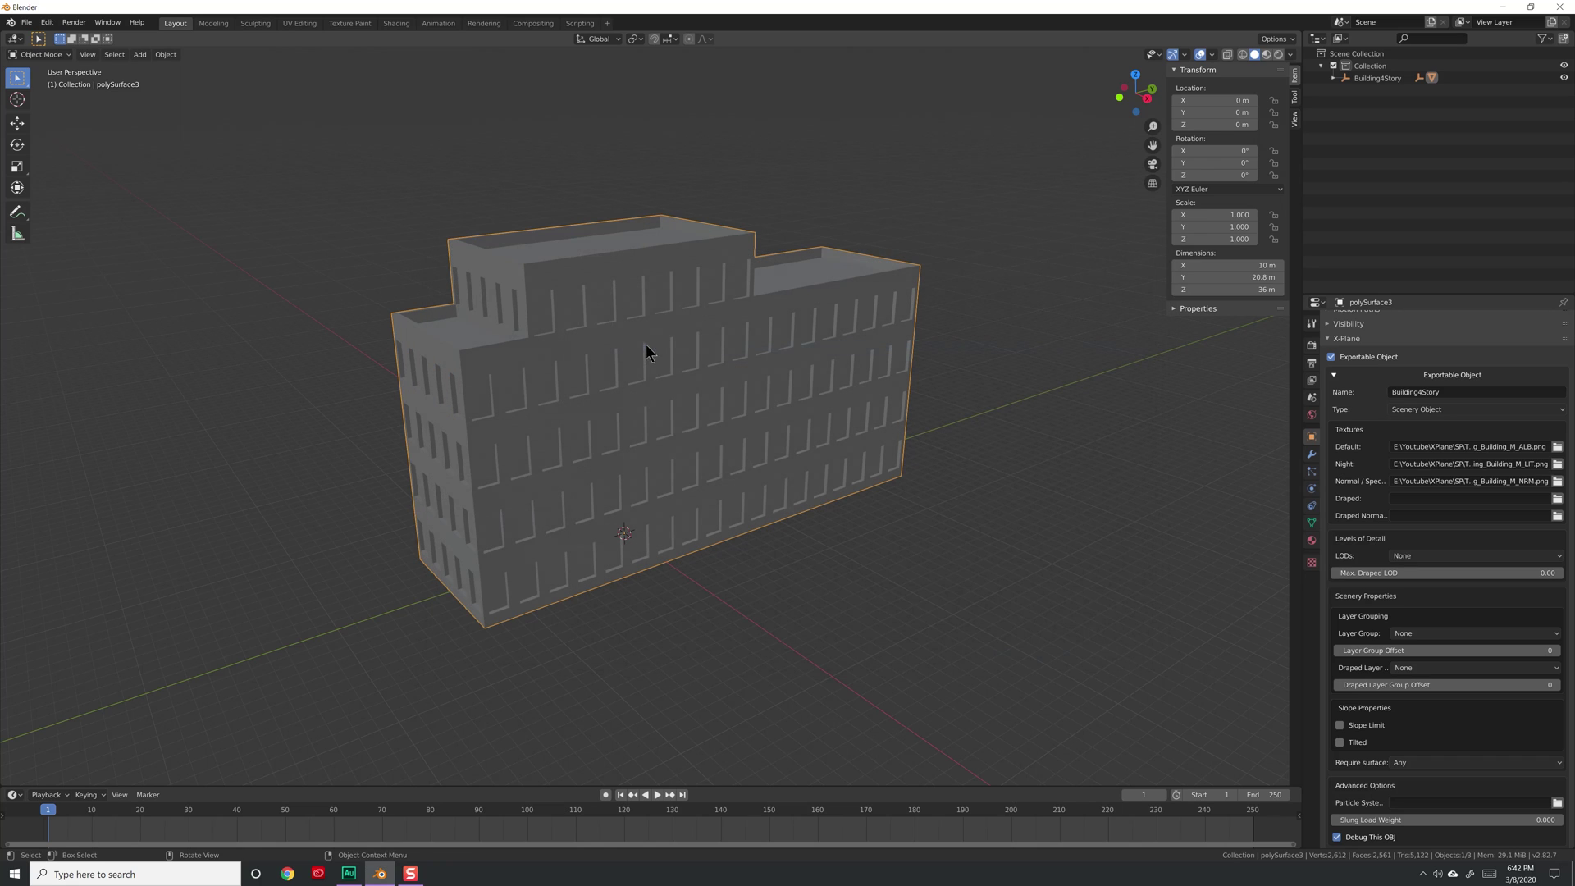
scroll(1415, 447, down, 3)
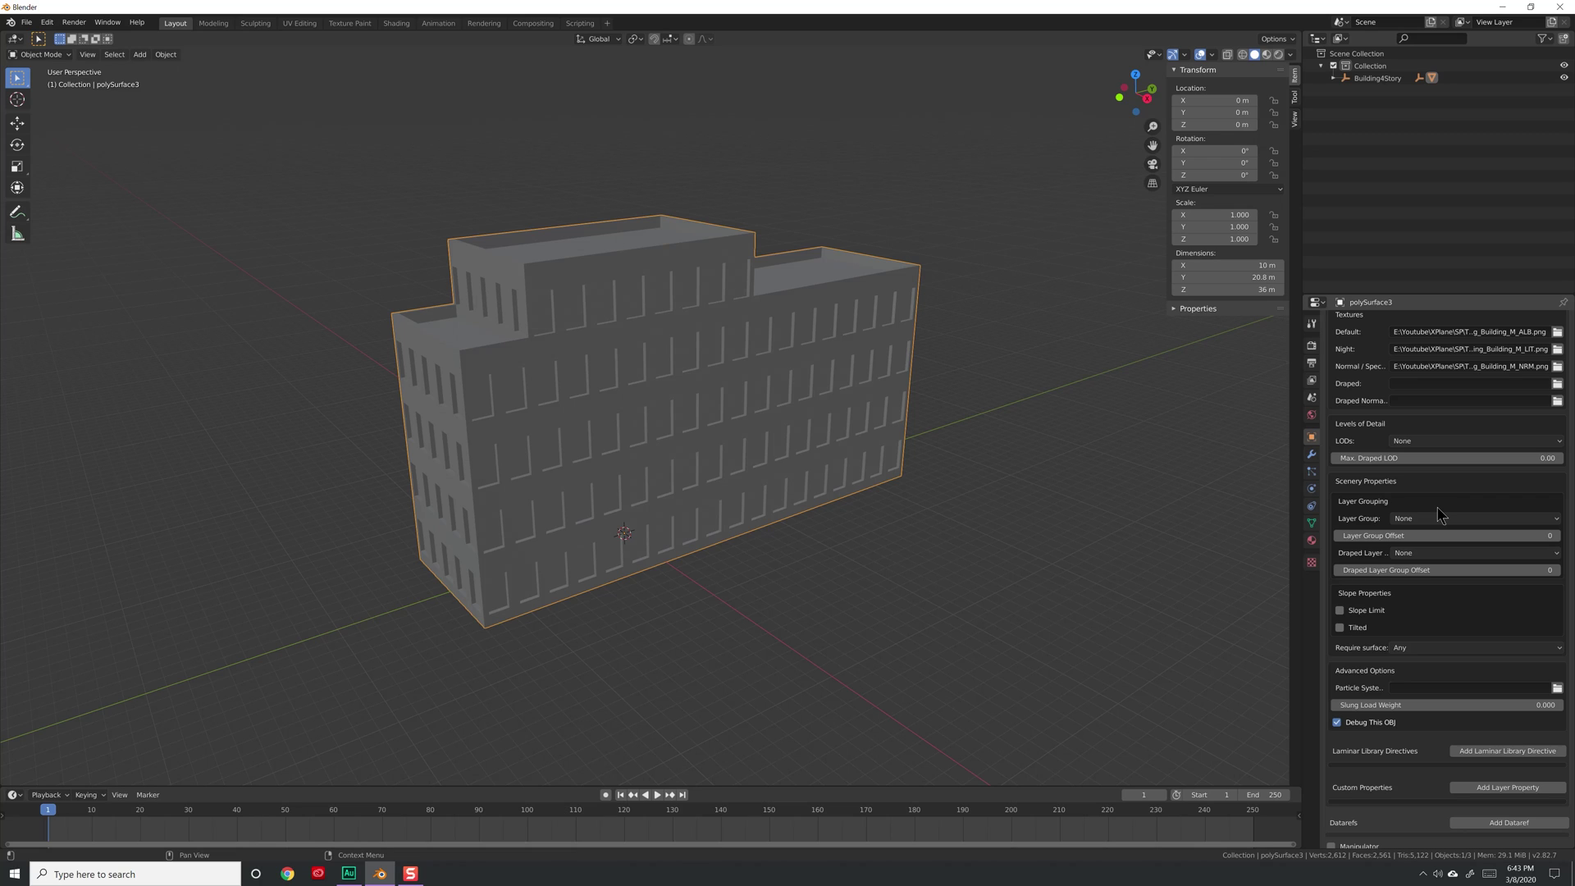
scroll(1438, 514, up, 6)
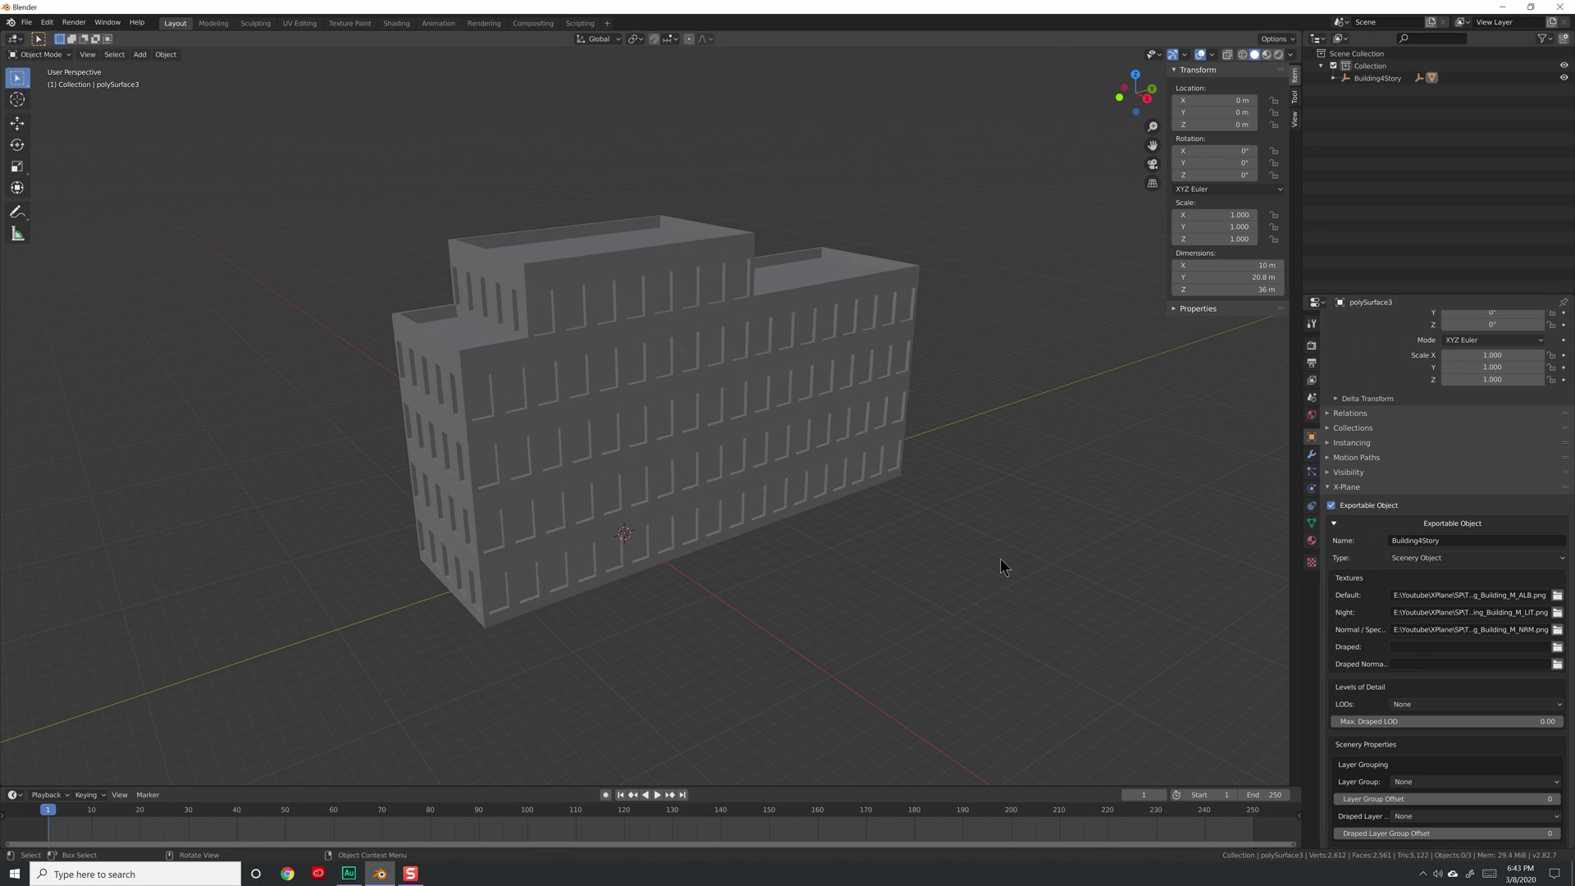
Start saving the scene and create a folder named Blender in E:\Youtube\XPlane
key(ctrl+s)
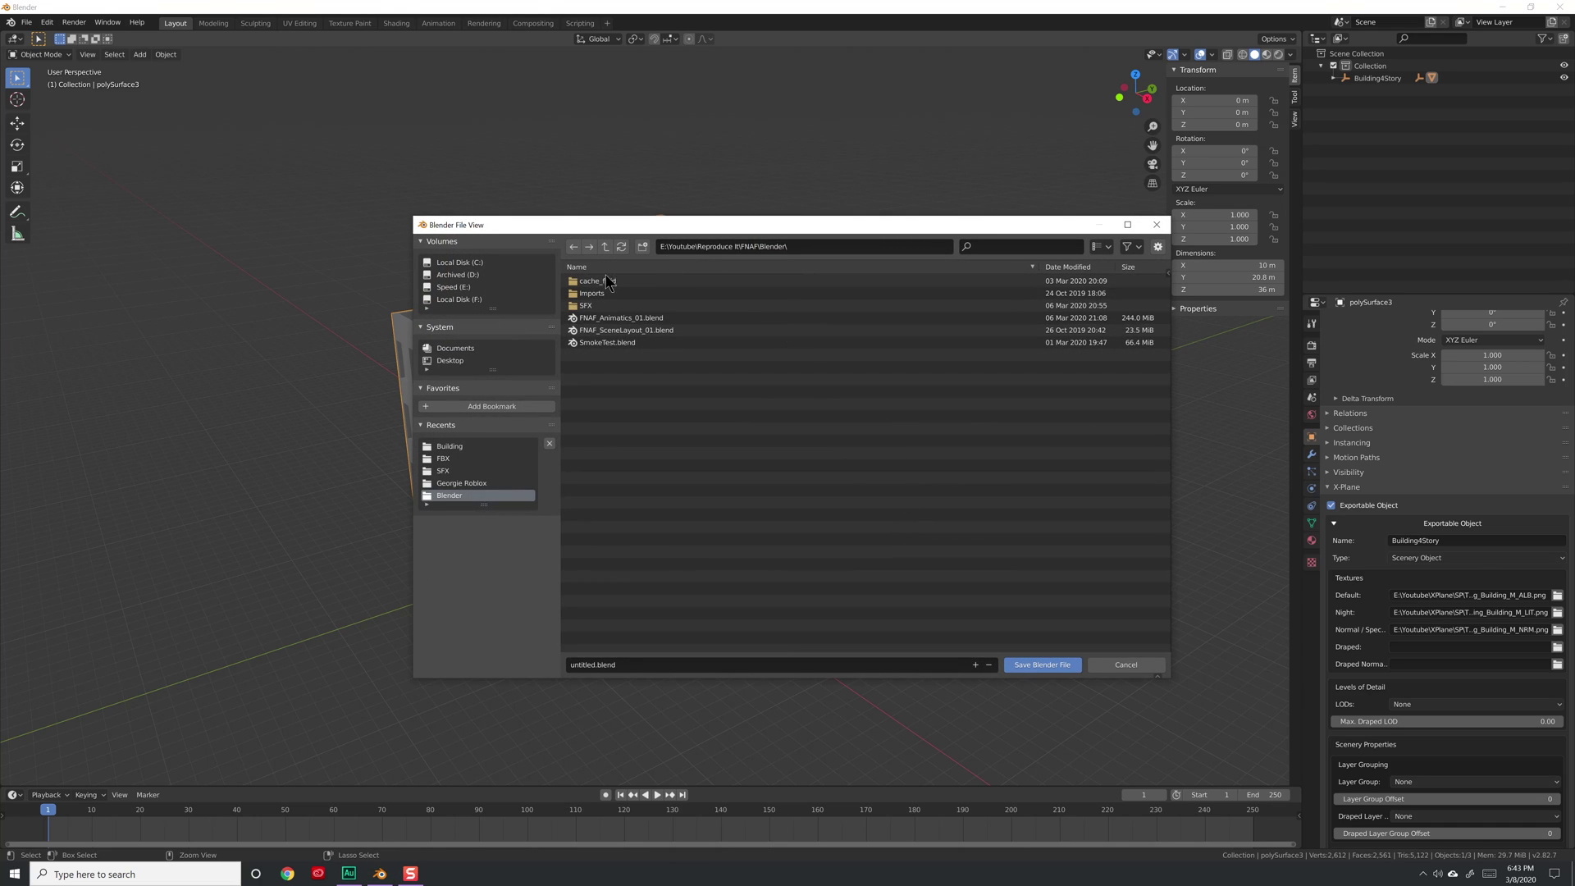
click(474, 287)
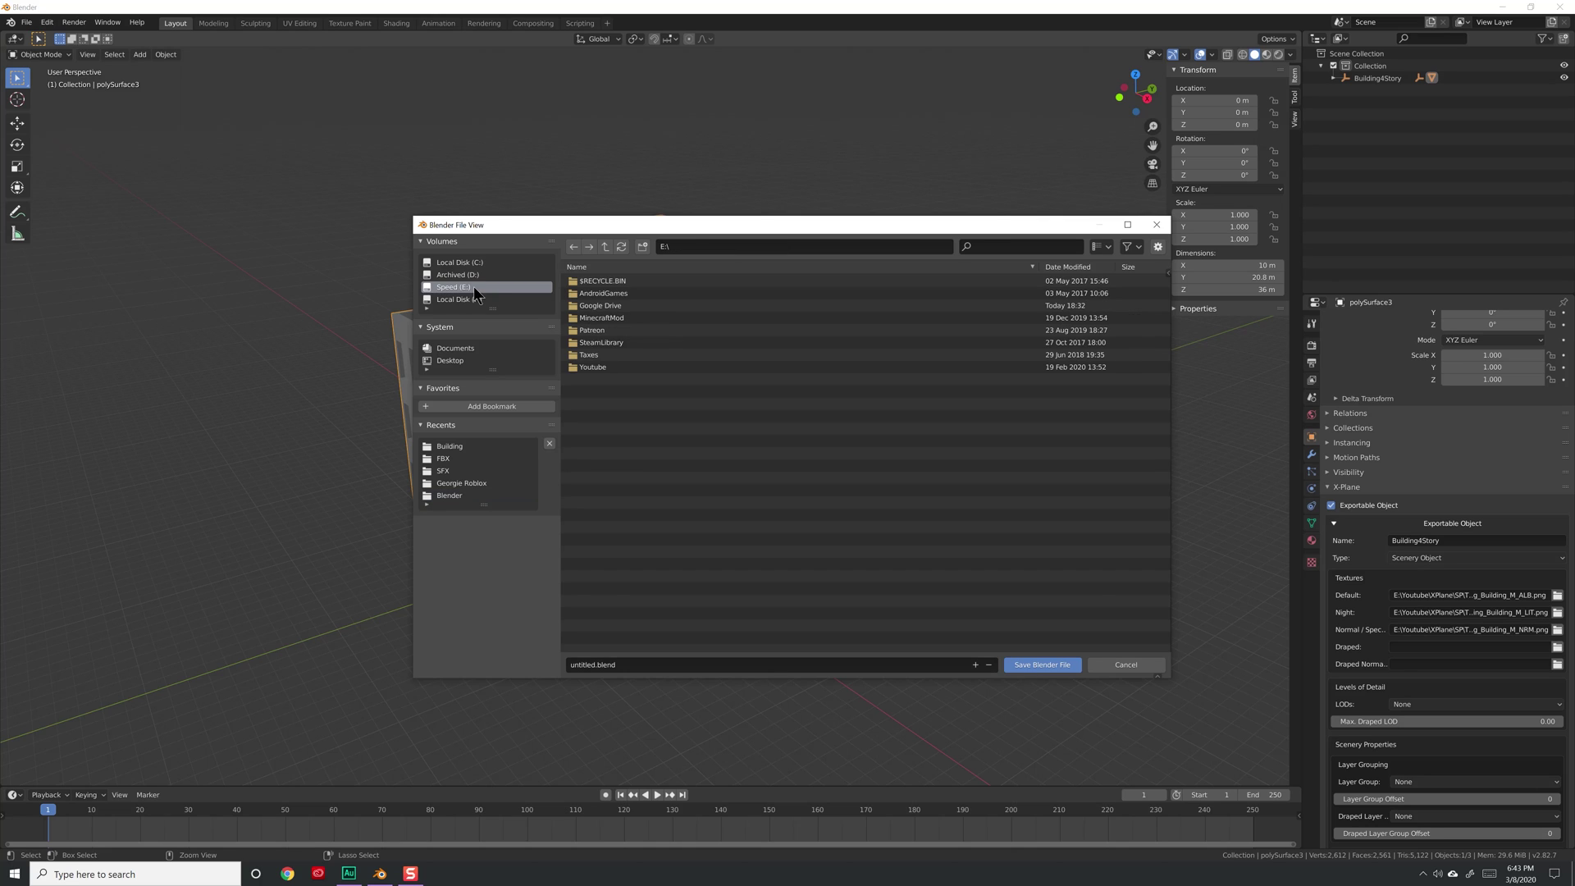
double_click(623, 368)
scroll(623, 575, down, 2)
double_click(623, 648)
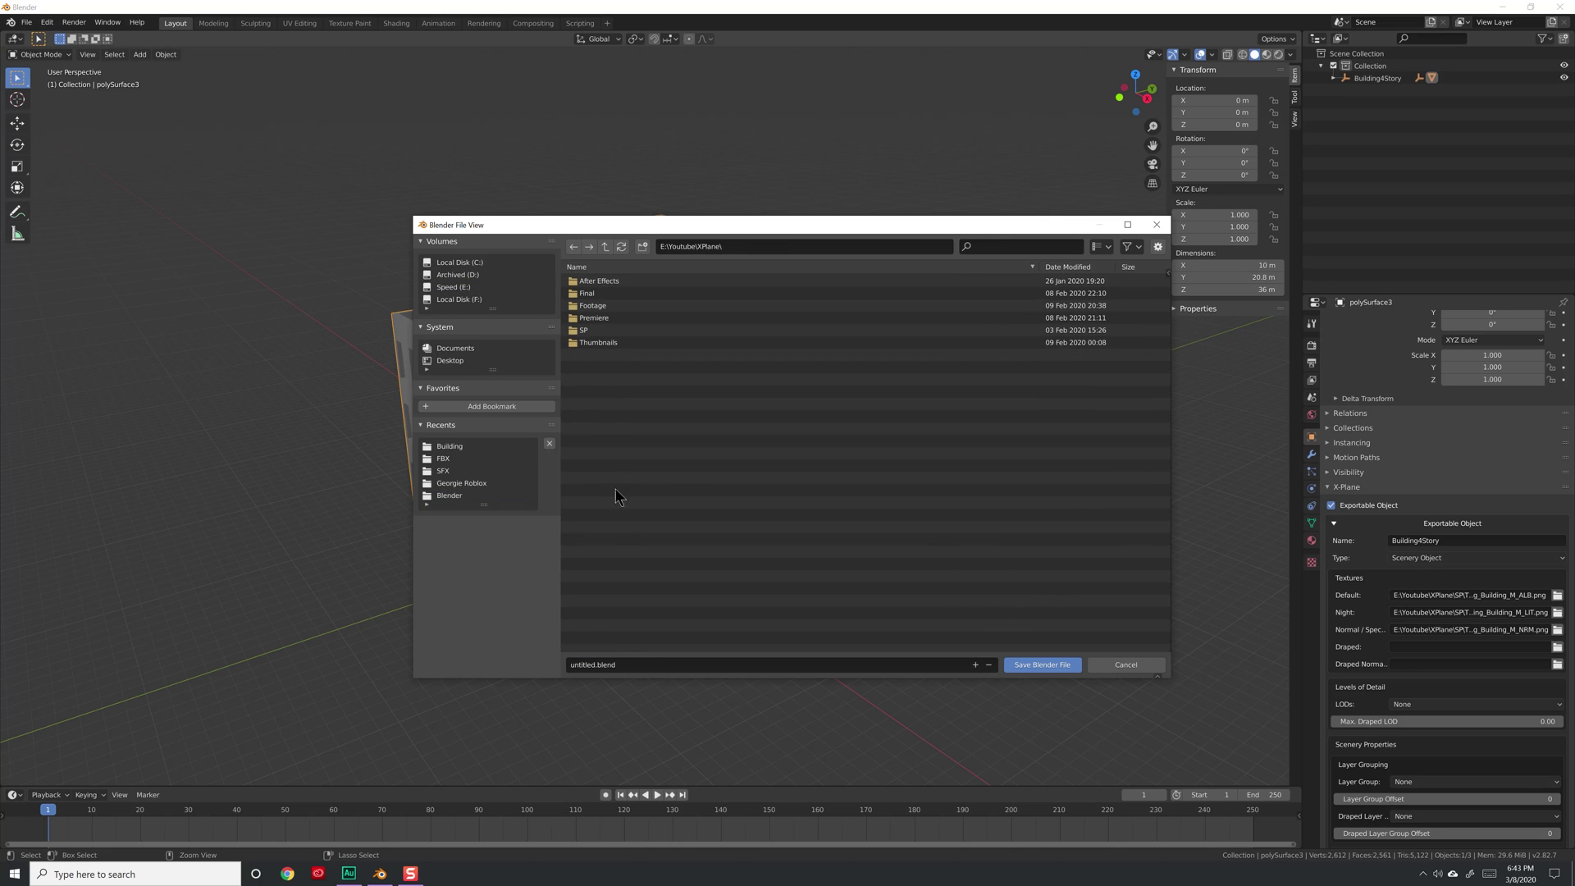
right_click(685, 529)
click(685, 548)
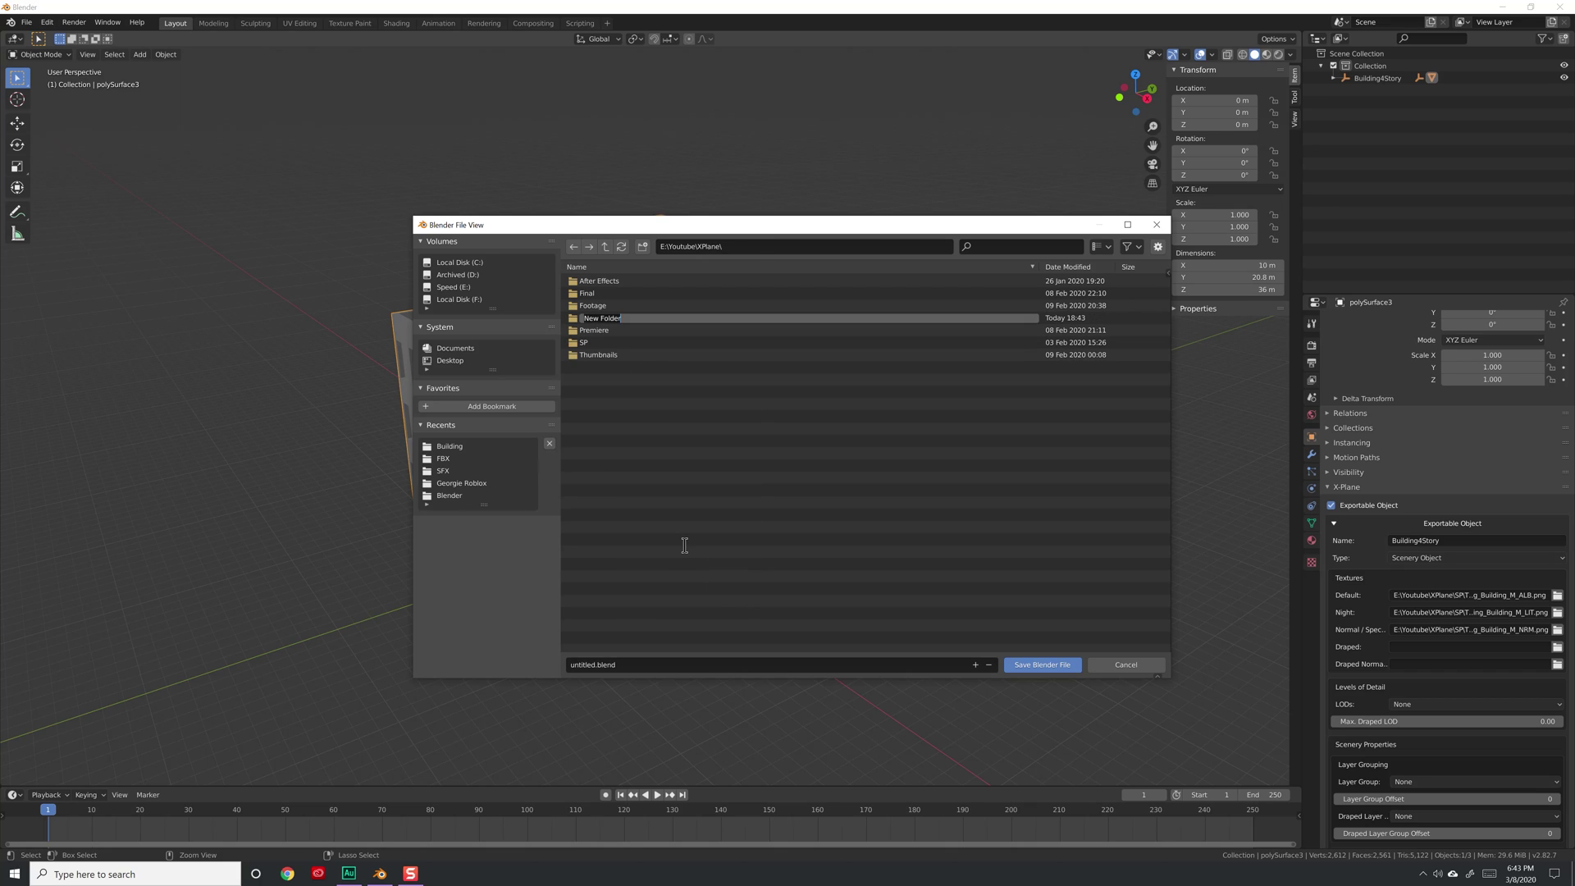
text(Blender)
key(Return)
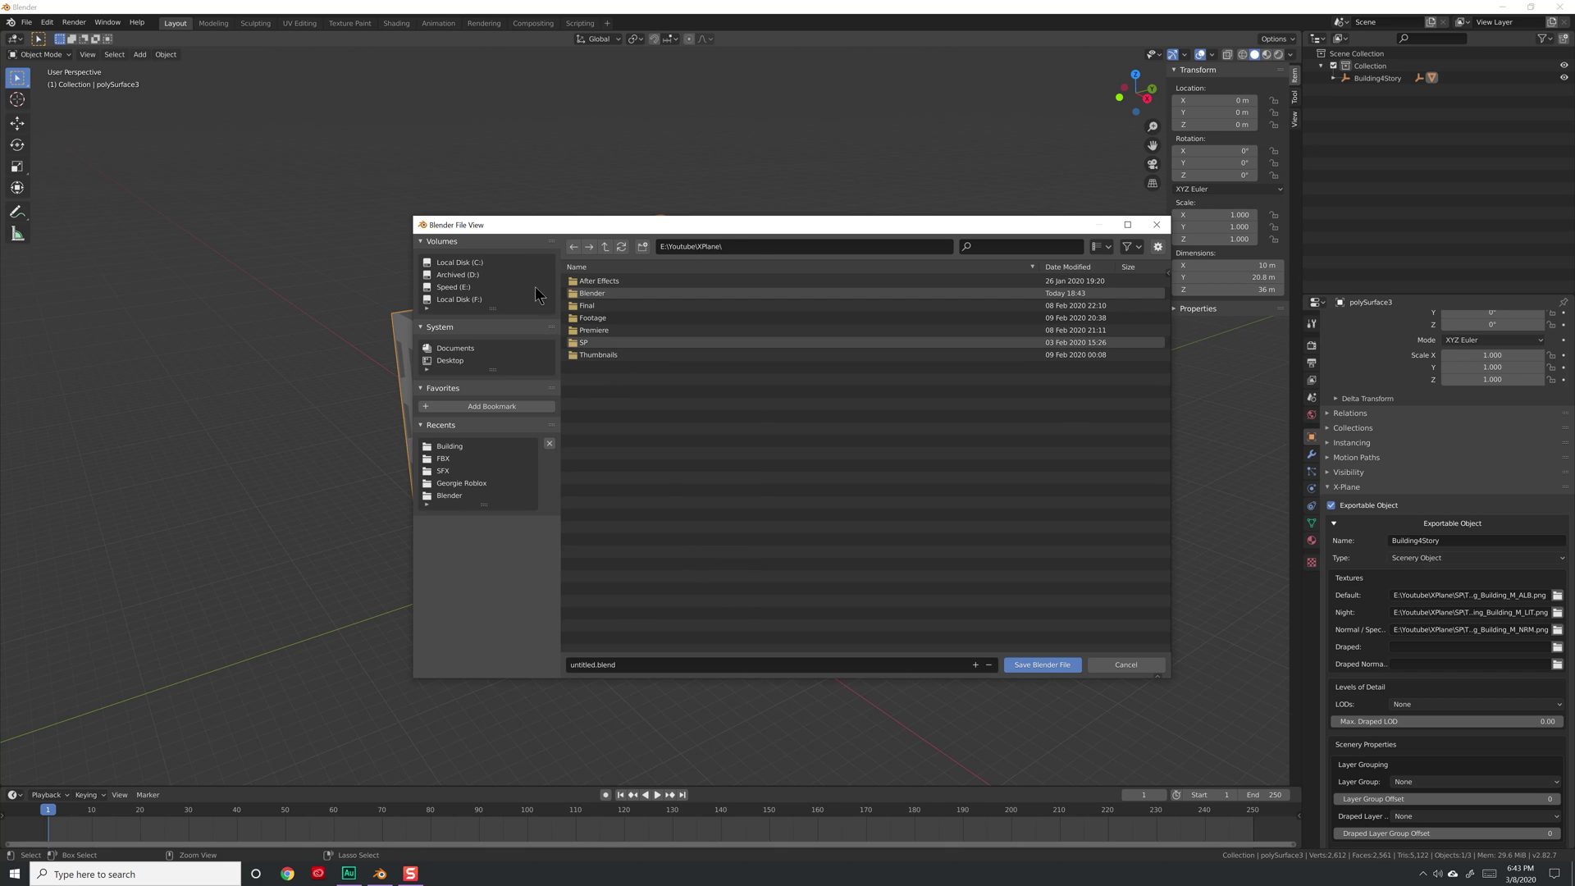
Save the scene as BuildingExport.blend in the E:\Youtube\XPlane\Blender folder
double_click(625, 294)
click(645, 662)
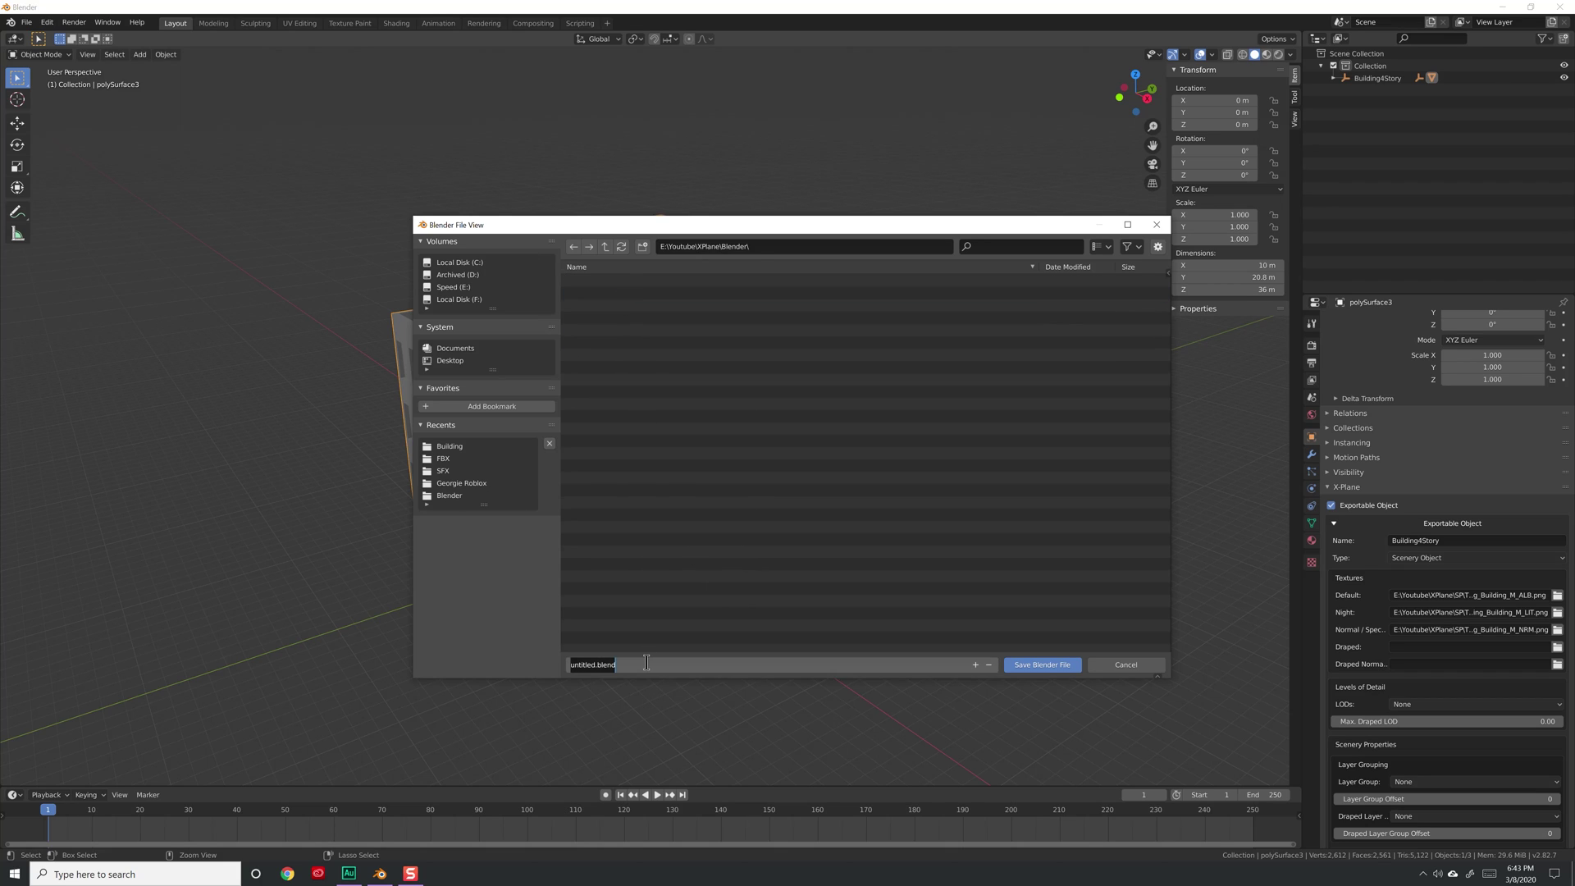
text(BuildingExport)
key(Return)
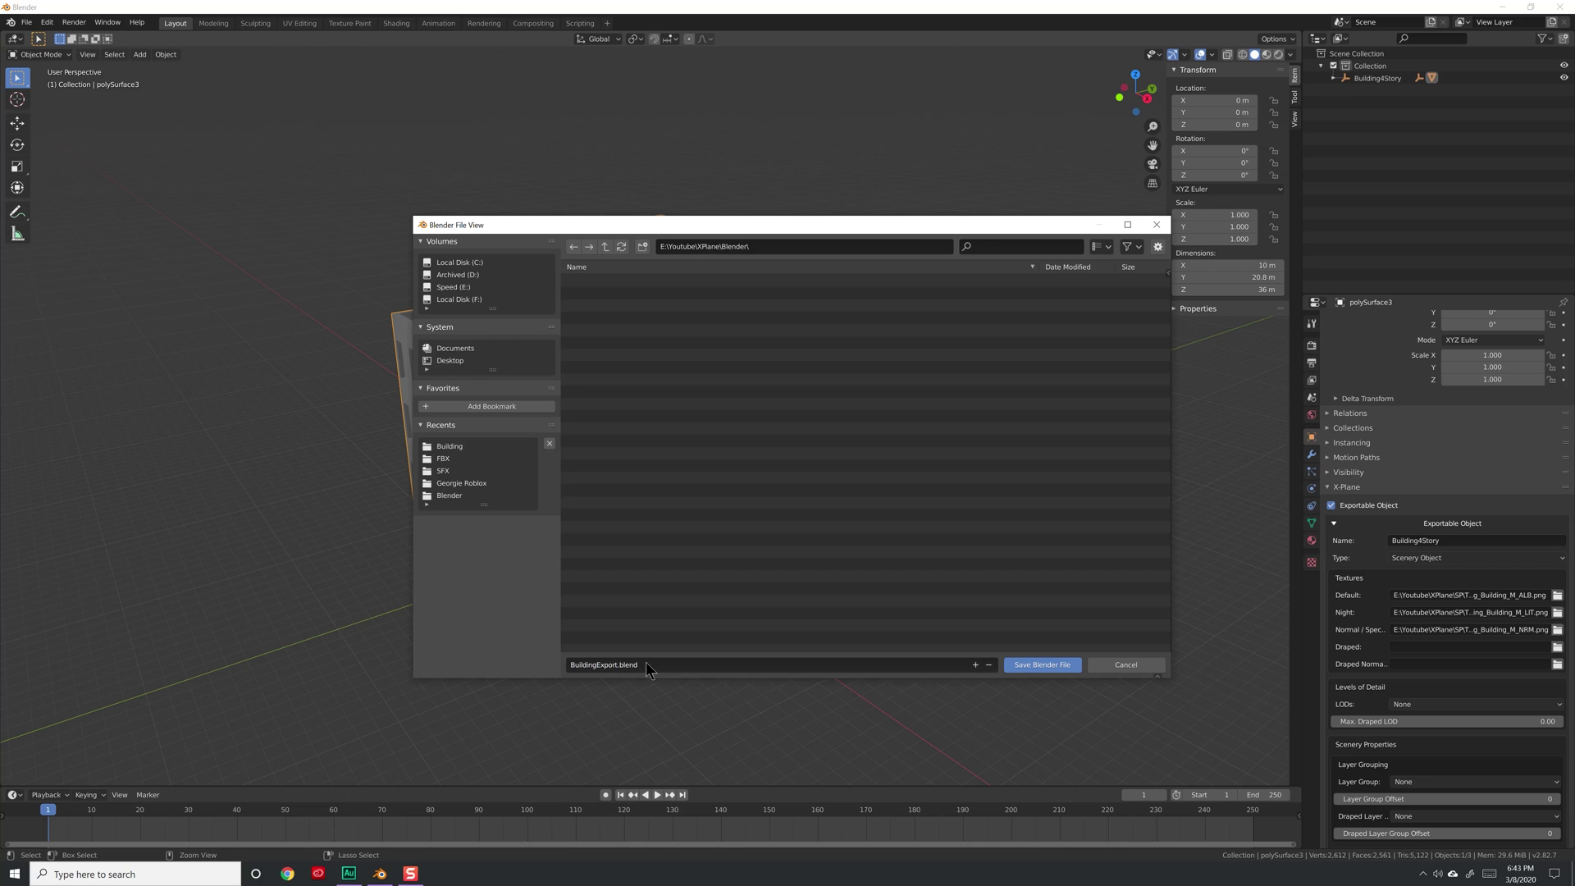
click(1056, 662)
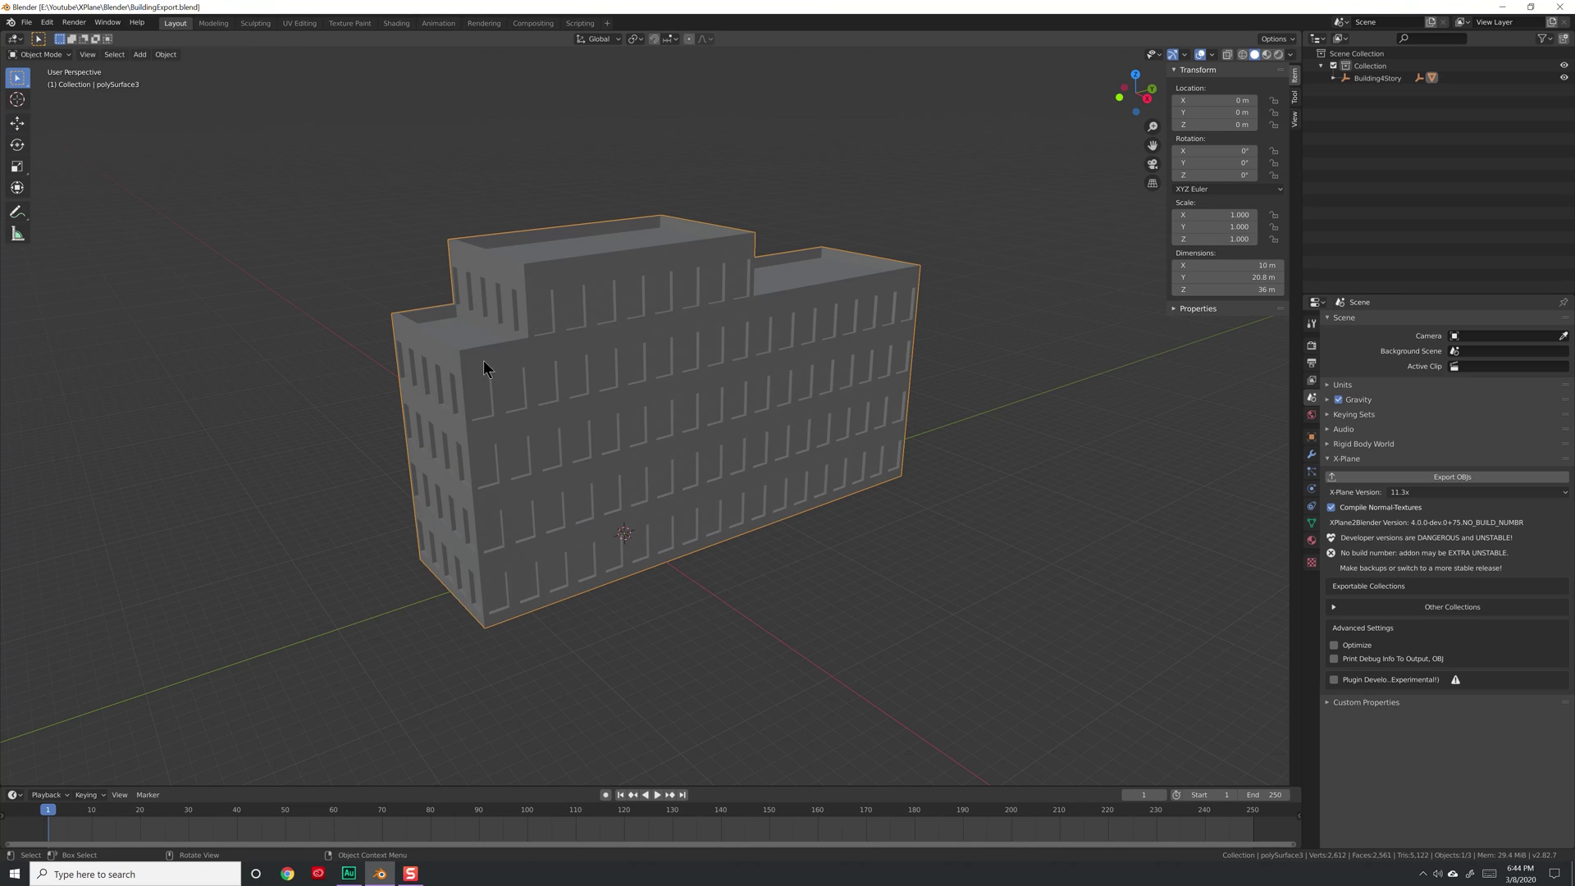
Export the building as an X-Plane OBJ for version 11.3x with normal textures compiled
click(26, 22)
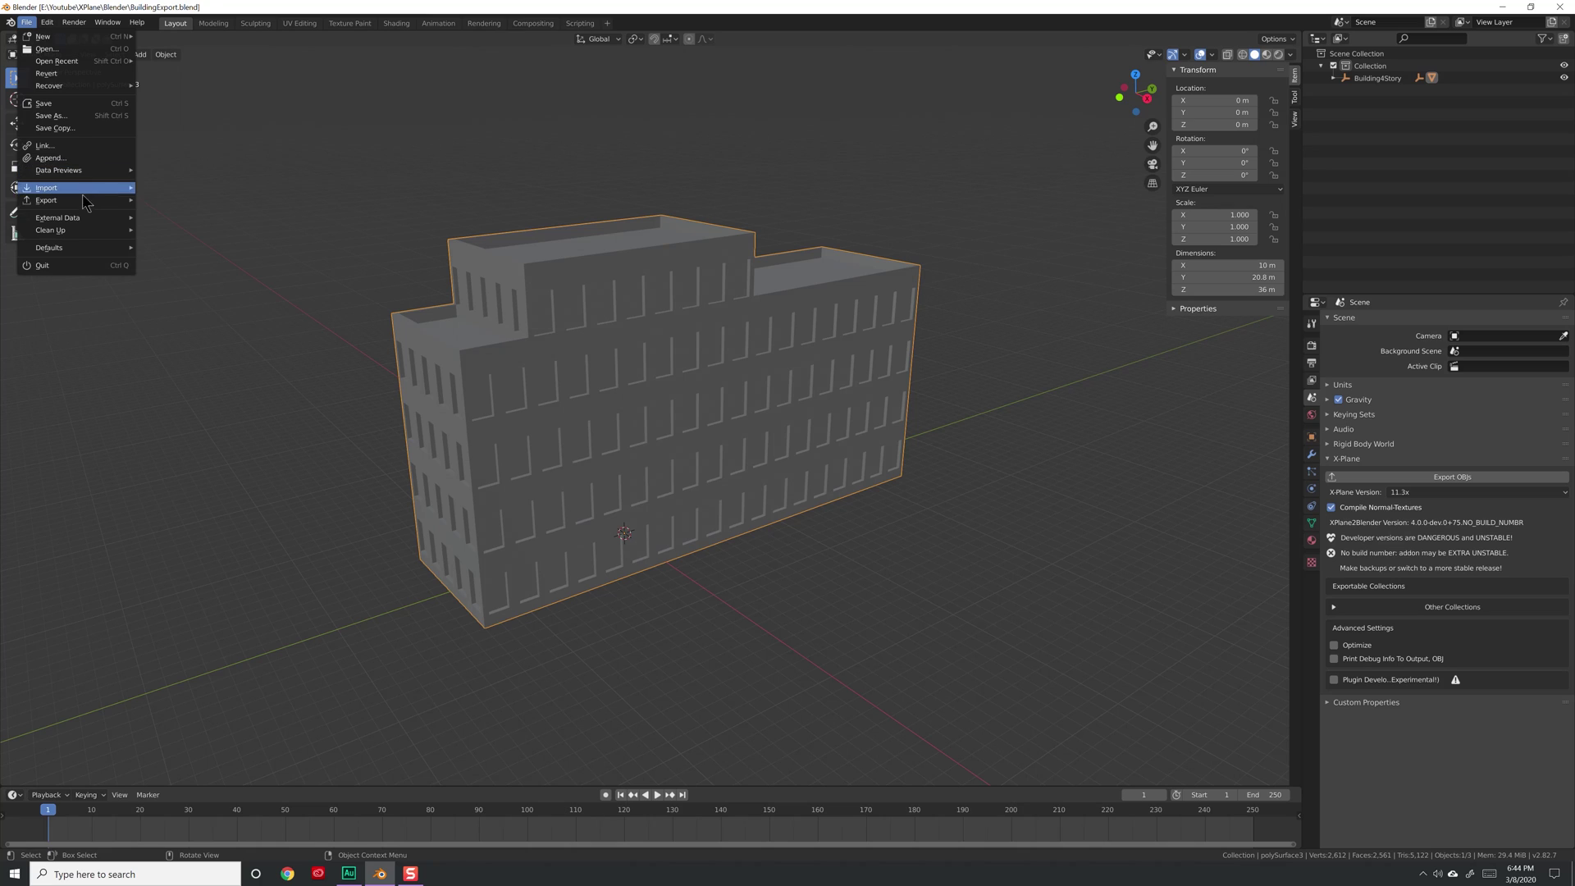
mouse_move(49, 200)
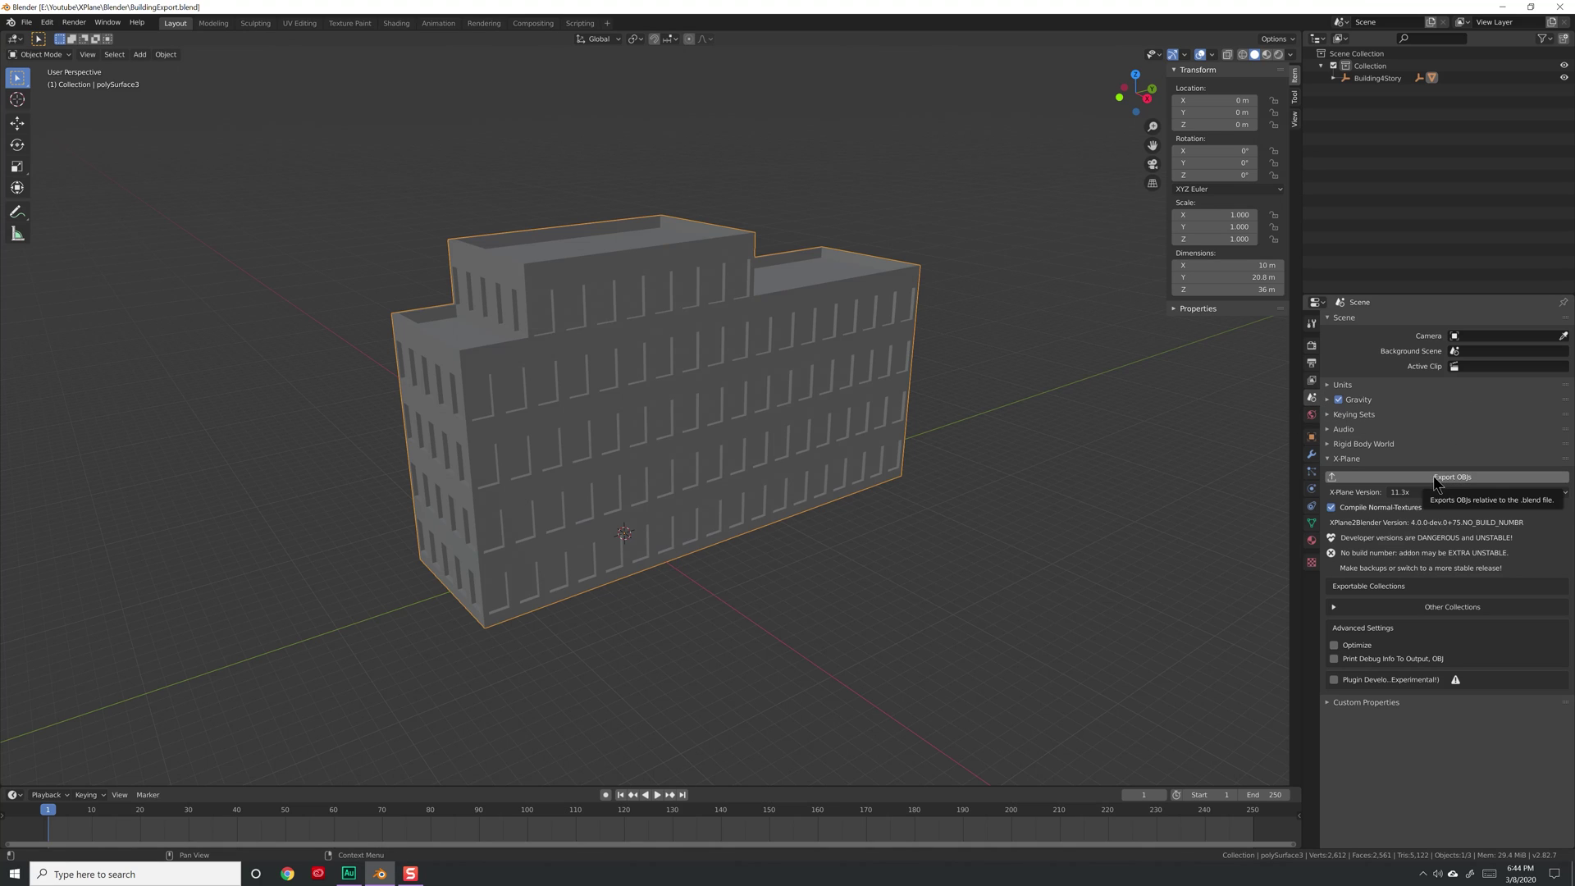
click(1407, 492)
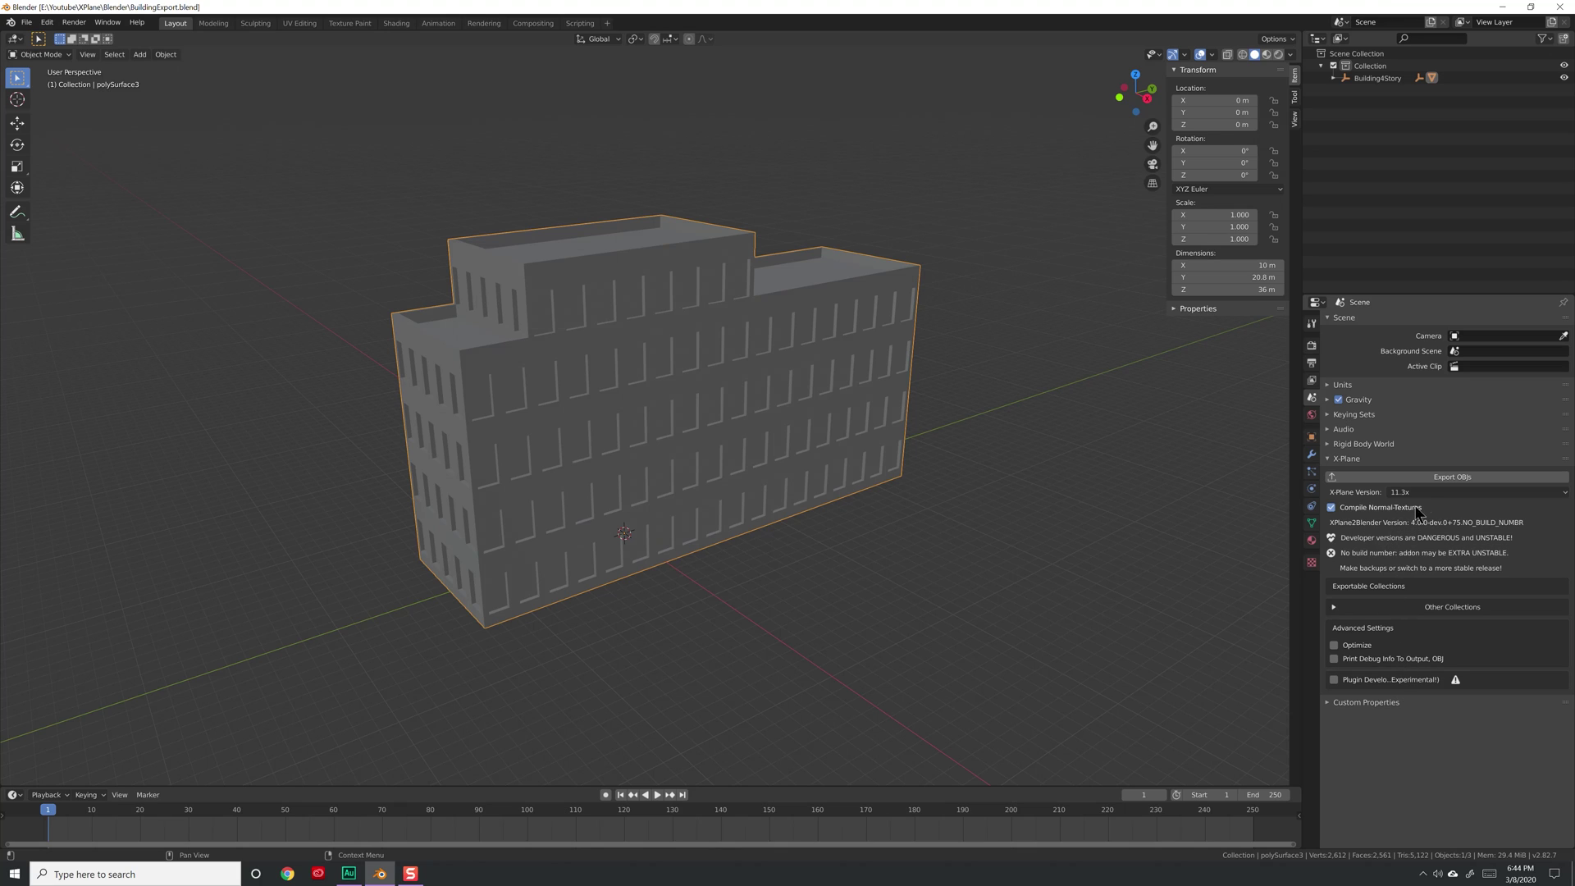
click(1440, 478)
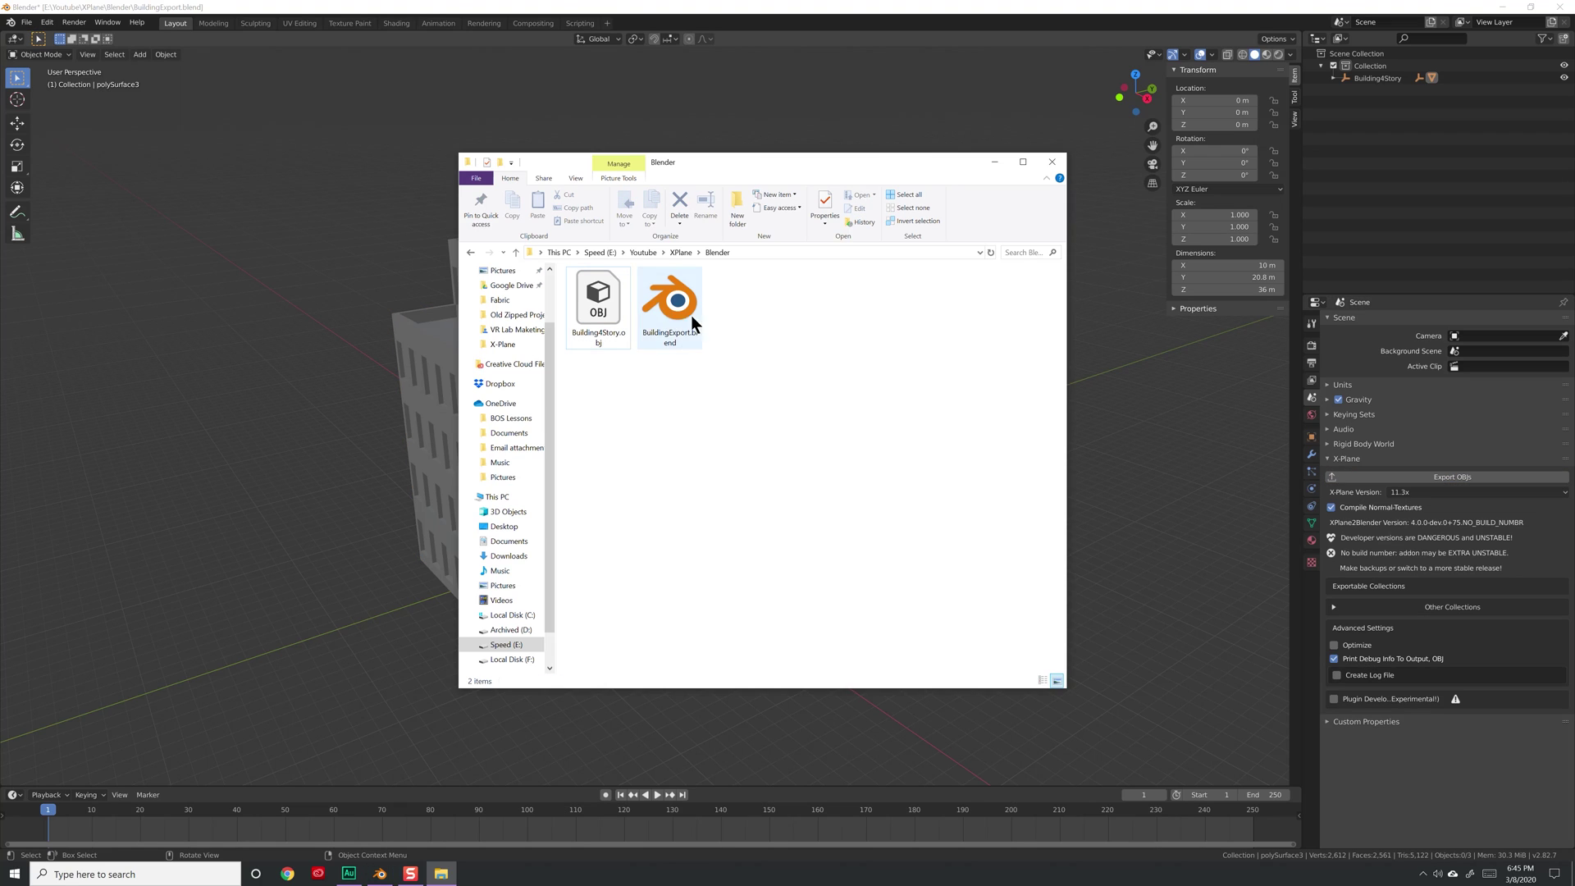
Open the exported Building4Story.obj file in Notepad++ for editing
right_click(598, 294)
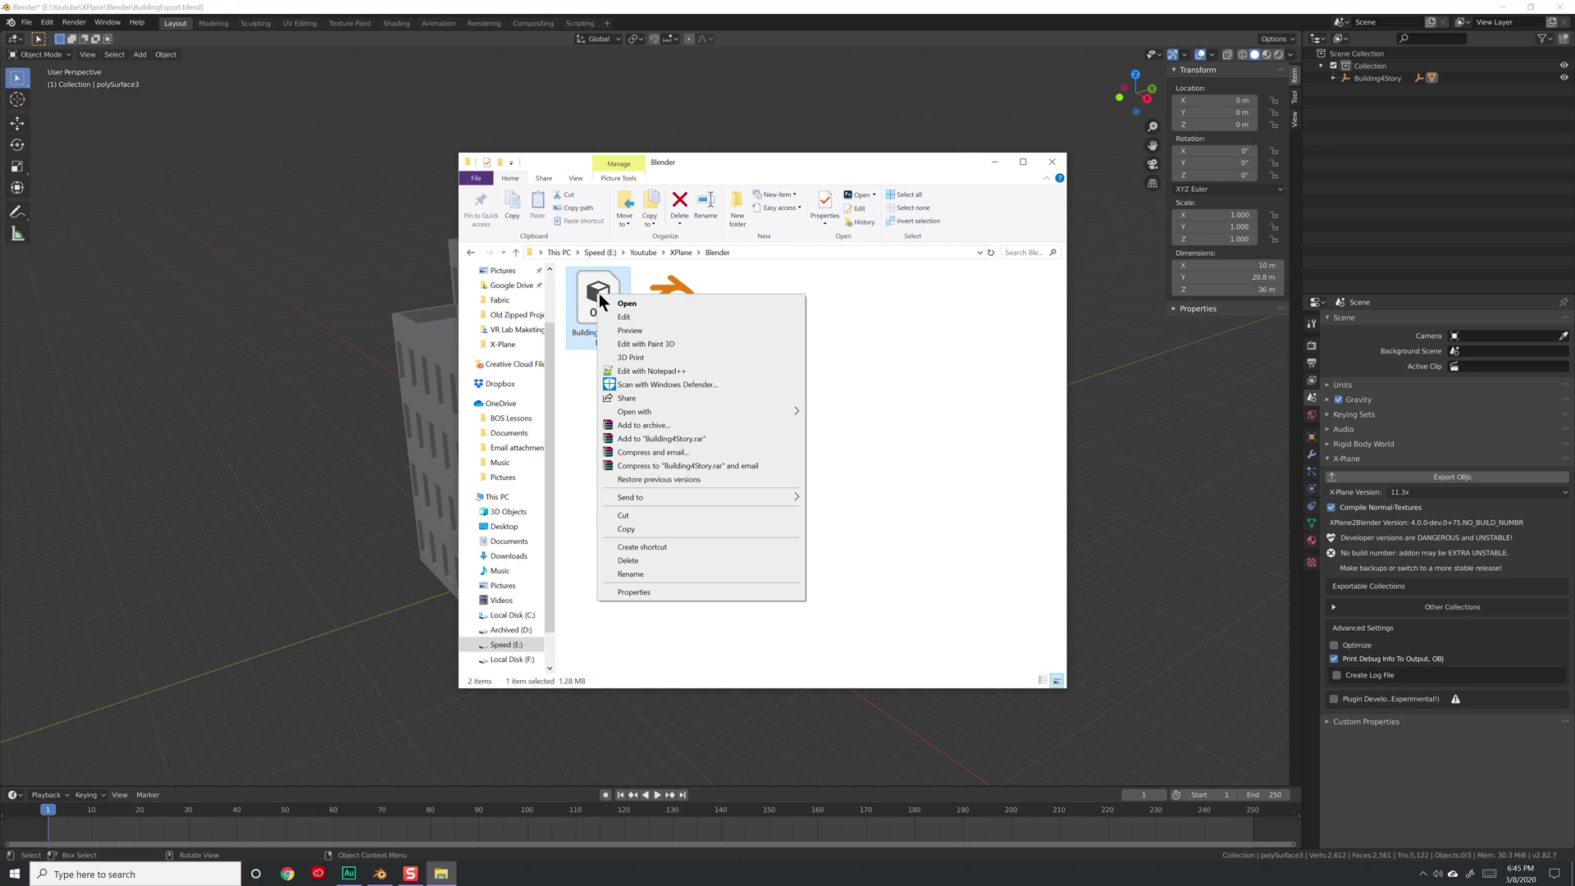
click(673, 370)
key(Return)
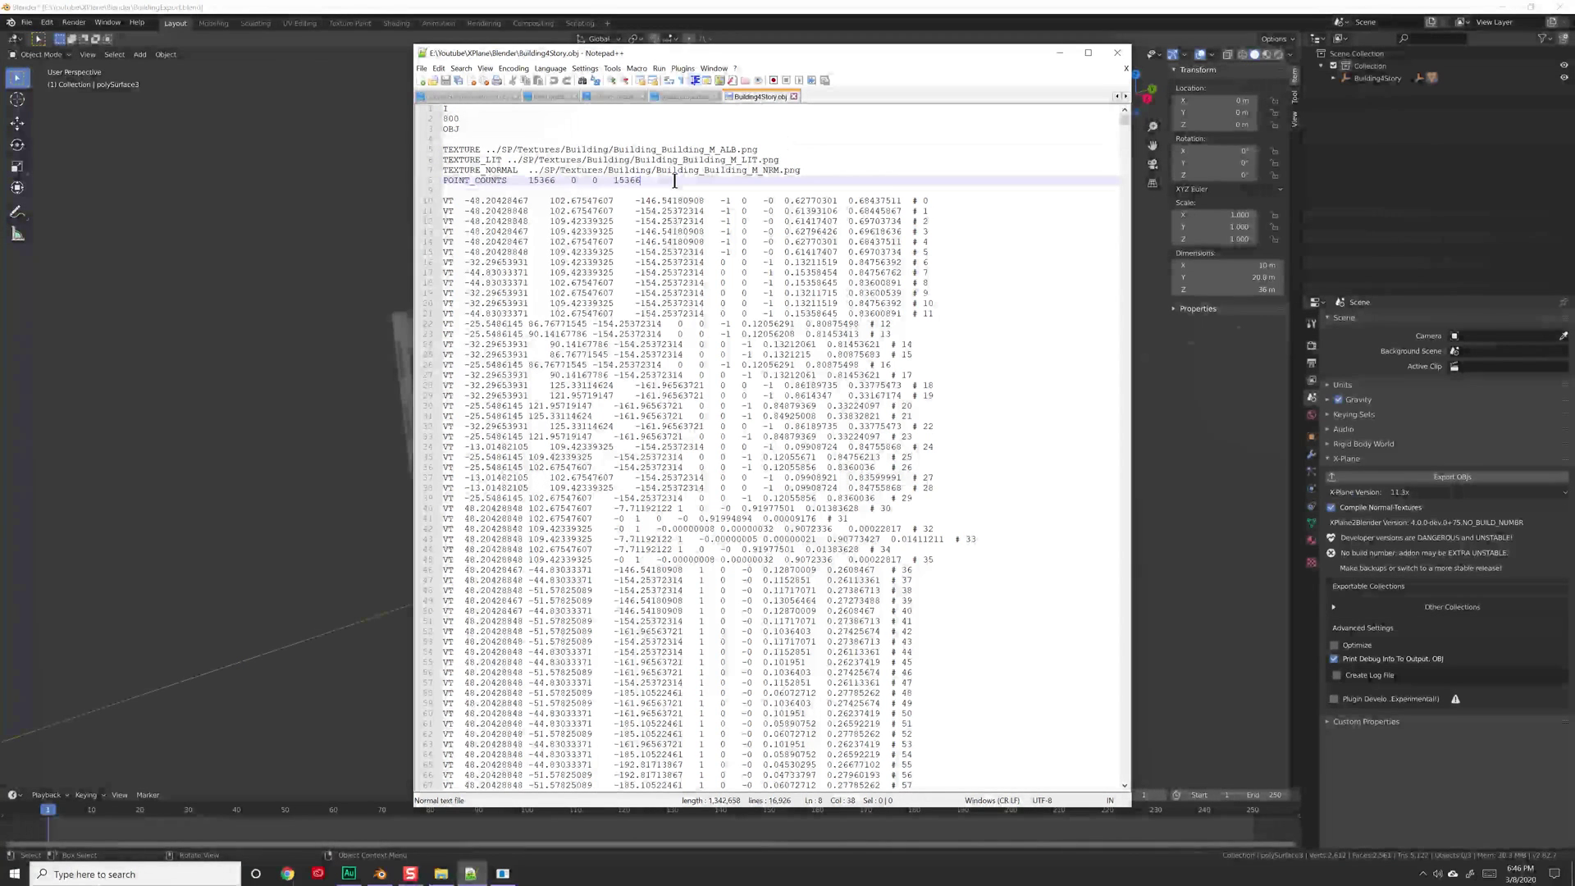
Examine the texture path lines at the start of Building4Story.obj and the material attribute lines at its end
drag(444, 183, 402, 152)
click(565, 164)
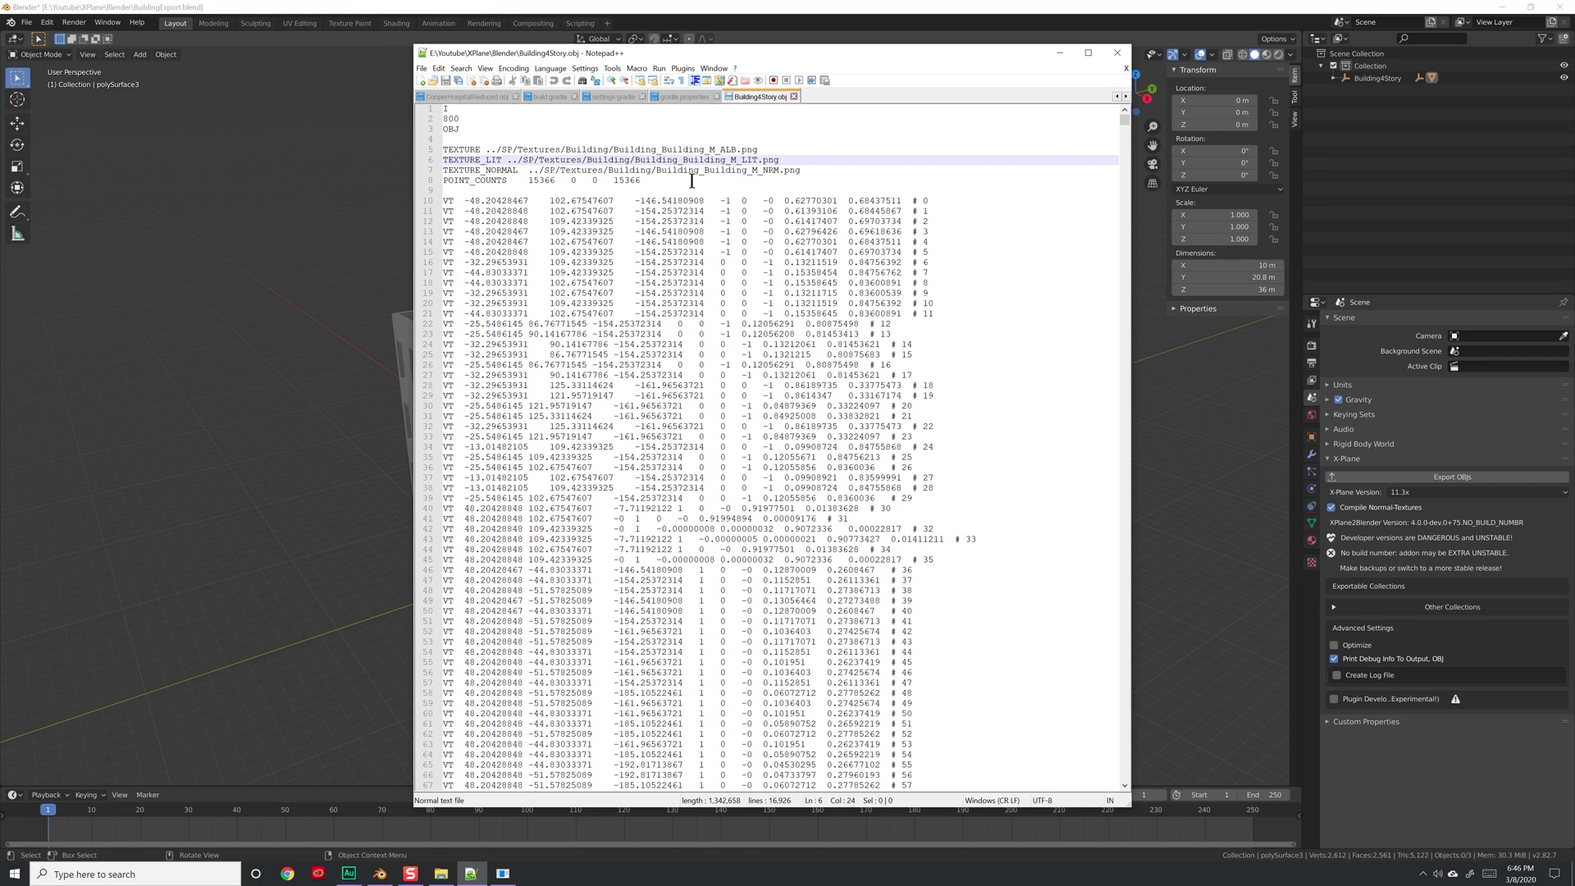
double_click(464, 150)
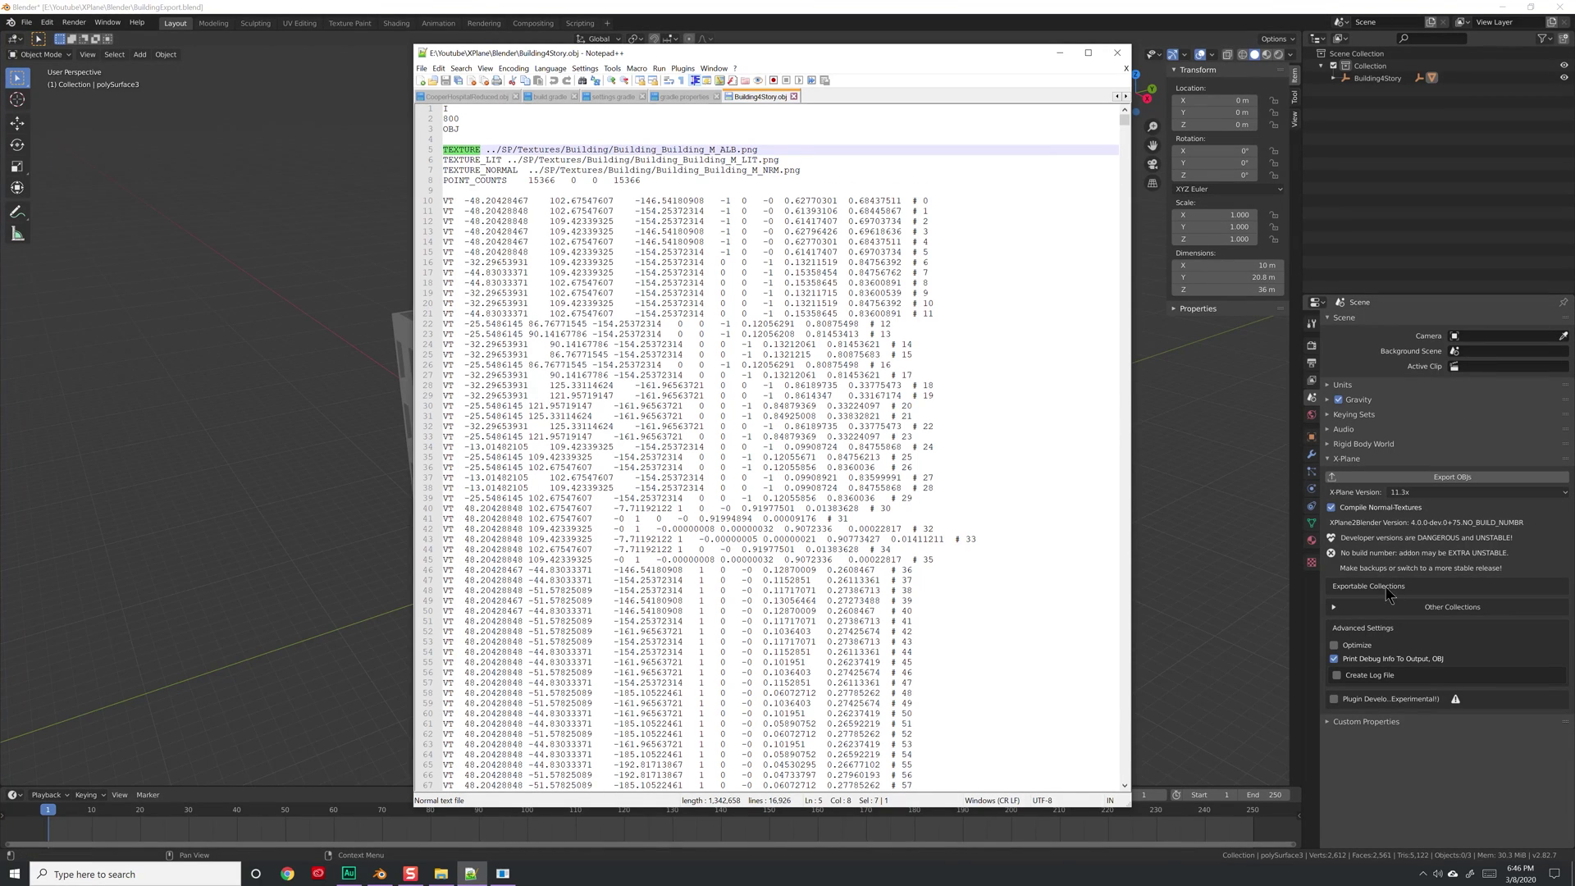
click(487, 149)
key(shift+End)
key(End)
drag(505, 149, 500, 151)
drag(490, 152, 654, 155)
click(663, 156)
drag(1124, 120, 1124, 774)
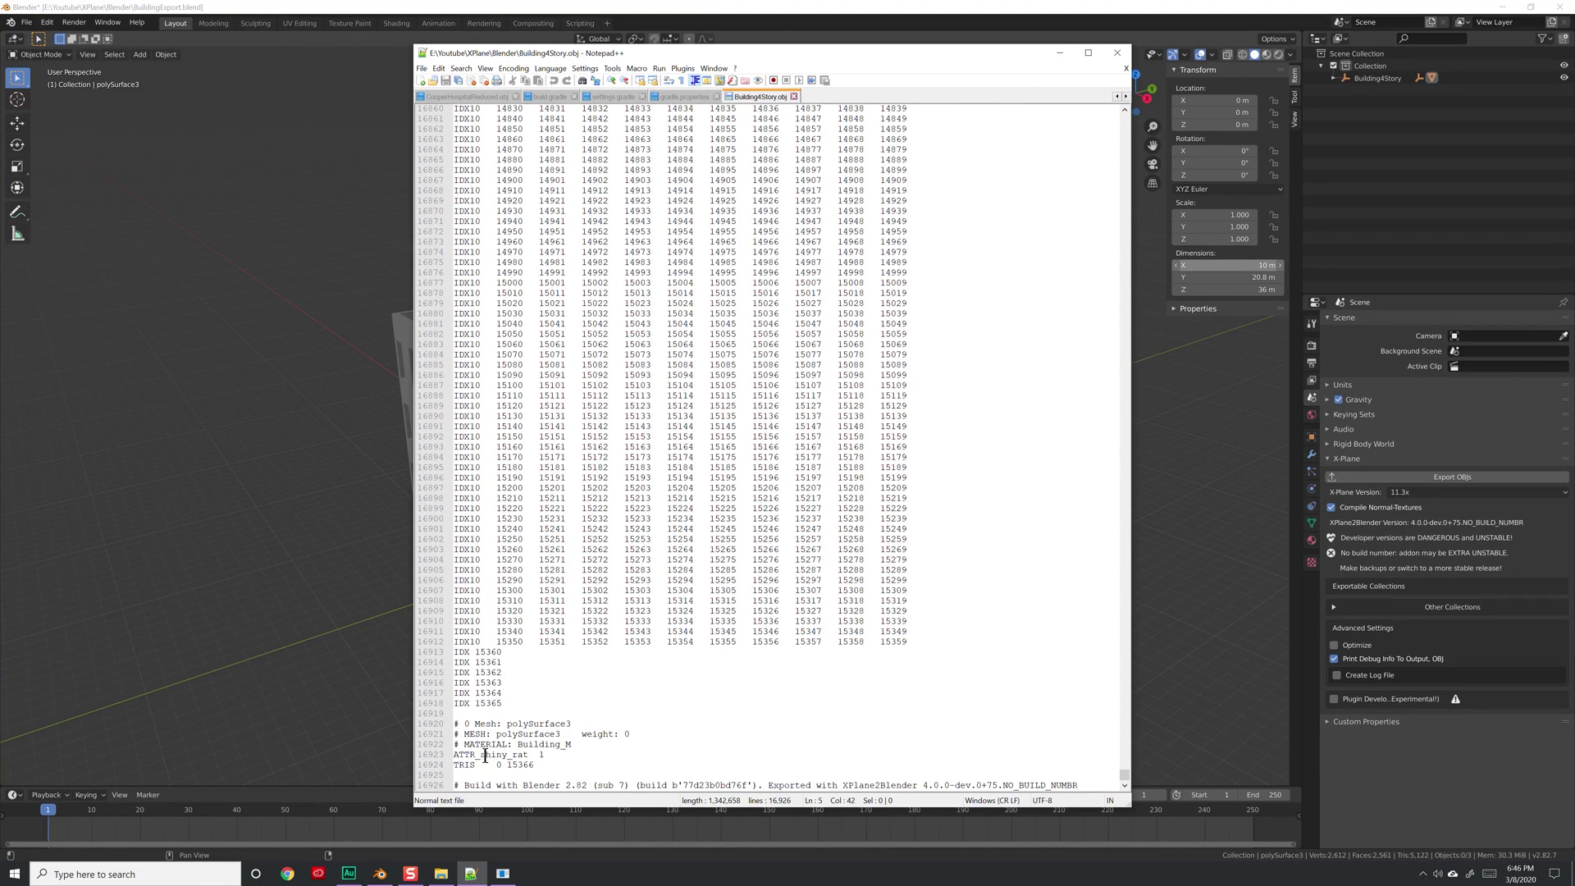
click(556, 756)
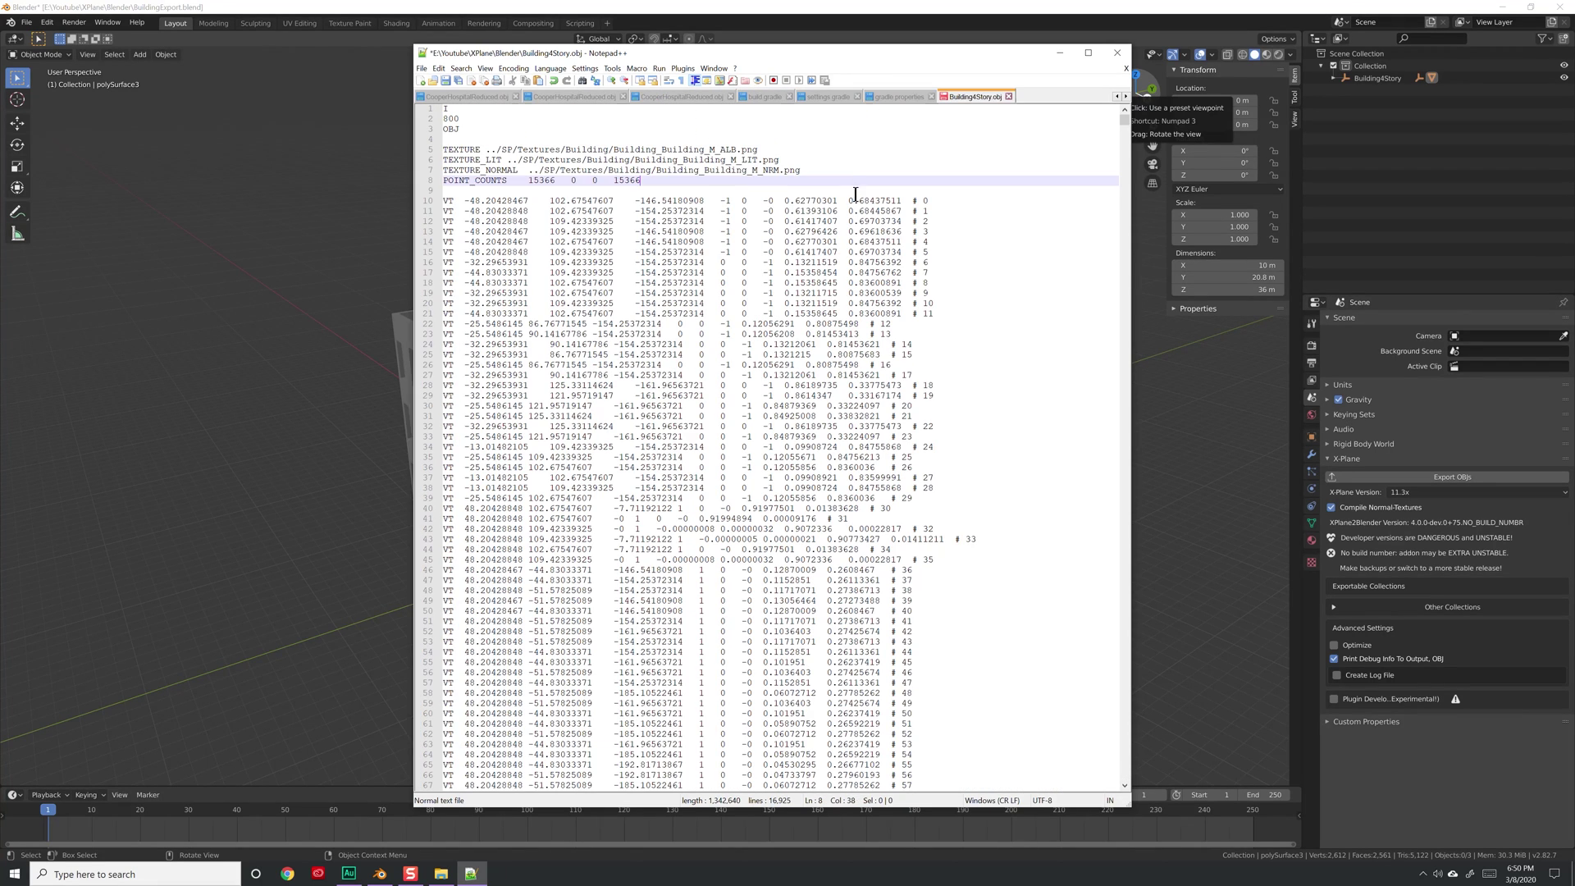
Add a NORMAL_METALLNESS line directly between the TEXTURE_NORMAL and POINT_COUNTS lines in the Building4Story.obj header
click(848, 191)
click(831, 177)
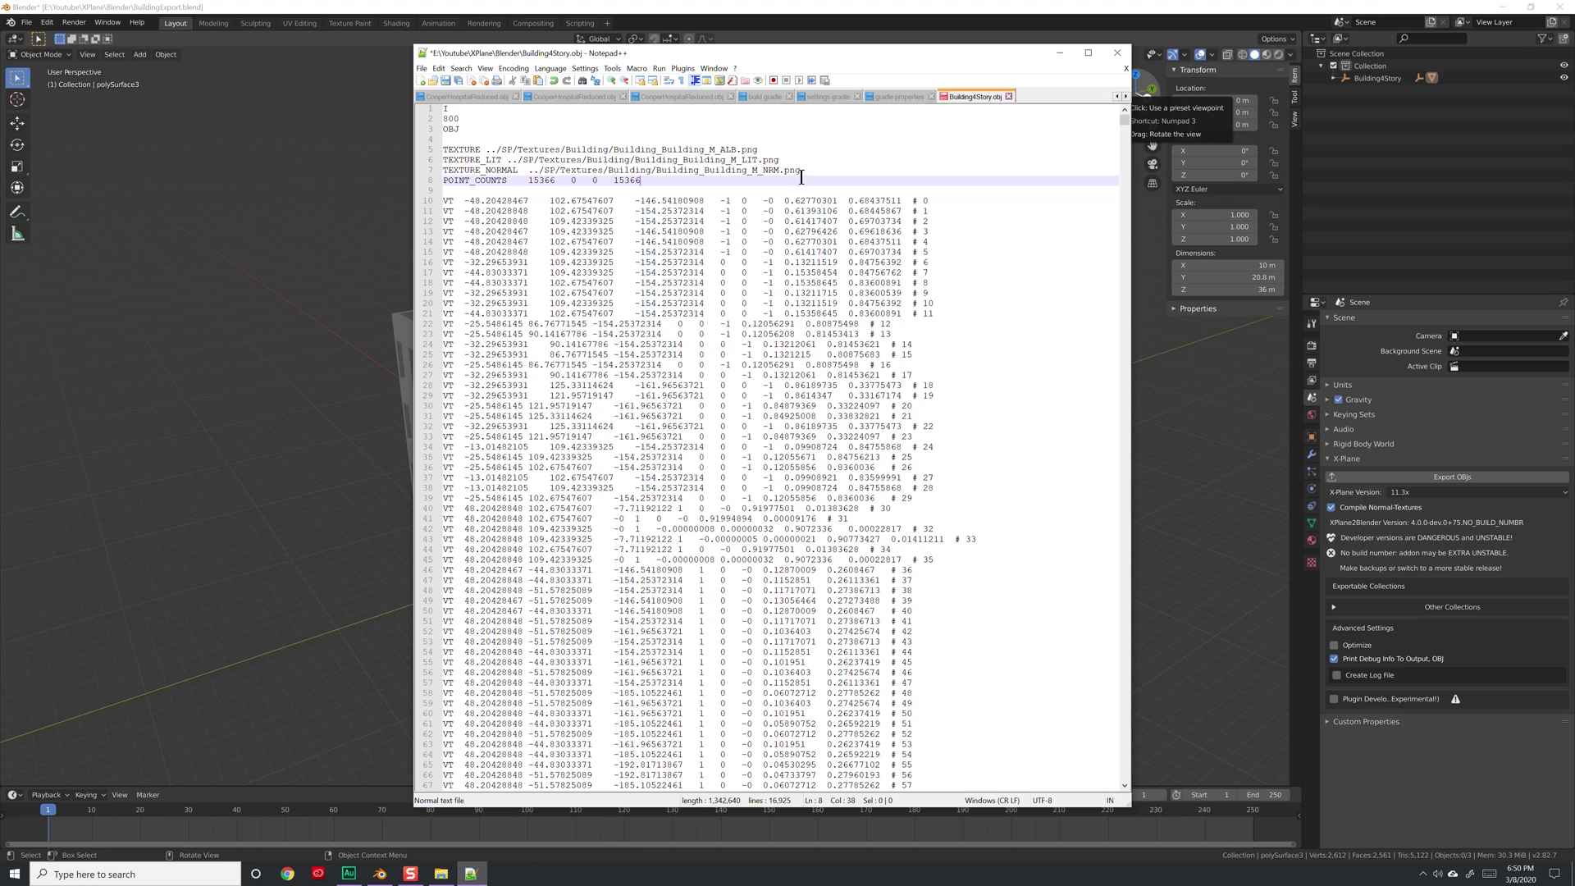
triple_click(878, 162)
click(875, 172)
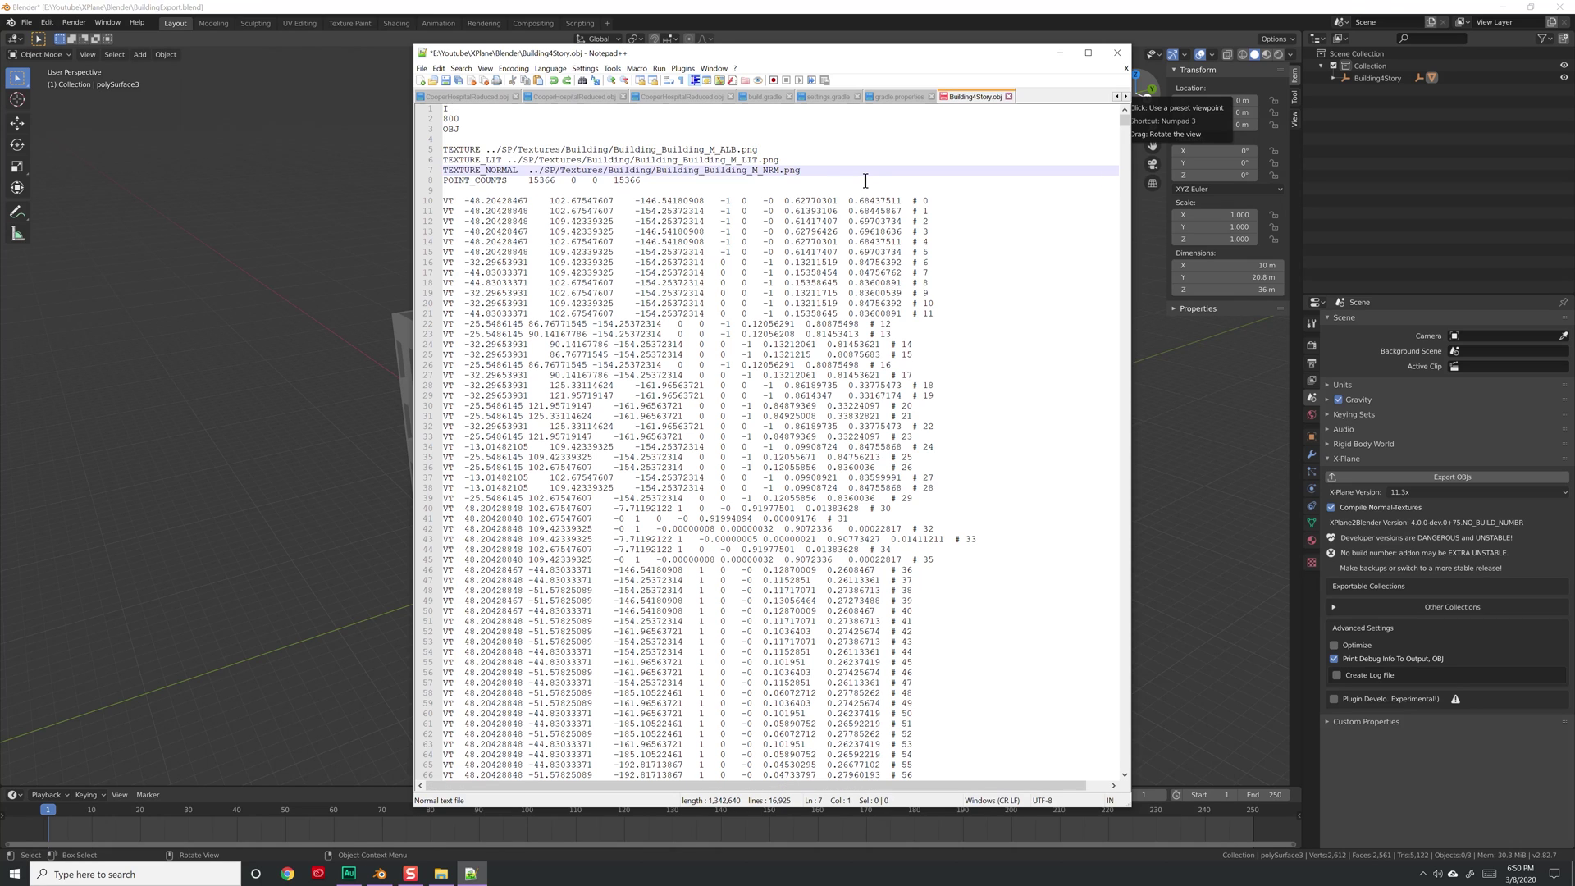
click(853, 174)
text(\)
key(Return)
key(Return)
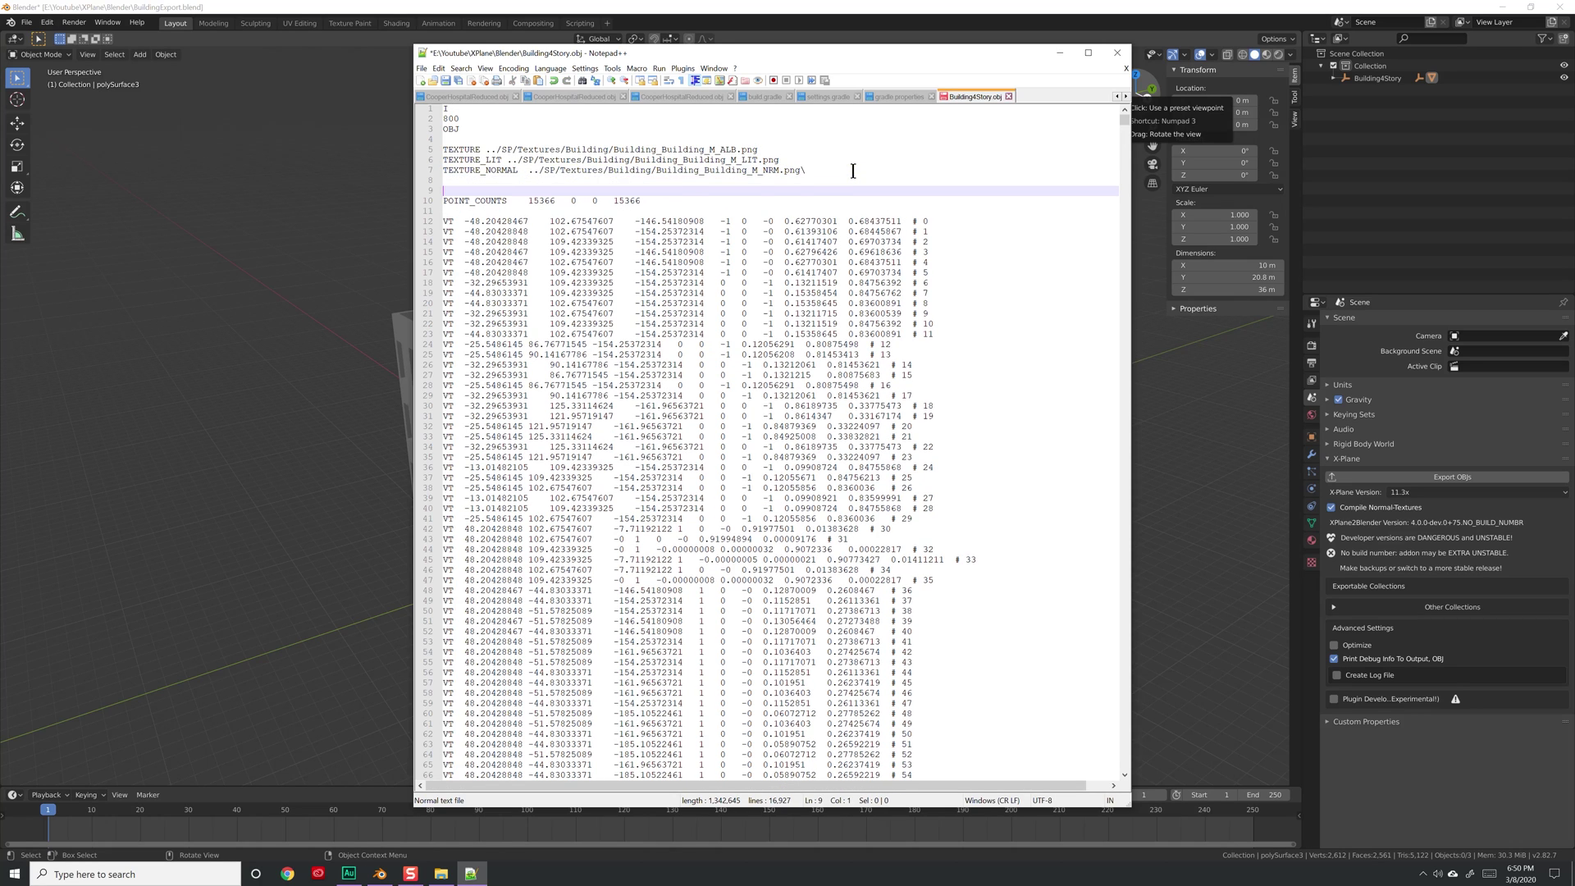
key(Up)
text(v)
key(BackSpace)
text(NORMAL_METALLNESS)
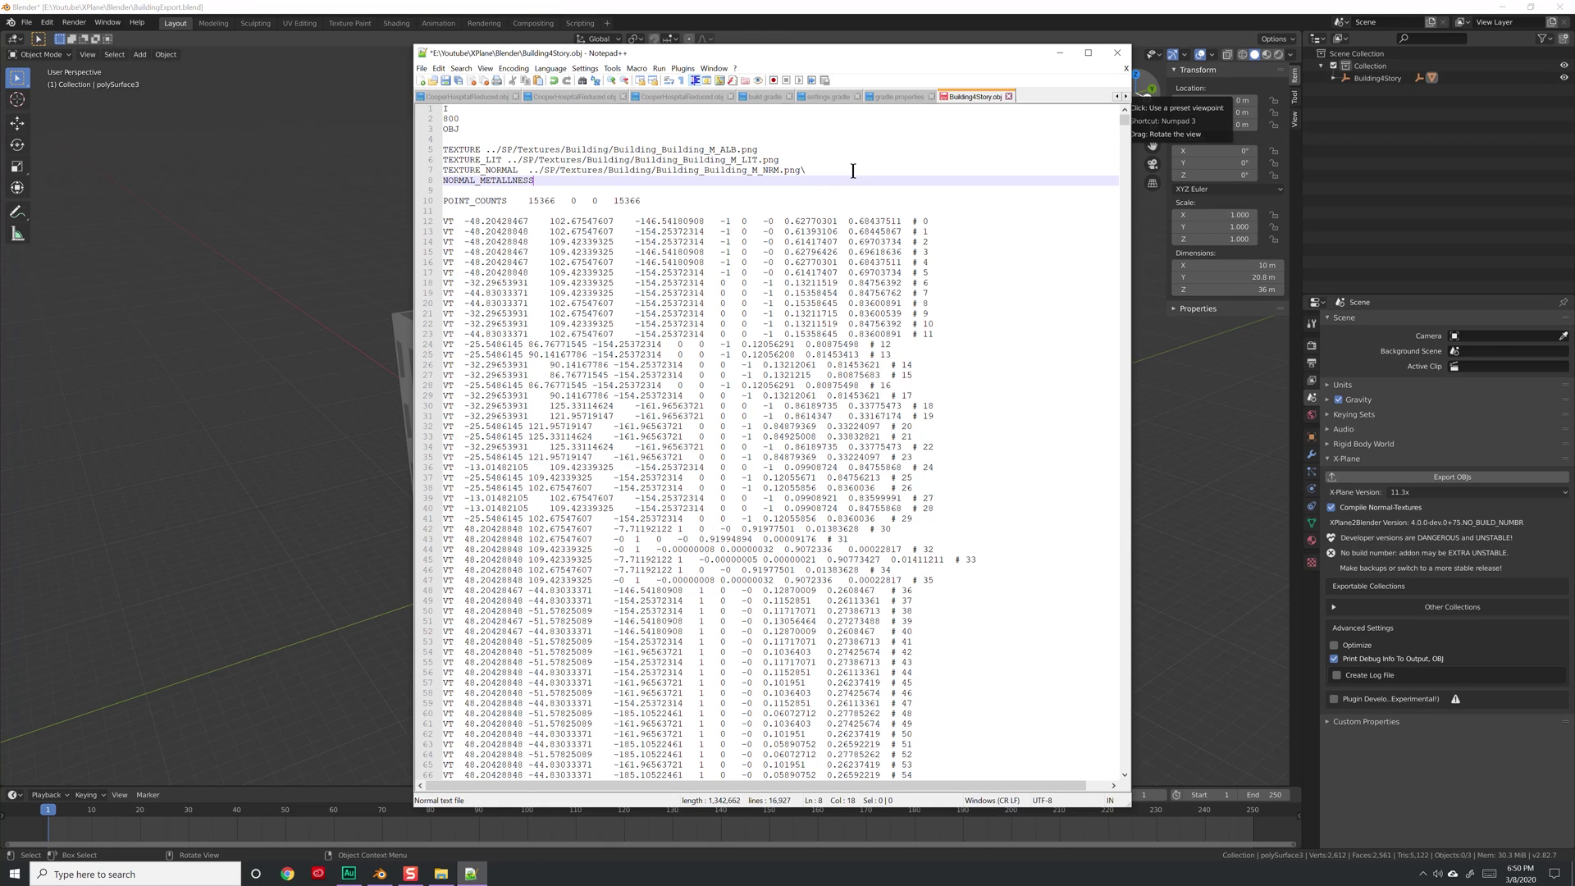
key(Delete)
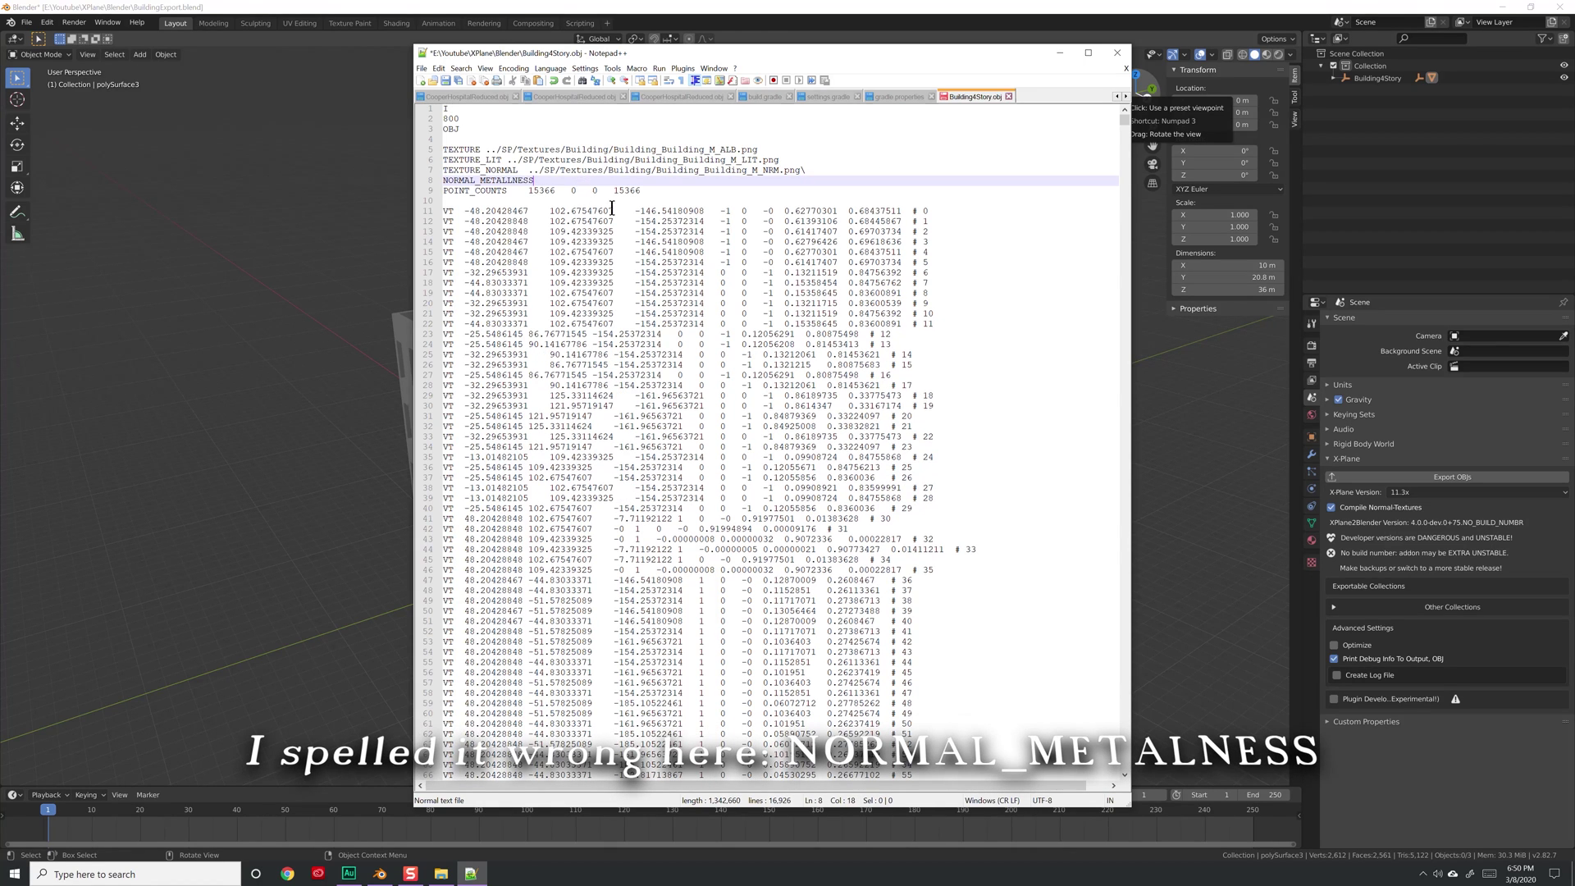
click(718, 201)
click(792, 191)
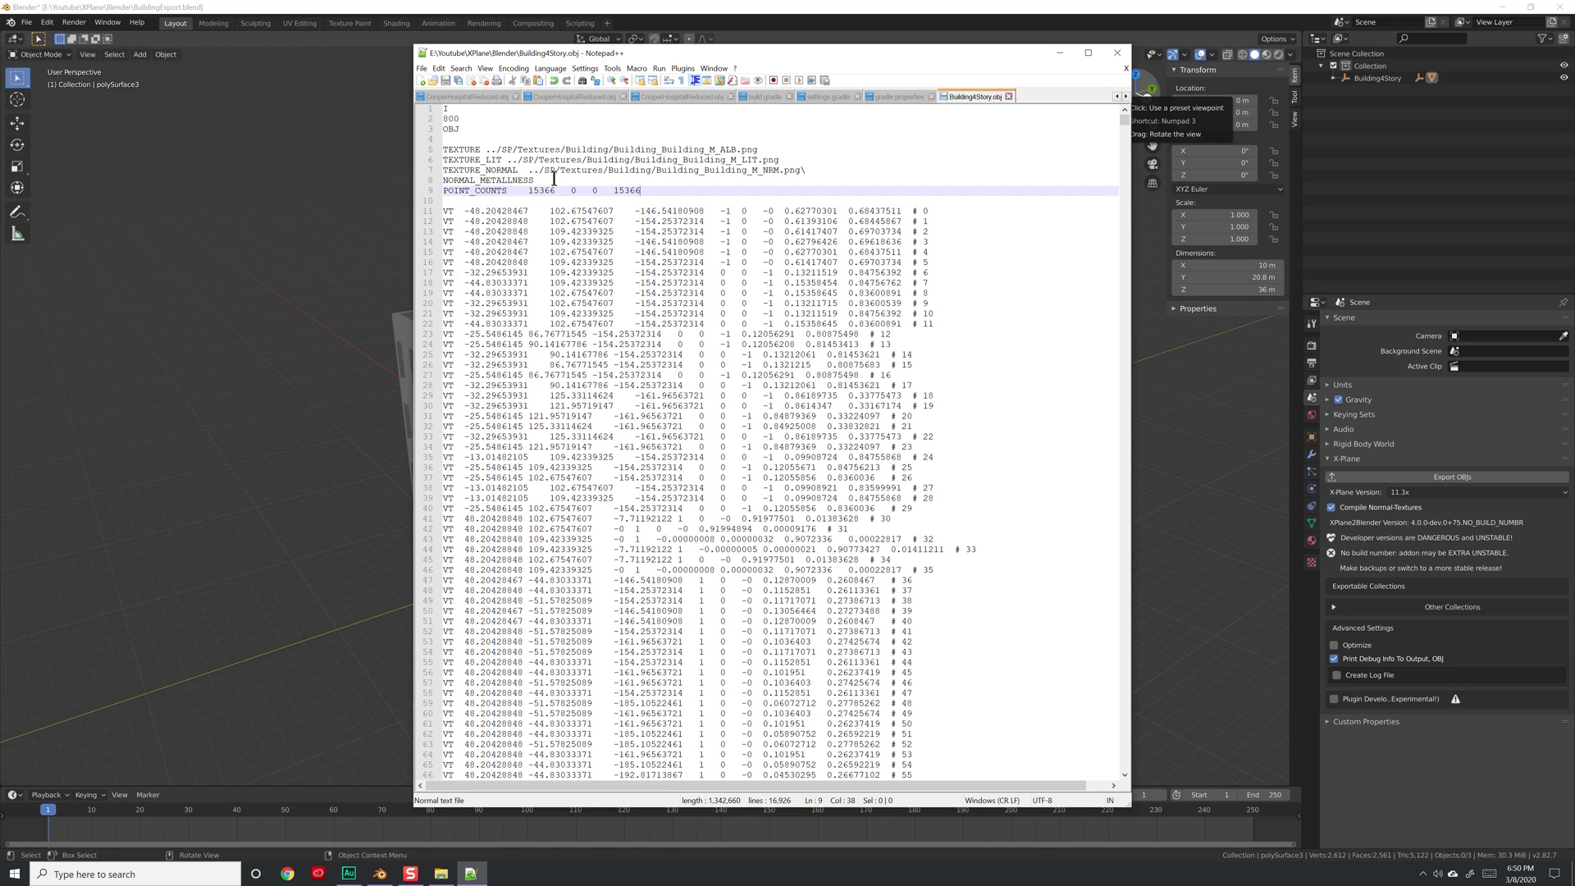
Review the texture paths and the NORMAL_METALLNESS line in the edited OBJ header
drag(662, 190, 440, 158)
click(516, 169)
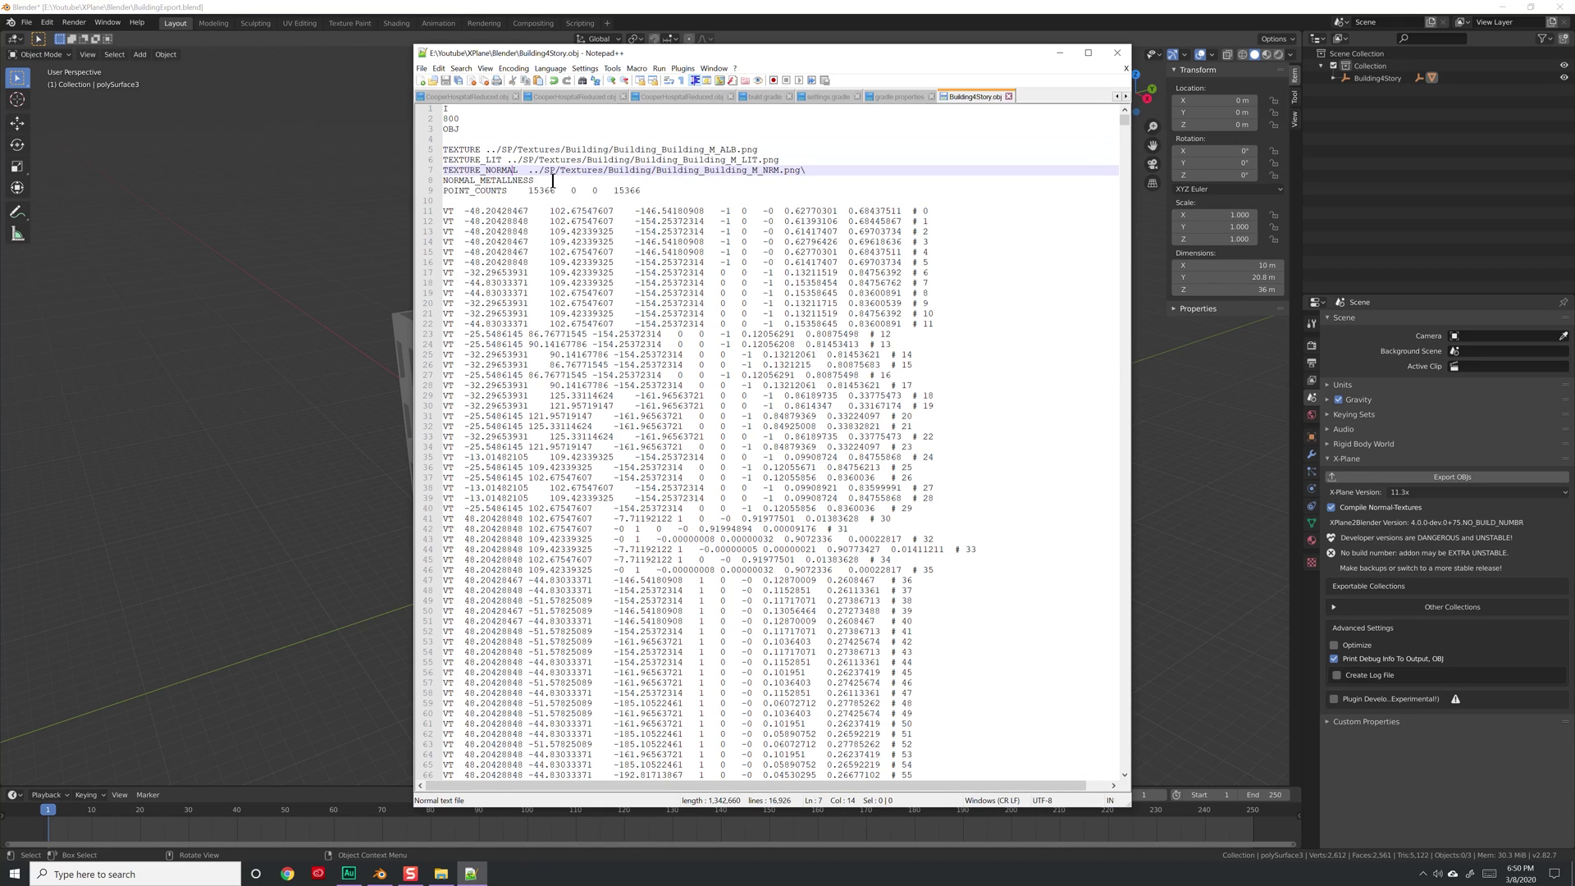
click(681, 200)
key(Up)
key(Up)
key(Up)
key(Up)
key(Up)
key(Up)
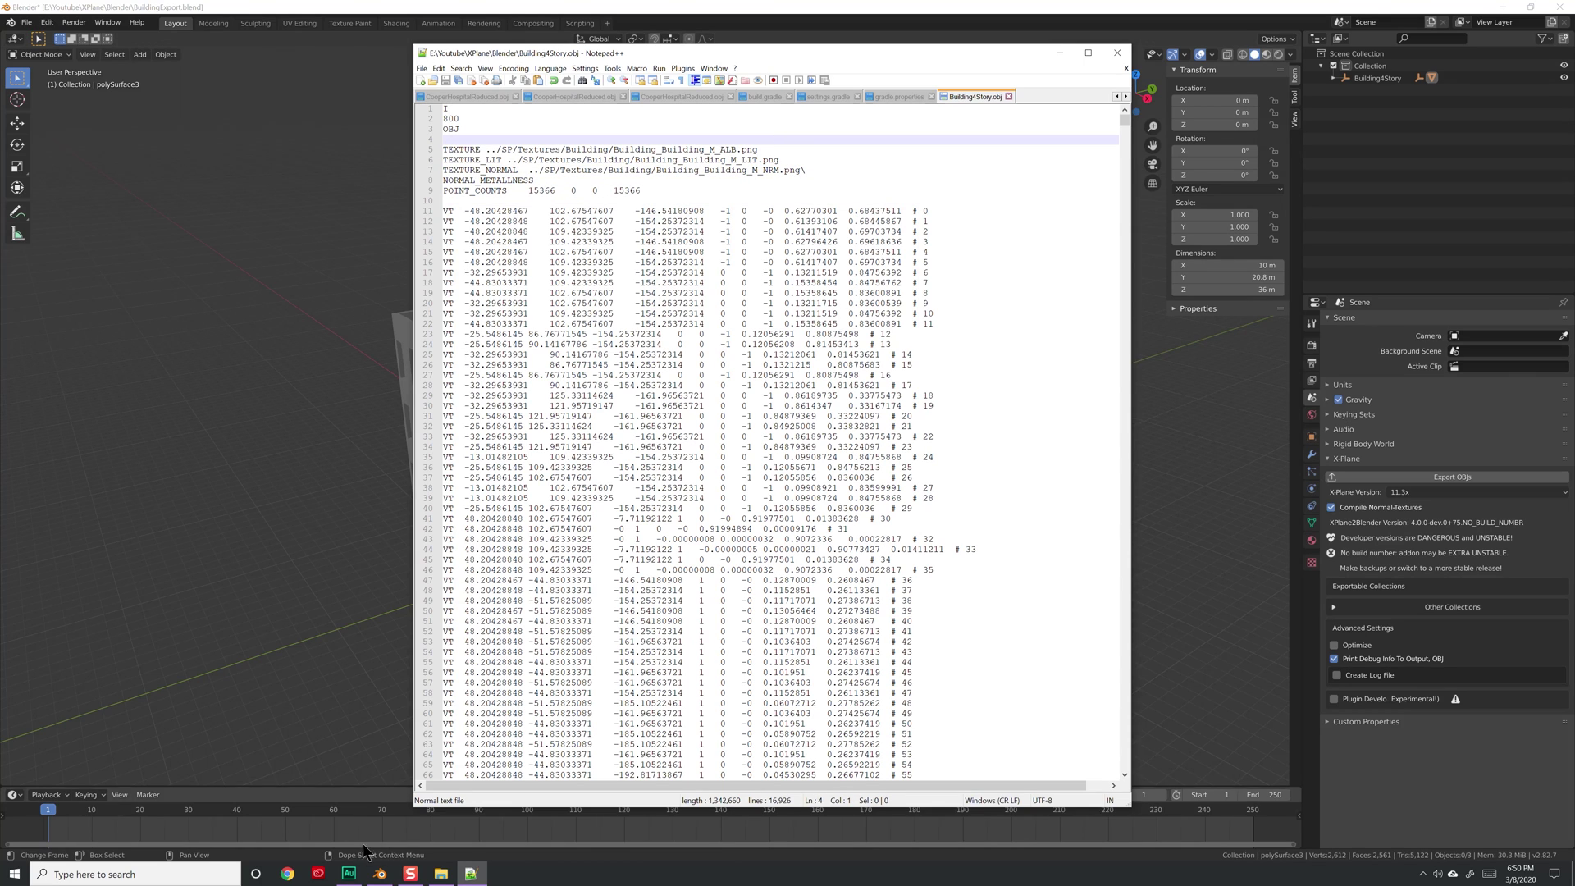
In File Explorer, copy the Building_Building_M ALB, LIT and NRM PNG textures from the XPlane\SP\Textures\Building folder
click(441, 874)
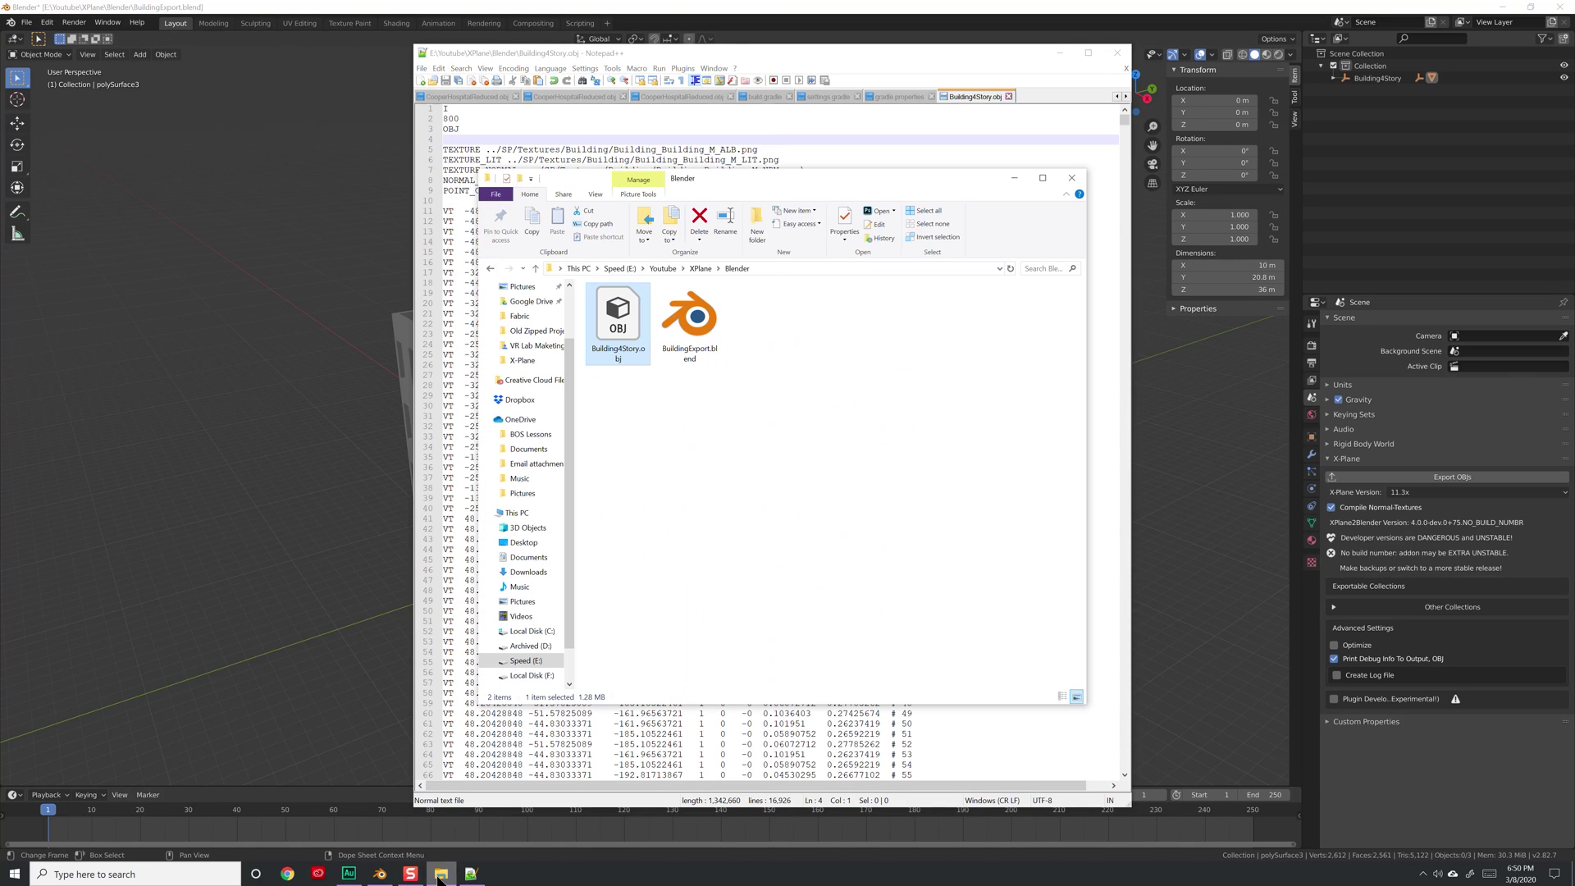
click(668, 268)
scroll(648, 623, down, 5)
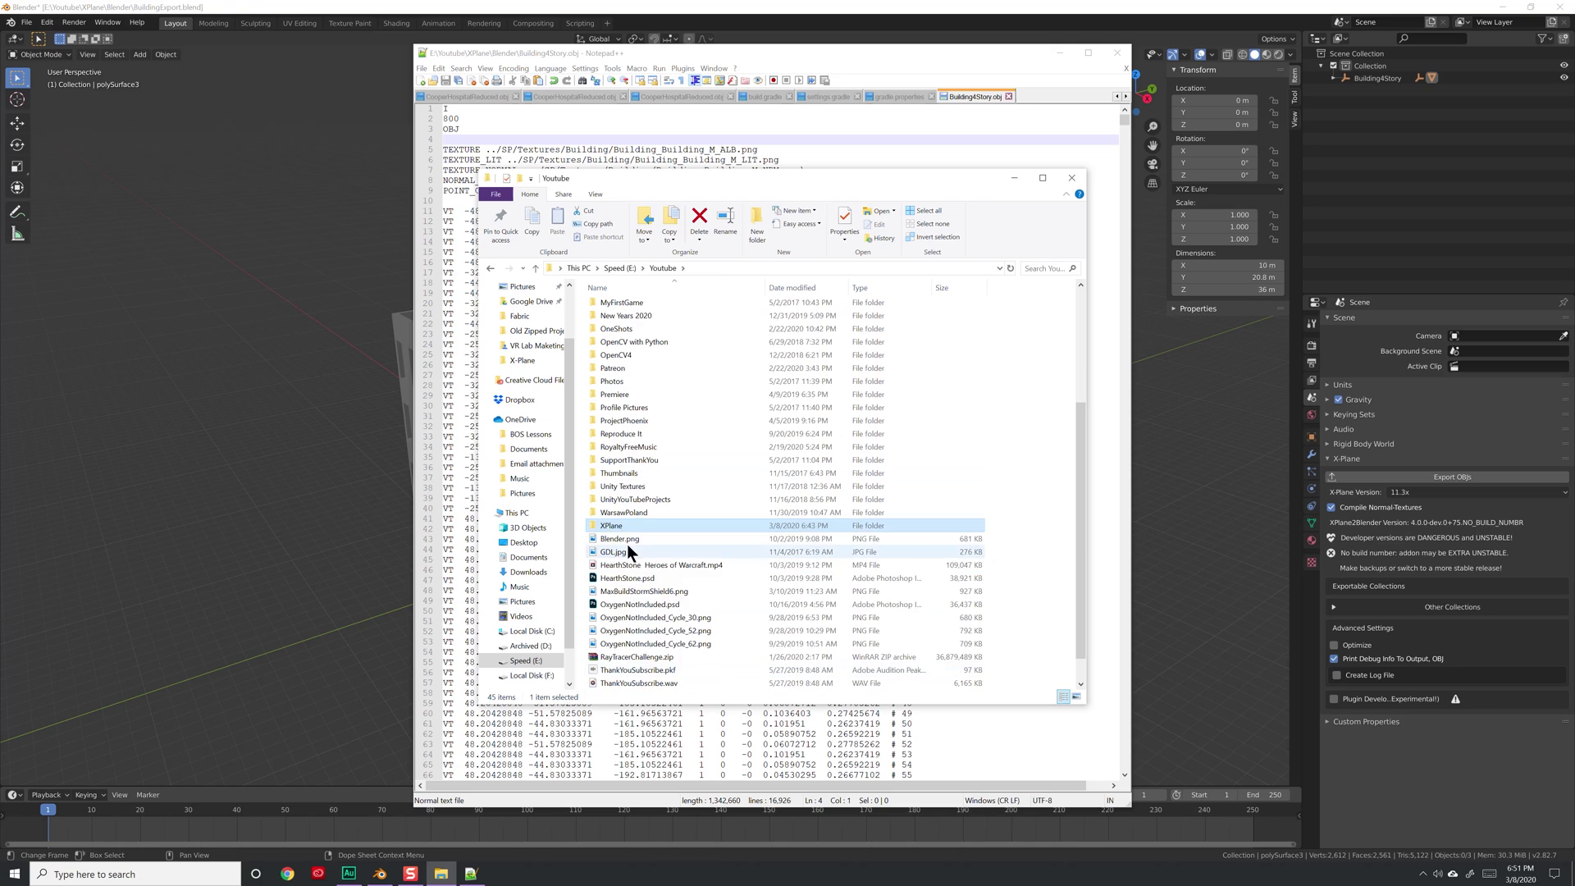
double_click(627, 524)
double_click(613, 372)
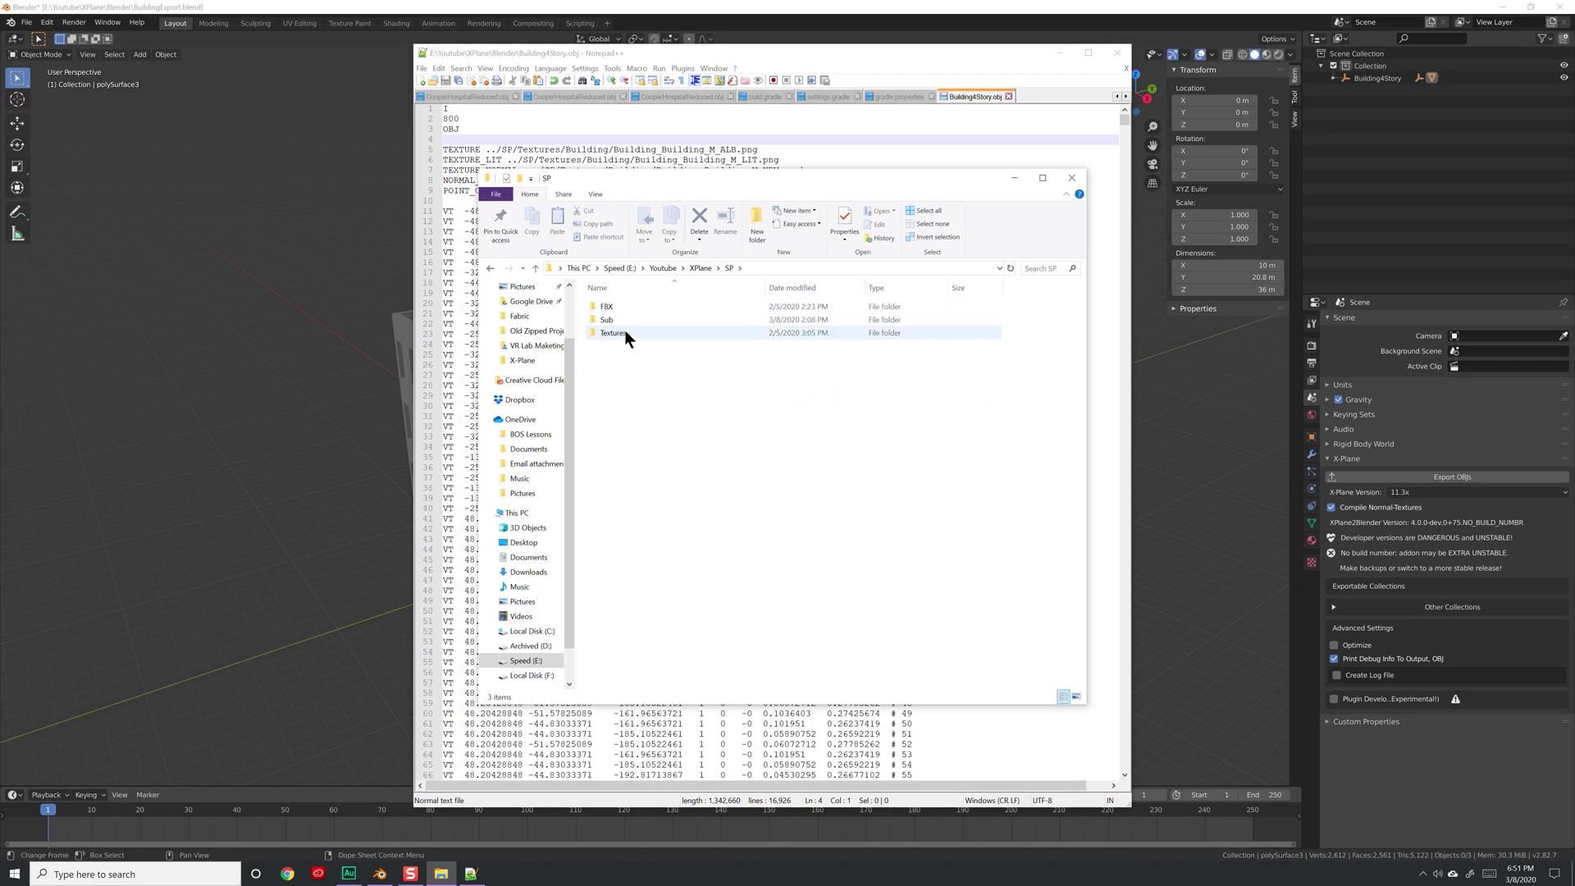
double_click(623, 330)
double_click(618, 304)
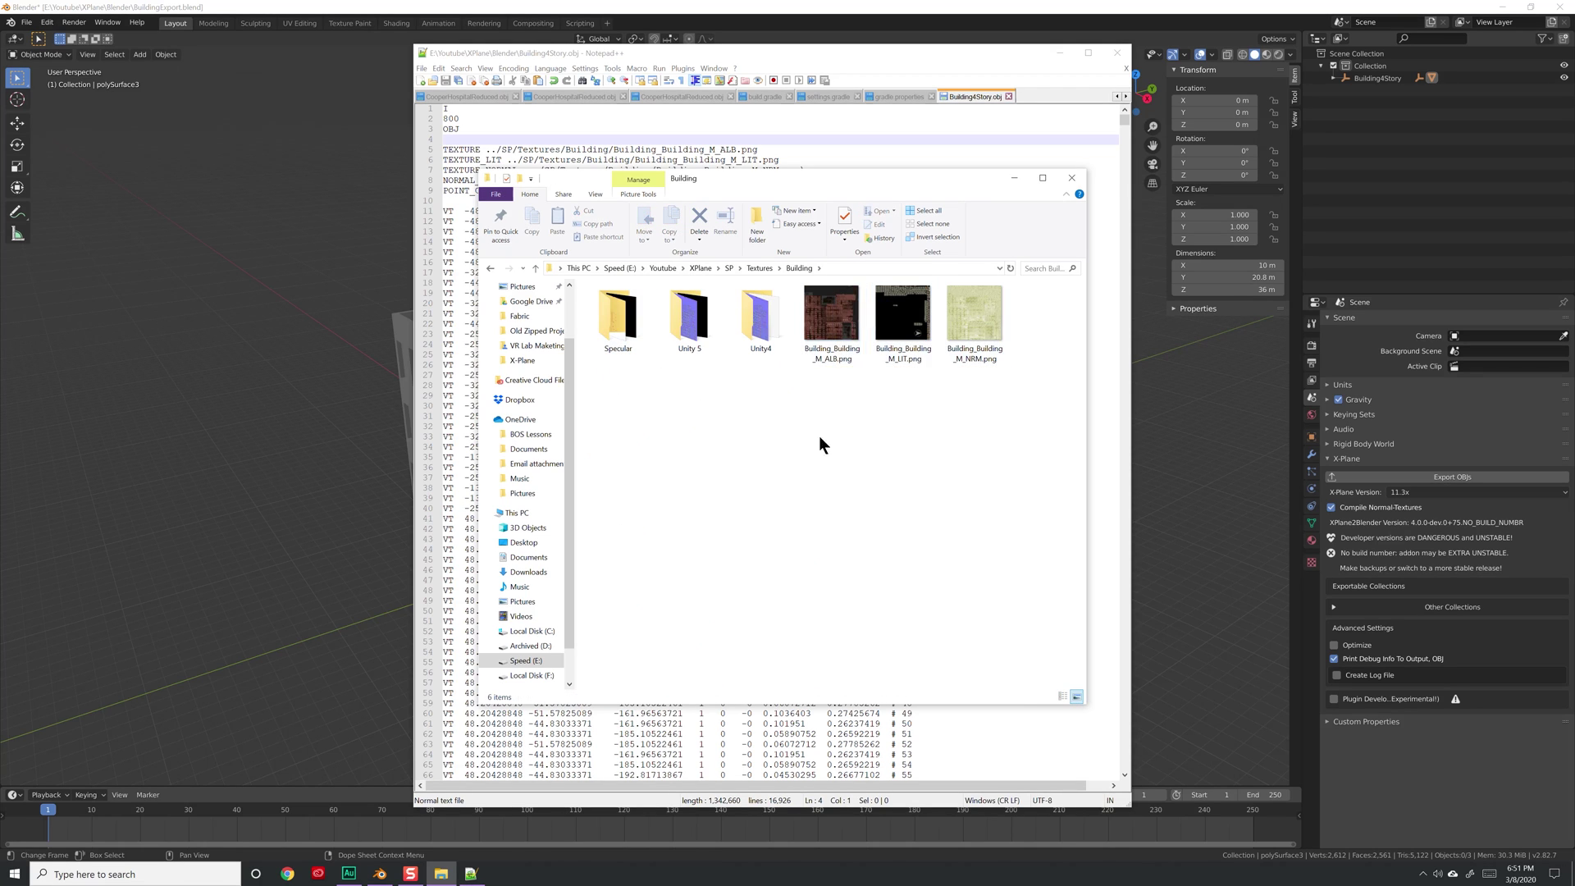
drag(818, 435, 999, 320)
right_click(845, 317)
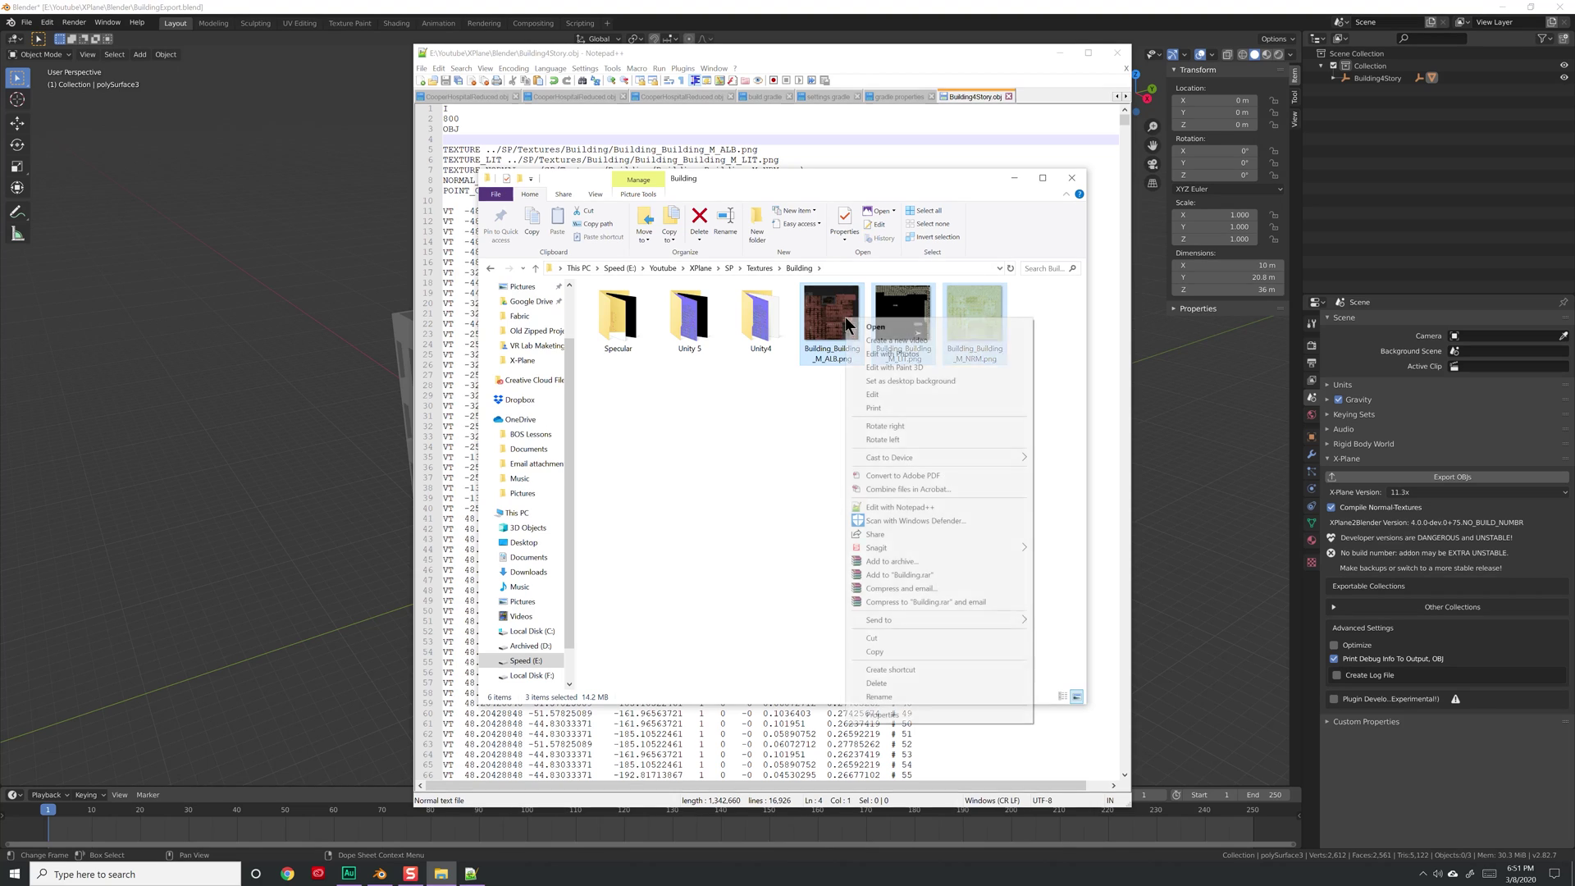
click(878, 647)
Paste the three copied textures into the XPlane\Blender folder beside Building4Story.obj
click(758, 268)
click(727, 268)
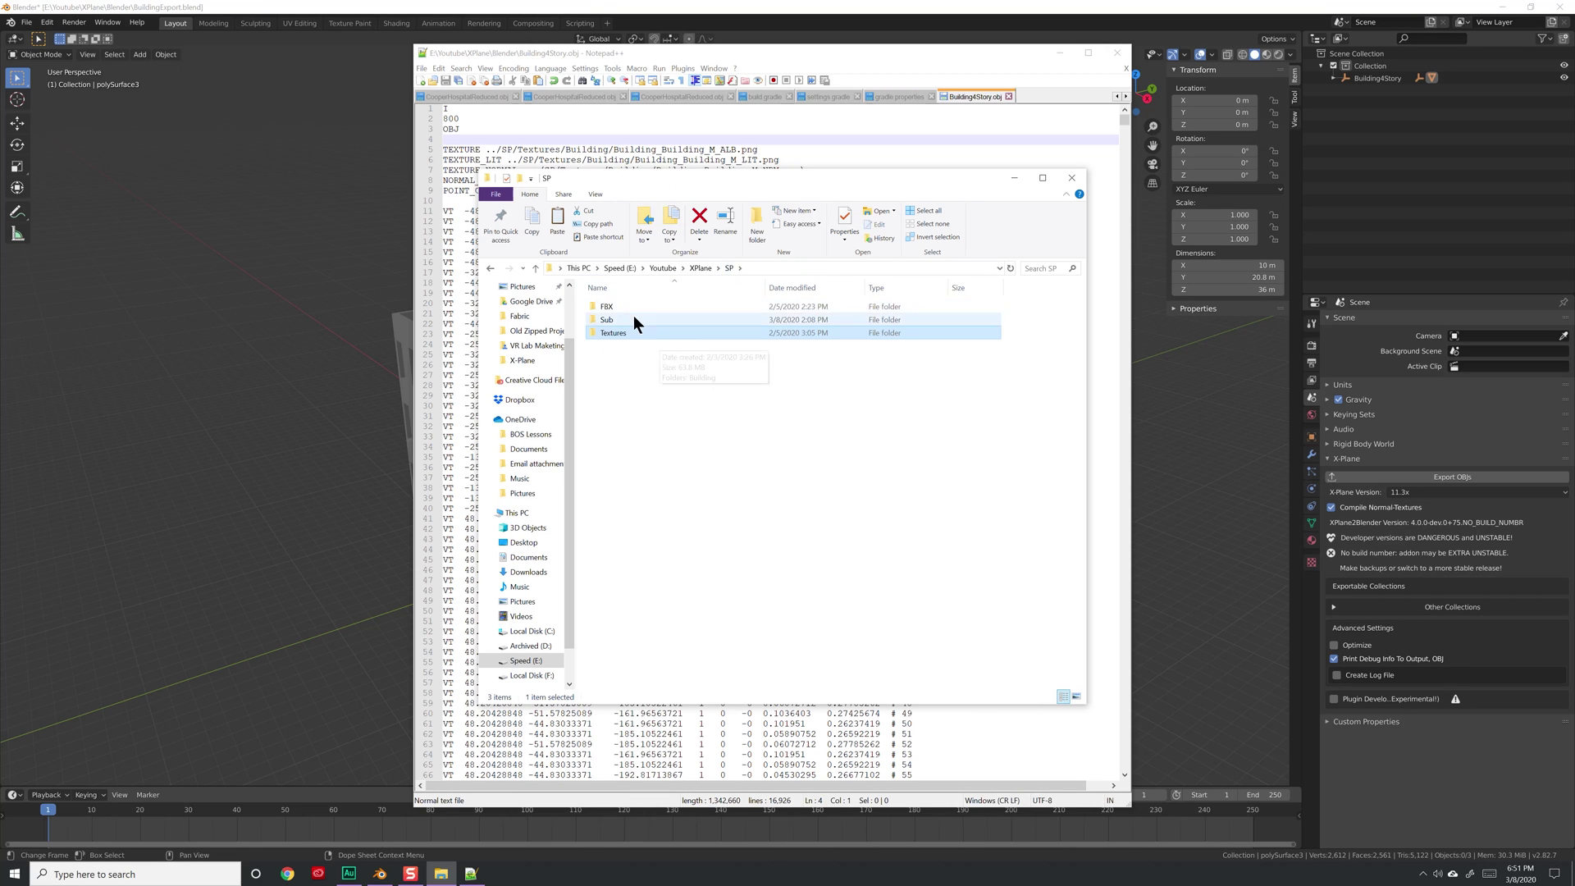
click(702, 268)
double_click(631, 317)
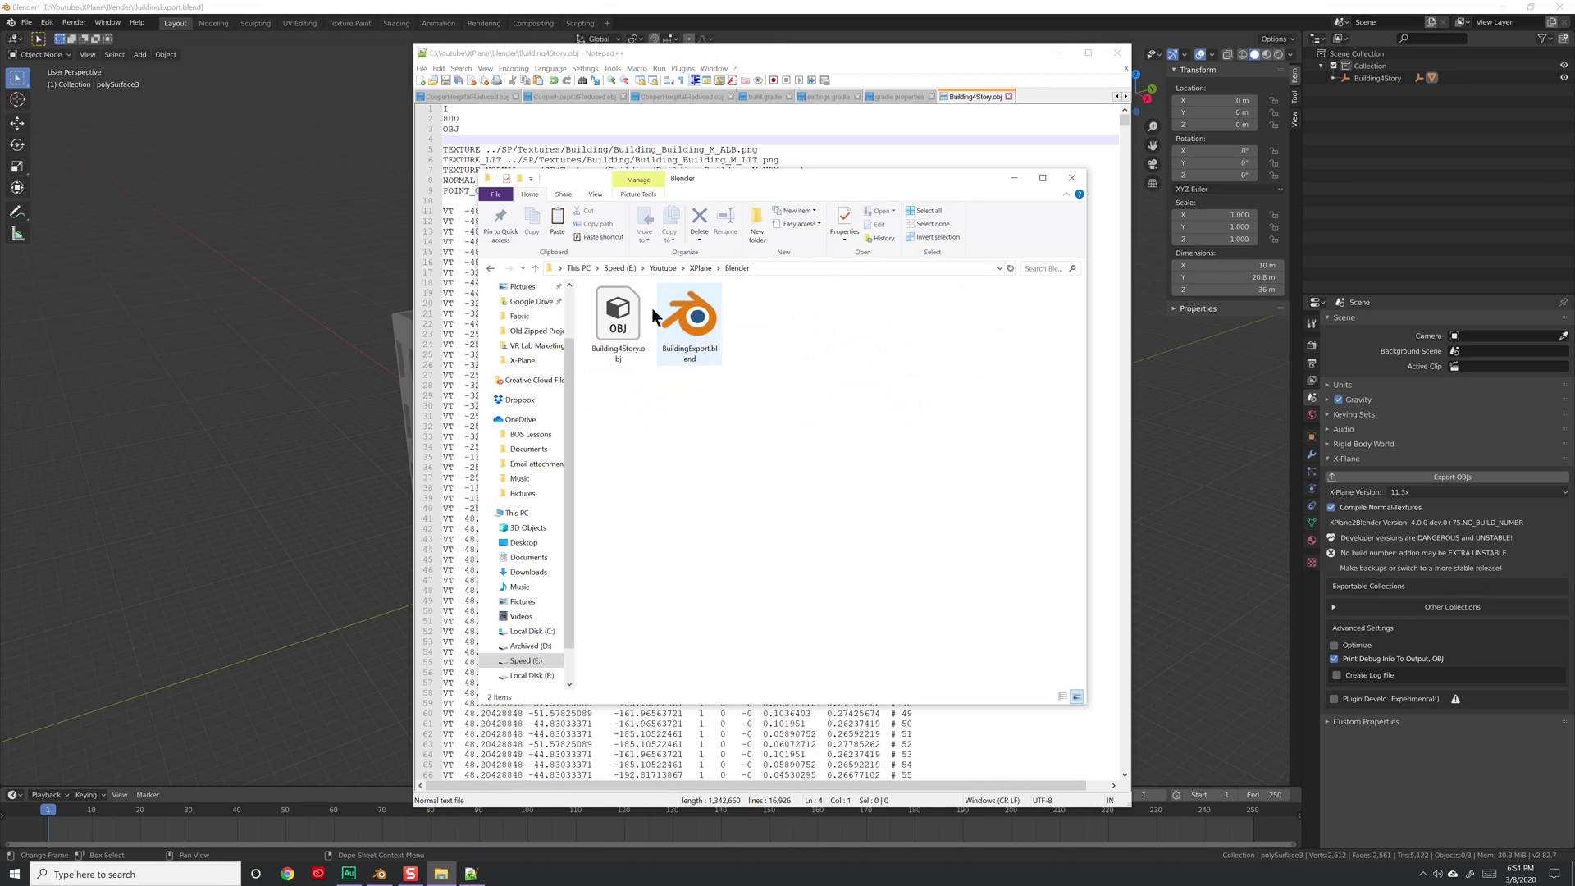
right_click(631, 427)
click(690, 511)
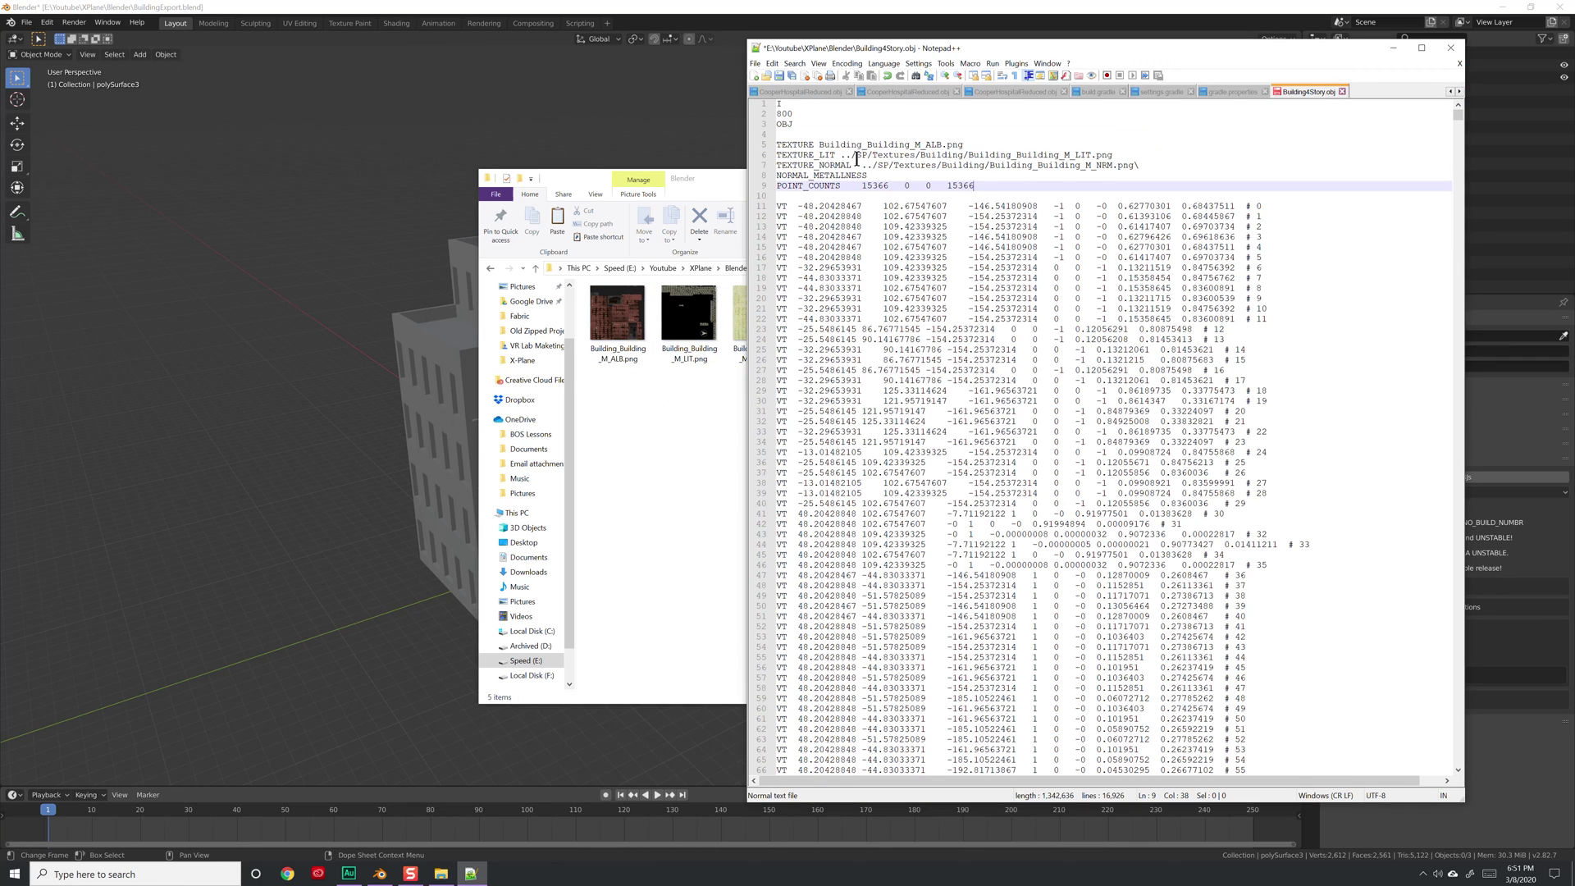
In Notepad++, reduce the TEXTURE_LIT and TEXTURE_NORMAL paths to bare file names, remove the trailing backslash and save Building4Story.obj
drag(841, 154, 970, 155)
key(Delete)
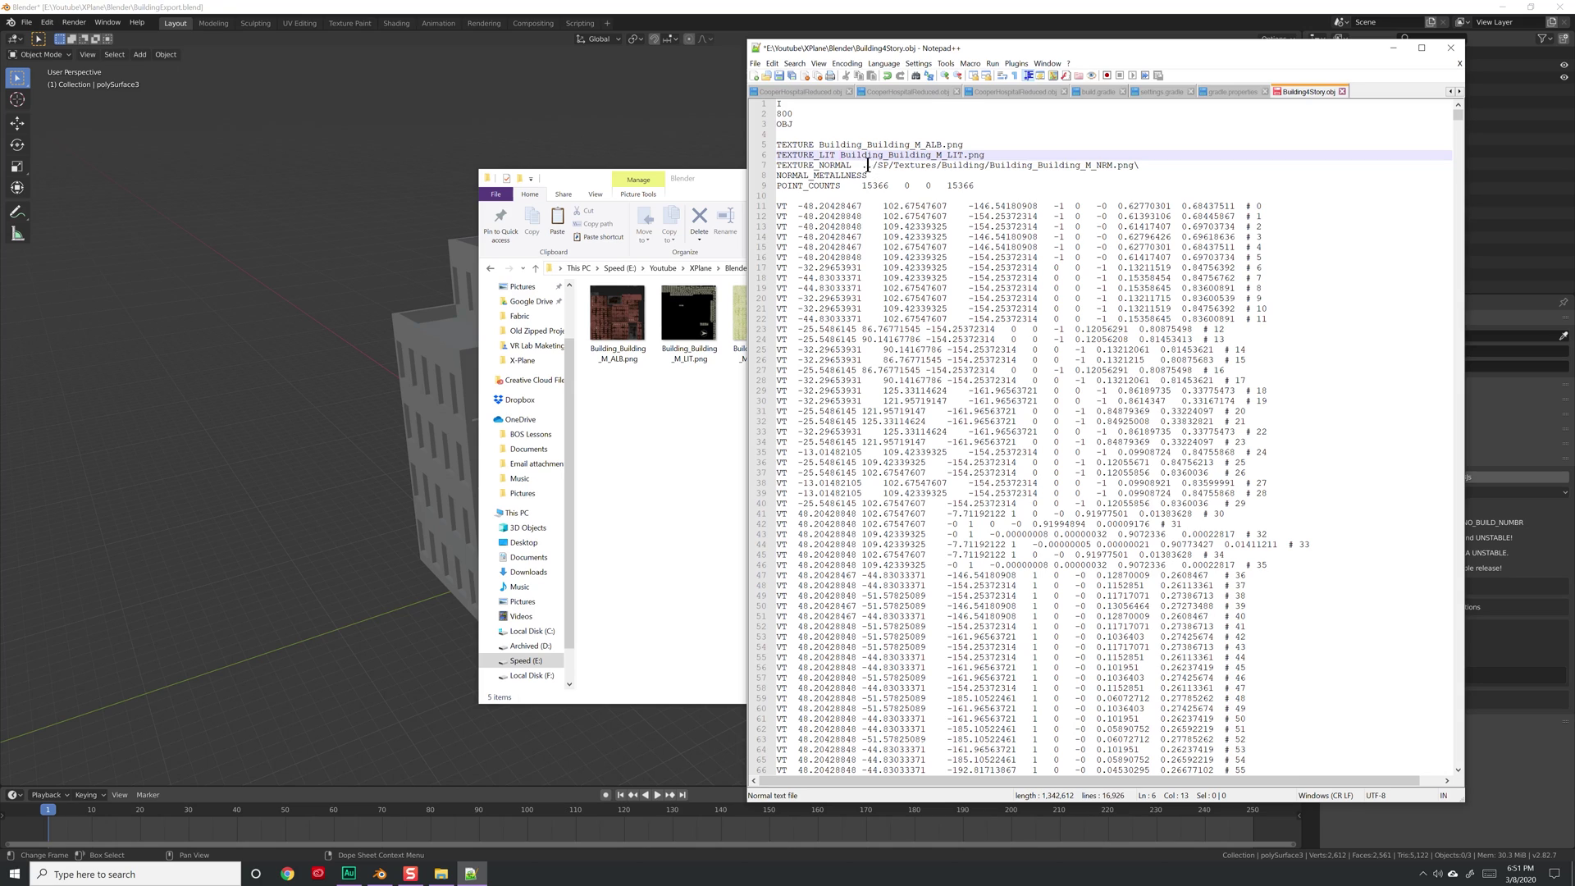
drag(862, 165, 992, 166)
key(Delete)
click(1011, 165)
key(BackSpace)
key(ctrl+s)
click(1003, 175)
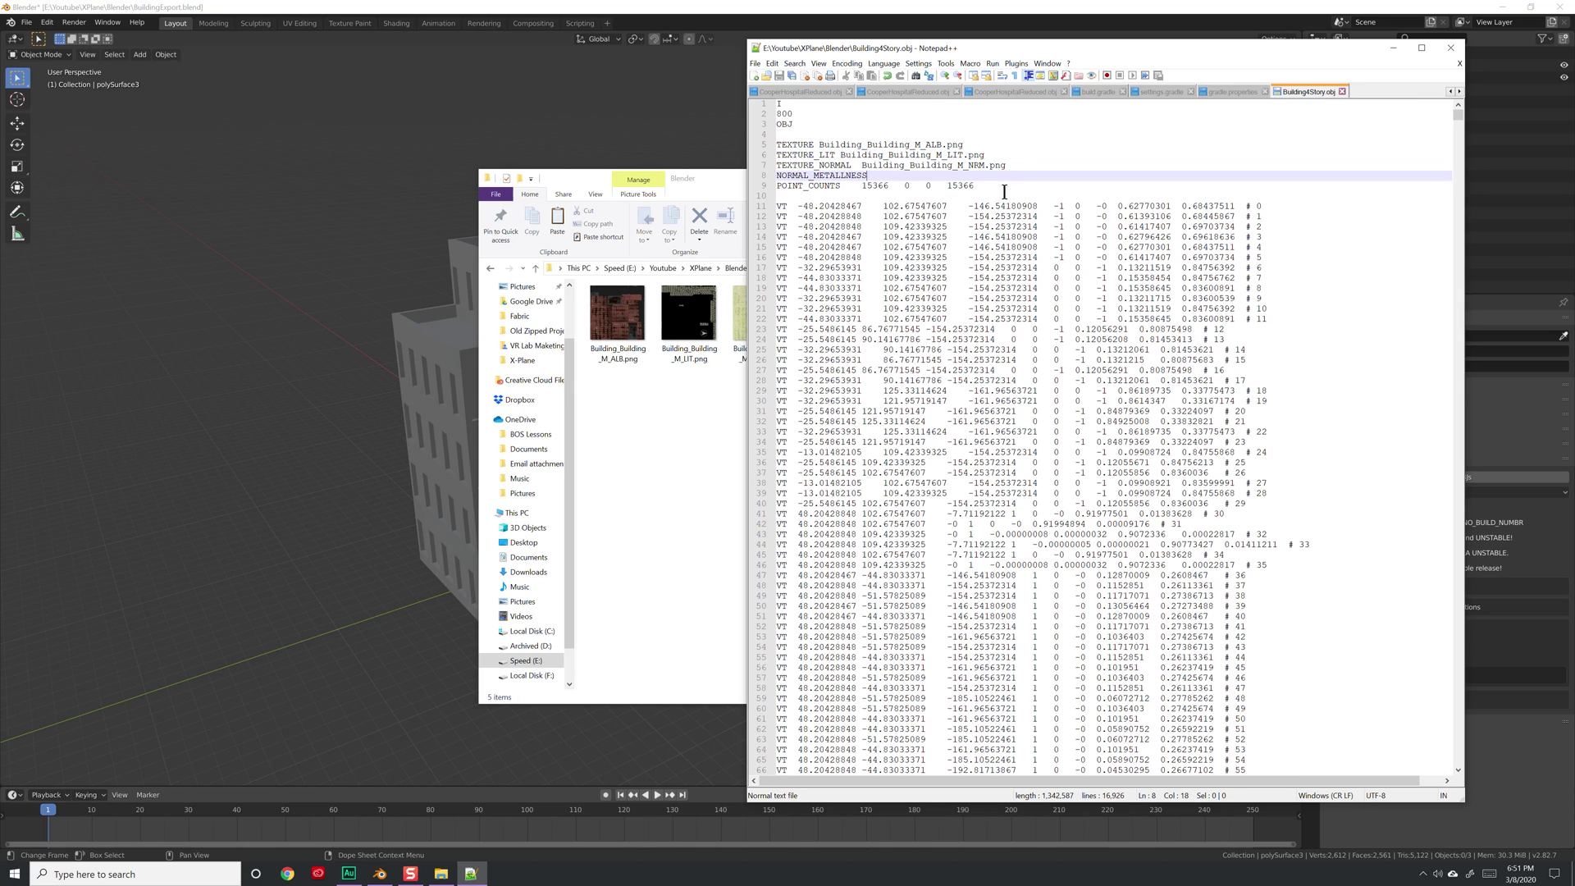
Launch WorldEditor.exe from the X-Plane\wed_win_210r1 desktop folder and dismiss its folder browser
click(697, 431)
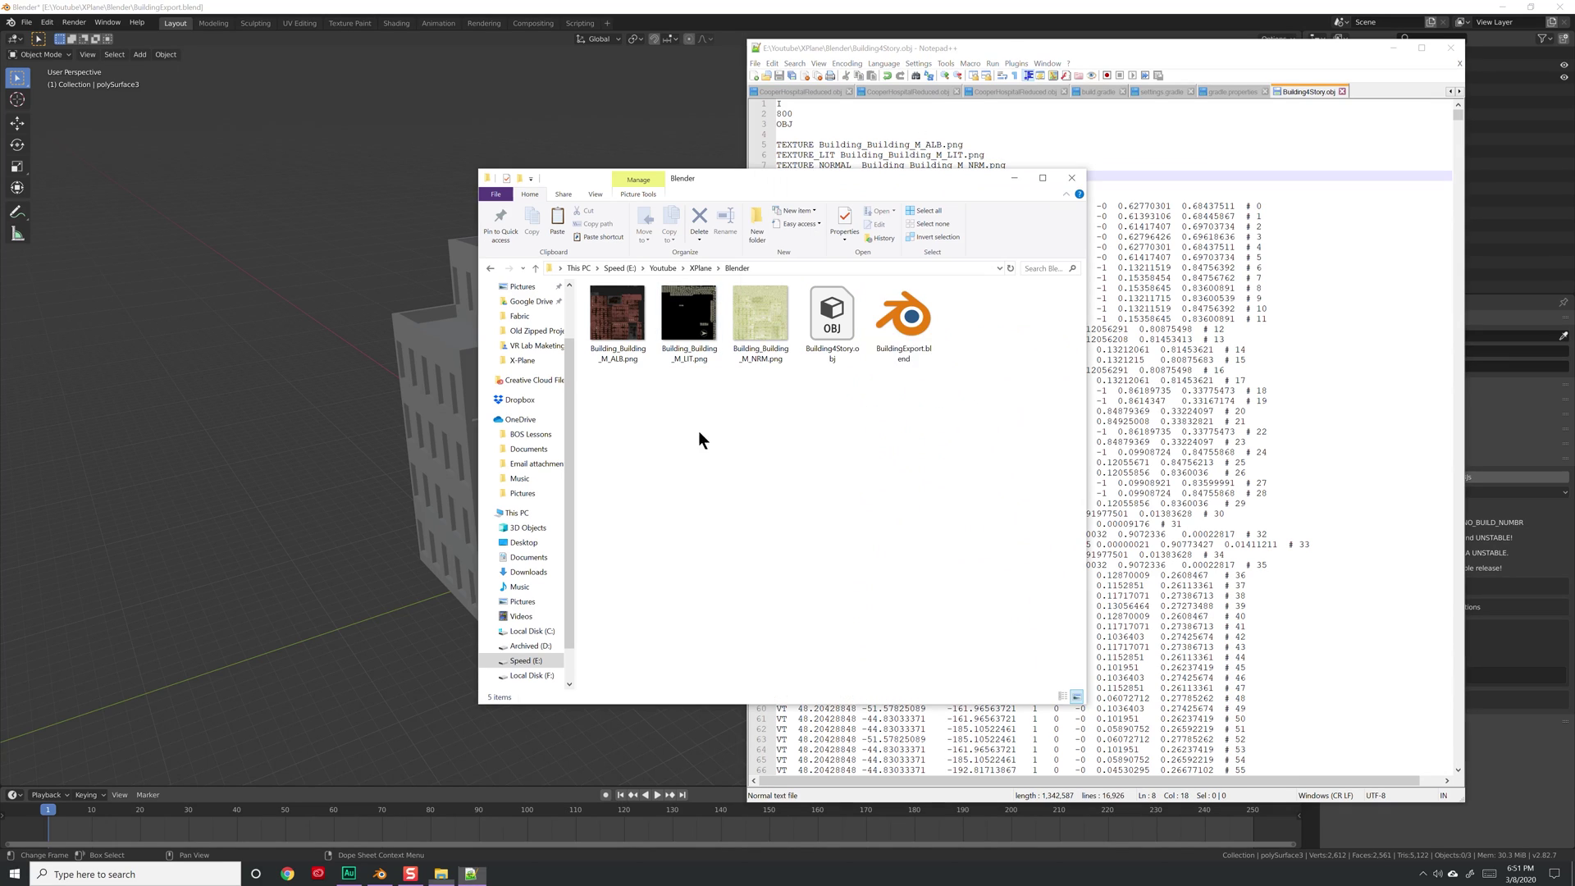
click(1391, 49)
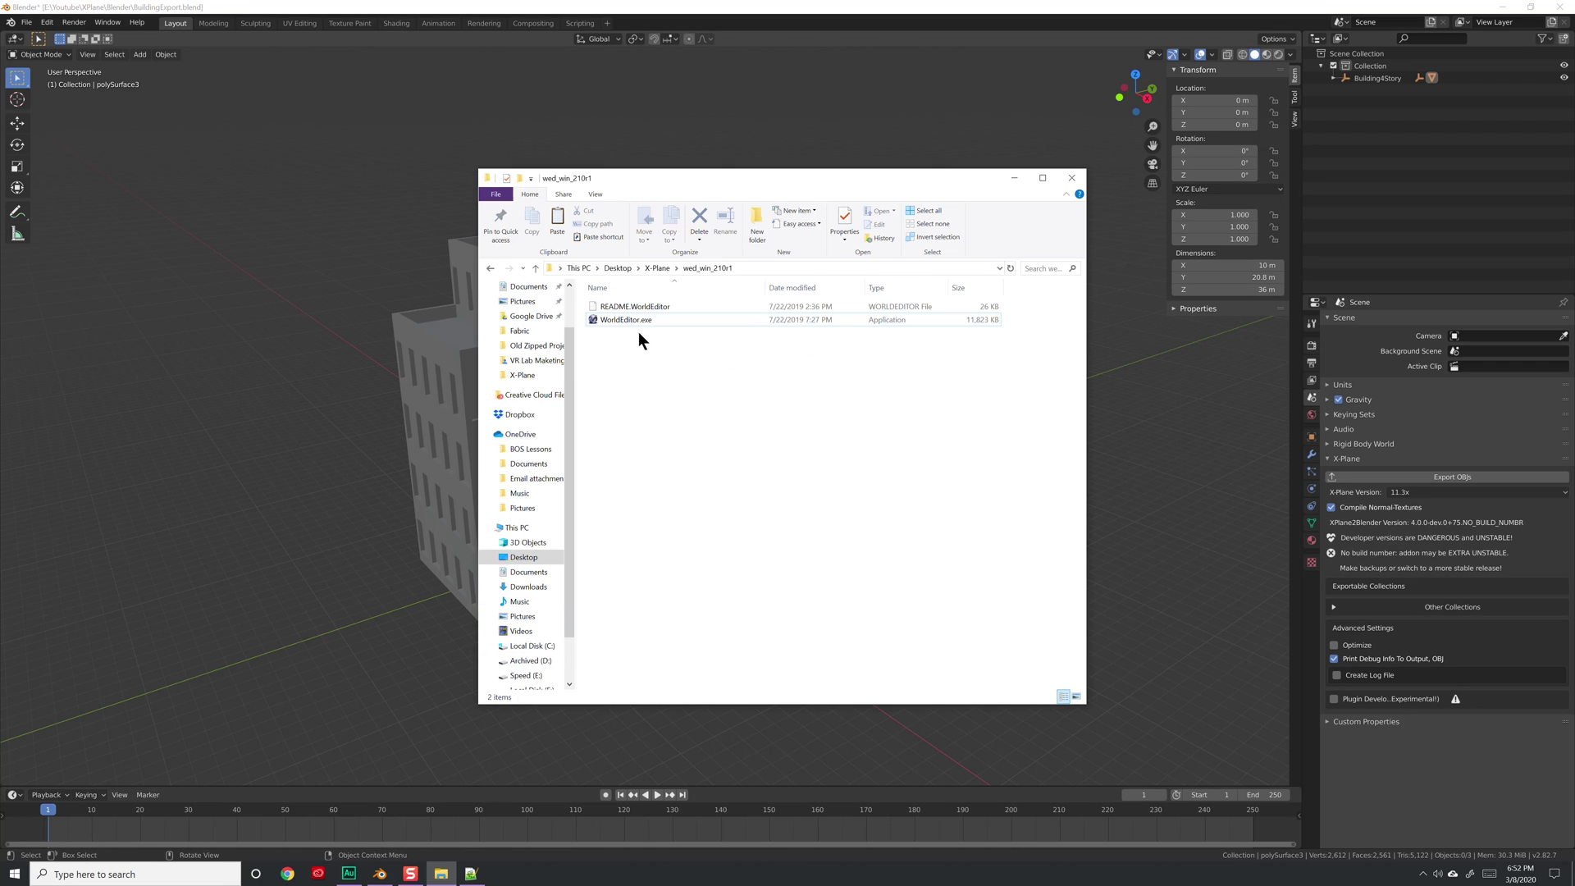
double_click(628, 319)
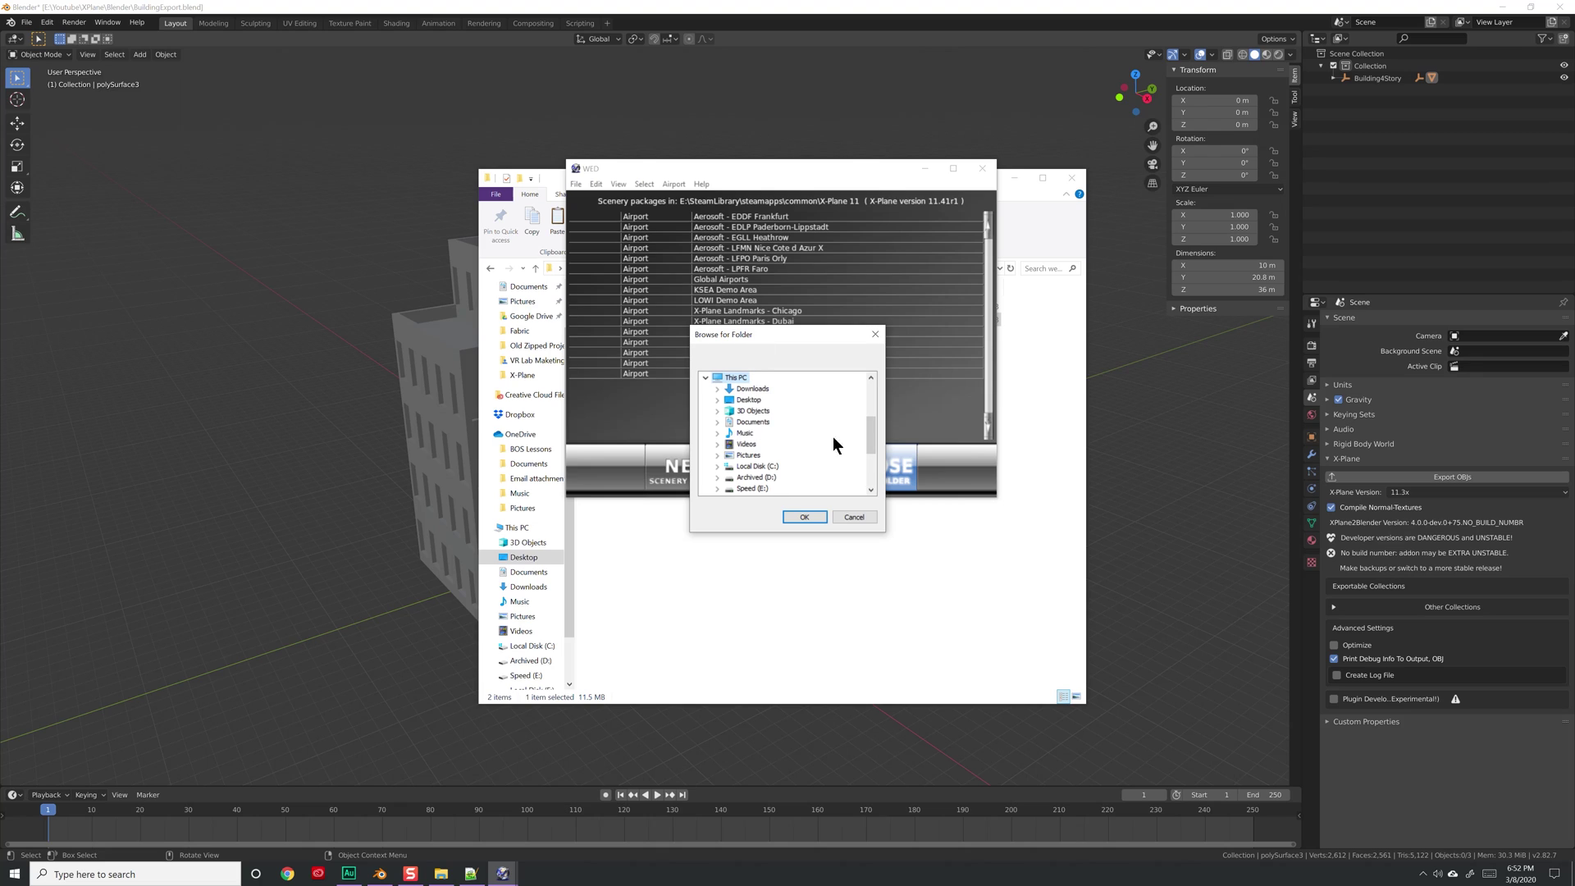
click(874, 334)
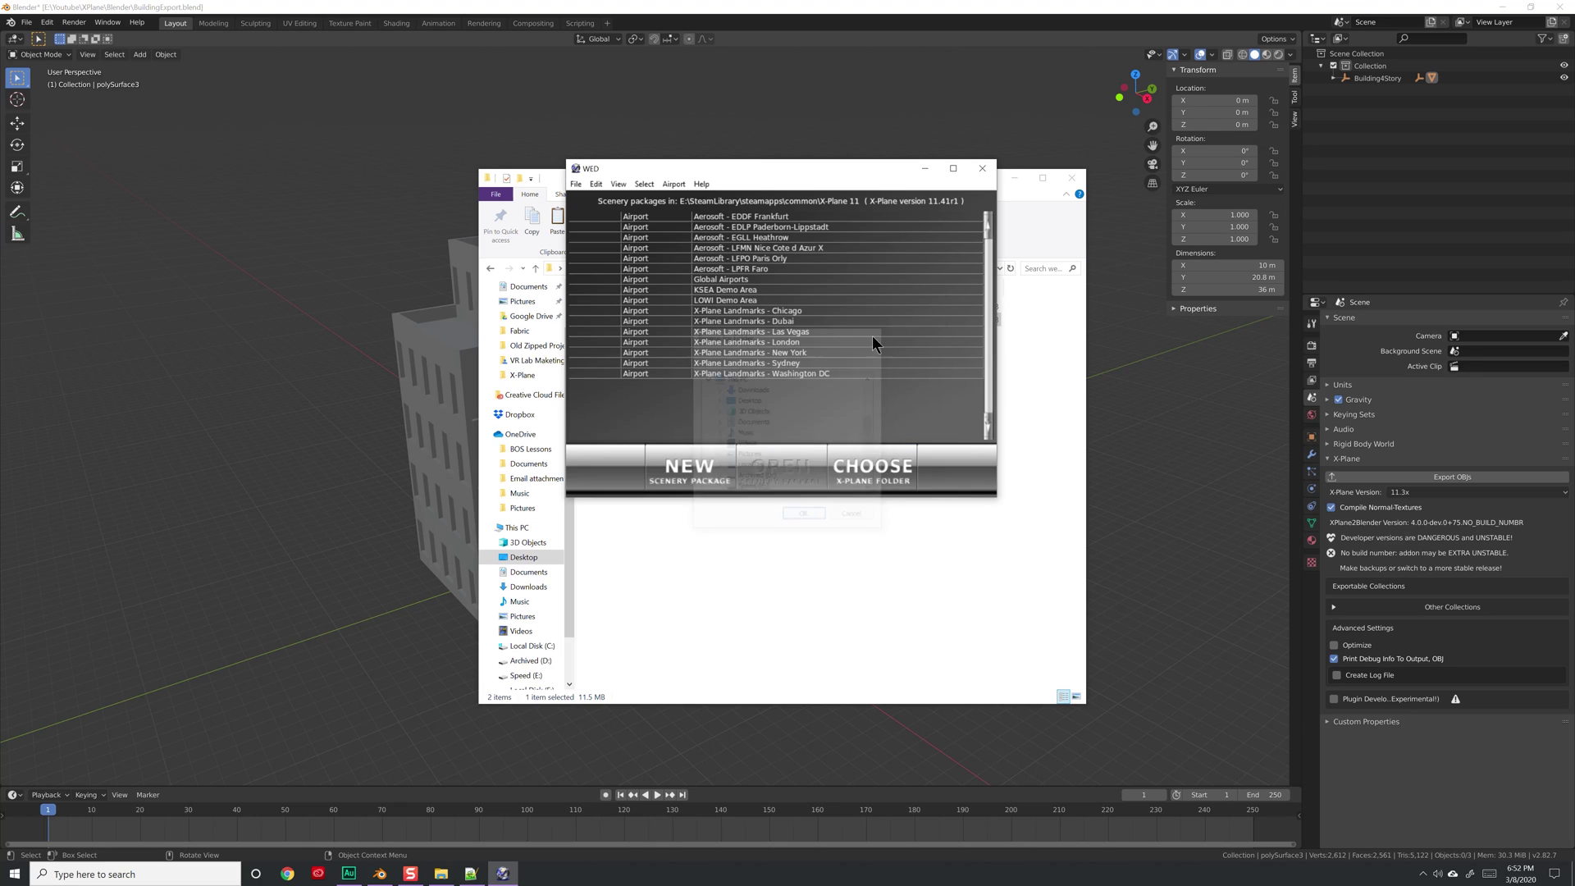
Create a new scenery package named Test Building in WorldEditor and open it
click(688, 469)
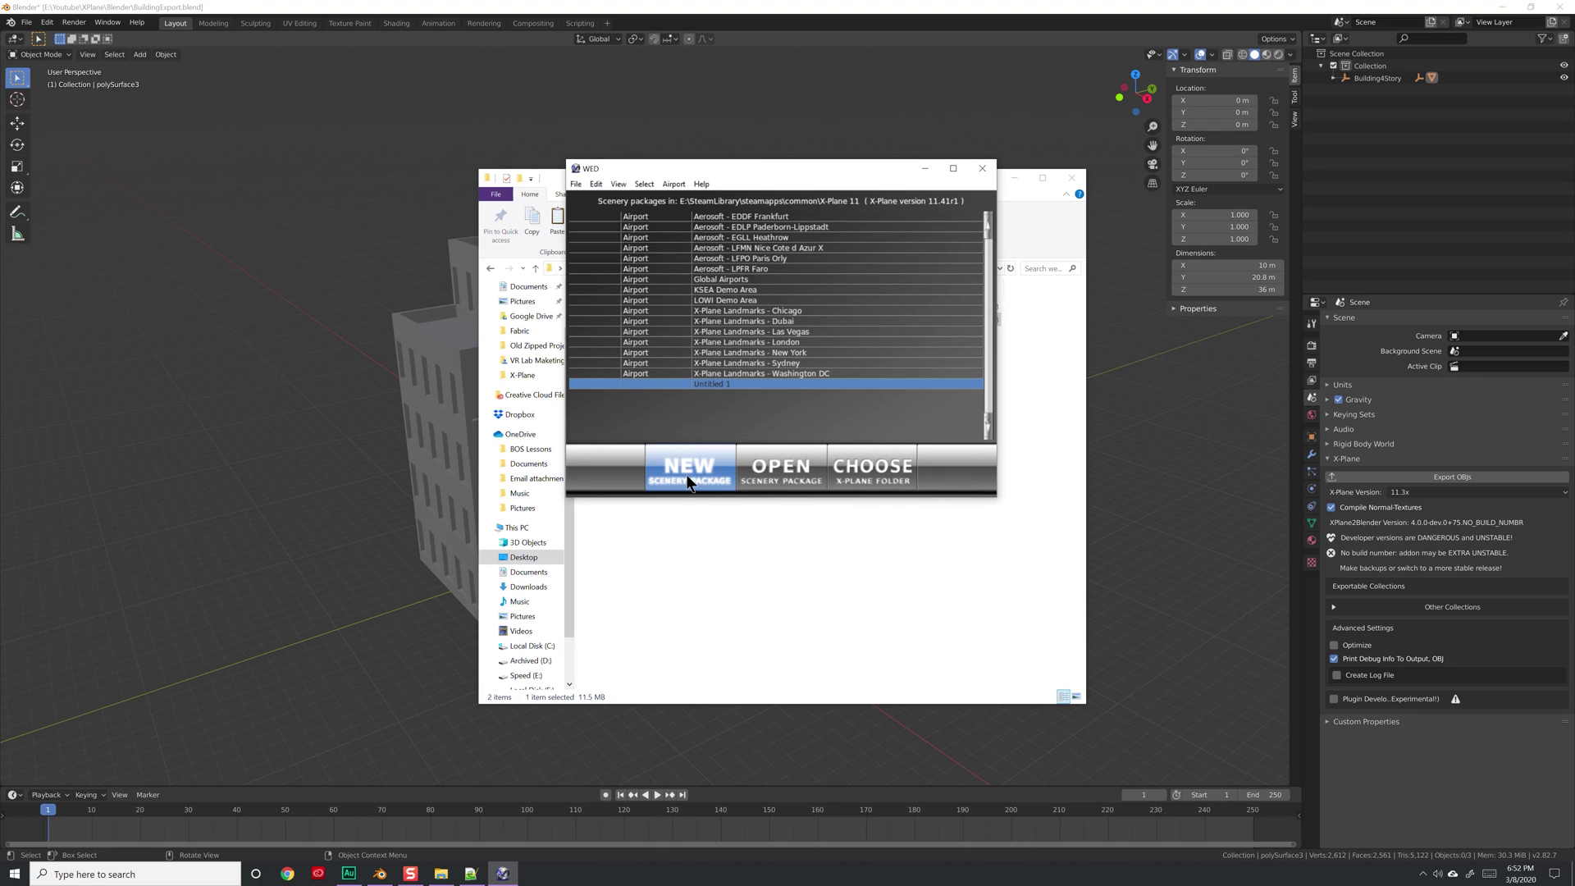
double_click(724, 385)
text(Tes)
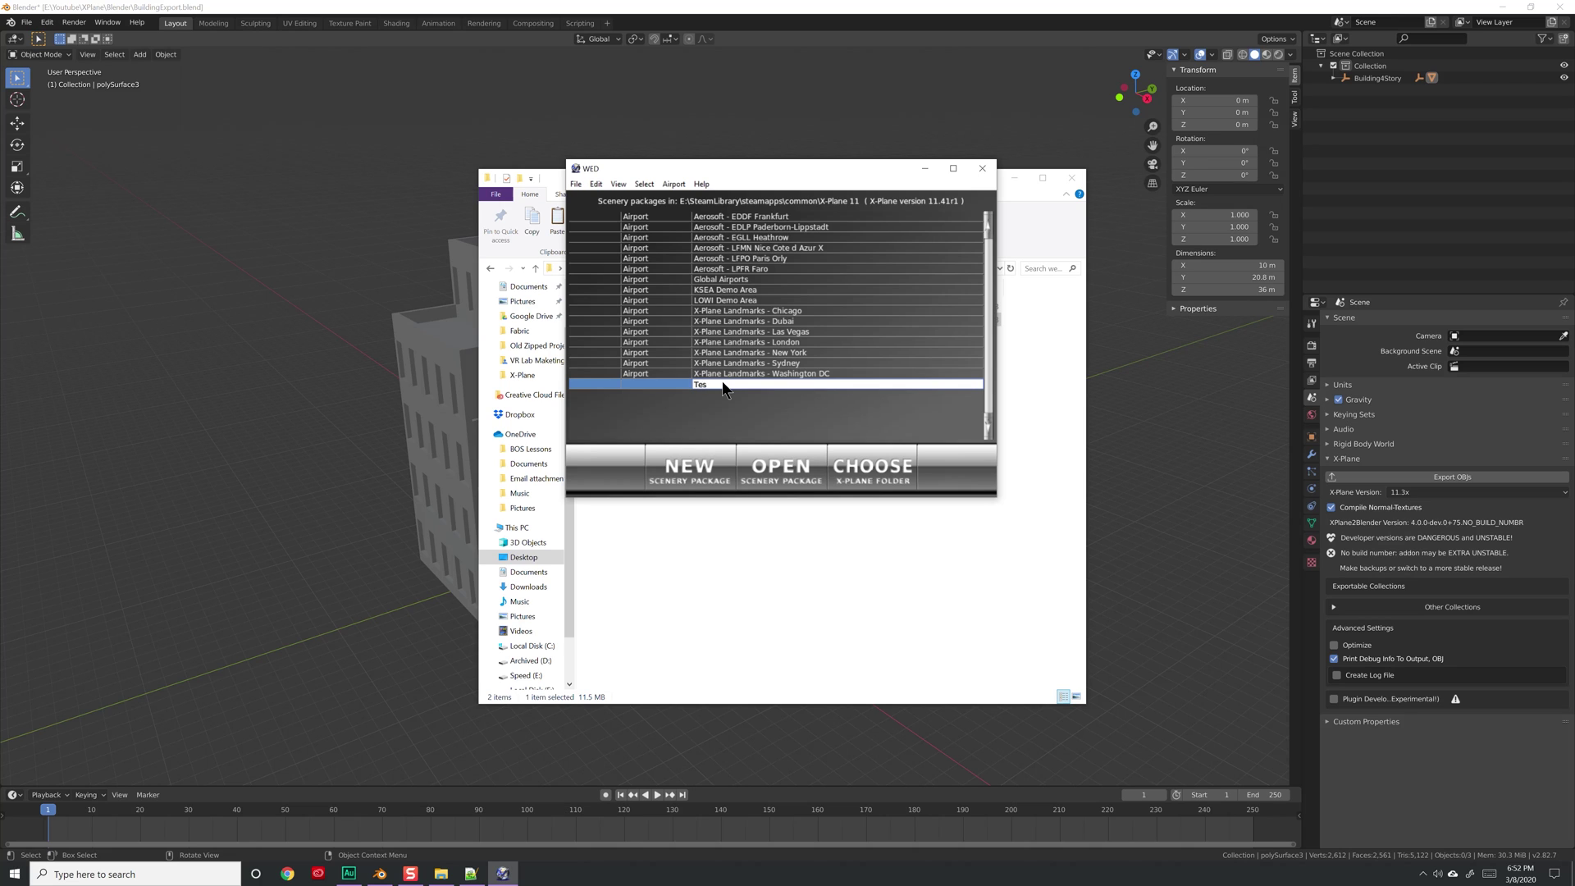
text(t Building)
key(Return)
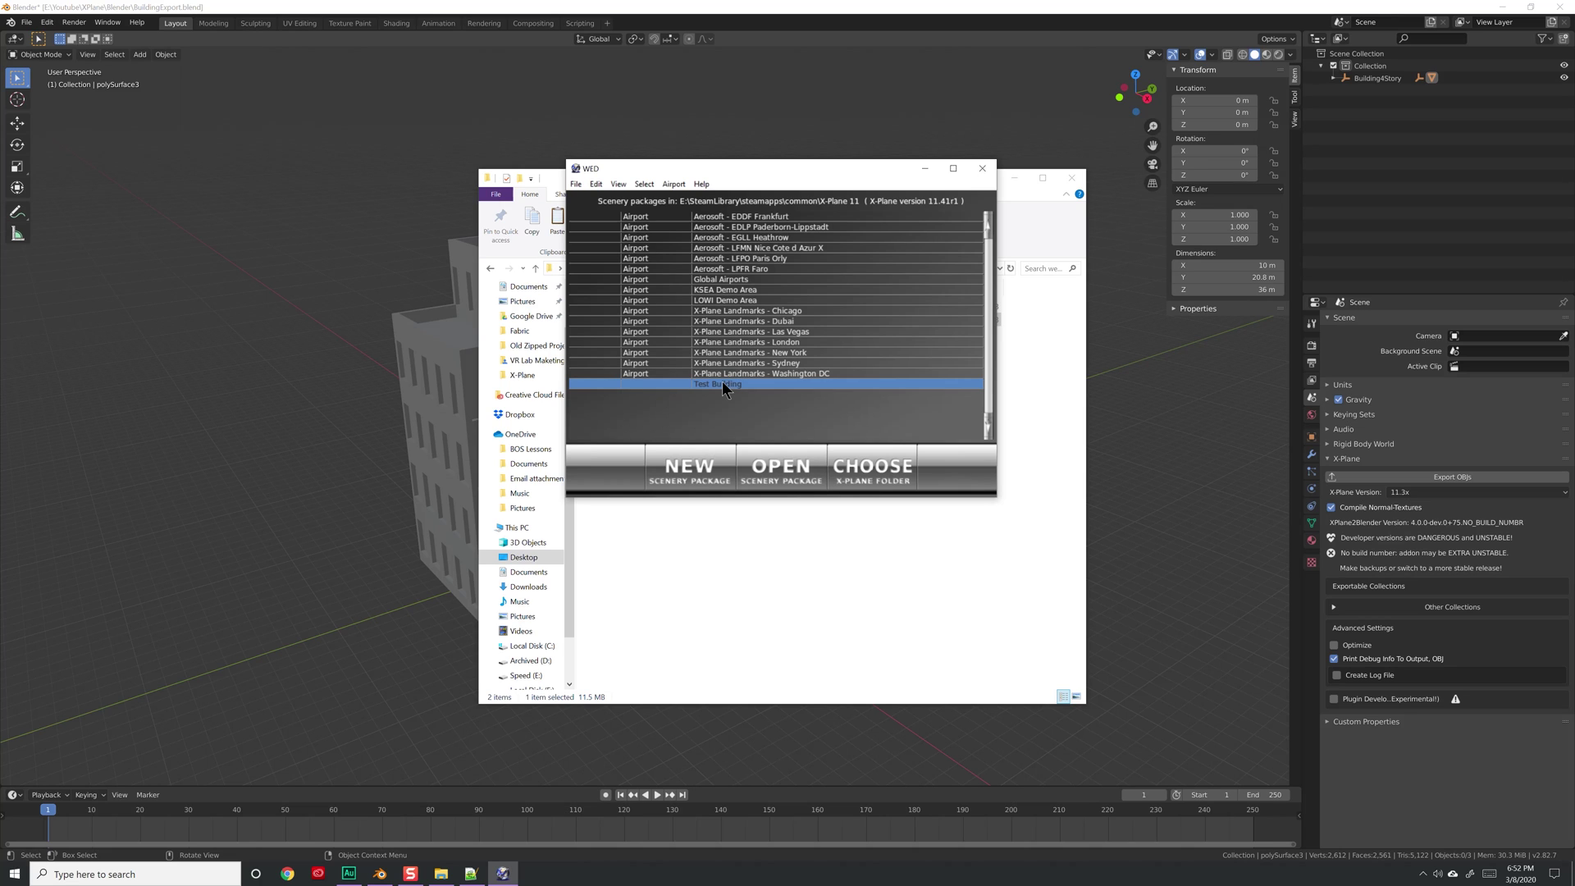
click(775, 466)
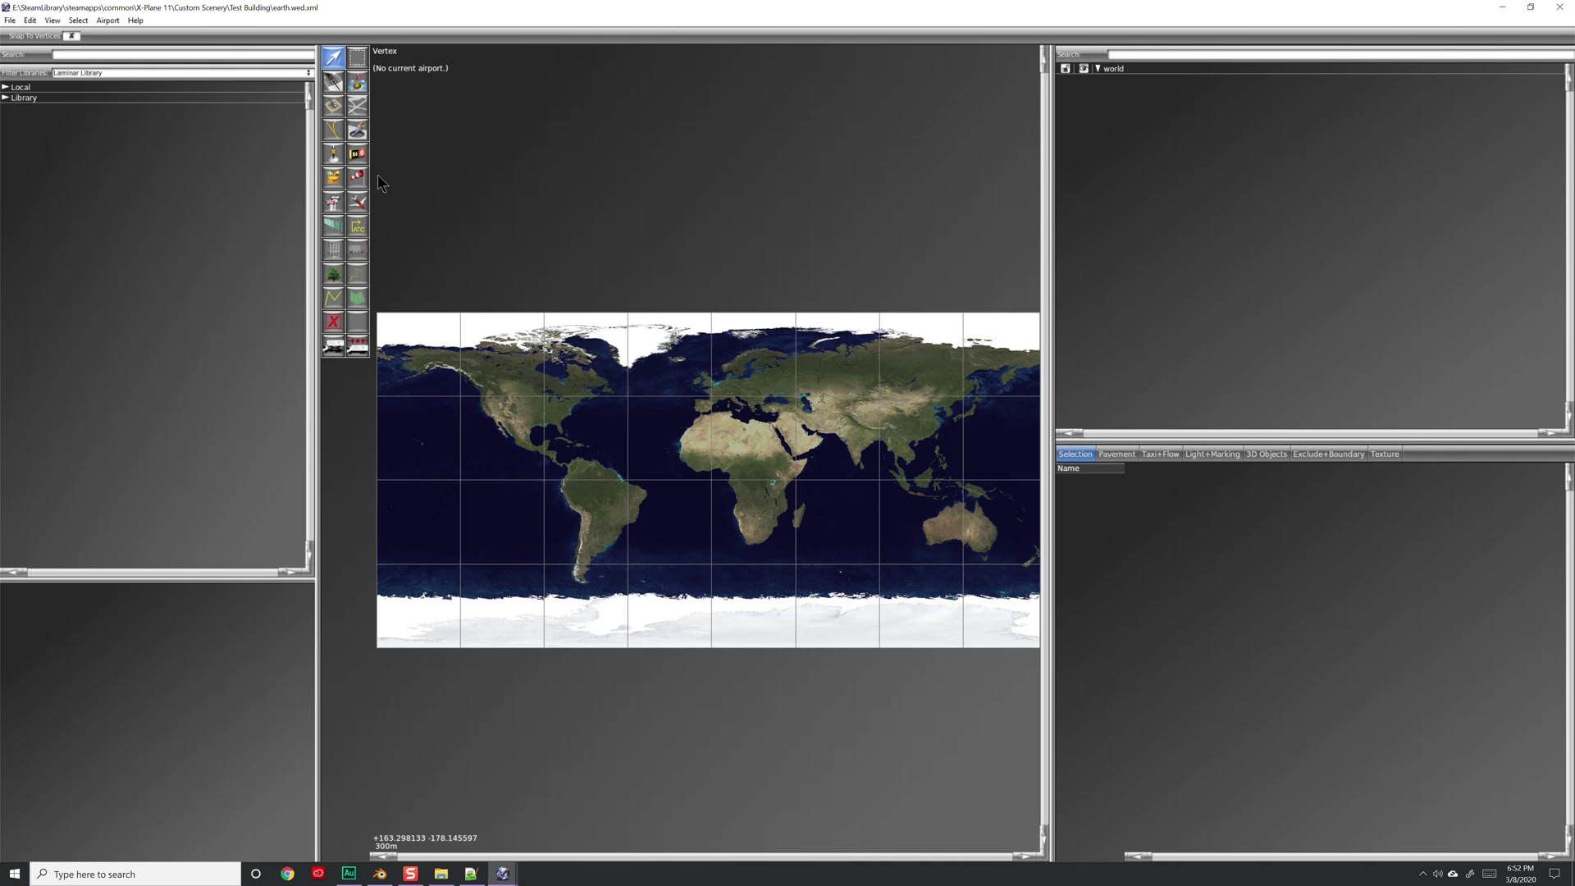
Check the contents of the Local library group in the Test Building package and minimize its window
click(5, 87)
click(6, 87)
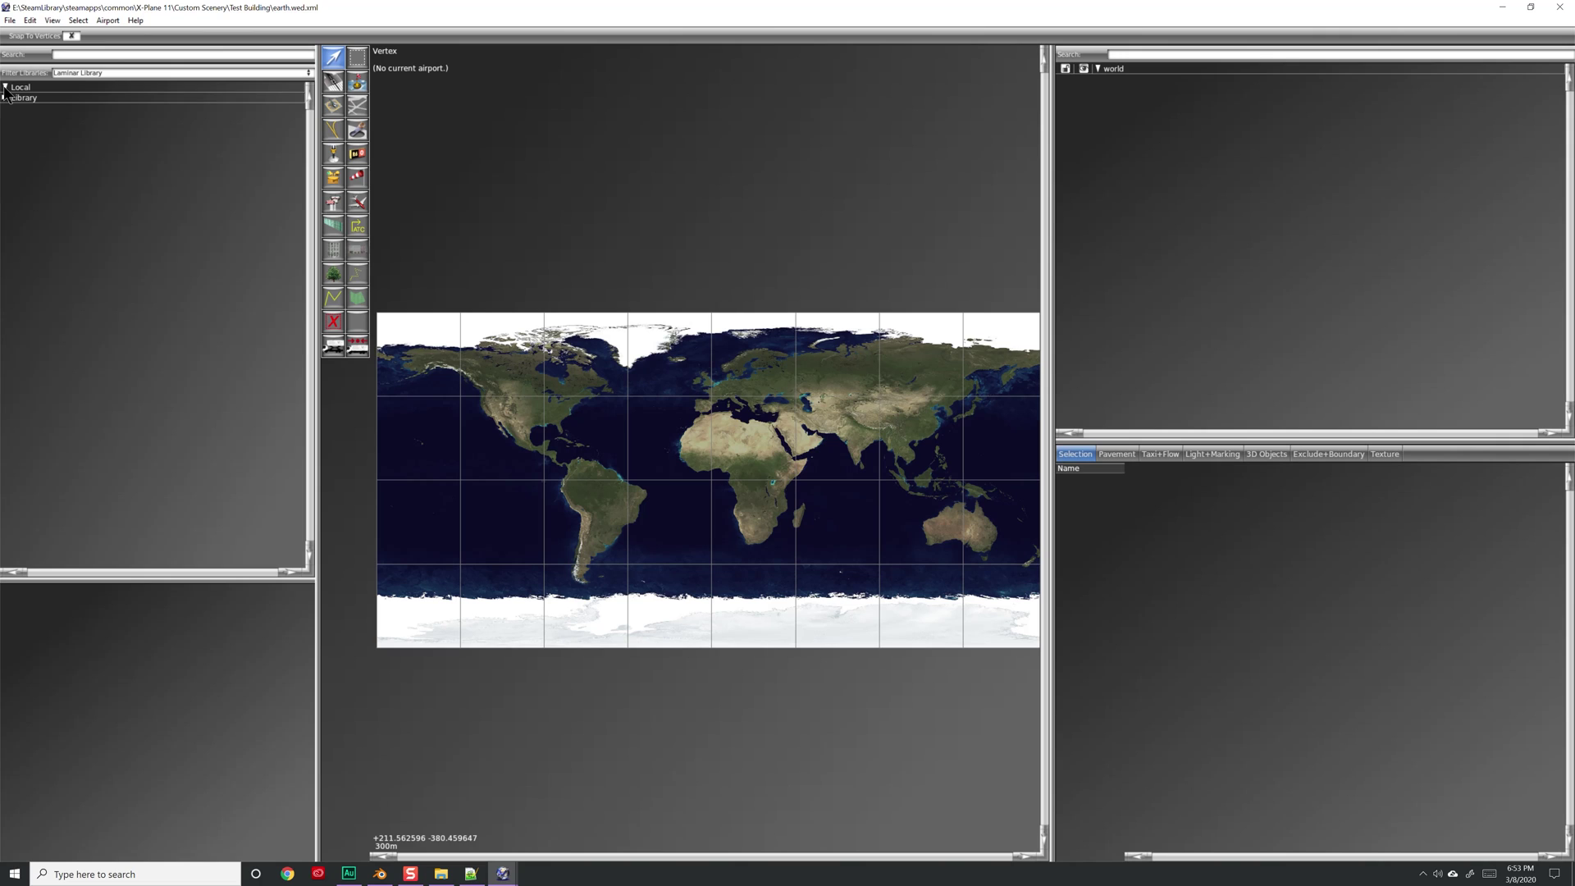
click(1500, 12)
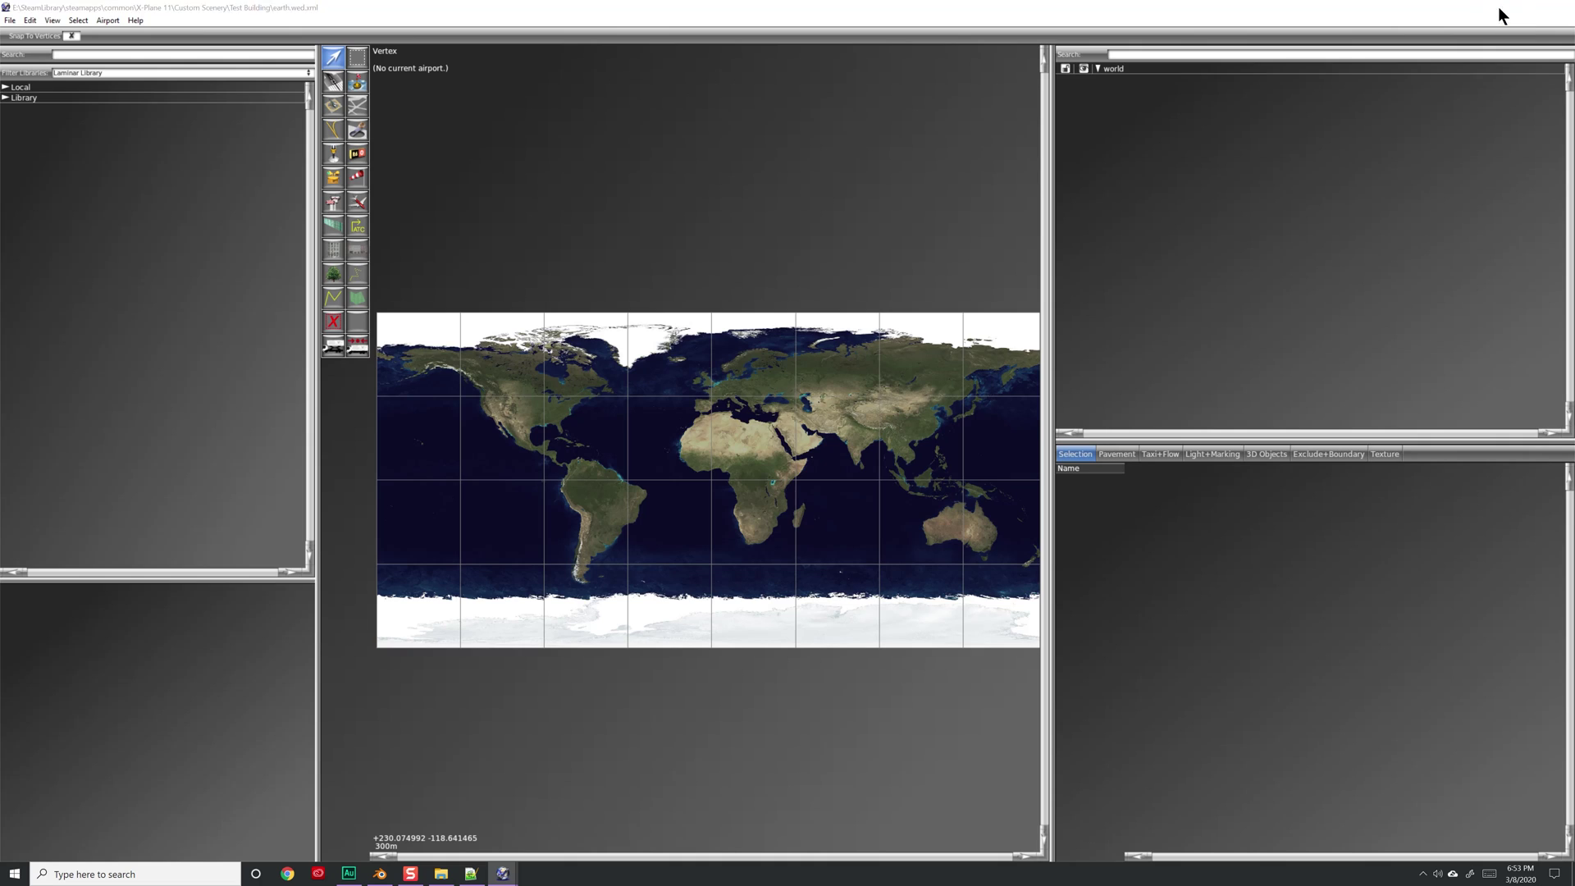
Open the E:\SteamLibrary\steamapps\common\X-Plane 11\Custom Scenery folder in File Explorer
click(774, 623)
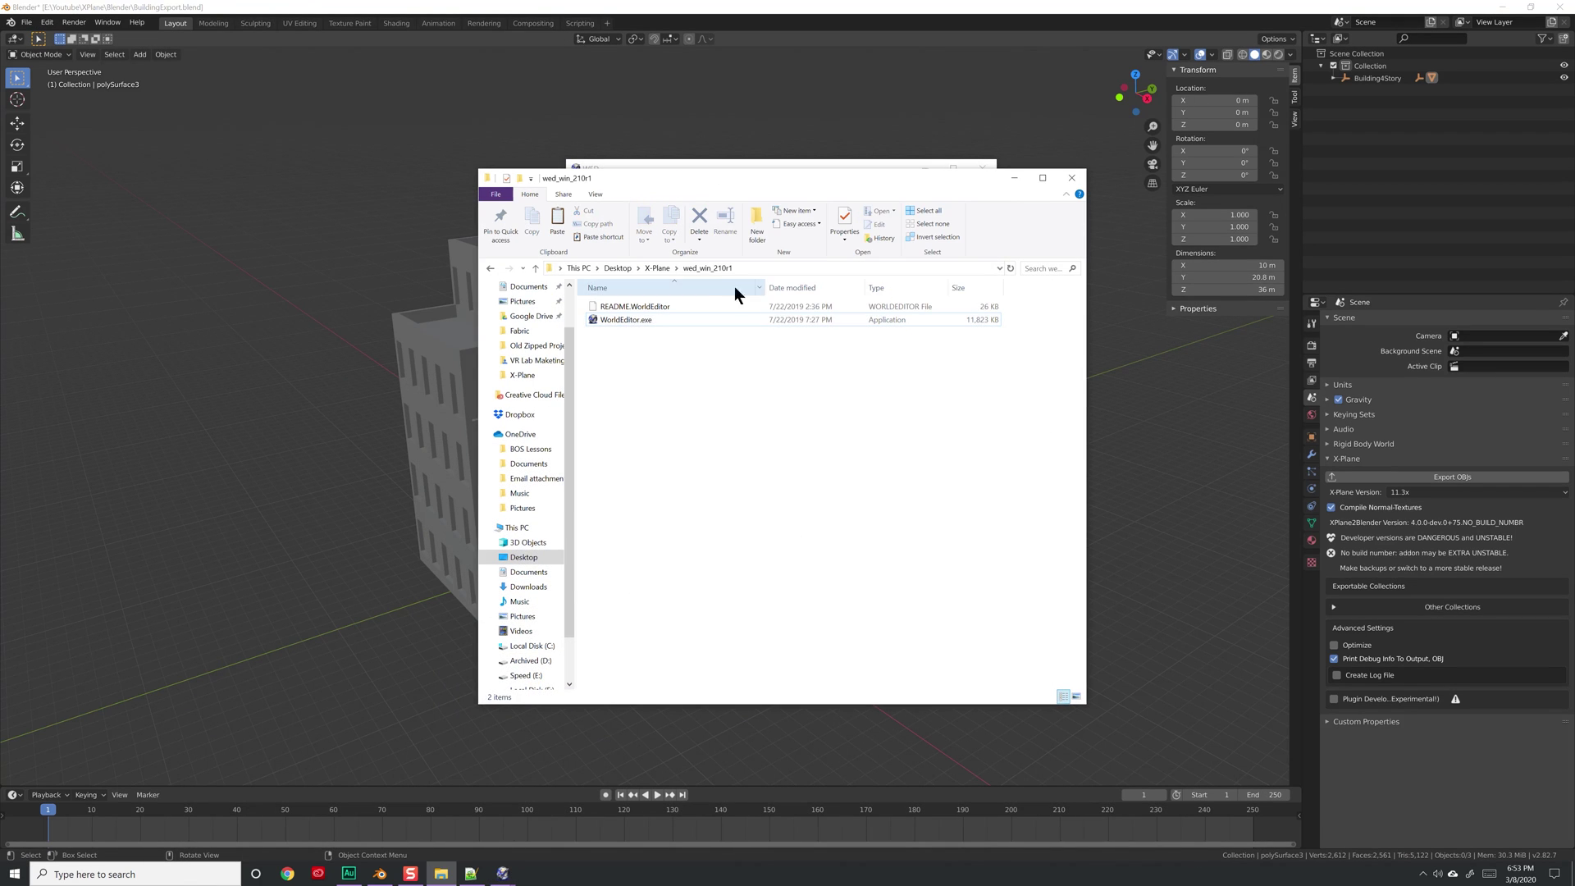
drag(712, 179, 920, 238)
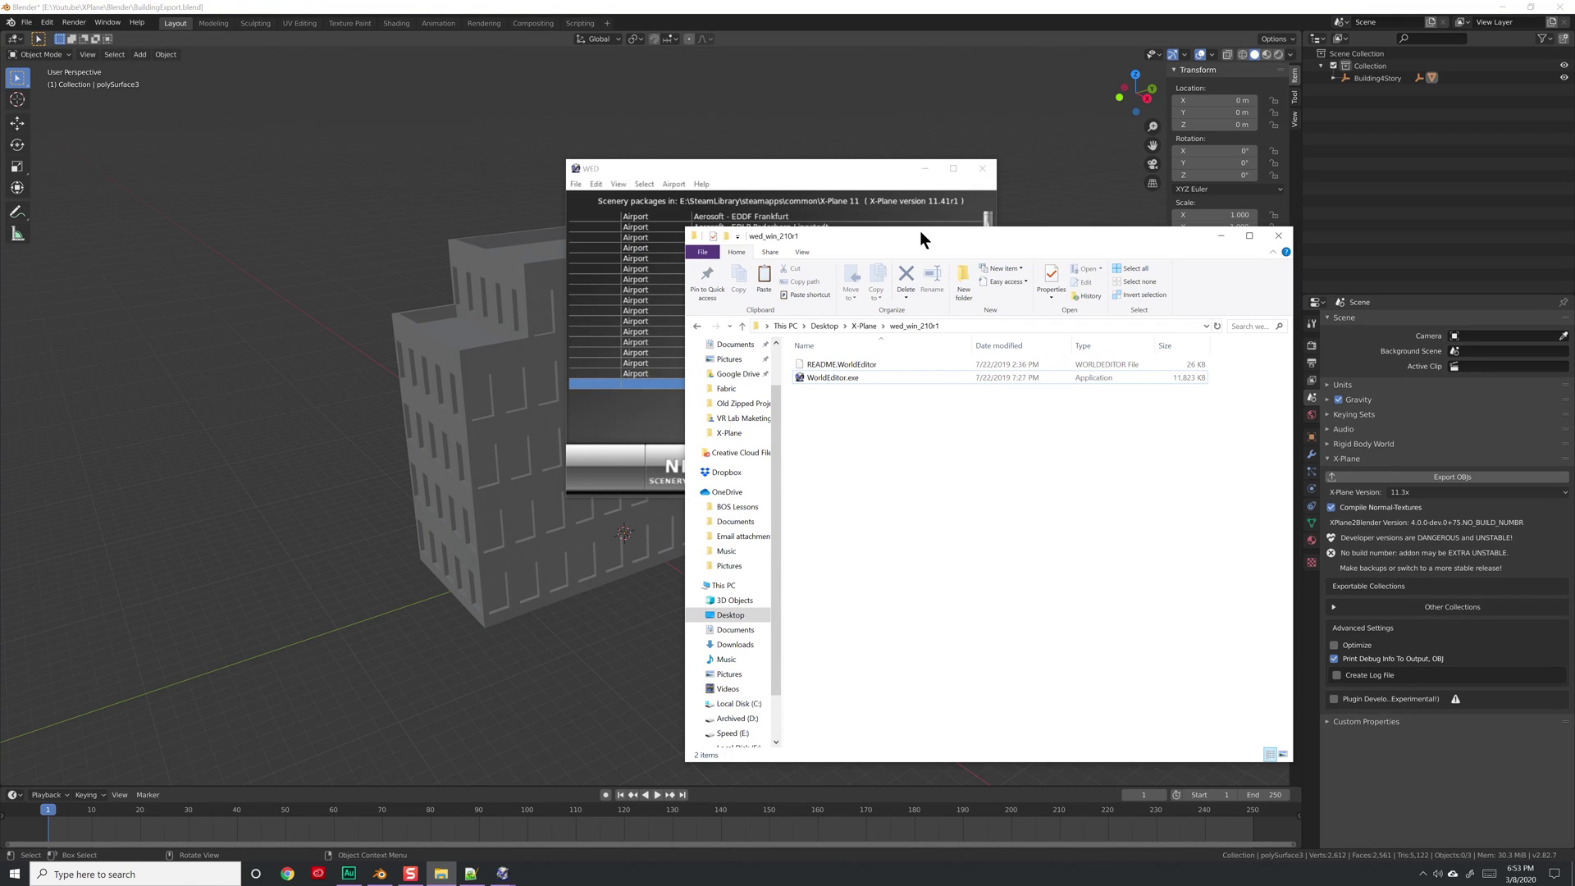
click(741, 583)
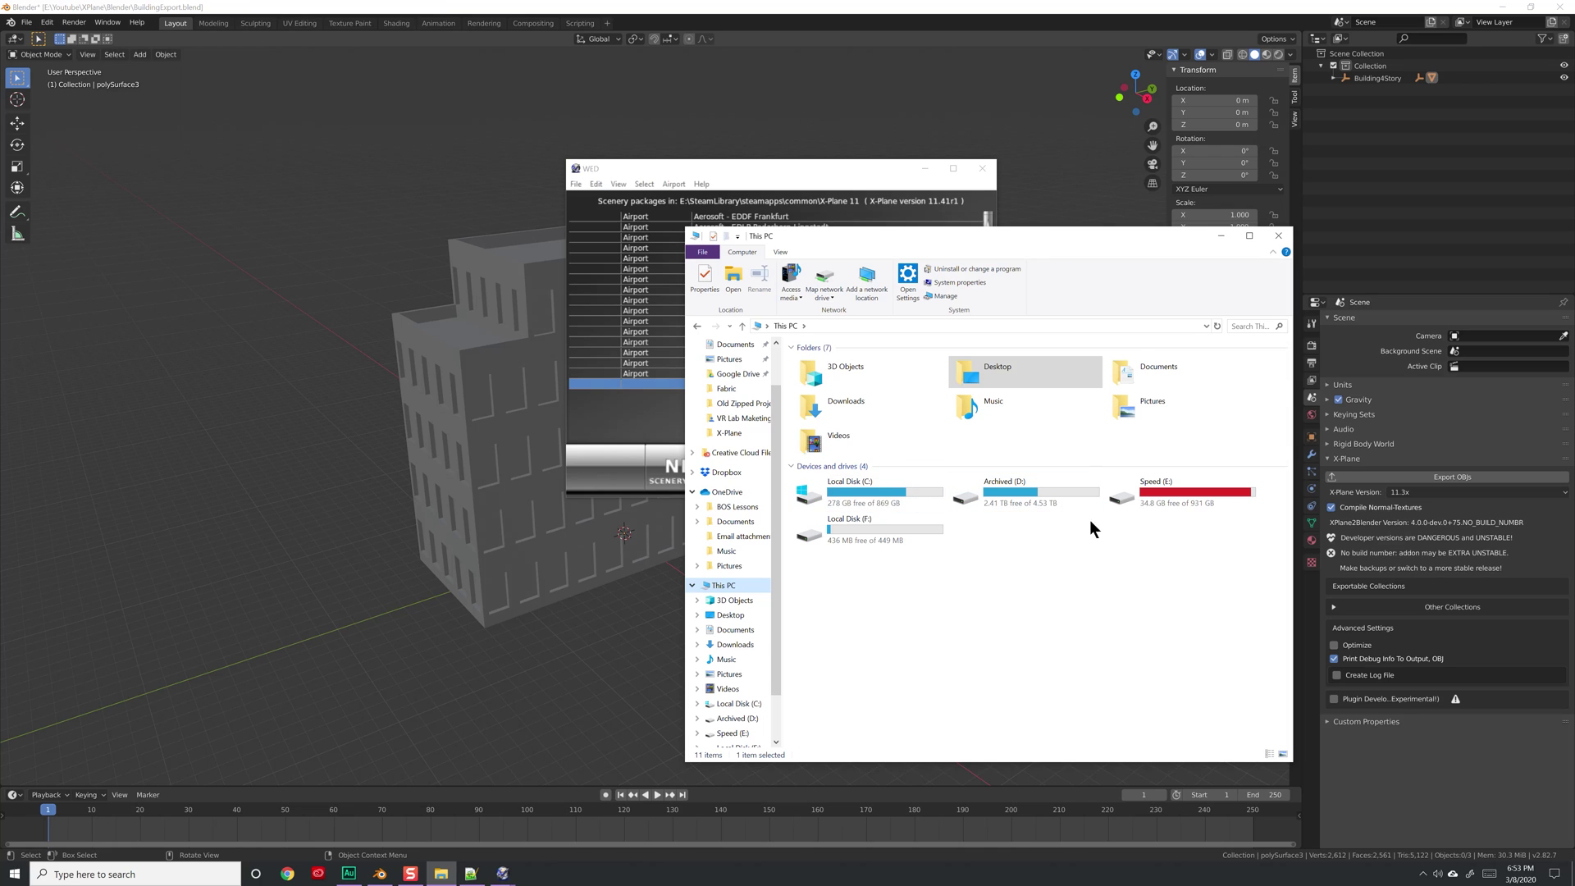
double_click(1181, 496)
double_click(898, 471)
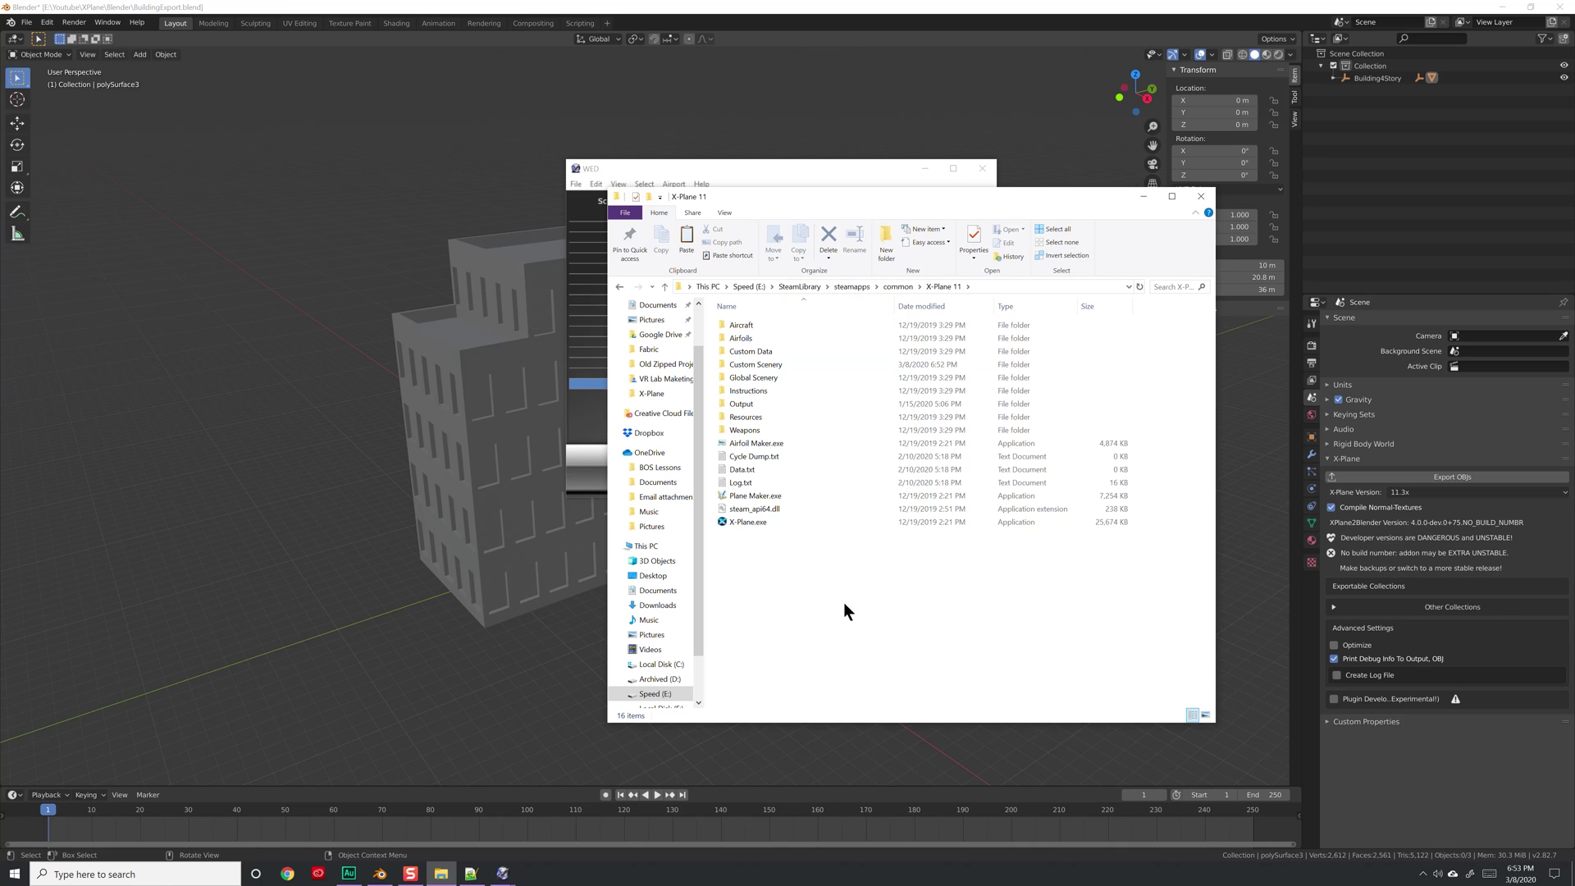
double_click(753, 364)
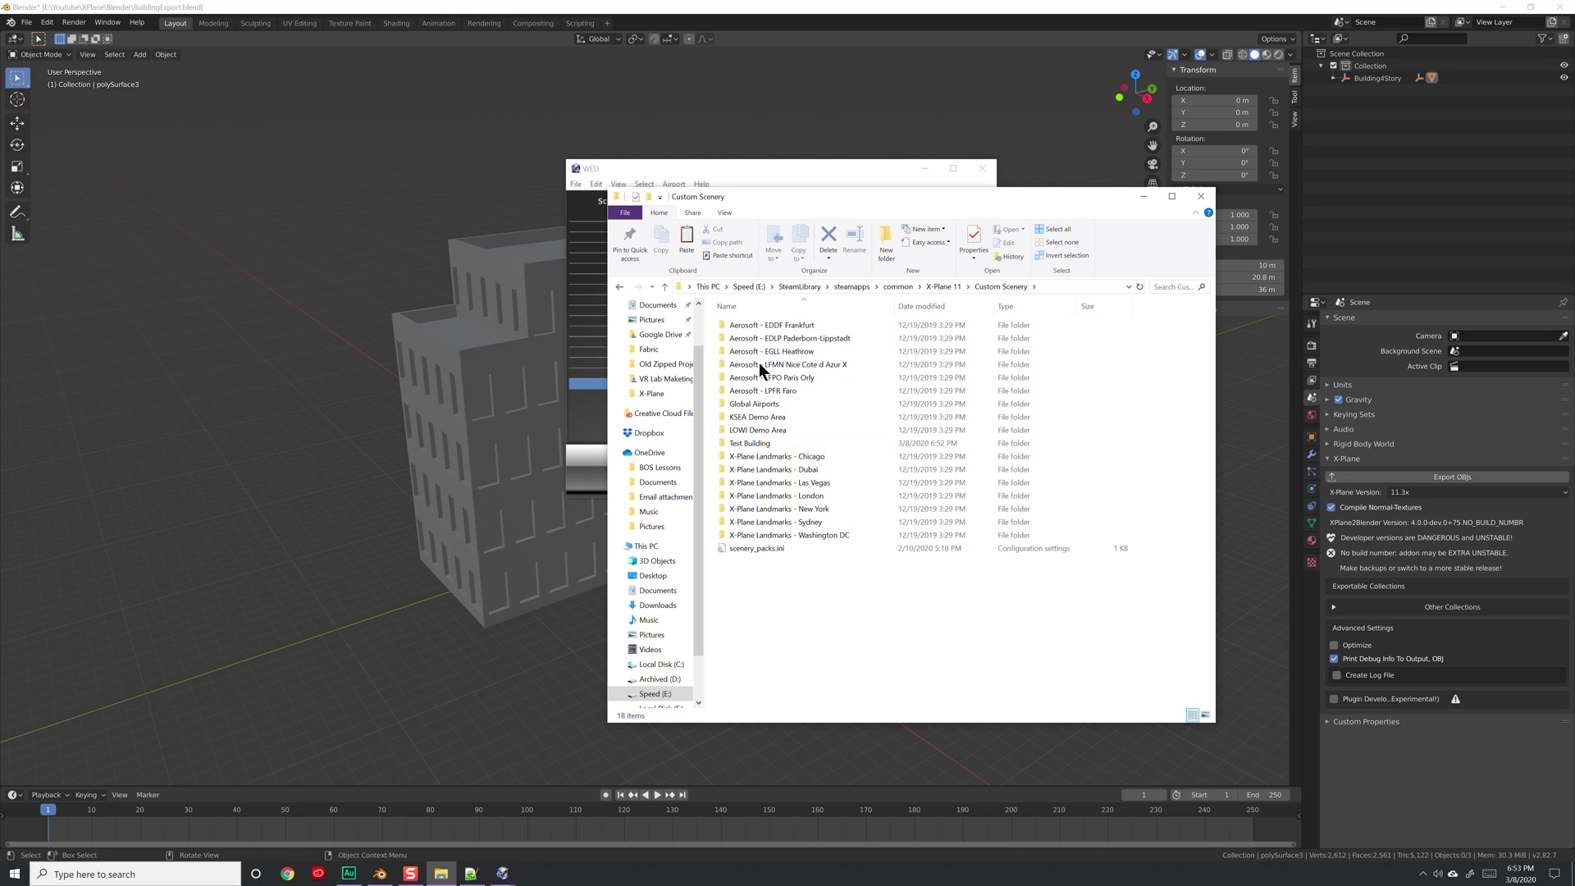
drag(756, 204, 987, 235)
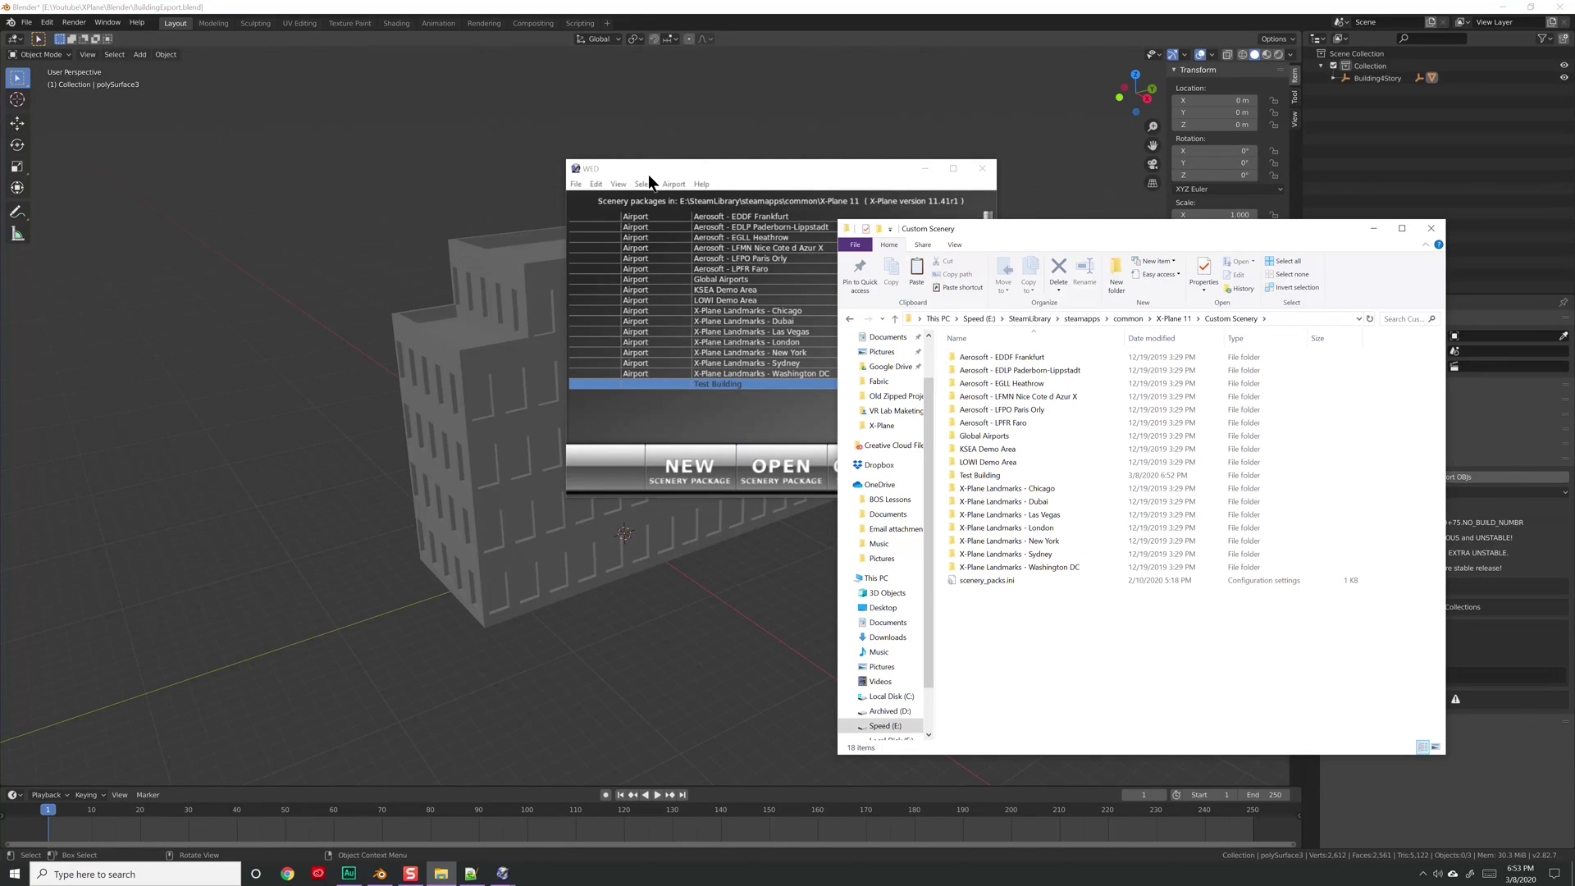
Look inside the Test Building package folder and return to Custom Scenery
double_click(988, 480)
drag(870, 321, 771, 323)
click(751, 321)
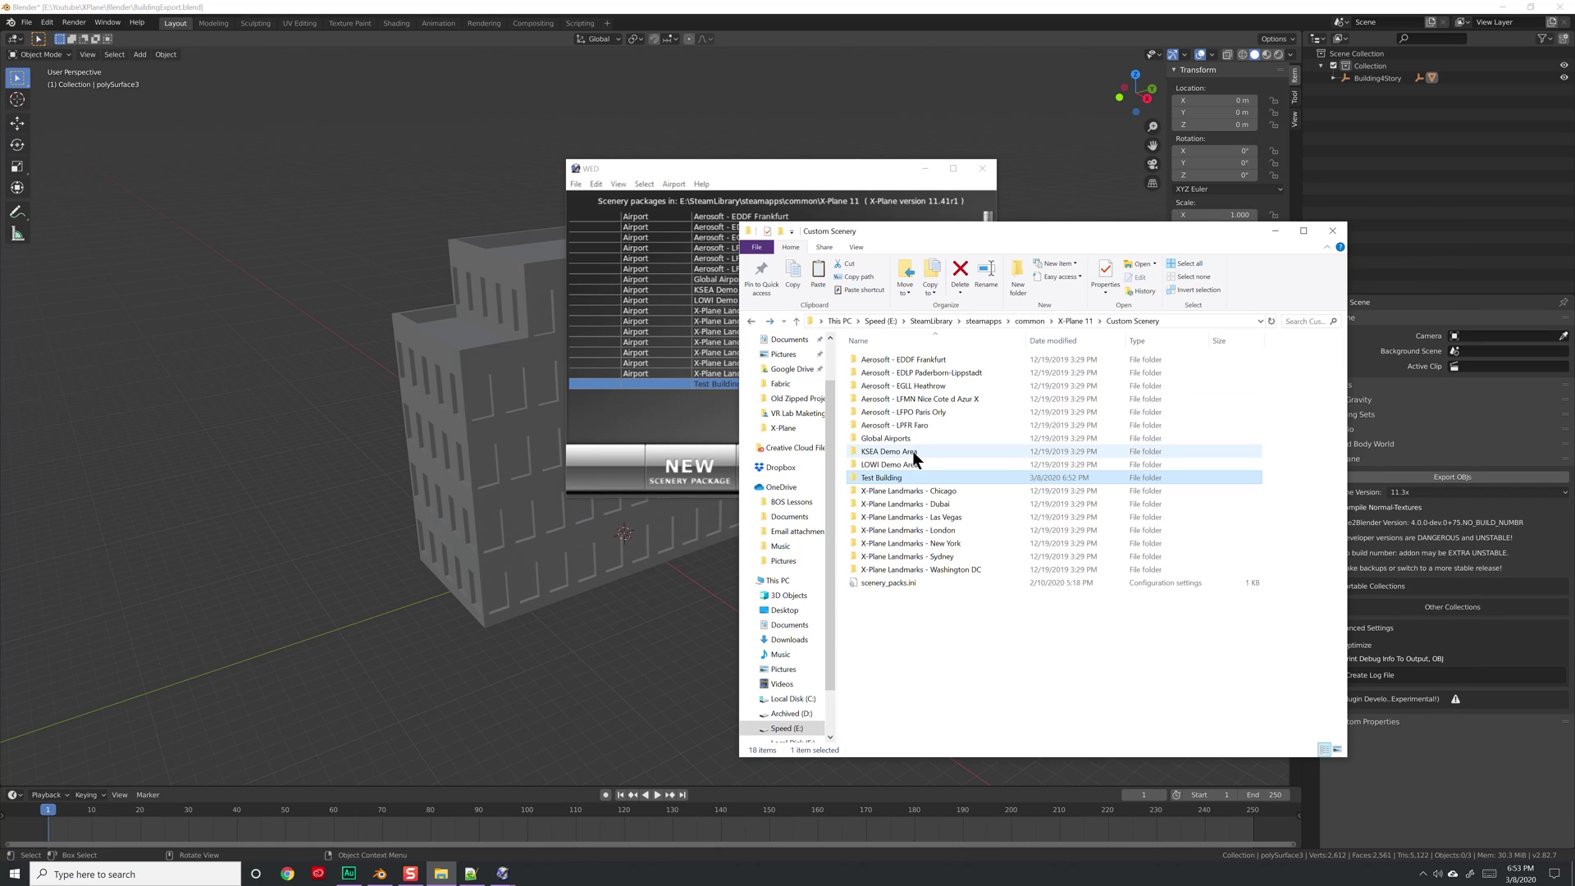
Copy the three Building_Building_M textures and Building4Story.obj from the Blender folder into the Test Building package folder
double_click(890, 477)
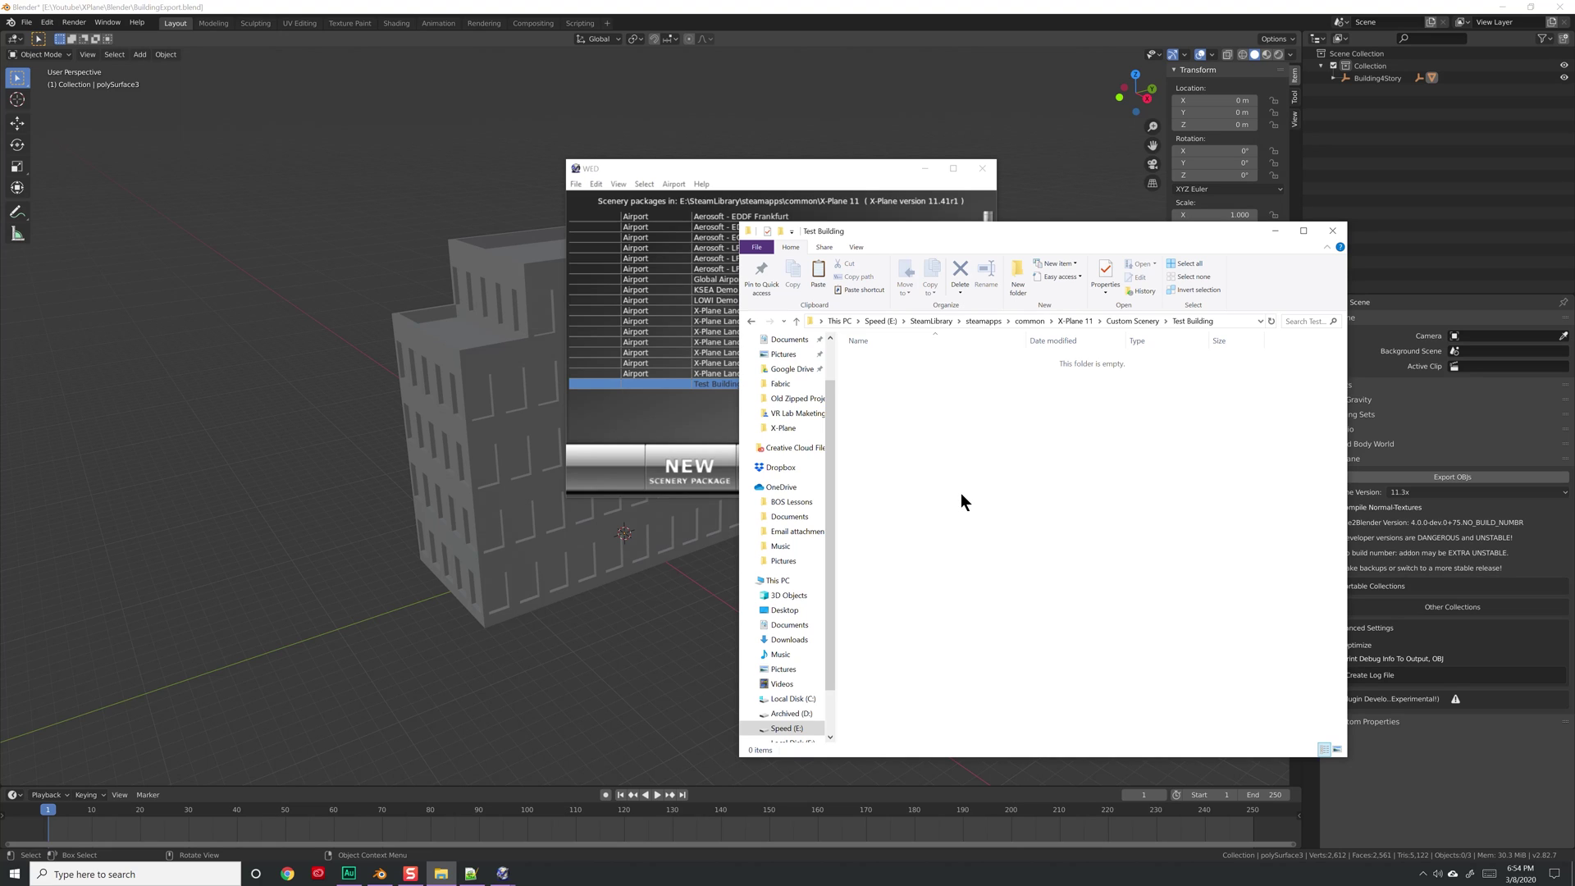
click(442, 874)
click(353, 804)
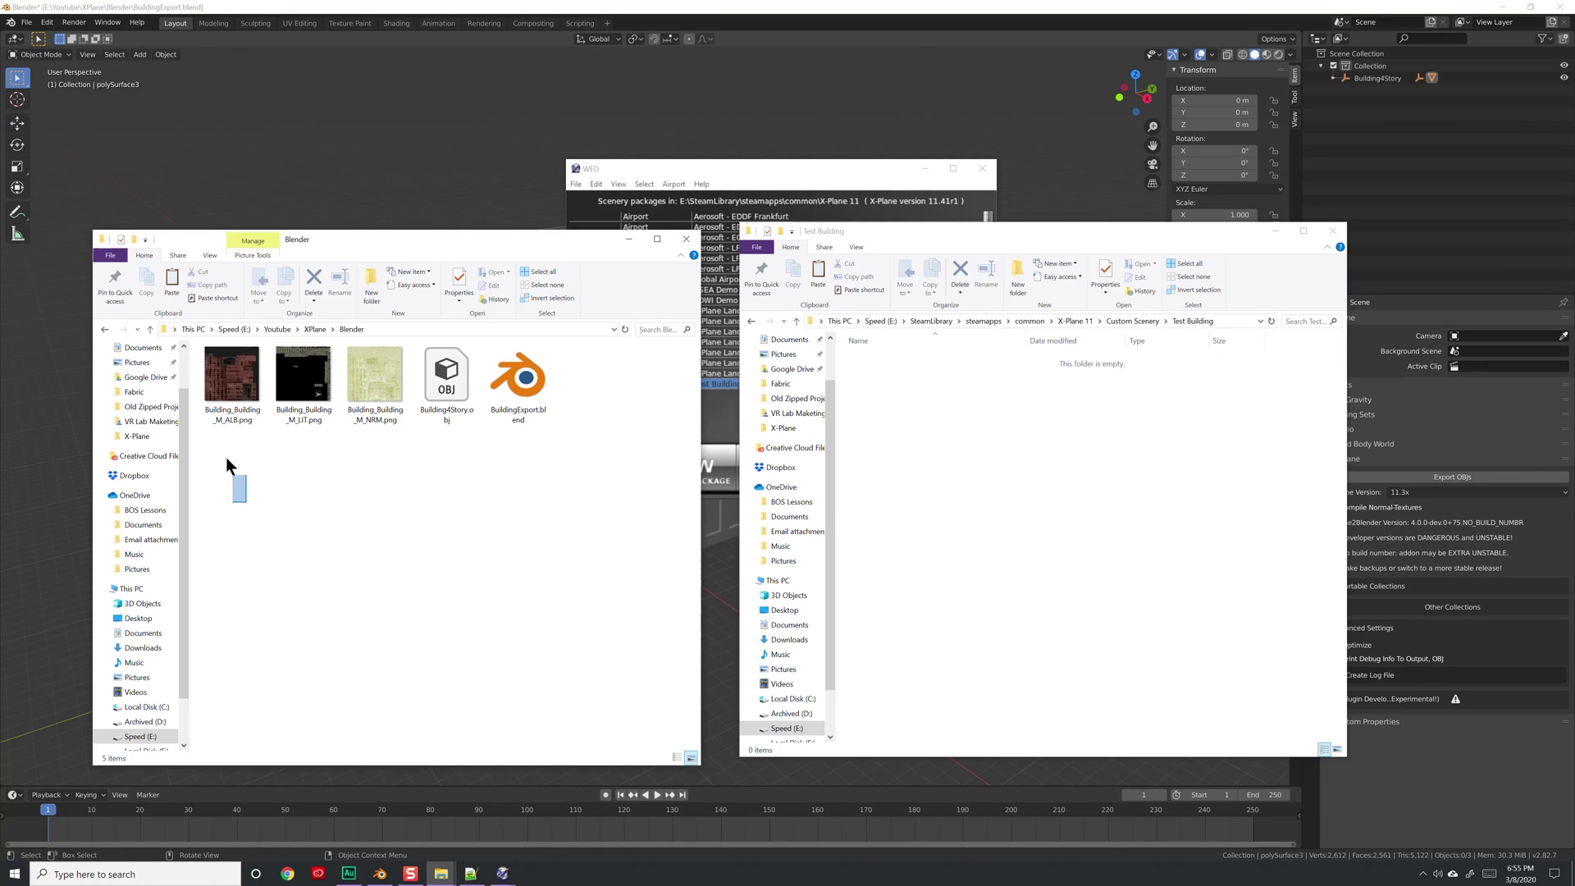
drag(227, 460, 400, 407)
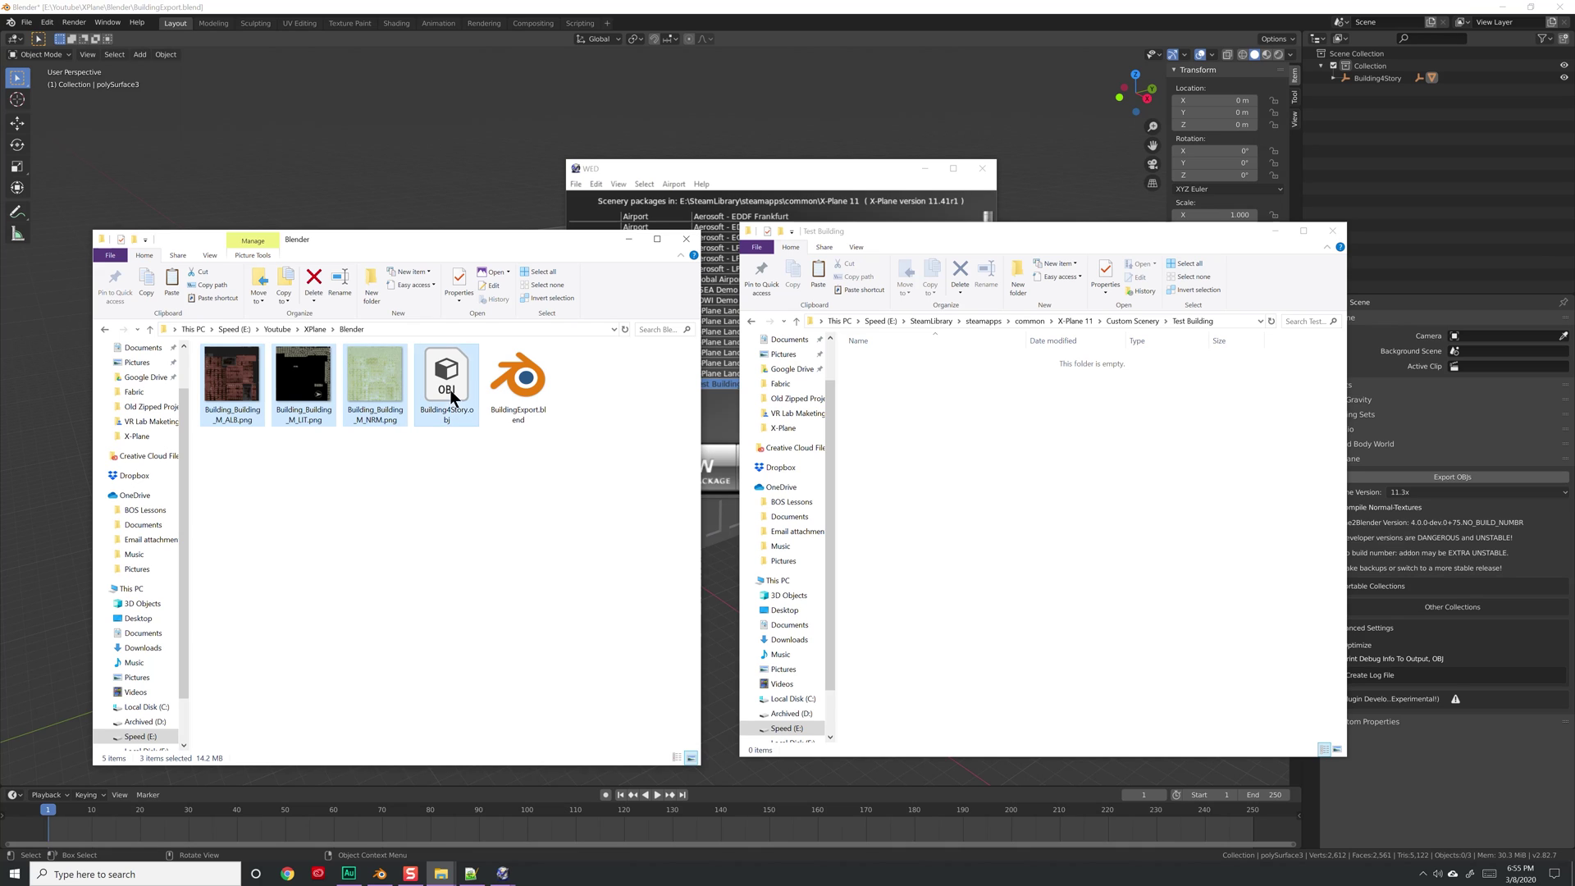
right_click(887, 420)
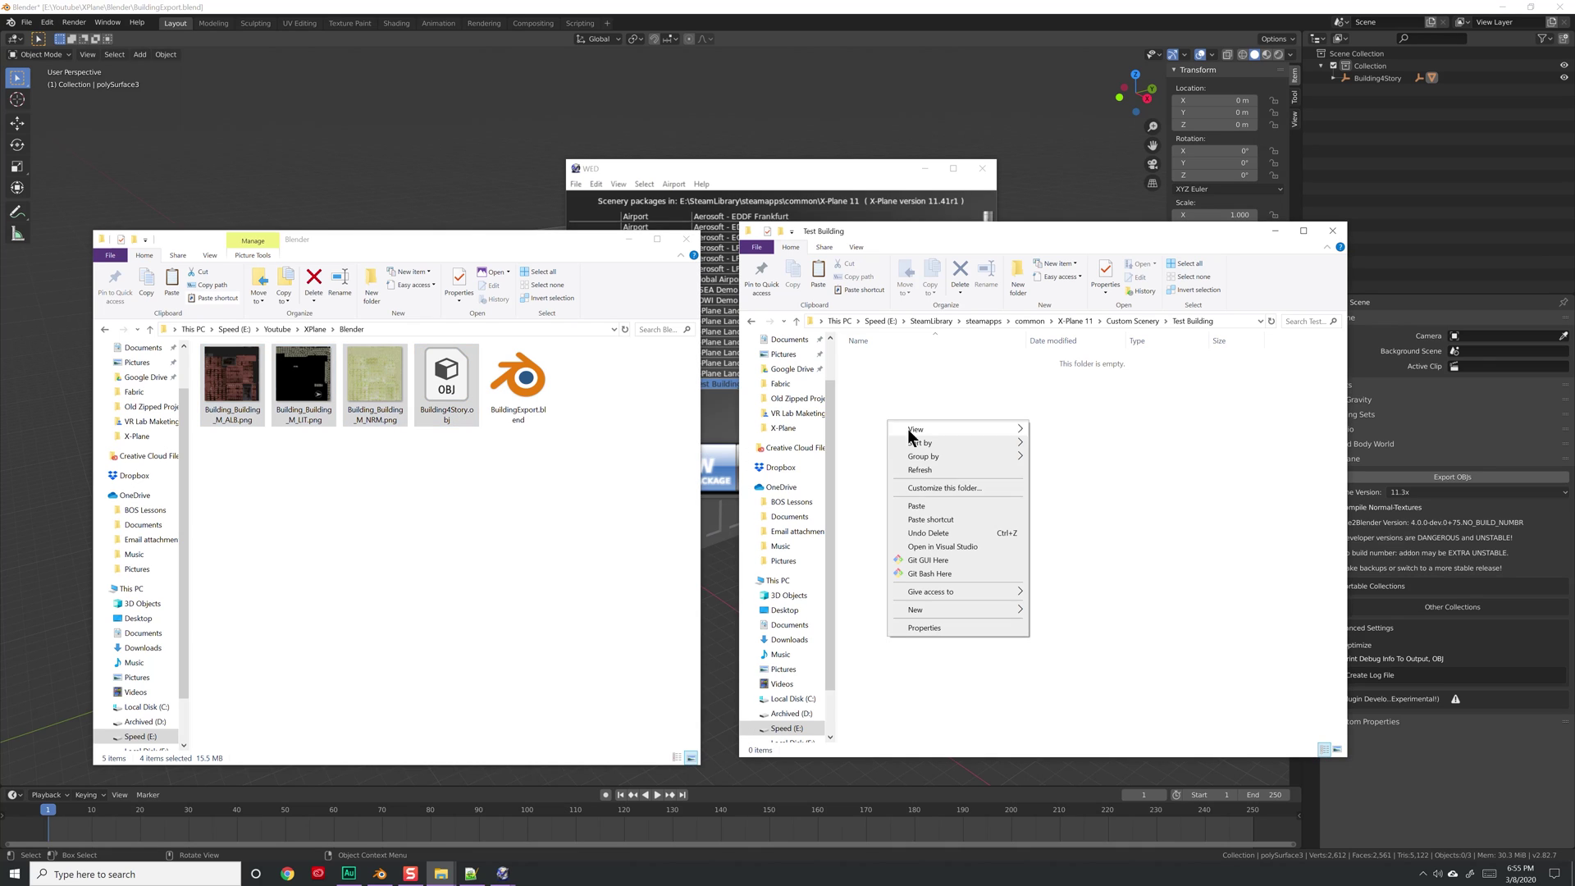
click(922, 506)
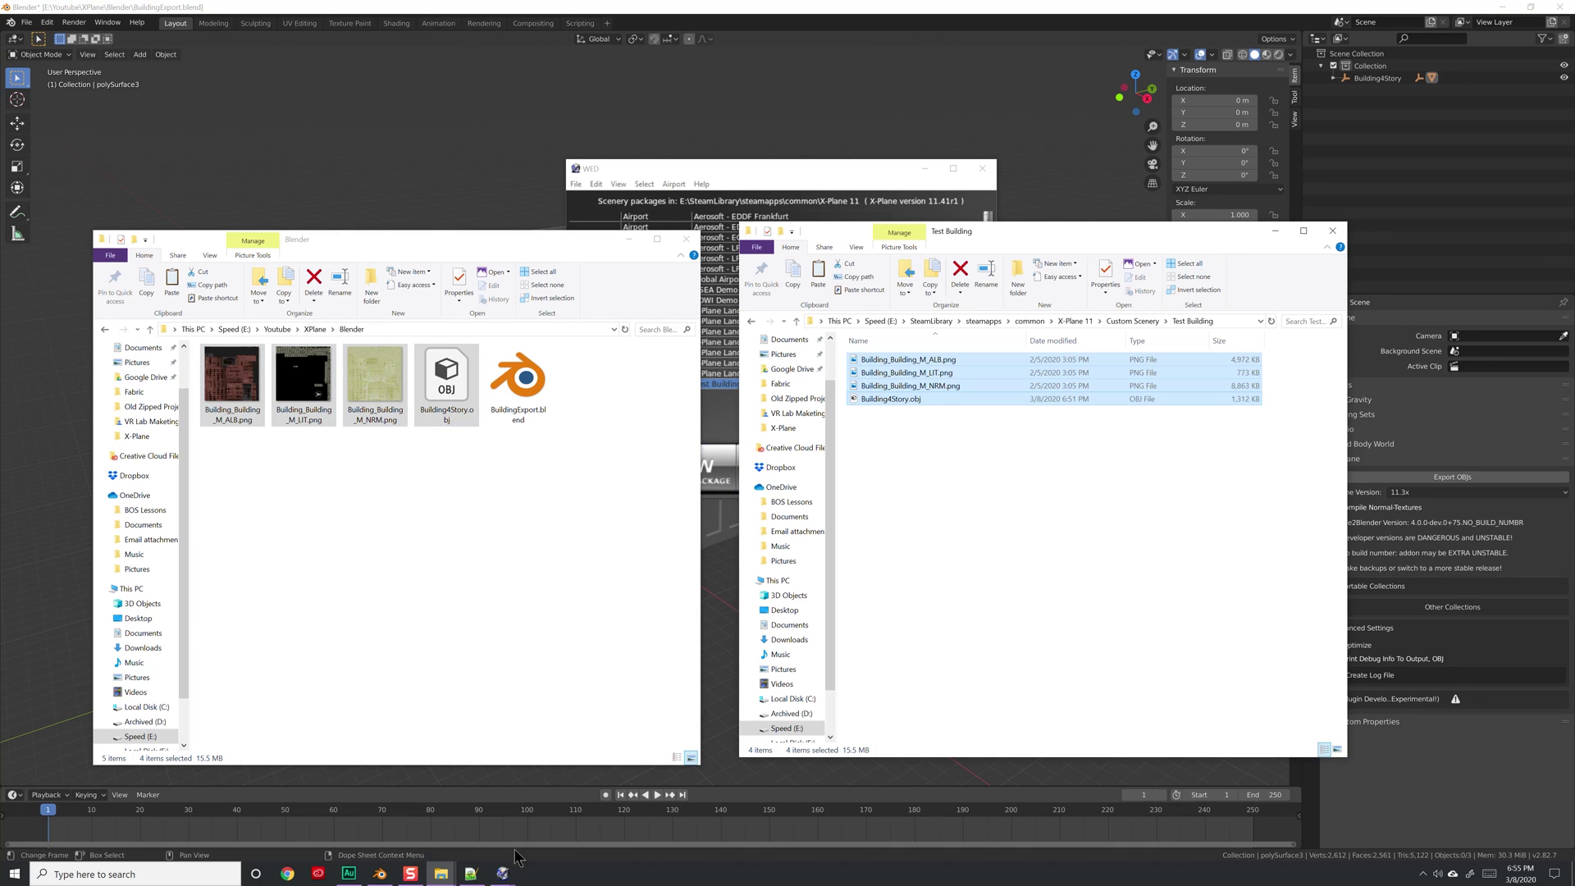
Switch to WorldEditor, close the Test Building package and open it again from the scenery package list
click(500, 874)
click(554, 820)
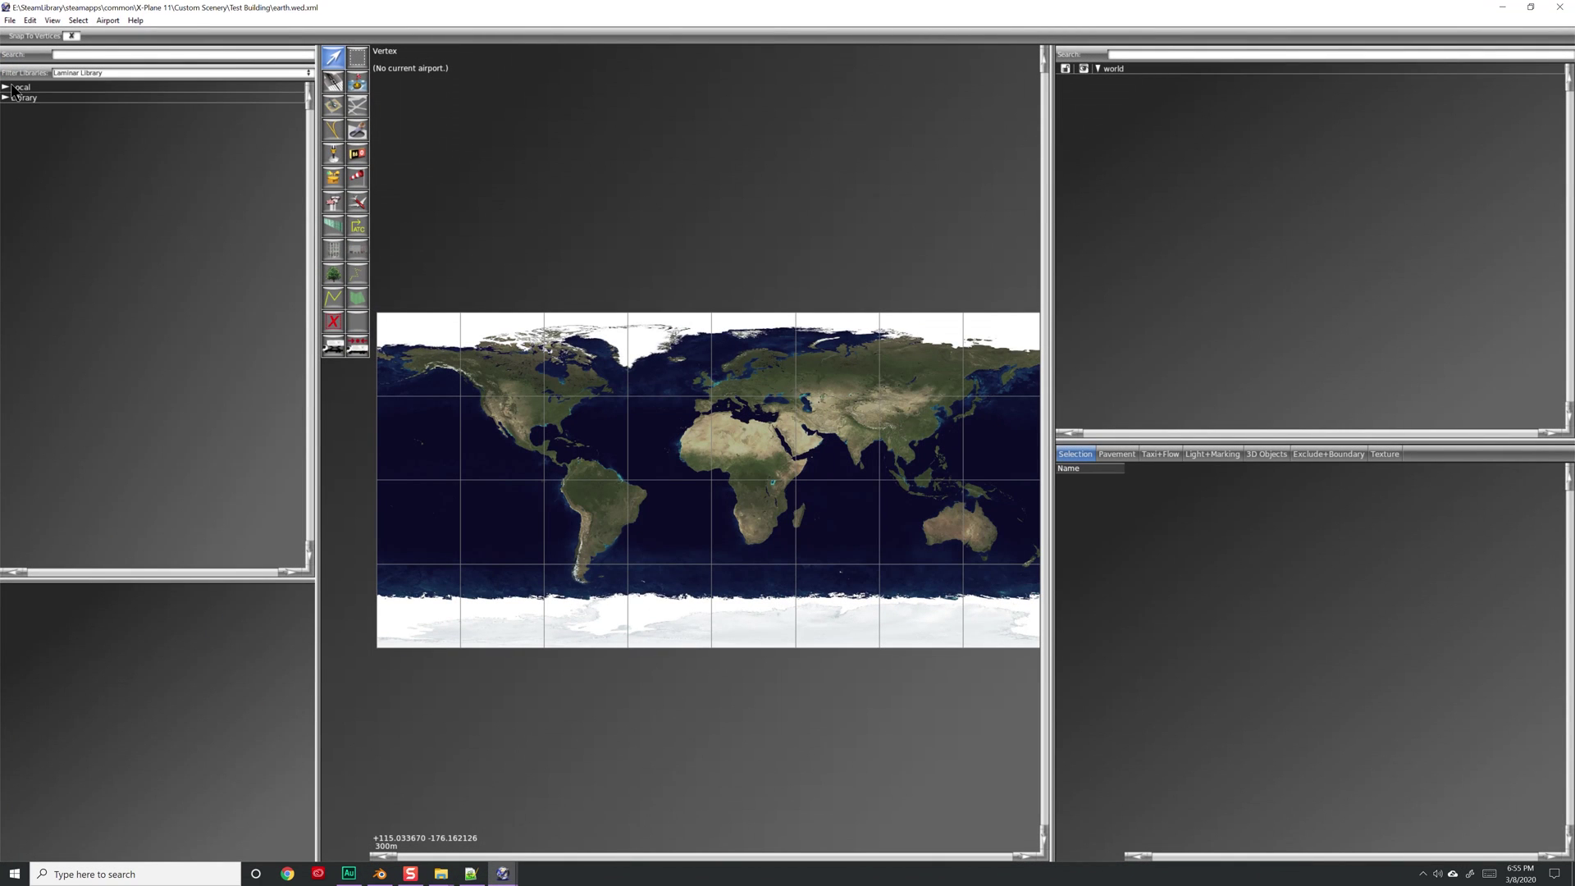
click(10, 21)
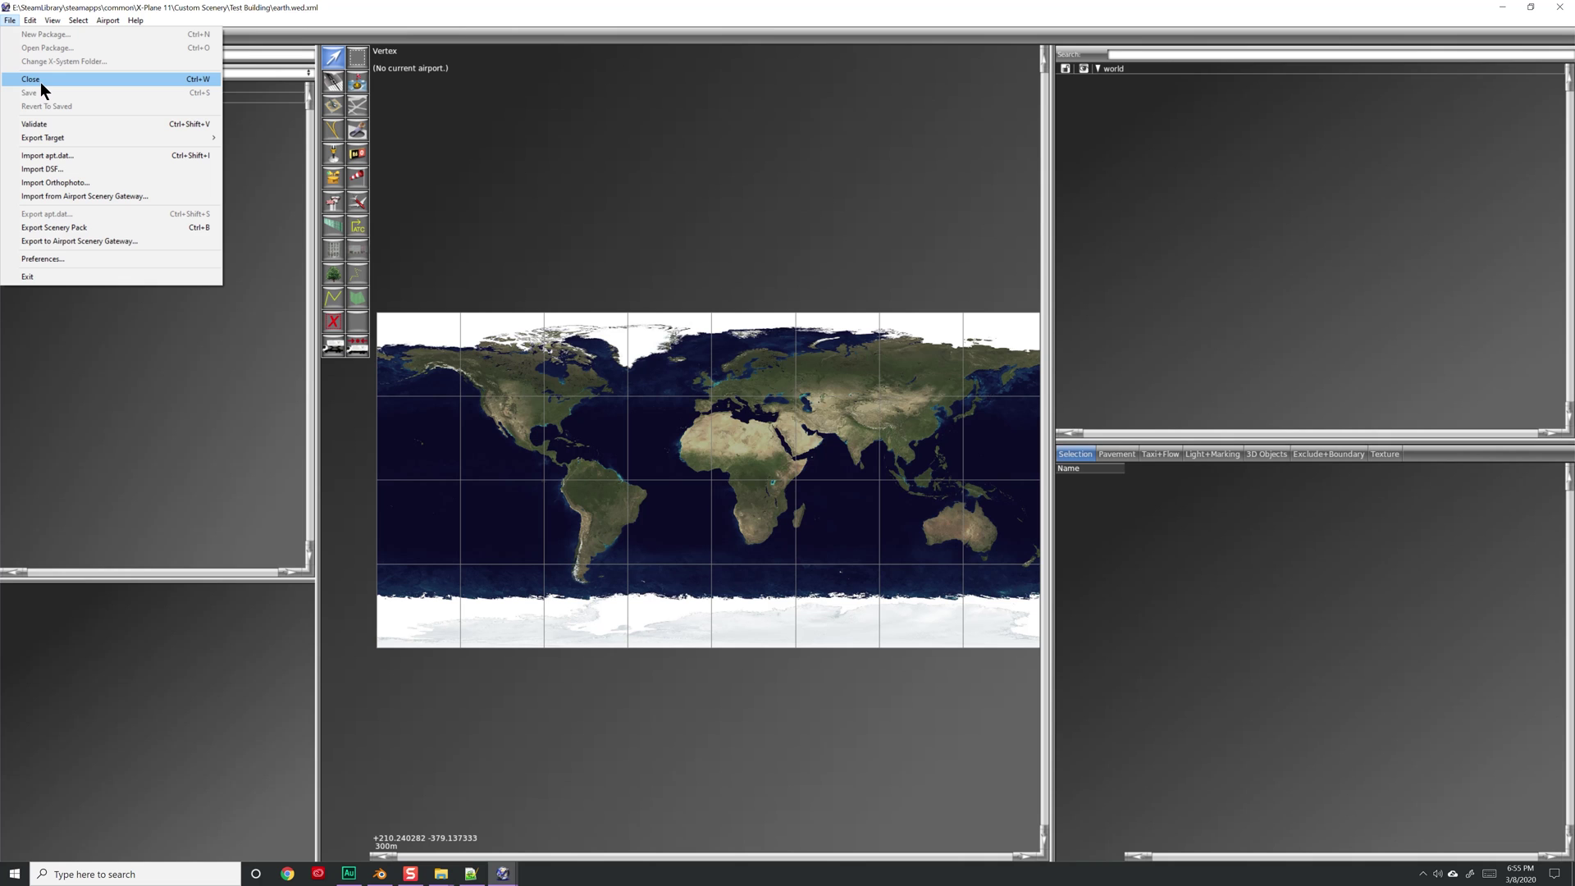
click(41, 82)
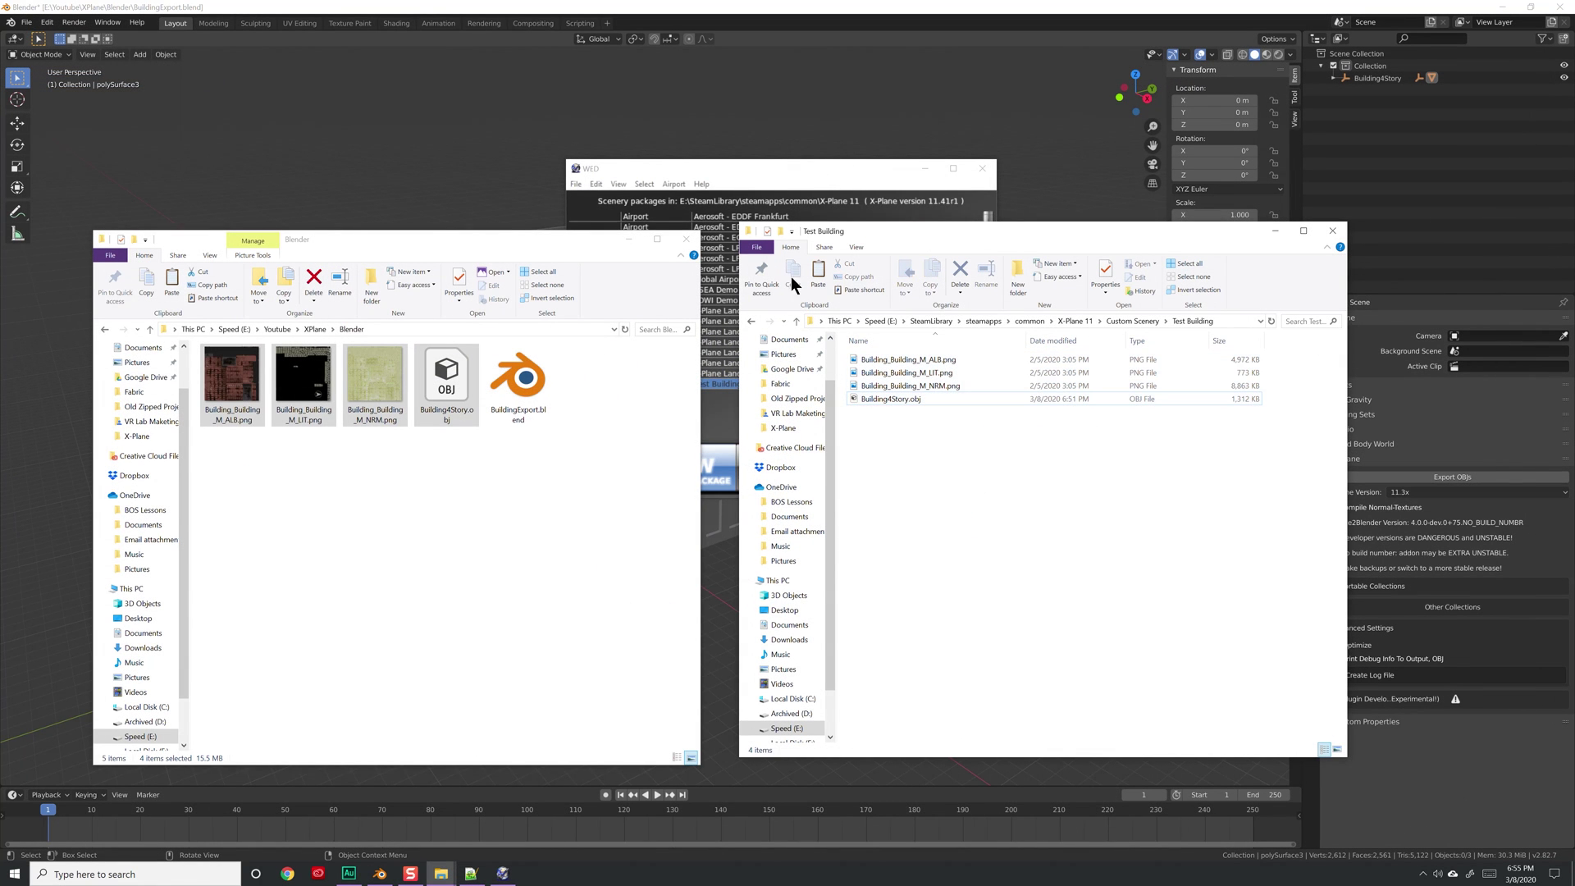
click(759, 170)
drag(759, 170, 732, 150)
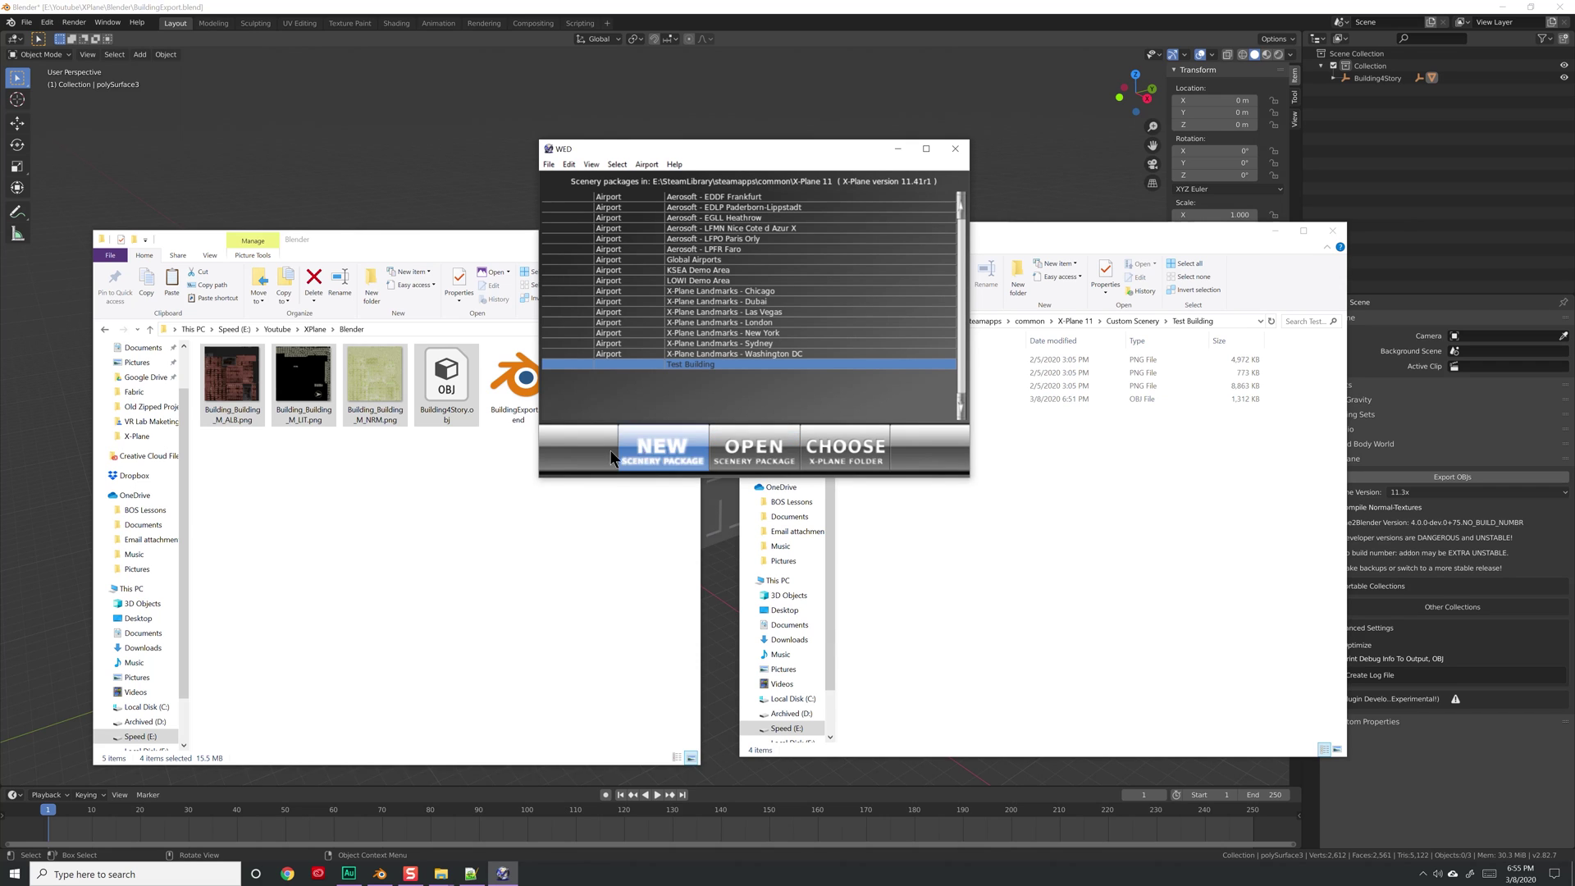
click(754, 449)
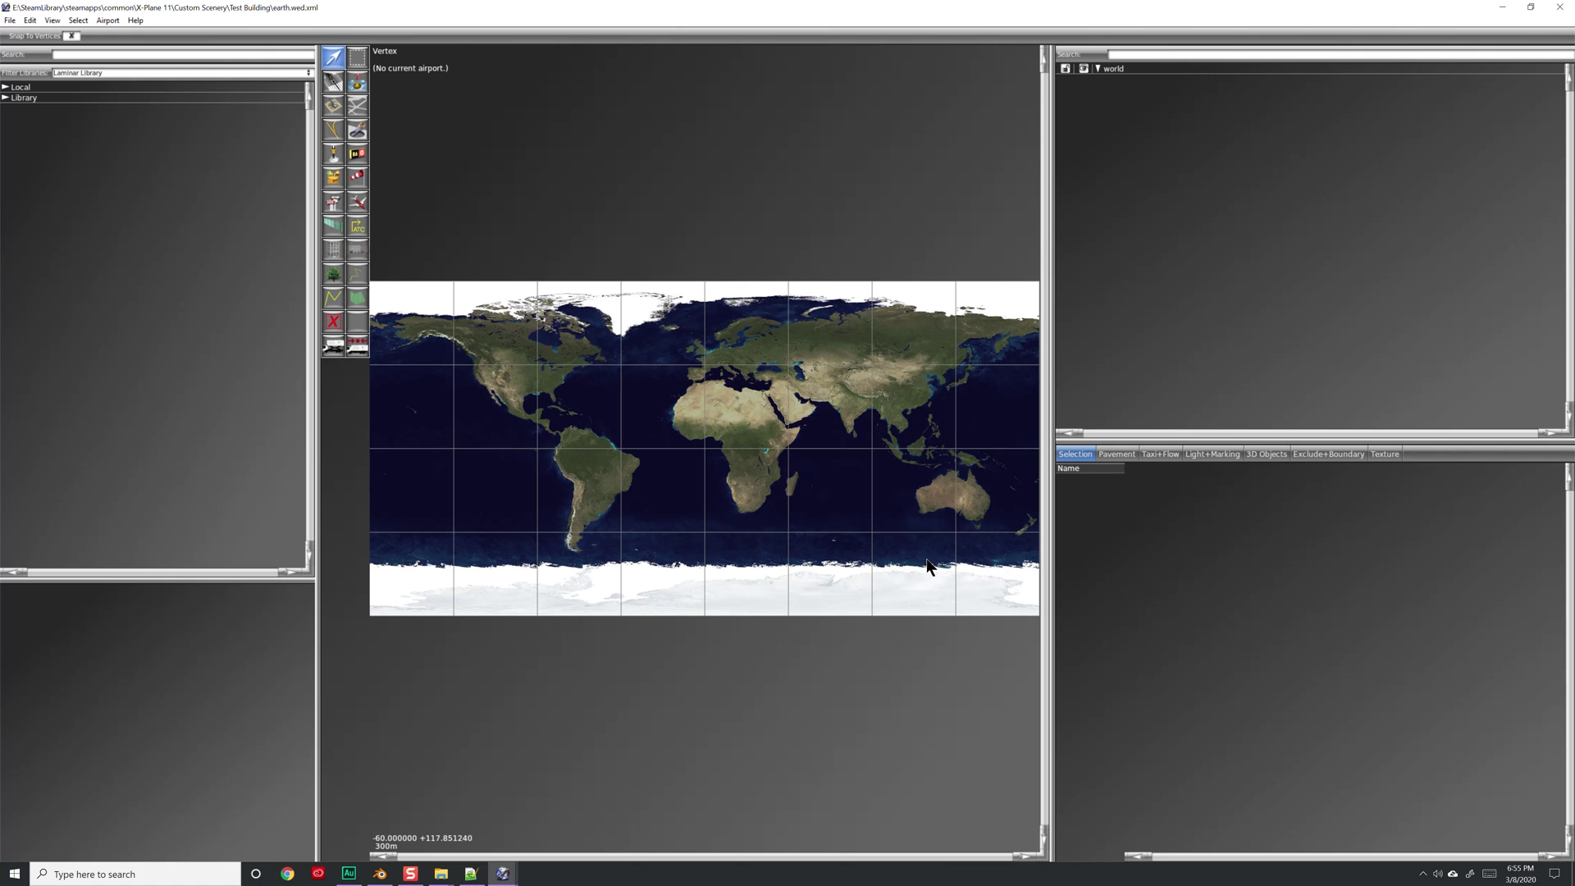
Preview Building4Story.obj from the Local library group and inspect the model from several angles
click(5, 87)
click(47, 98)
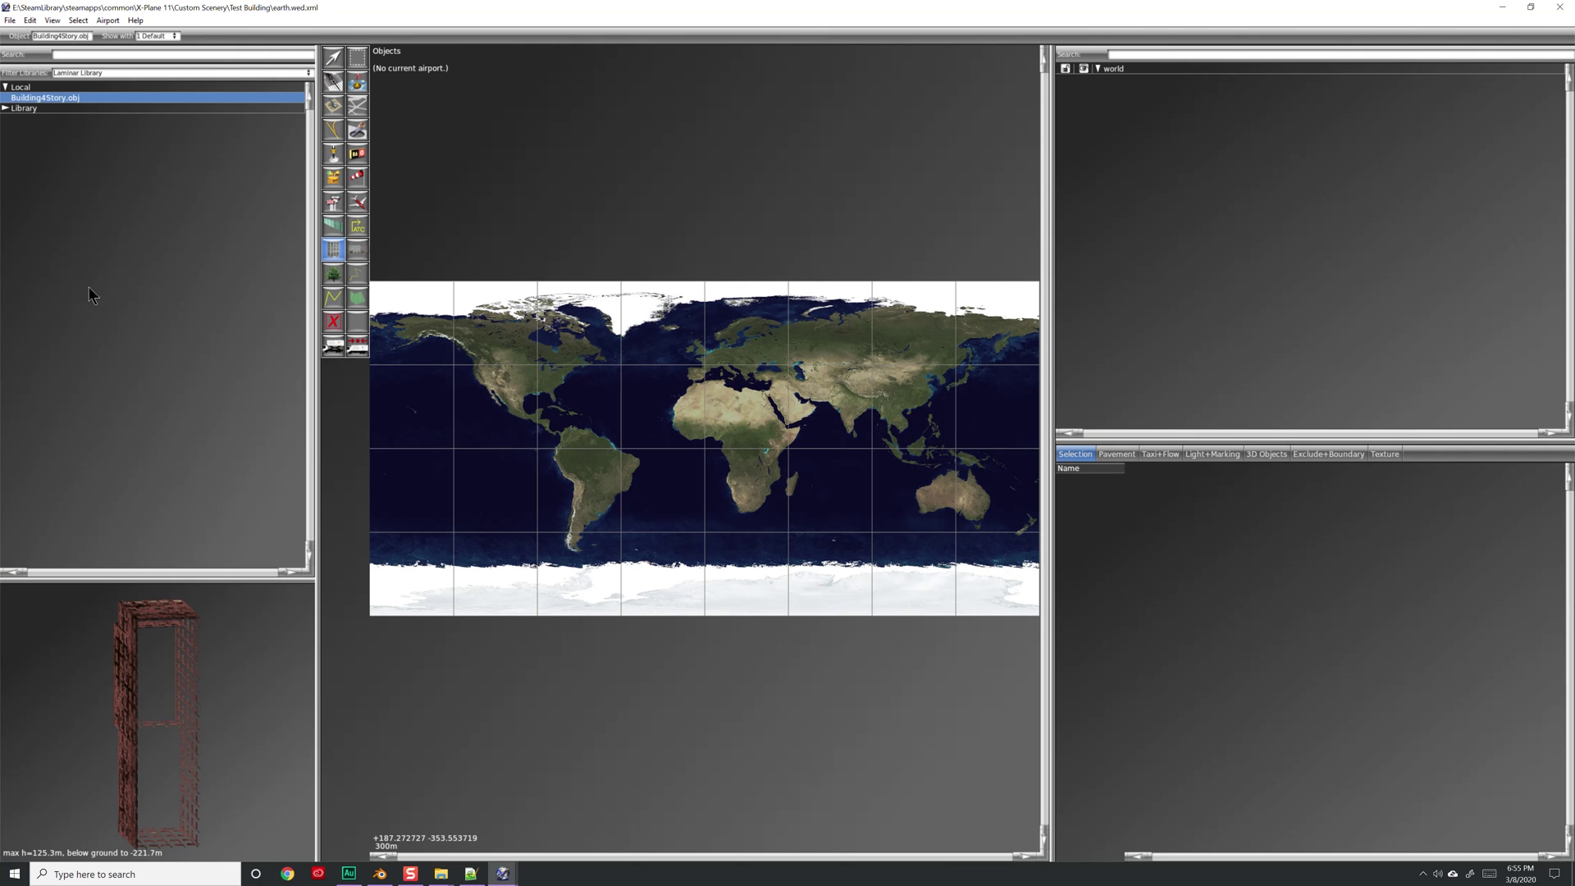
drag(215, 623, 160, 703)
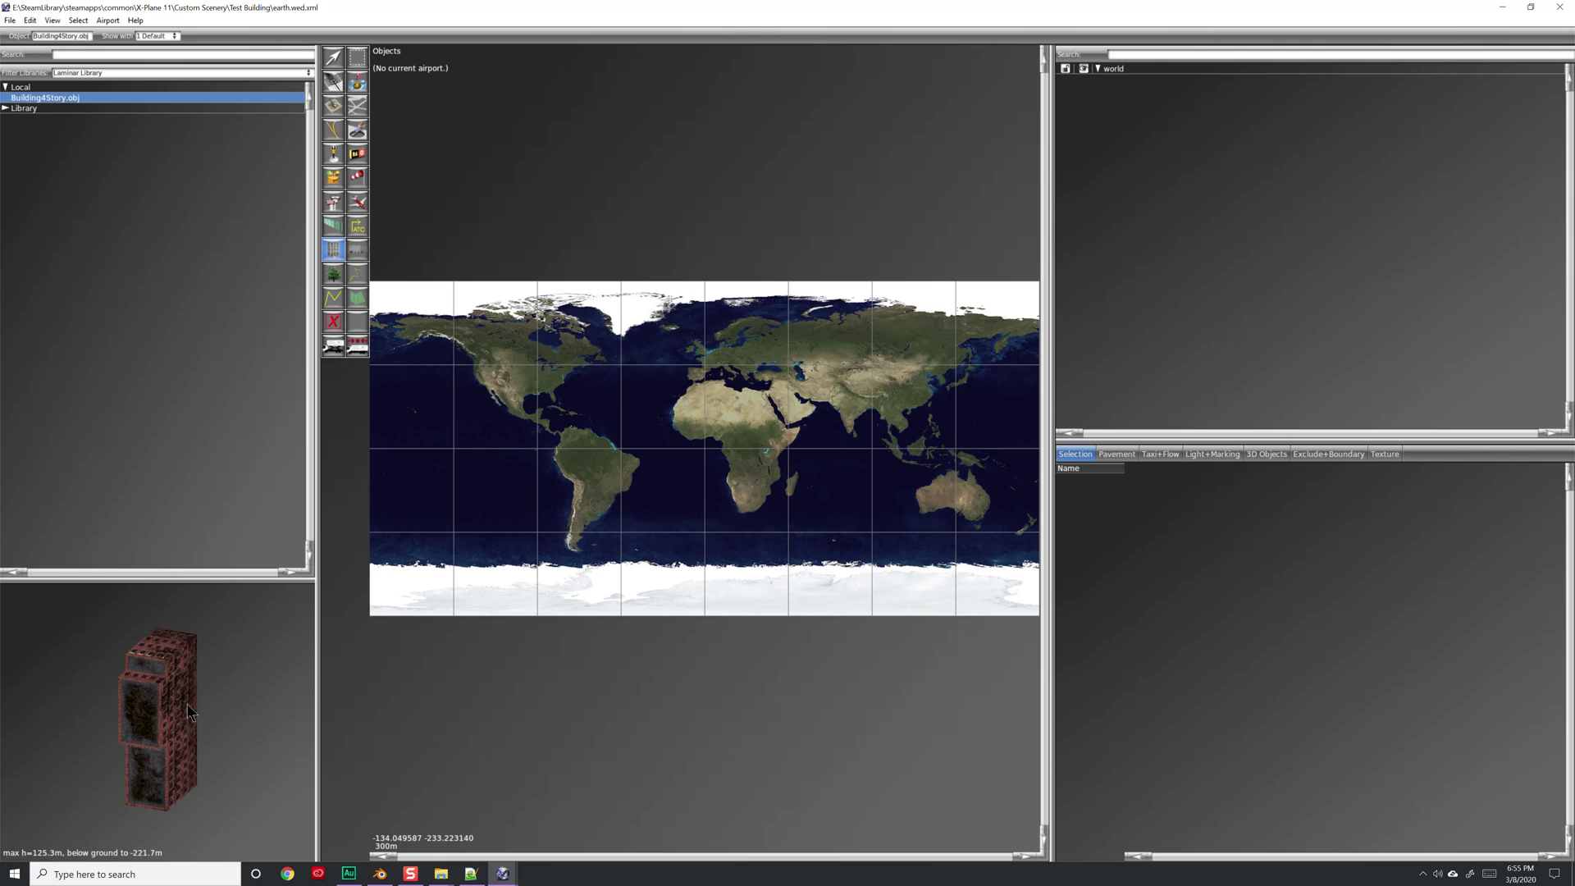
drag(188, 712, 225, 730)
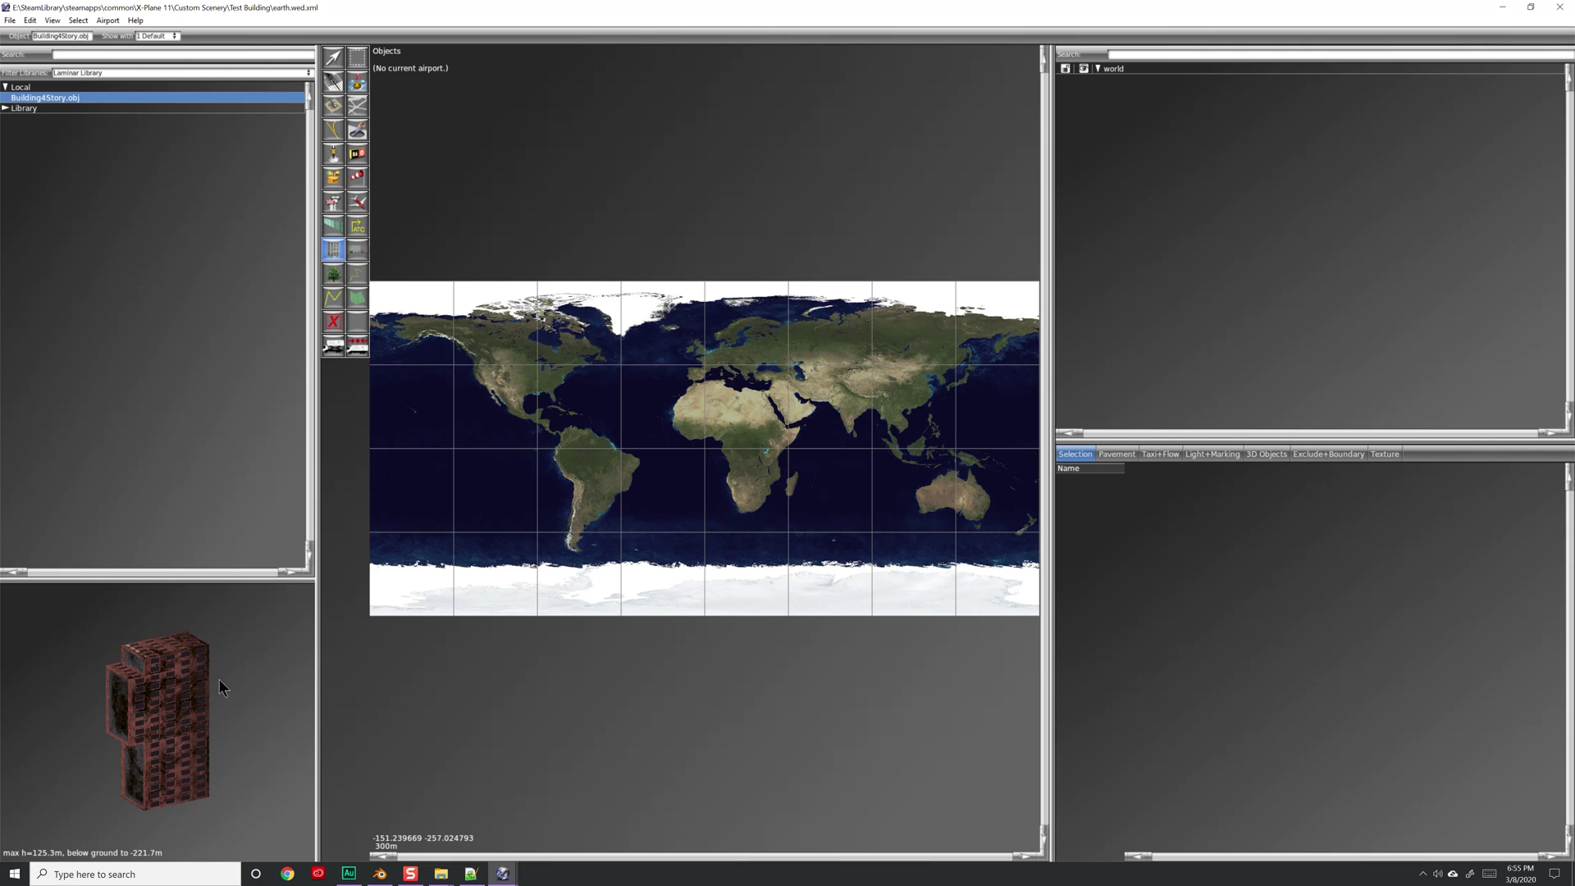
Switch to Blender and delete the polySurface1 and Building4Story parent empties, keeping the polySurface3 mesh
click(379, 873)
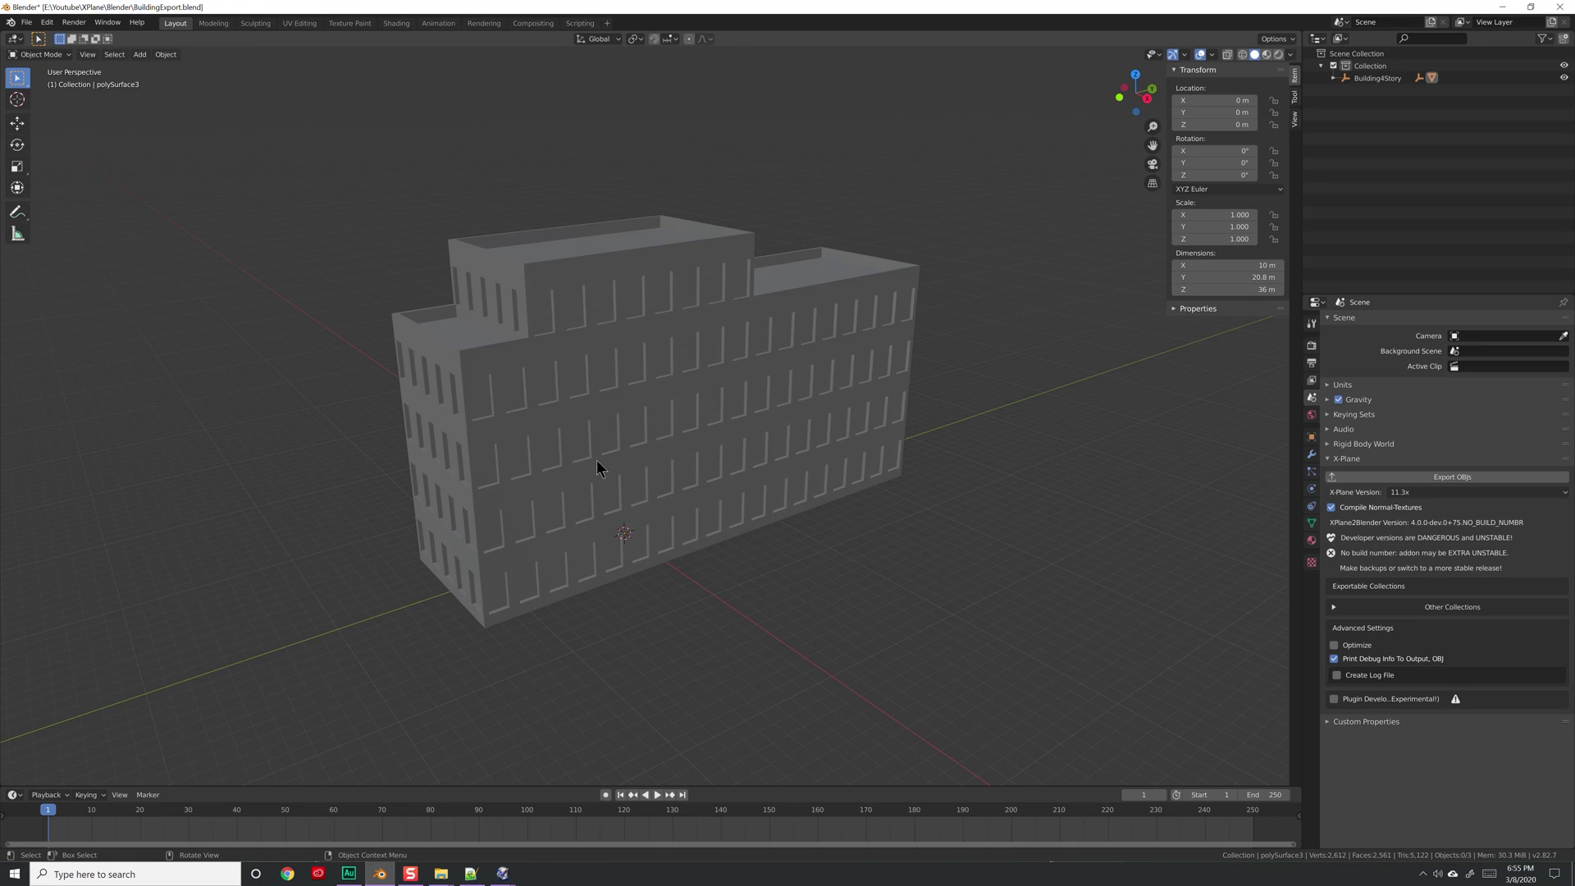
click(1382, 78)
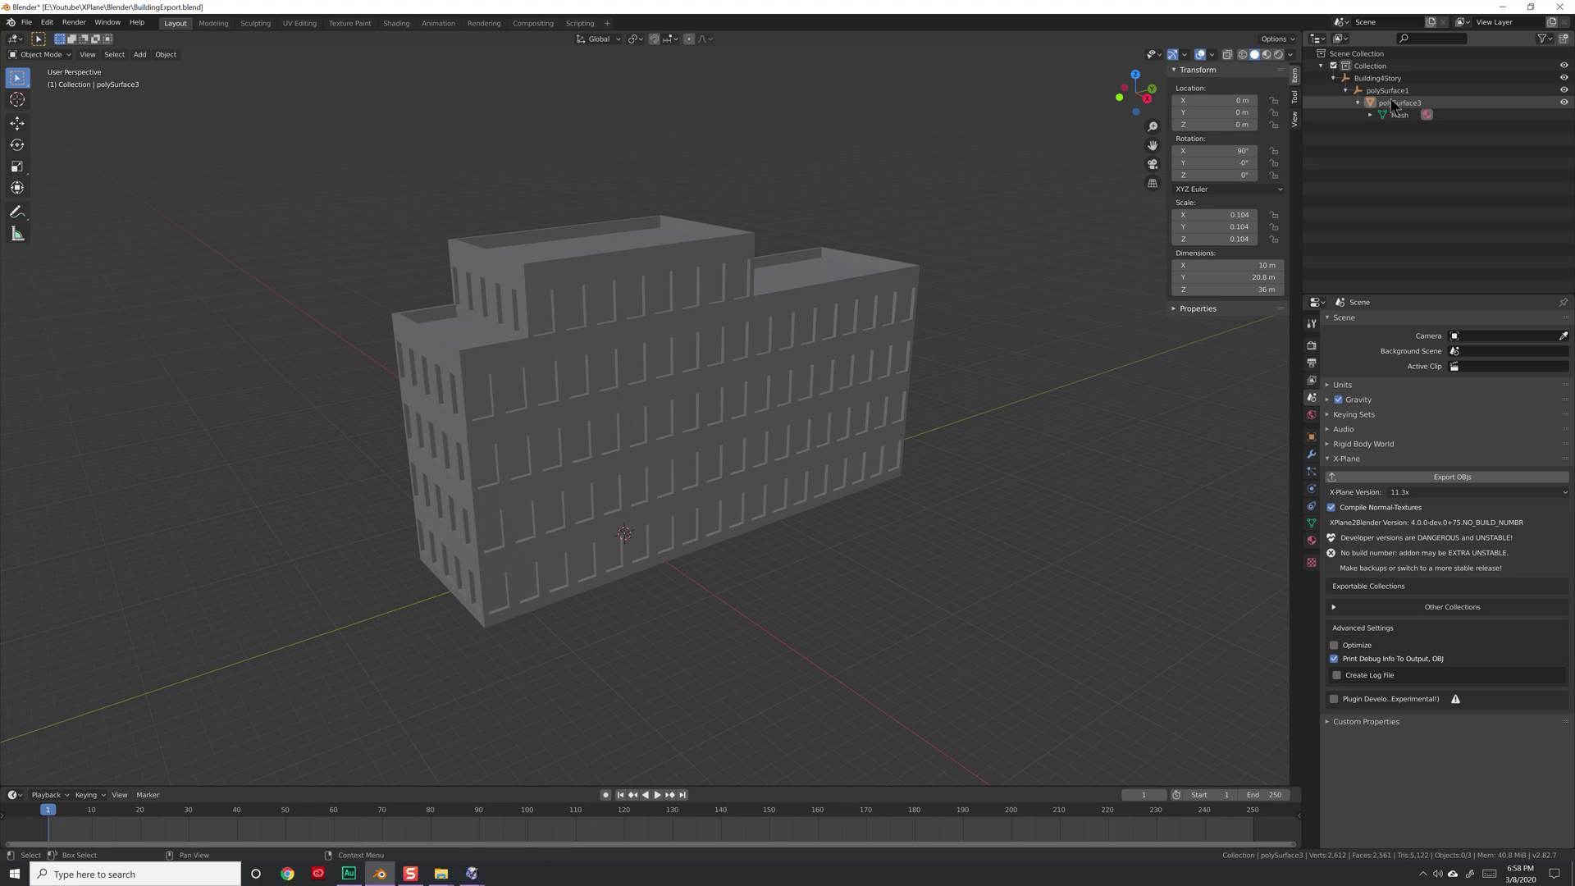
click(1391, 103)
right_click(1391, 105)
click(1378, 171)
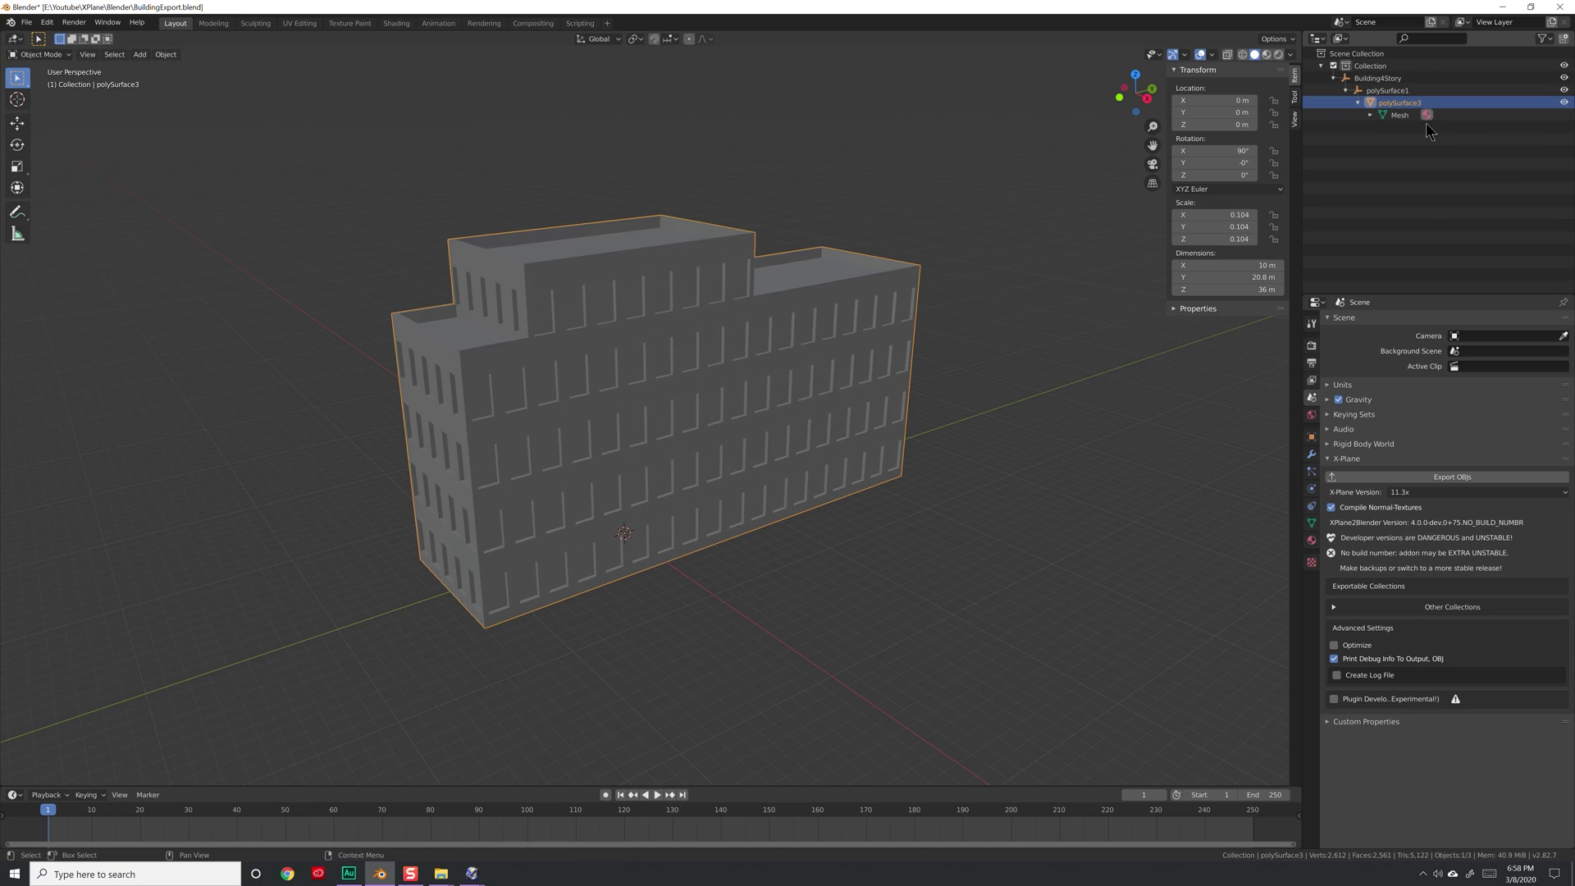
click(1386, 90)
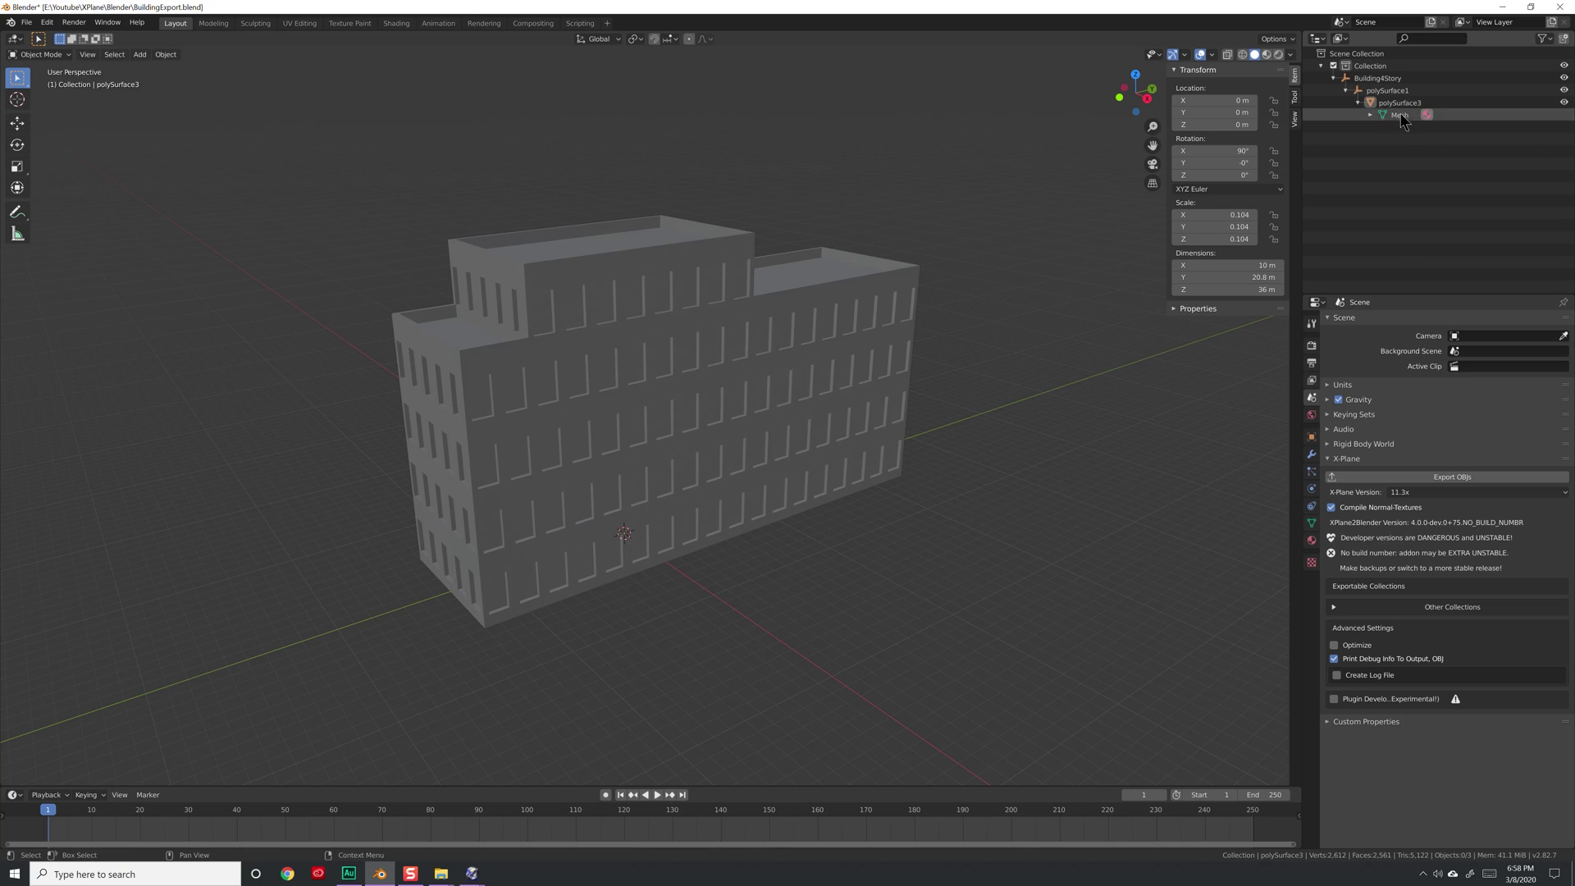
right_click(1386, 90)
click(1368, 122)
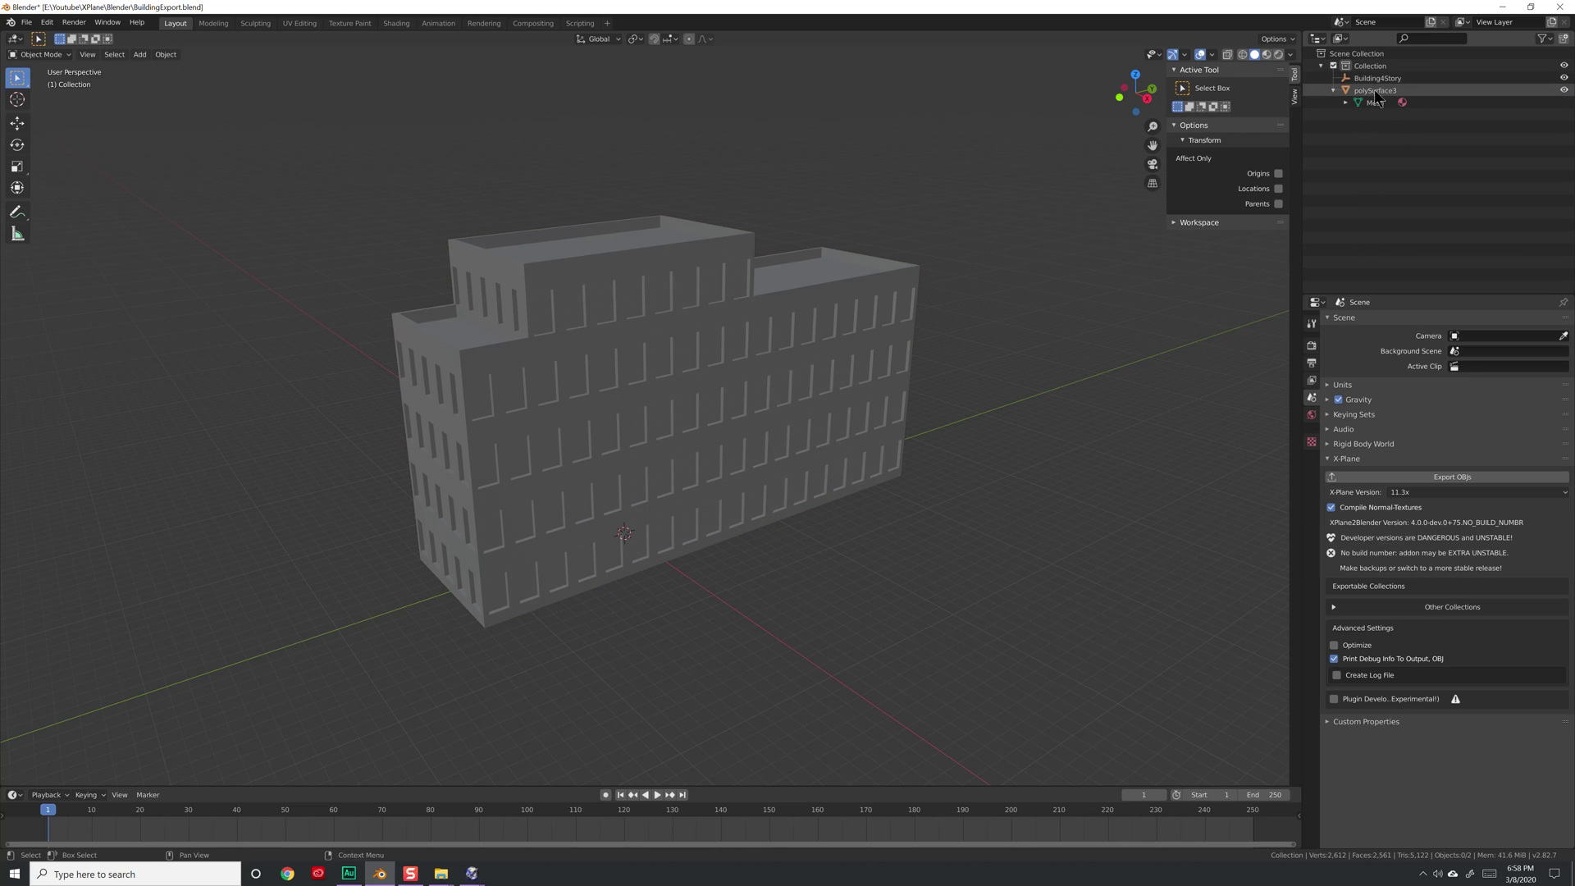
click(1376, 78)
right_click(1370, 80)
click(1361, 81)
Rename the polySurface3 mesh object as Building4Story
click(1375, 78)
double_click(1376, 78)
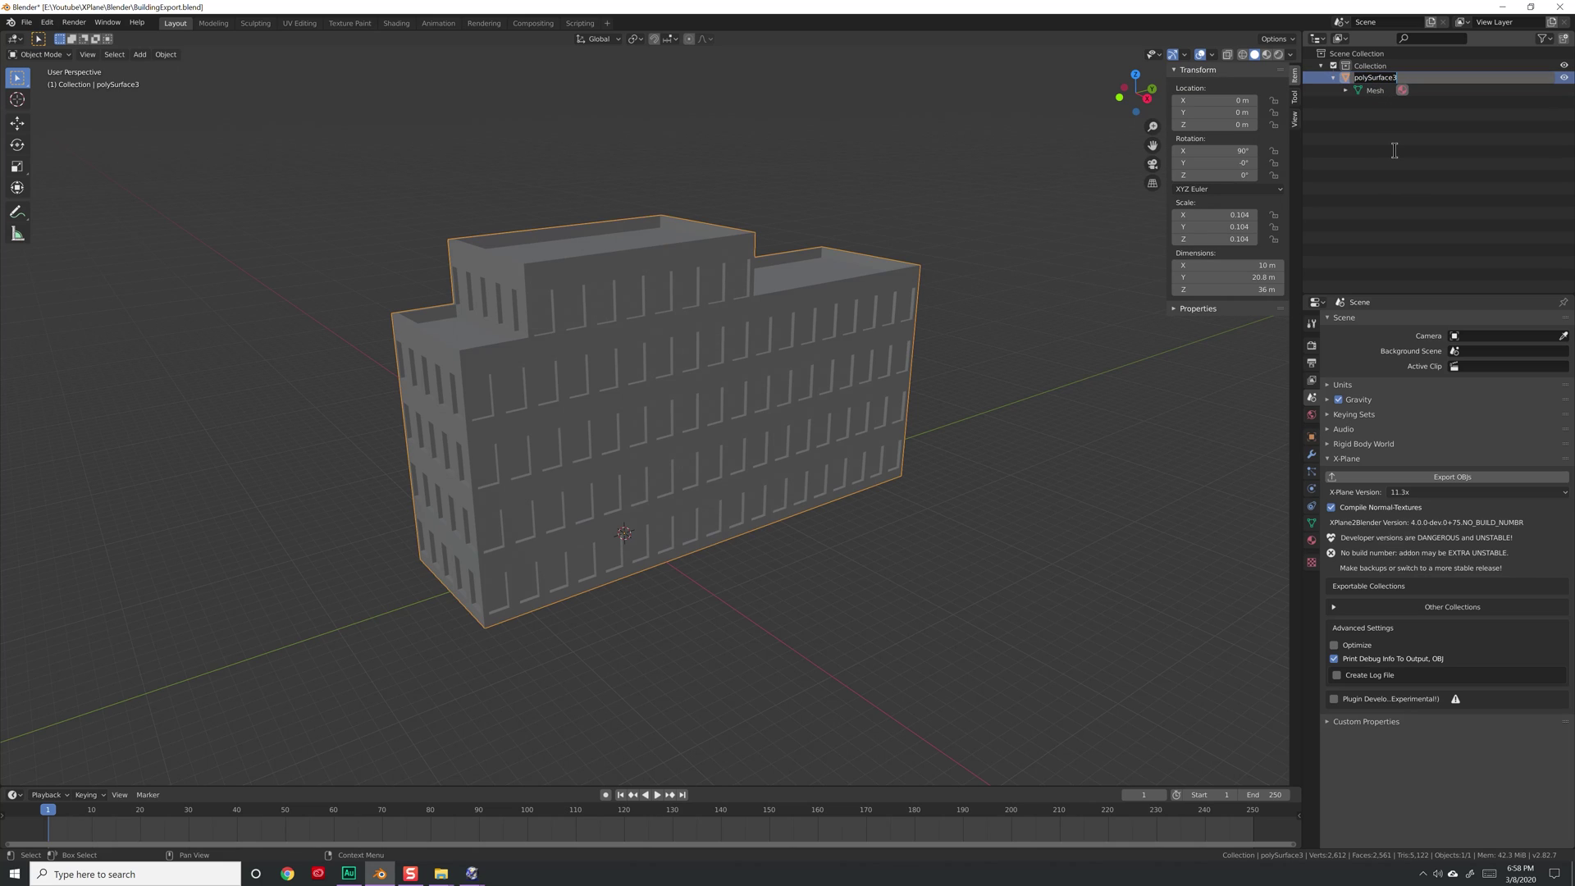
text(Building4Story)
key(Return)
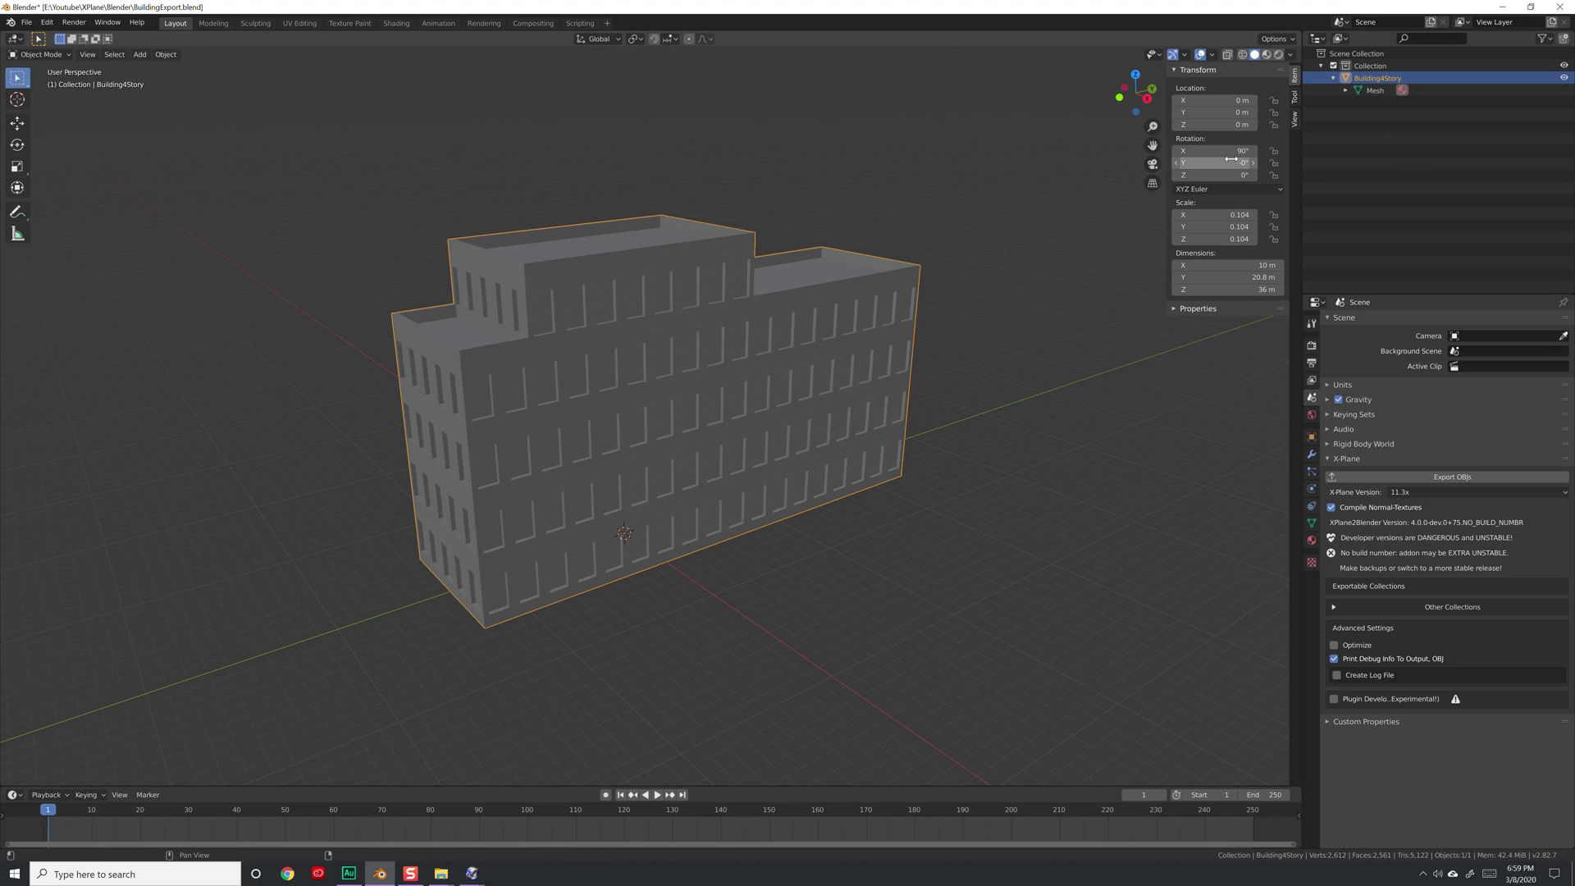
Apply the rotation and scale of the Building4Story object
click(963, 254)
click(740, 343)
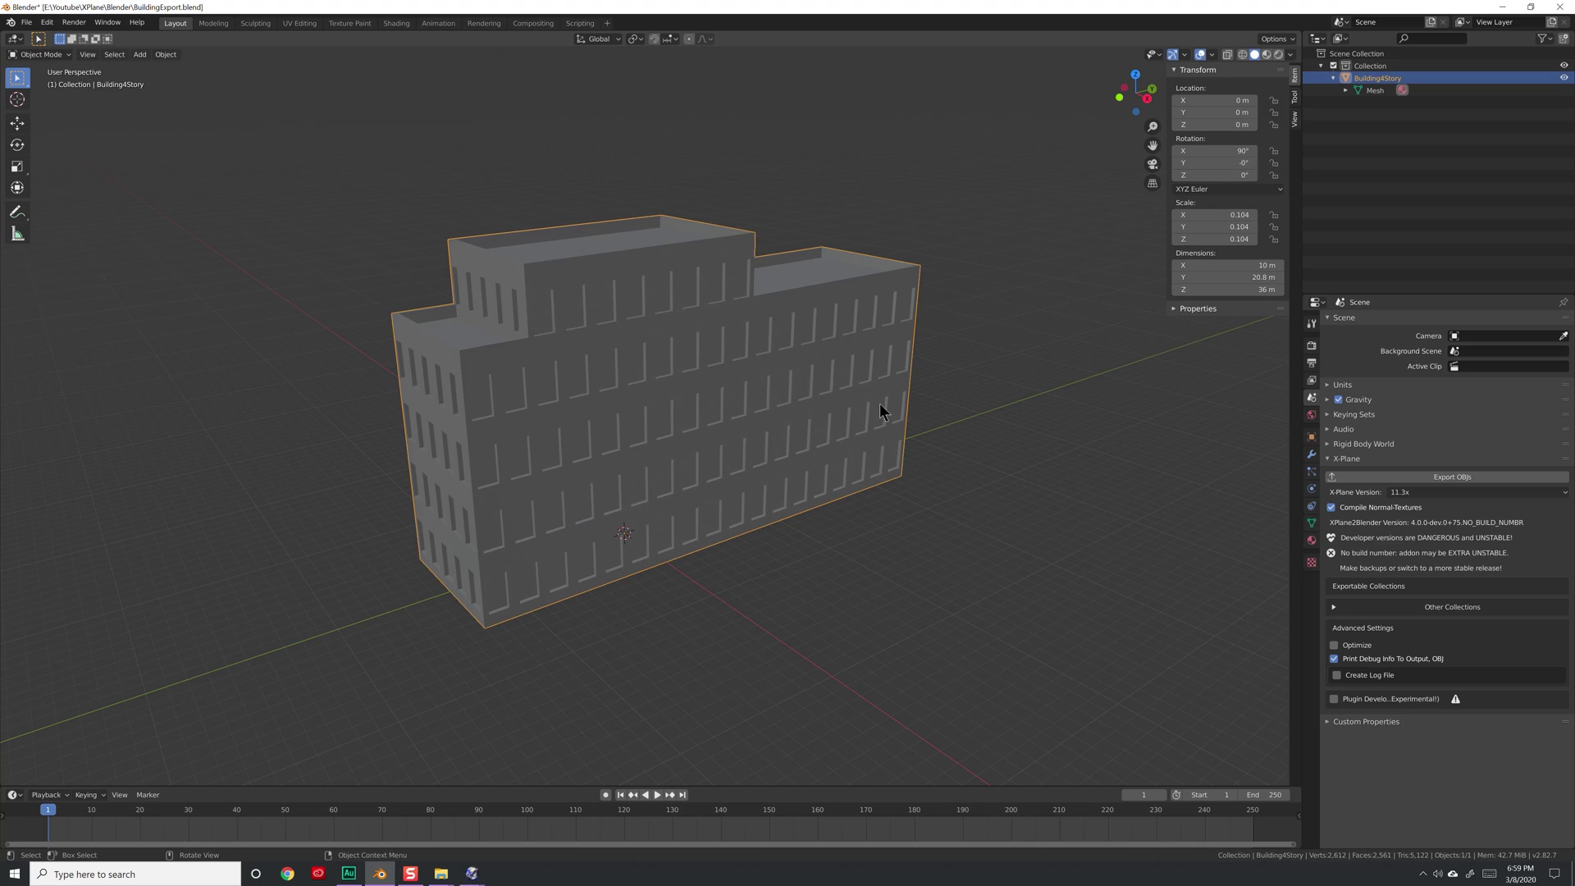
key(ctrl+a)
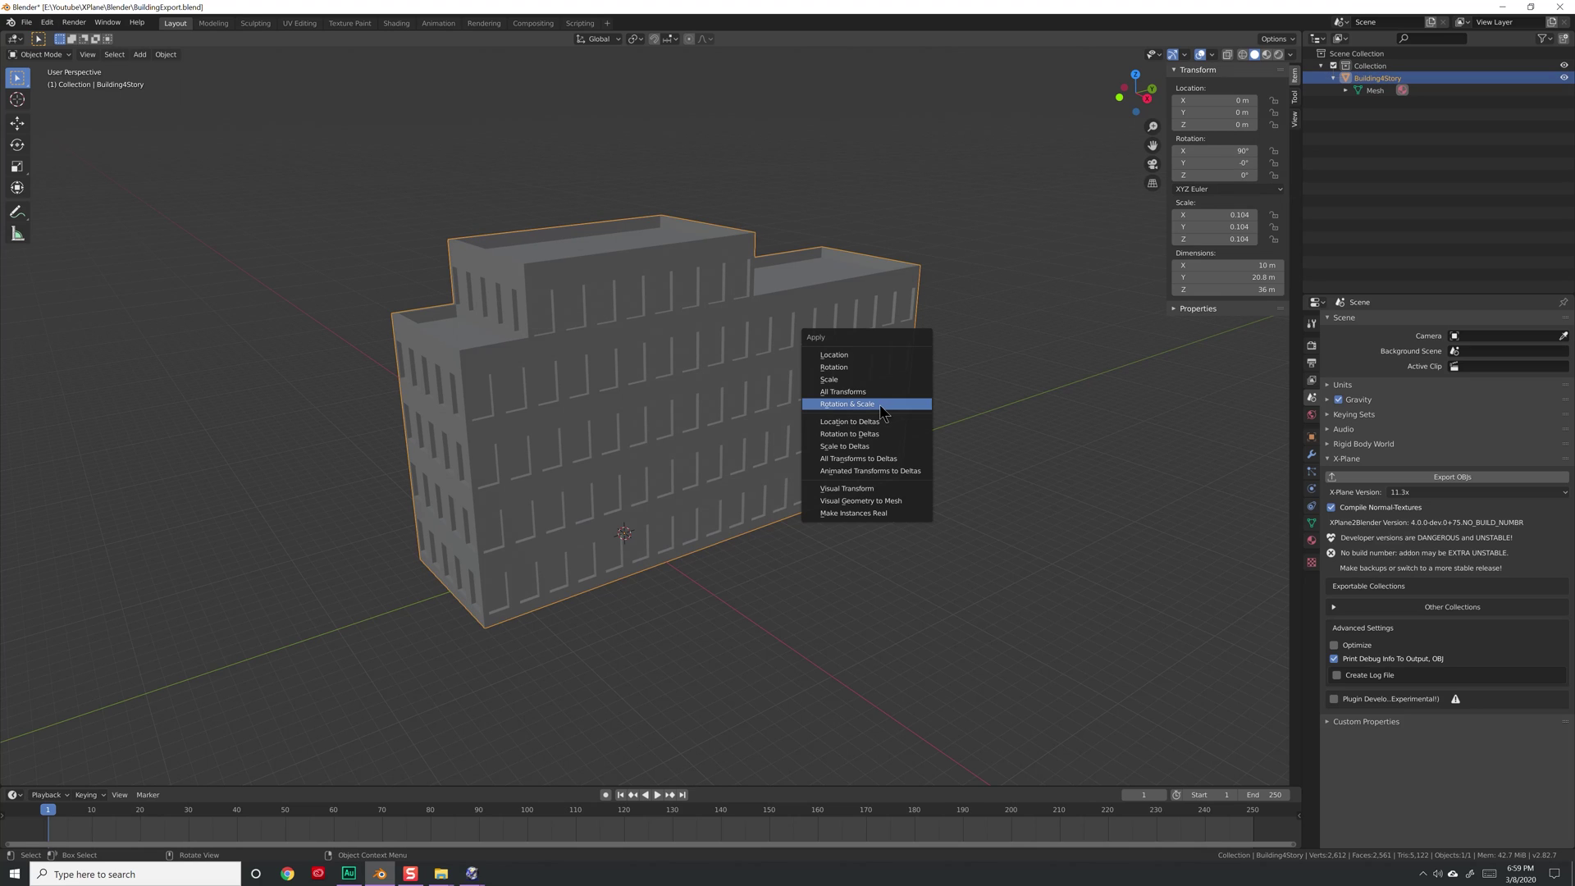
click(879, 406)
click(923, 354)
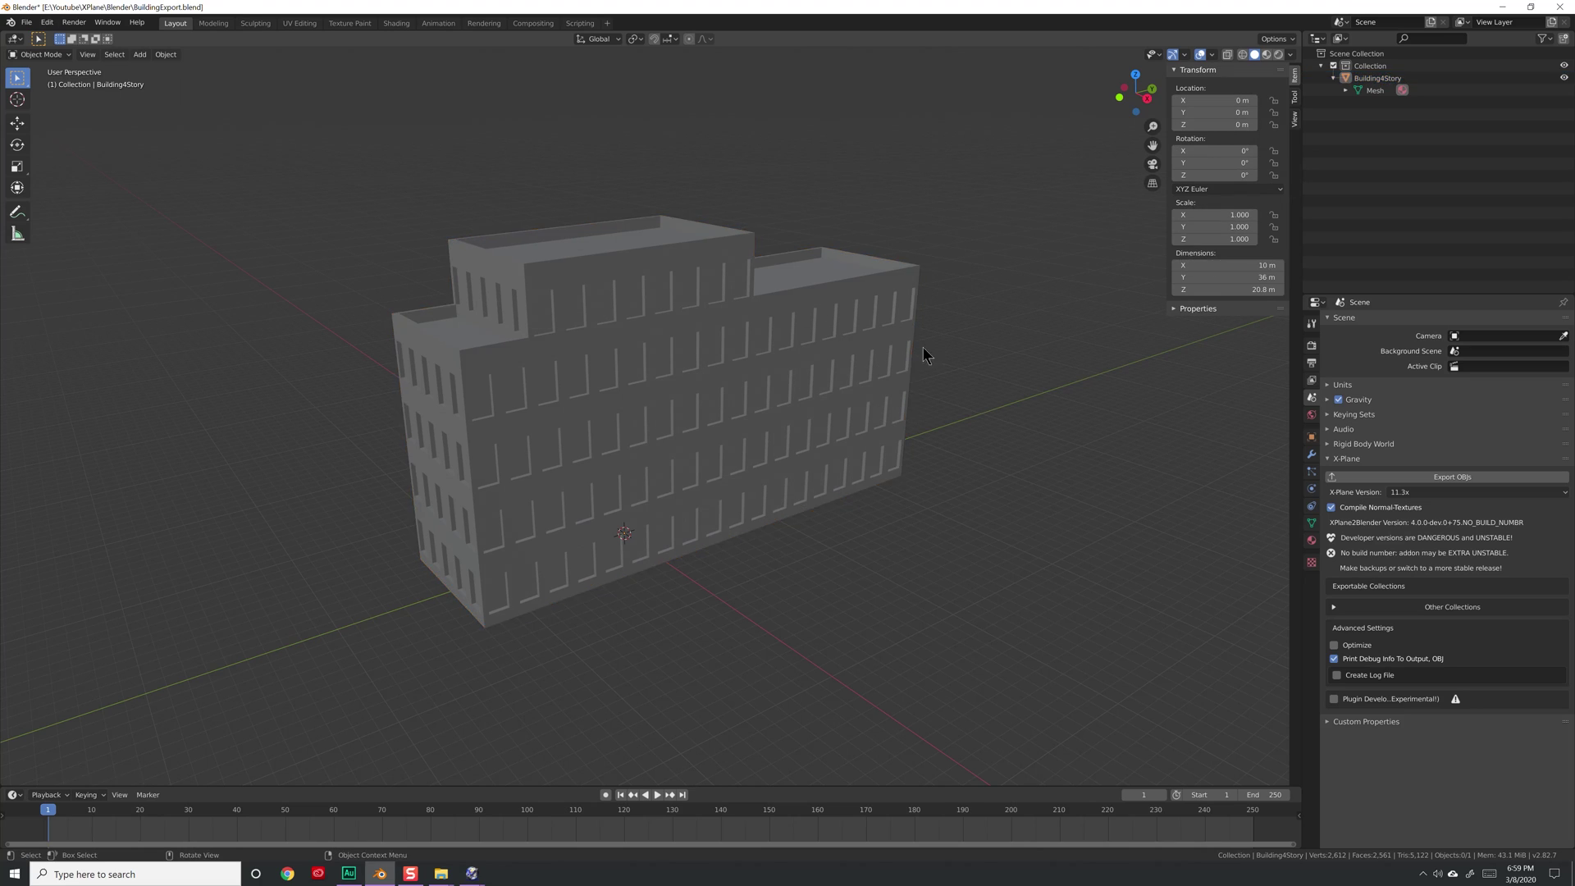
Export the selected building as an X-Plane Object, overwriting Building4Story.obj in E:\Youtube\XPlane\Blender
key(a)
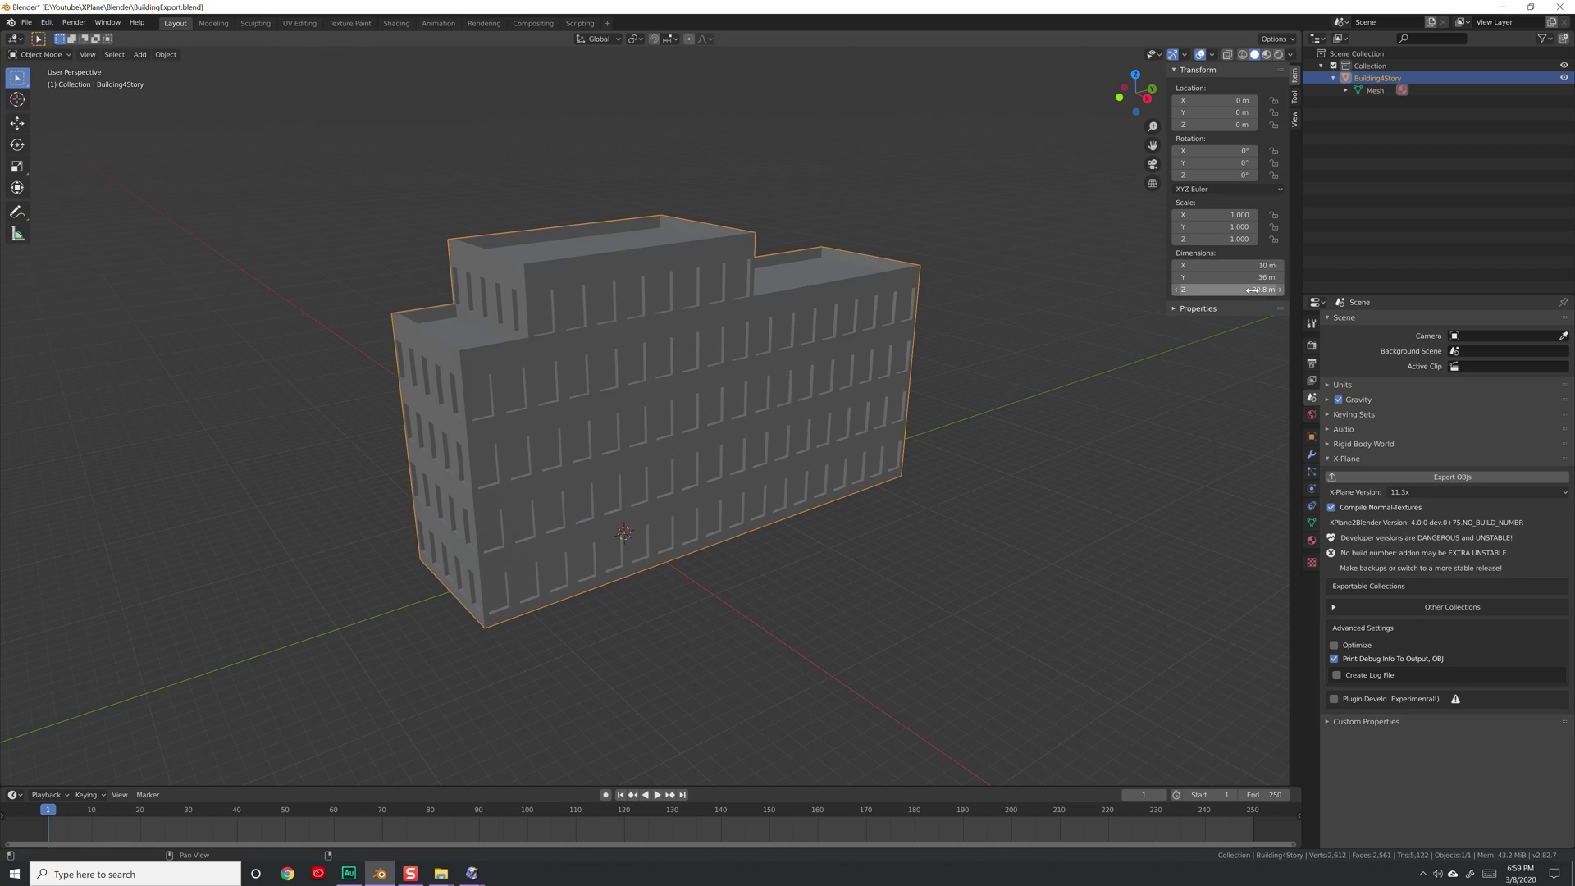
click(22, 22)
mouse_move(85, 206)
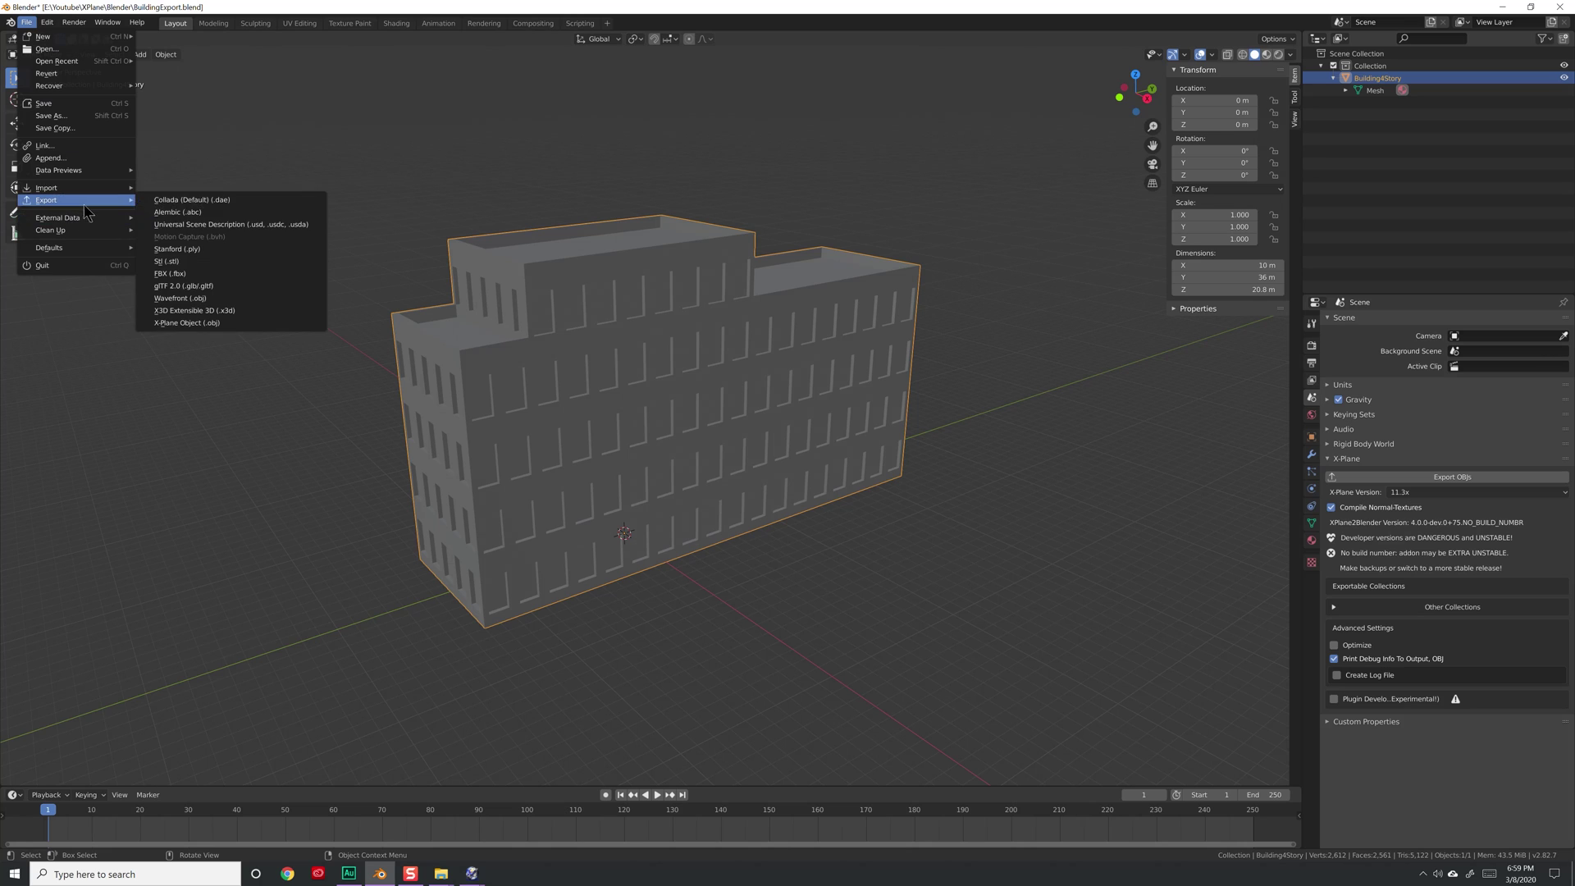
click(193, 321)
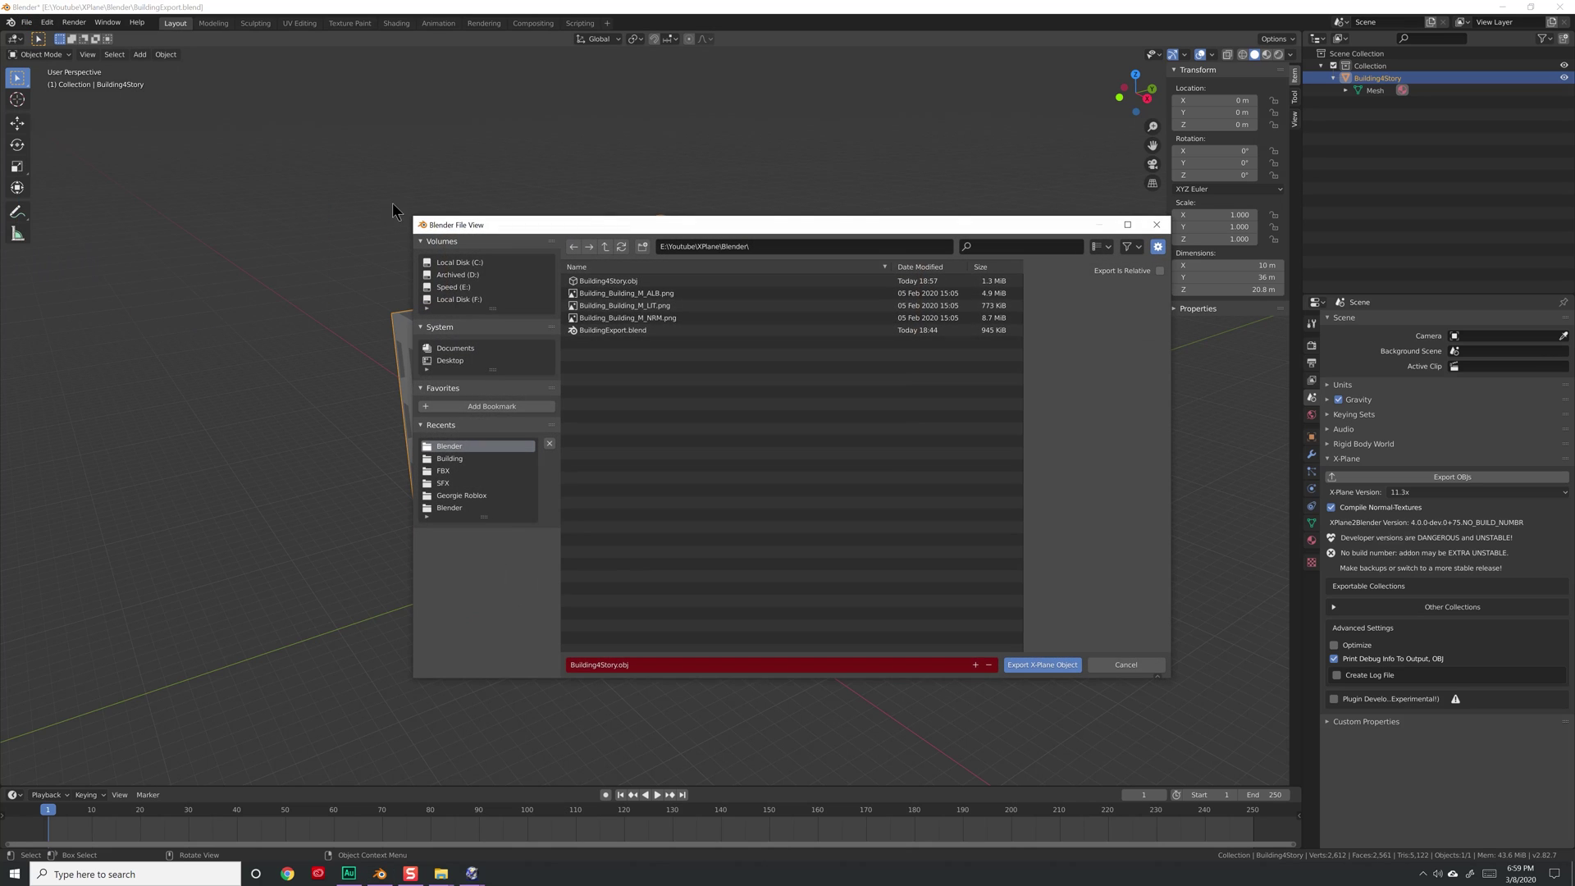
click(615, 280)
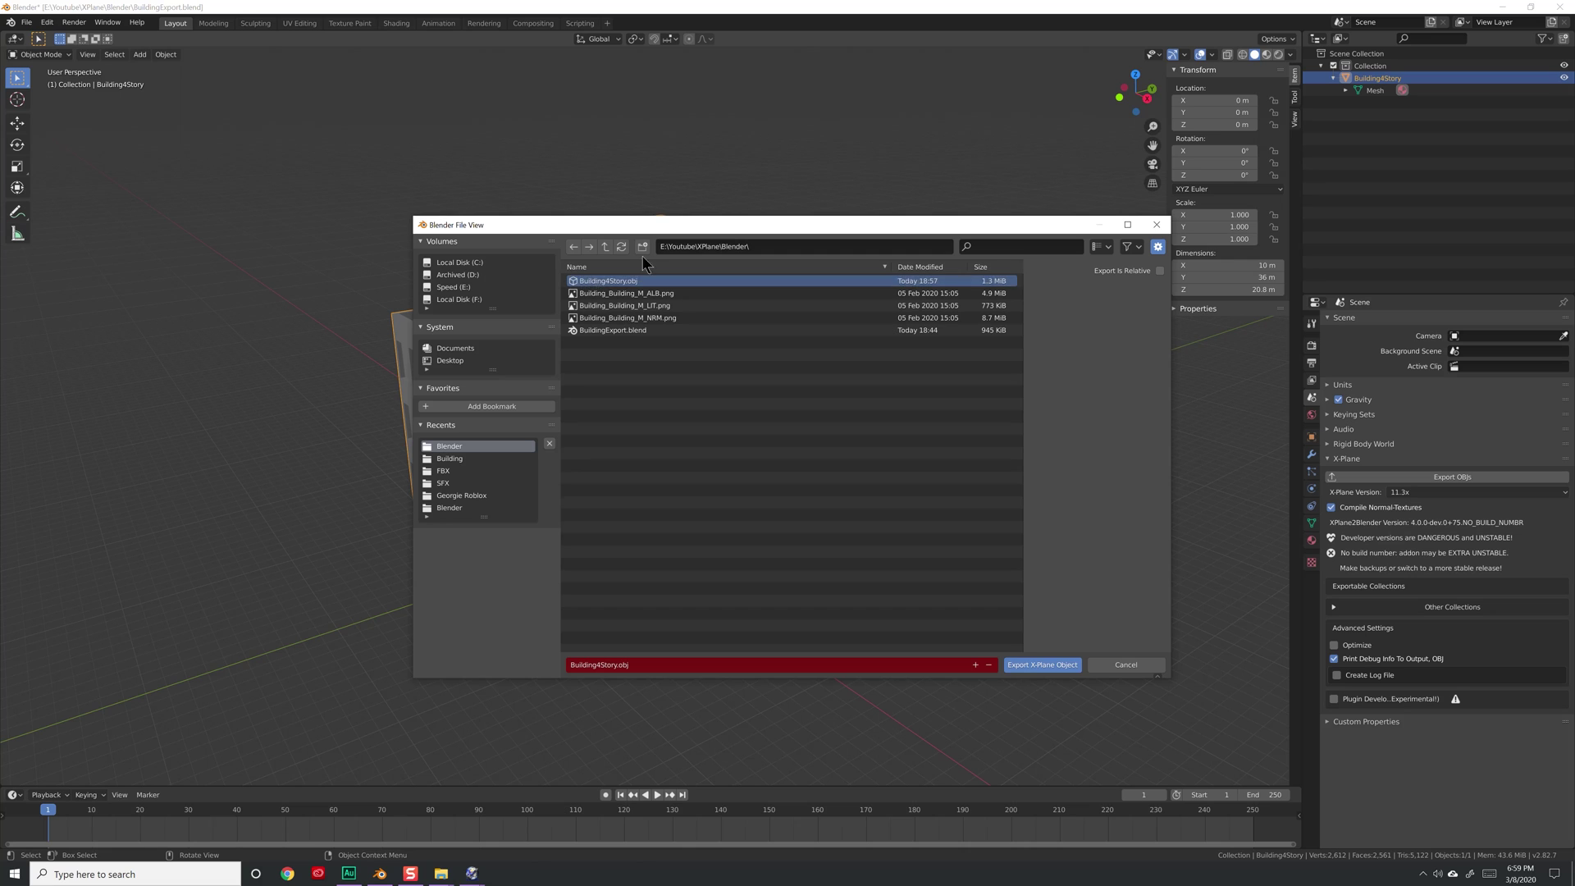
click(1041, 664)
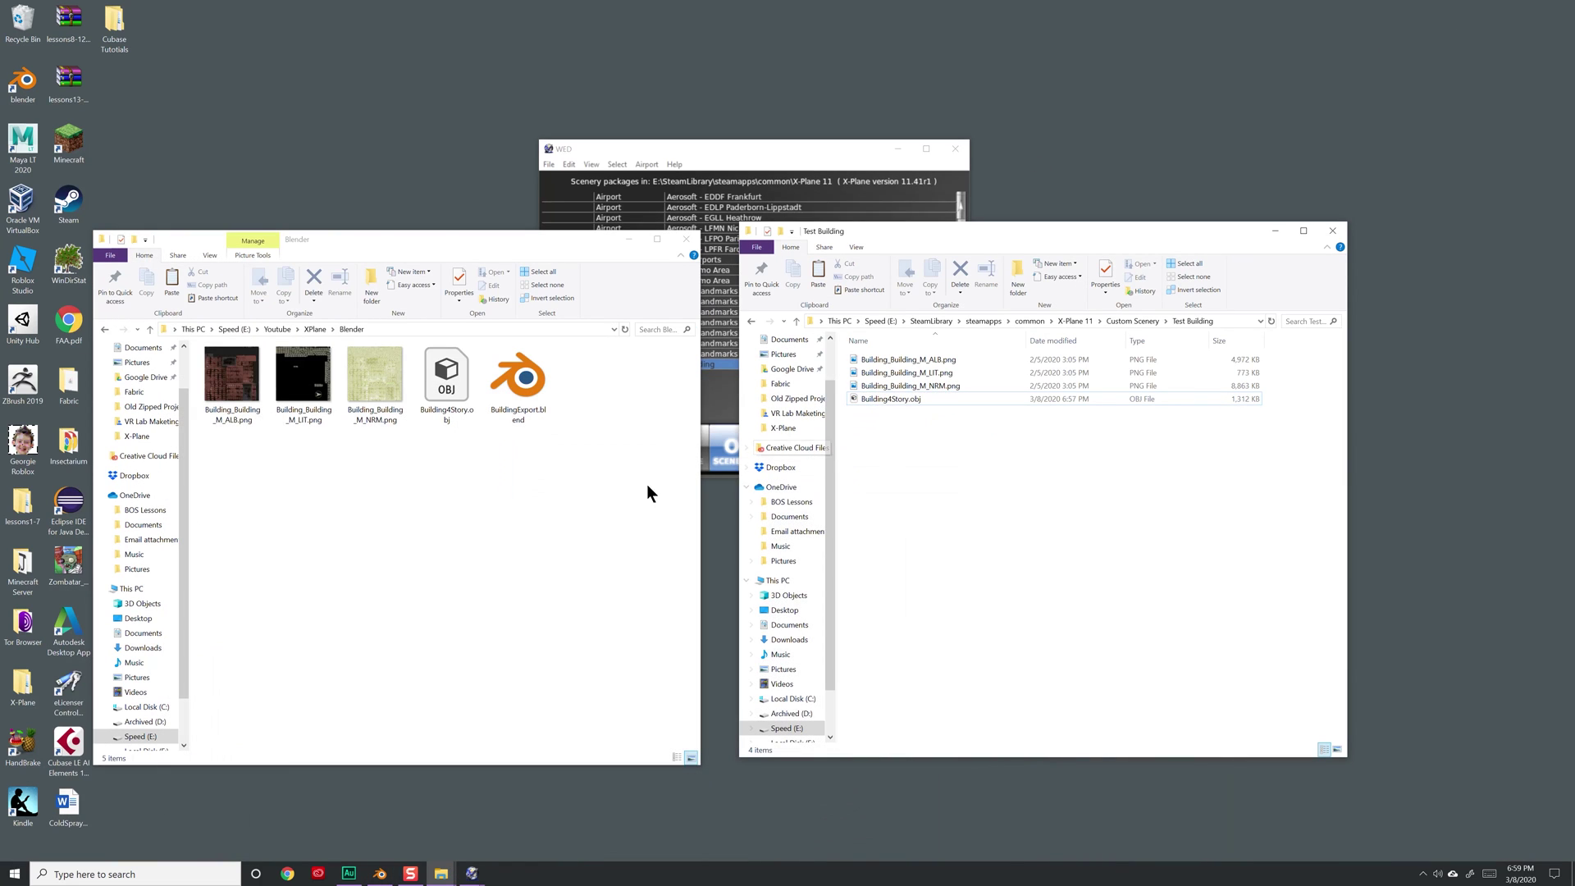
Open the exported Building4Story.obj in Notepad++ and insert a blank line between TEXTURE_NORMAL and POINT_COUNTS
click(450, 371)
right_click(449, 362)
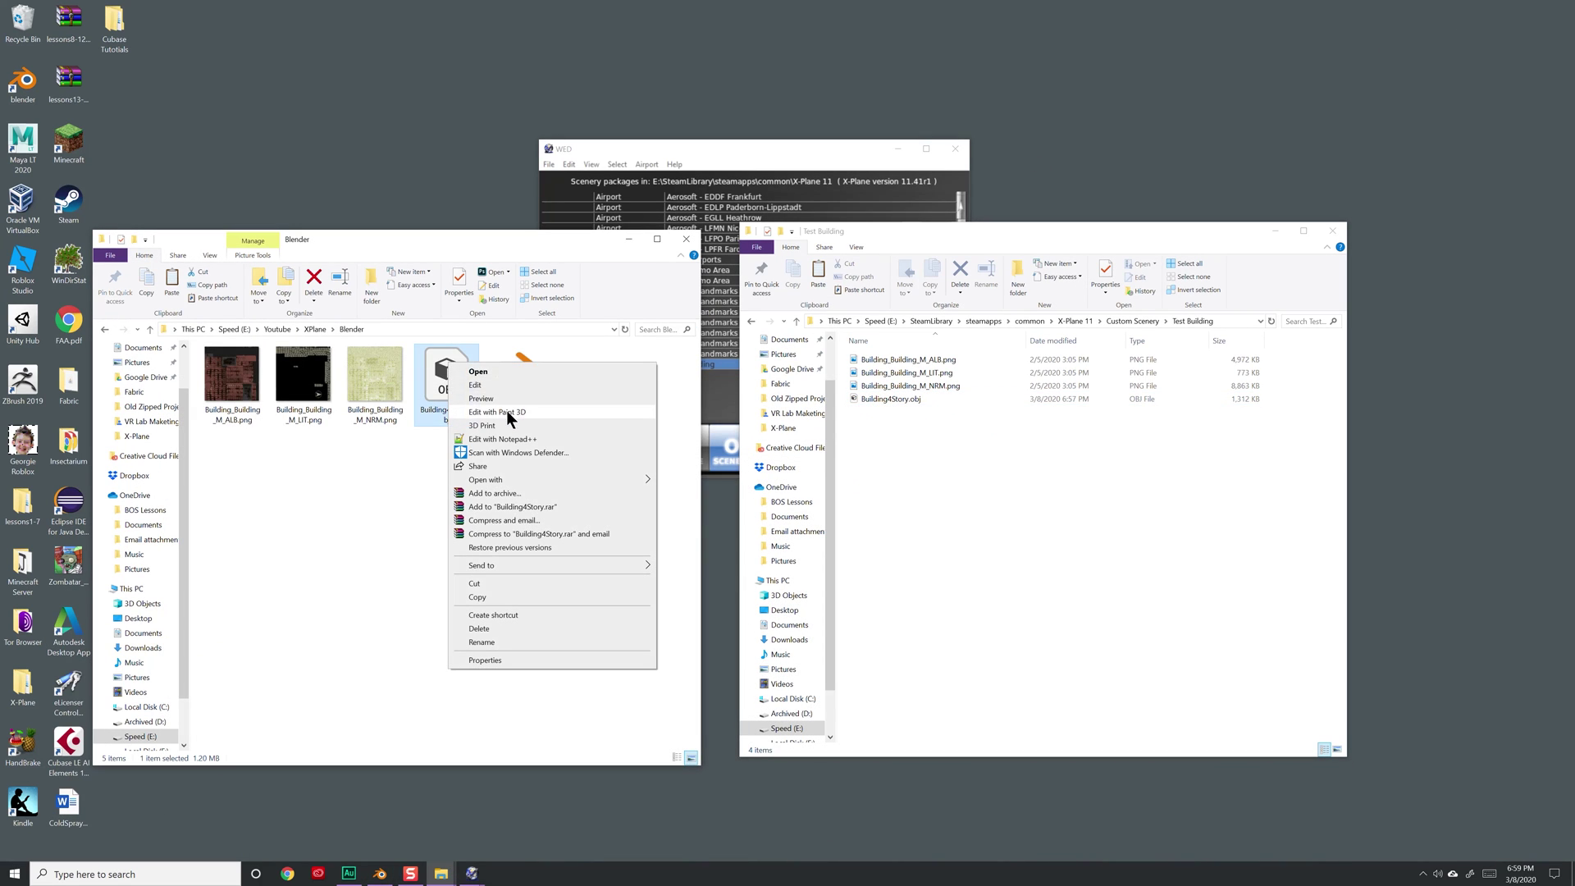
click(517, 439)
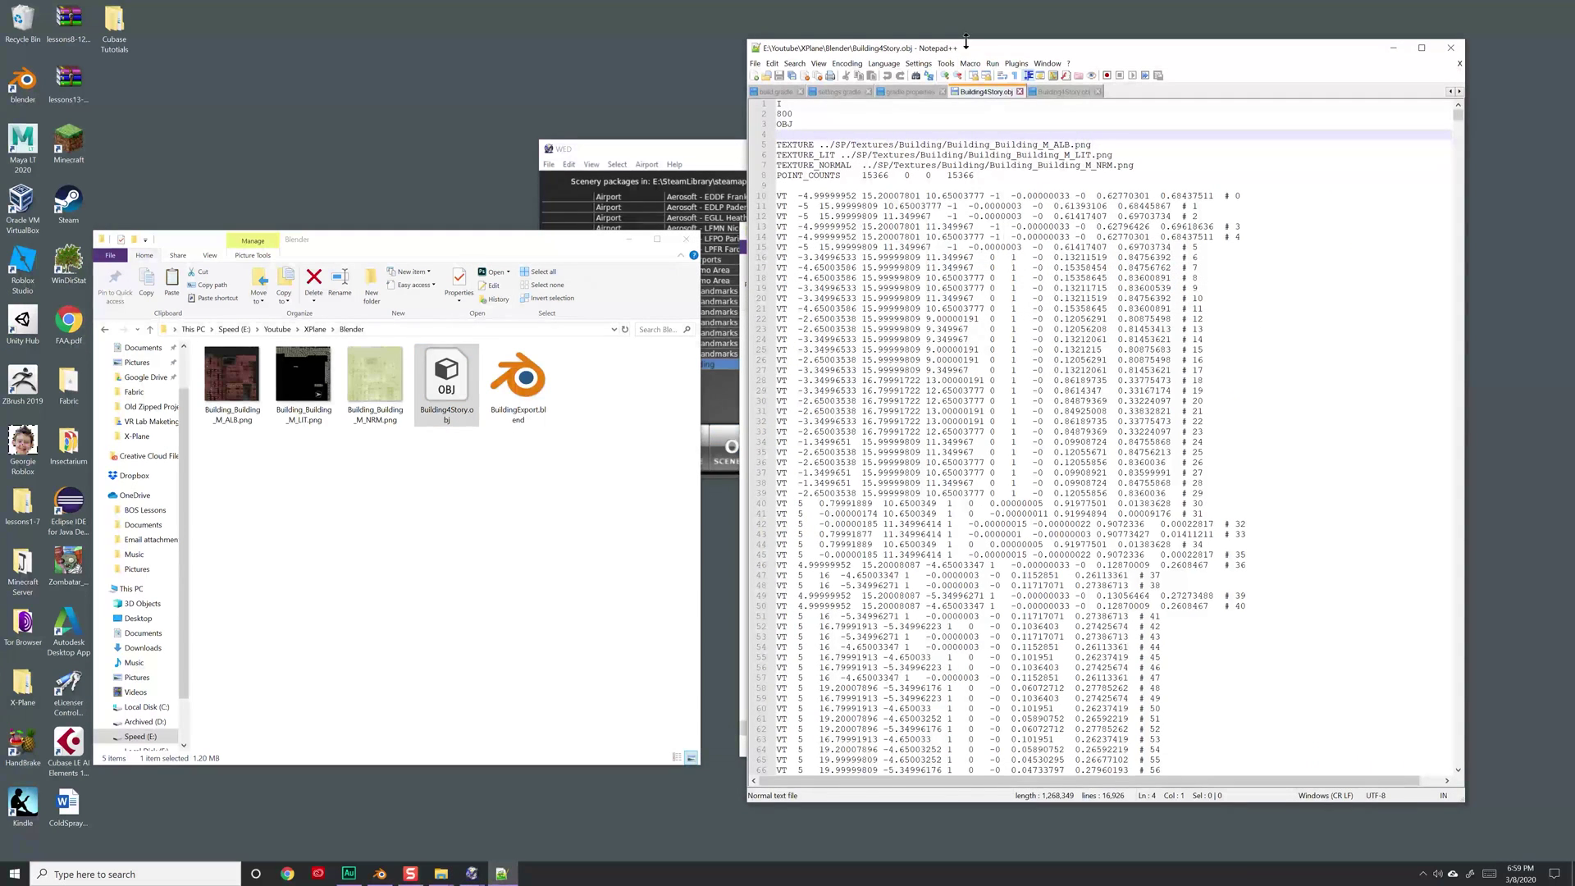
drag(966, 41, 966, 53)
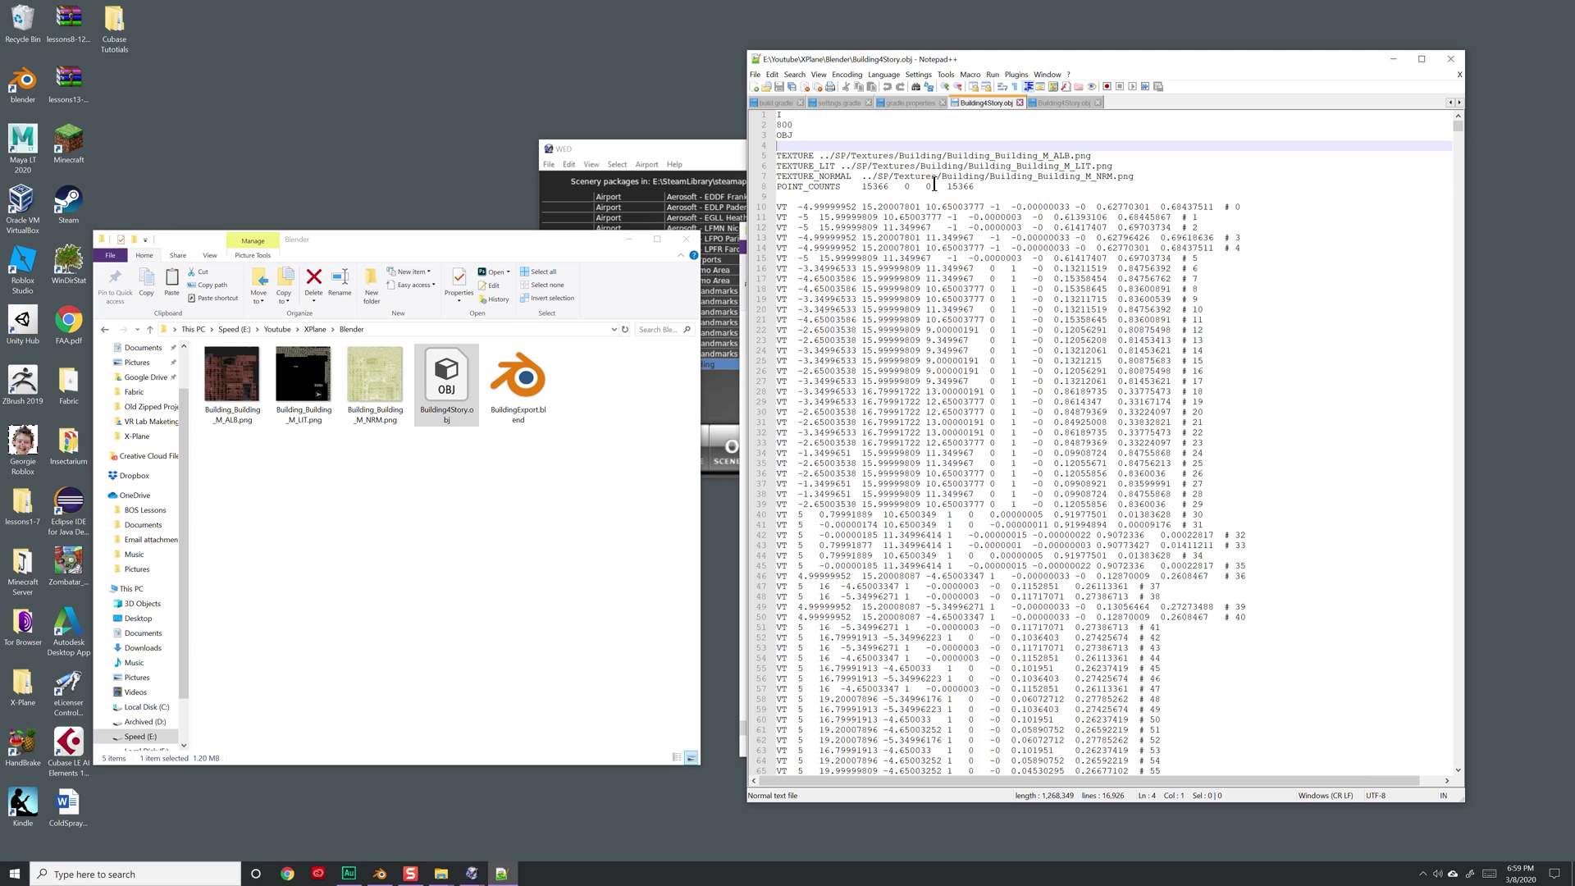
click(1144, 179)
key(Return)
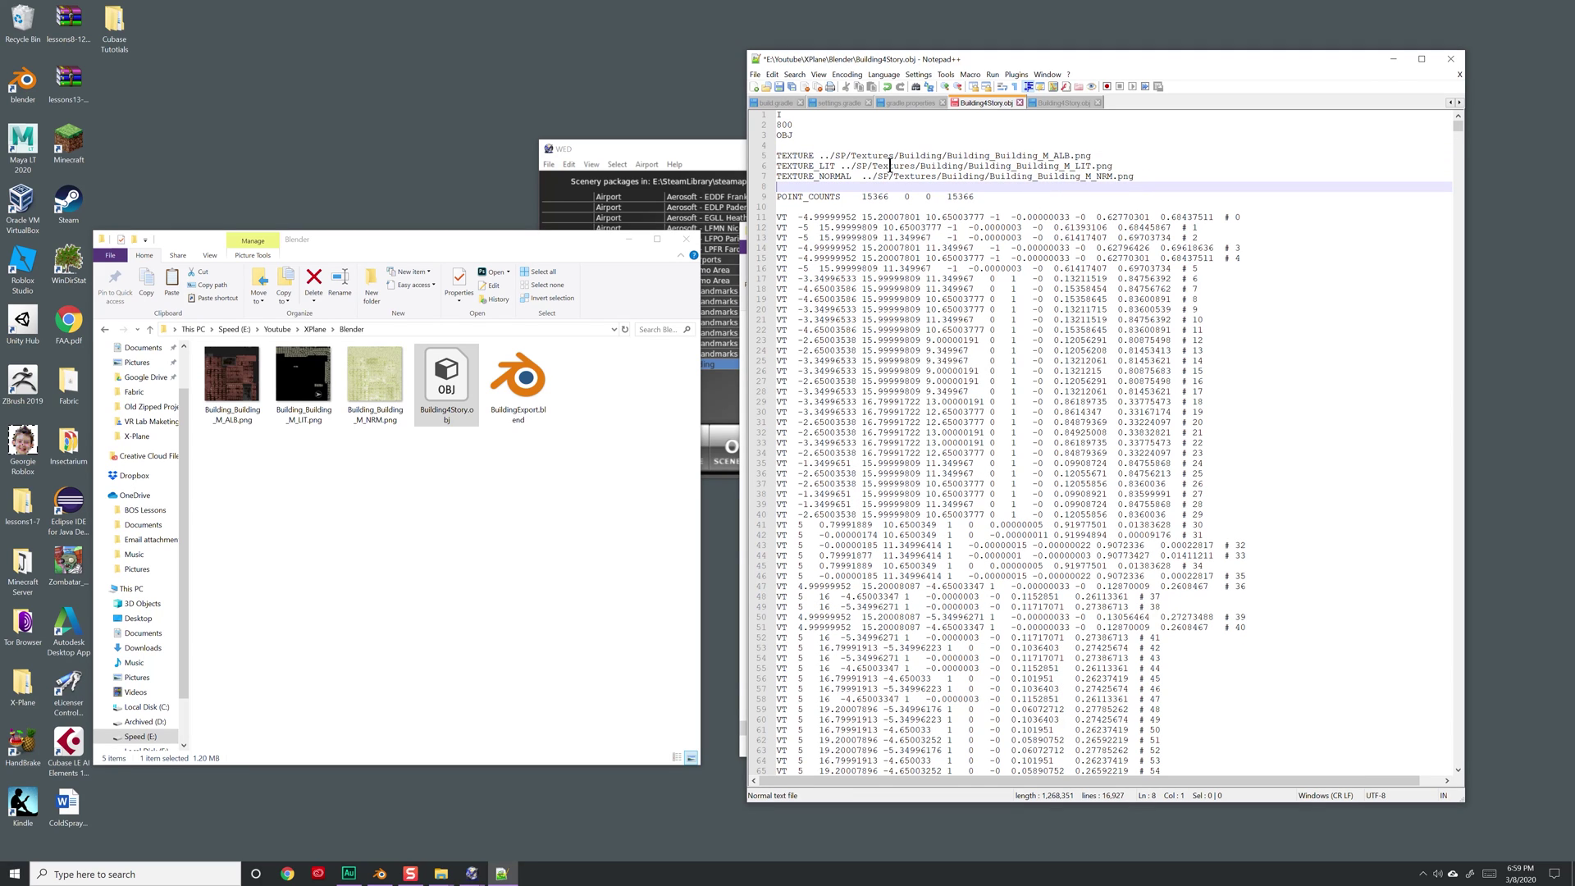
Remove the ../SP/Textures/Building/ path from the TEXTURE, TEXTURE_LIT and TEXTURE_NORMAL lines and add another blank line below them
drag(819, 155, 954, 155)
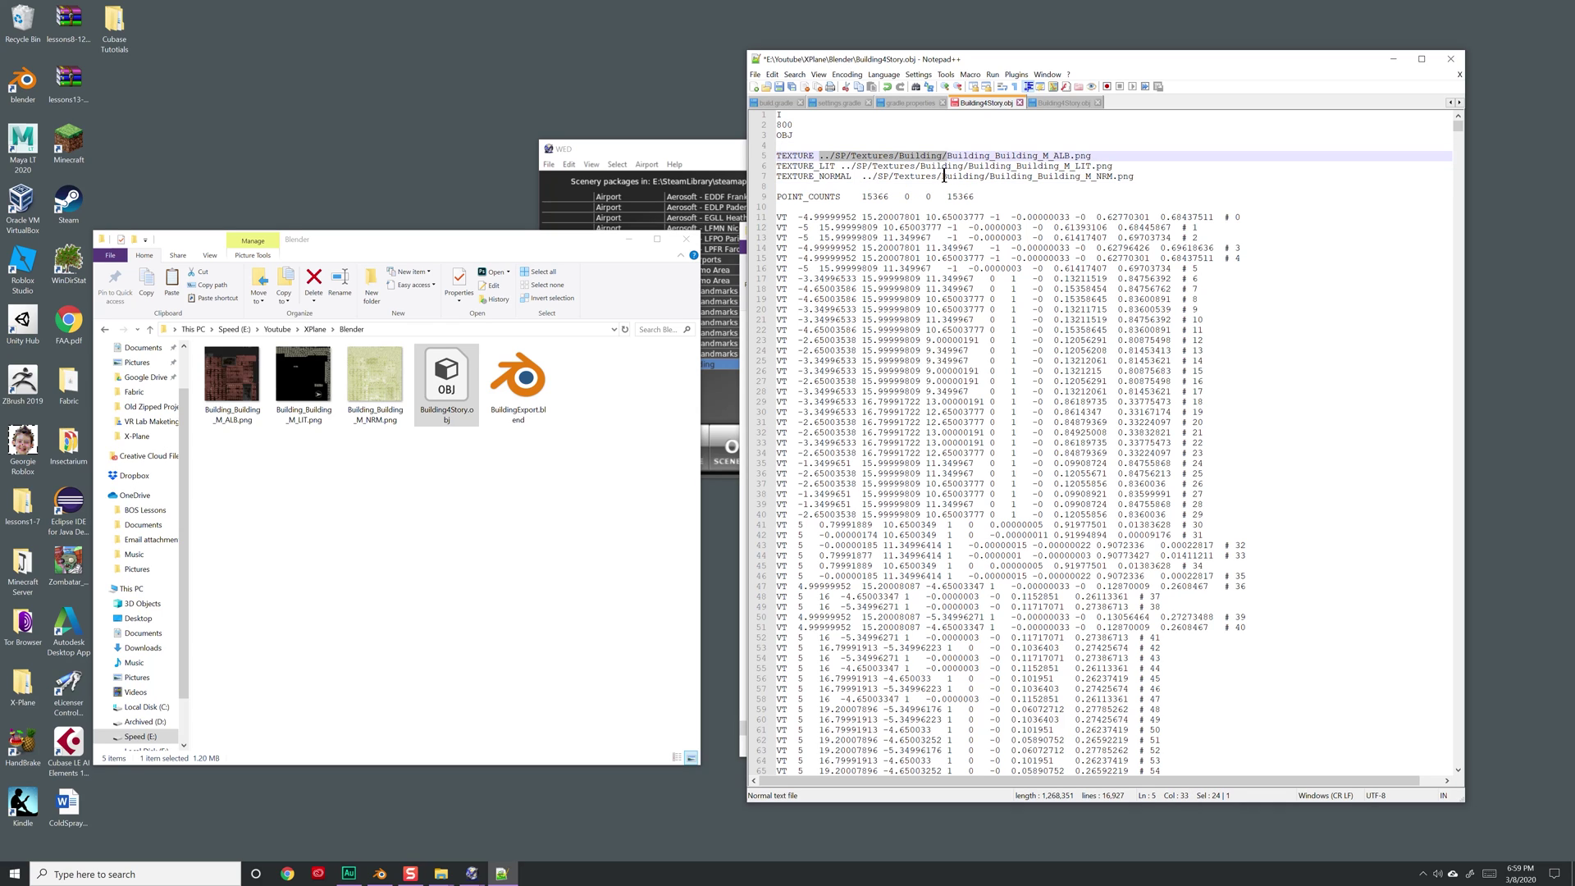
key(Delete)
drag(839, 165, 994, 176)
key(Delete)
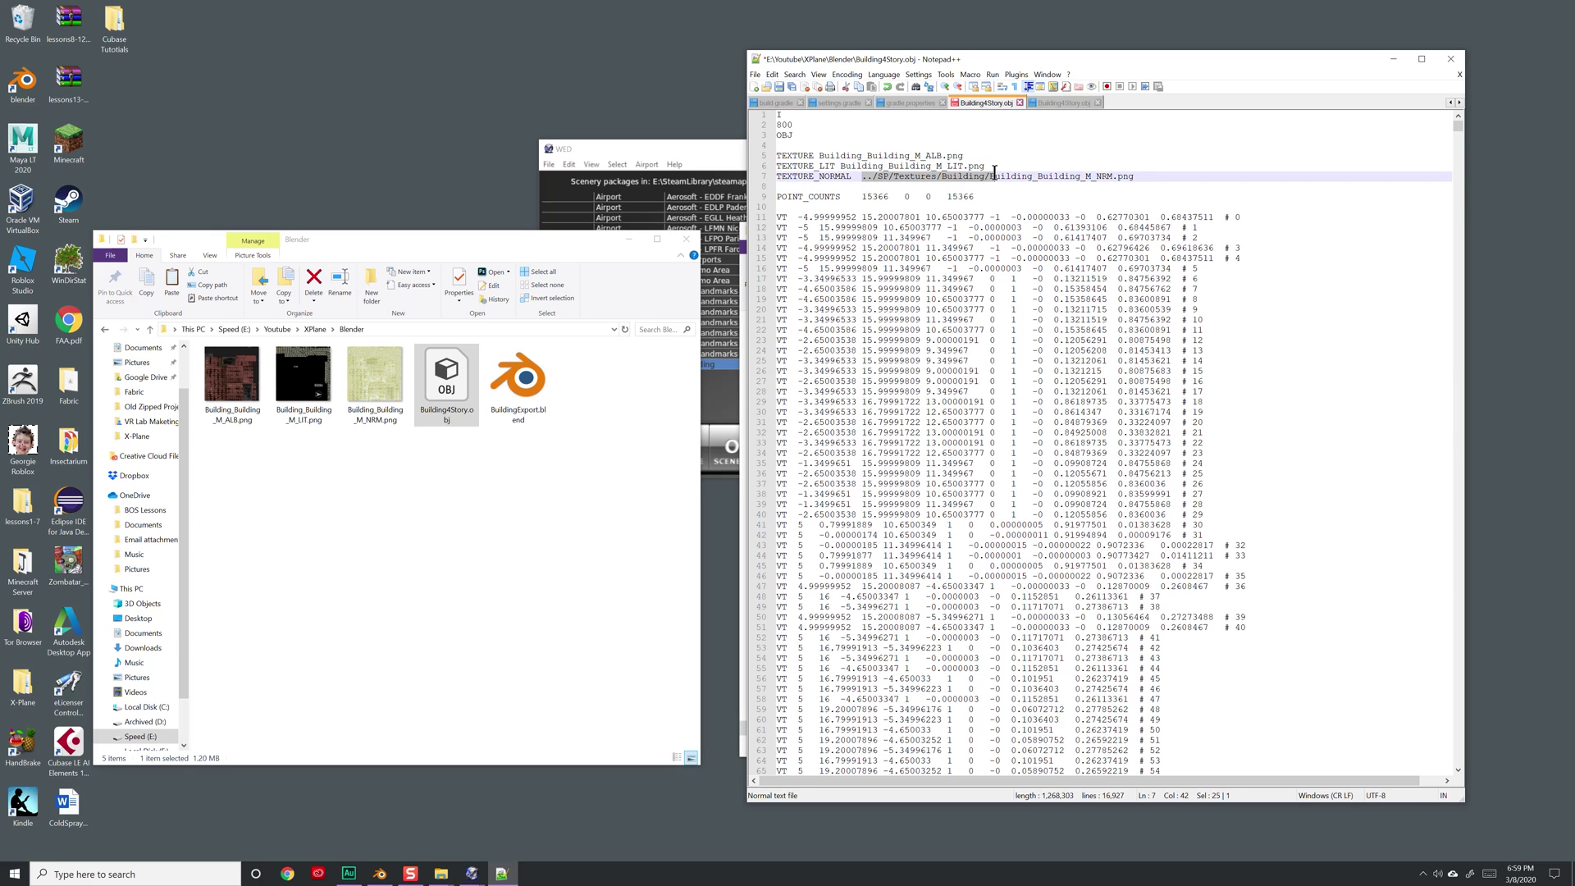
key(Delete)
key(End)
key(Return)
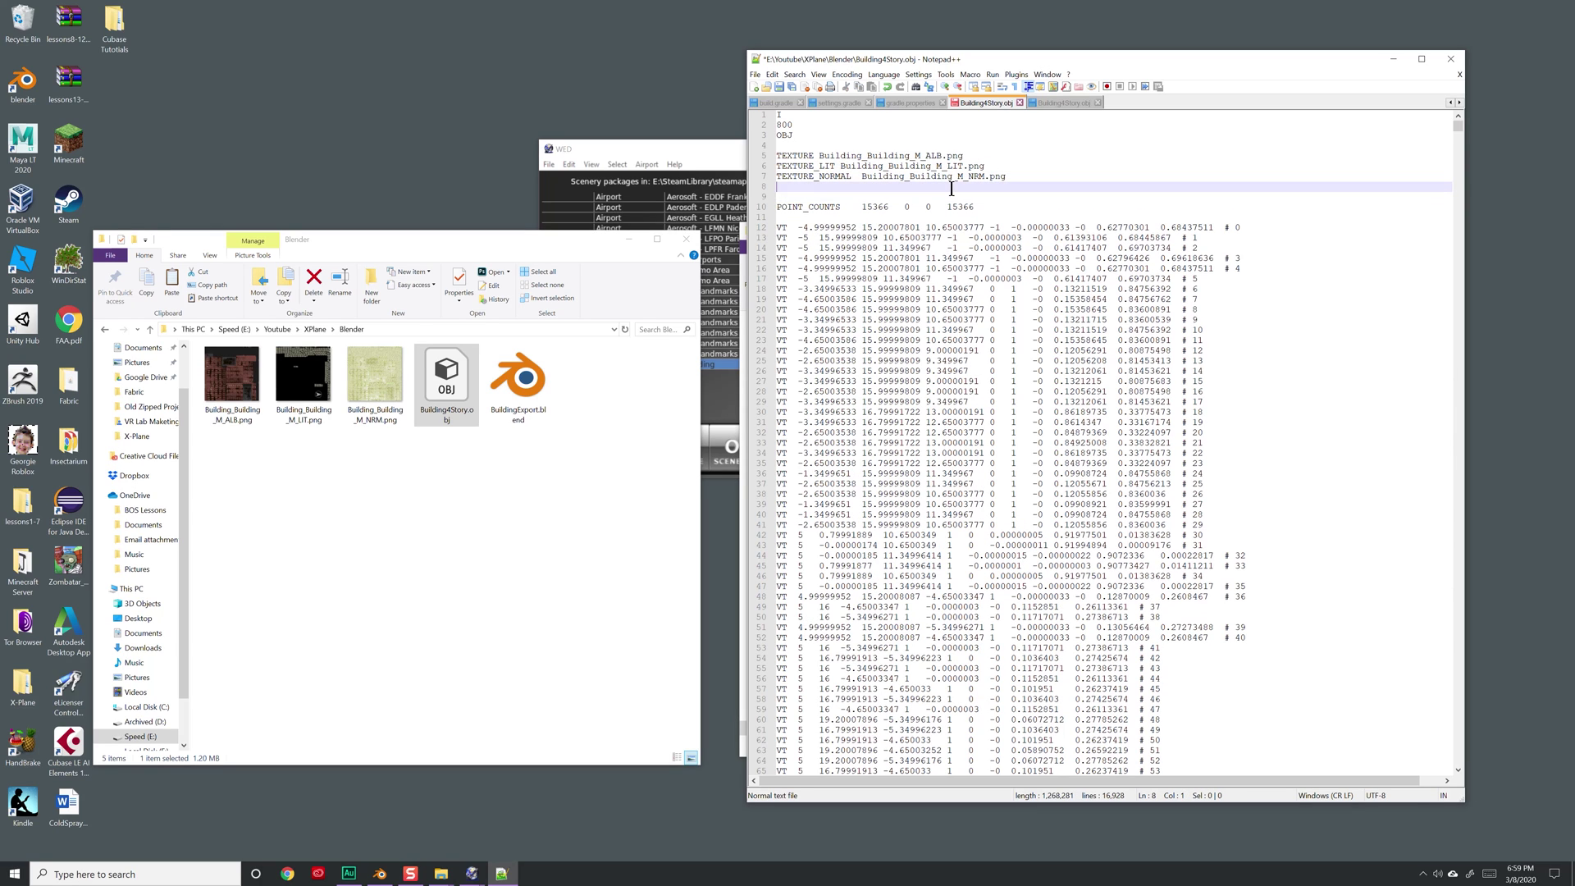
Add a NORMAL_METALNESS line below TEXTURE_NORMAL, delete the ATTR_shiny_rat line near the file's end, then save the OBJ and close the editor
text(NORMAL_METALNESS)
key(ctrl+s)
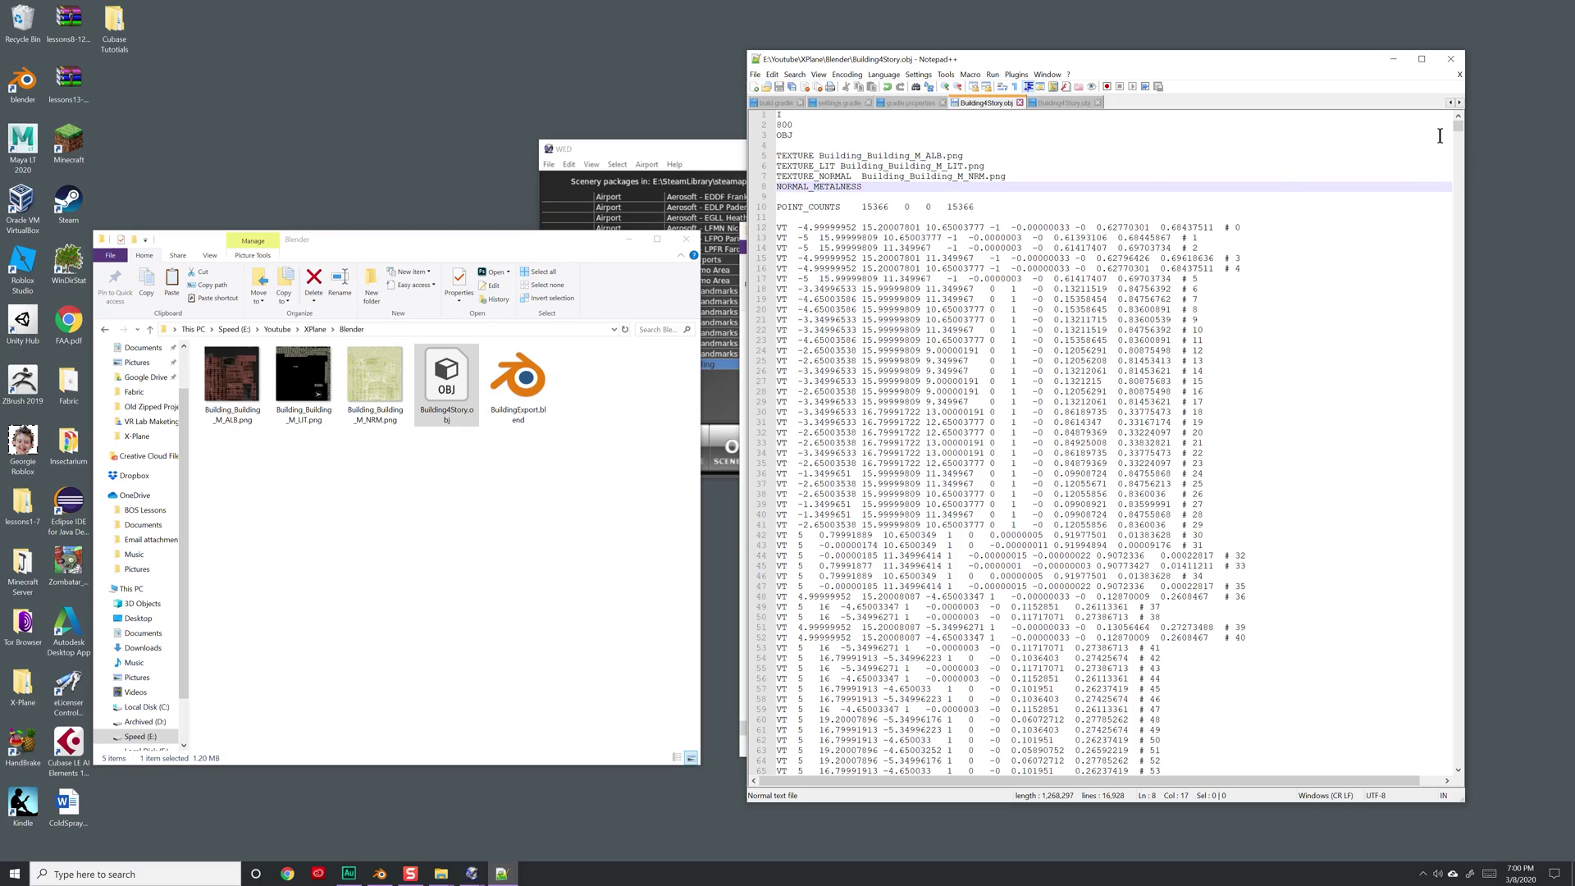
drag(1458, 125, 1435, 771)
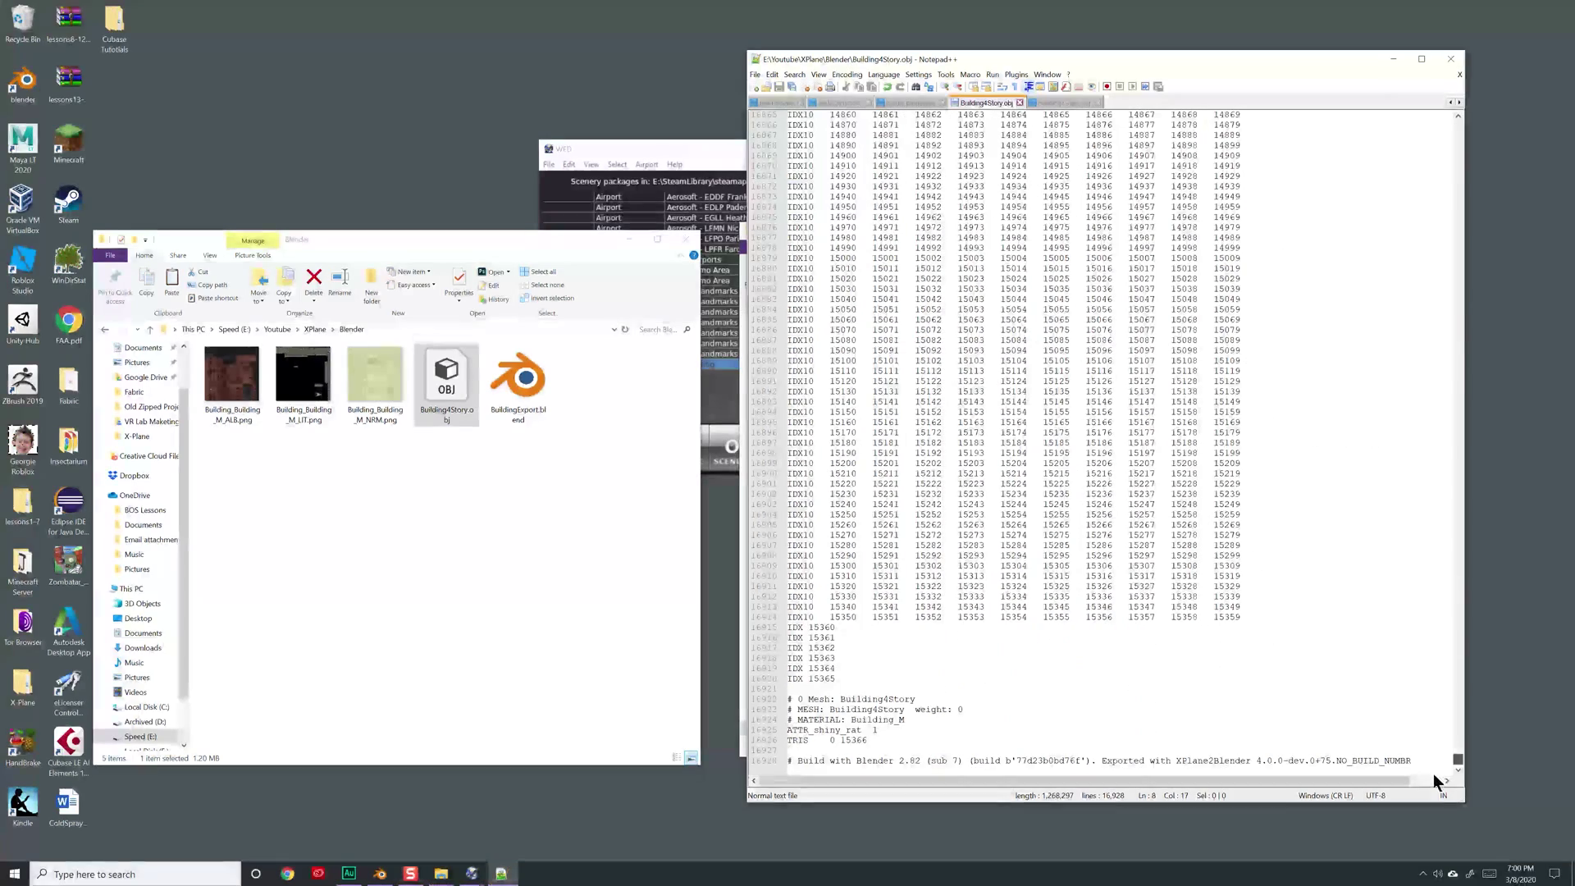
triple_click(898, 729)
key(Delete)
click(994, 689)
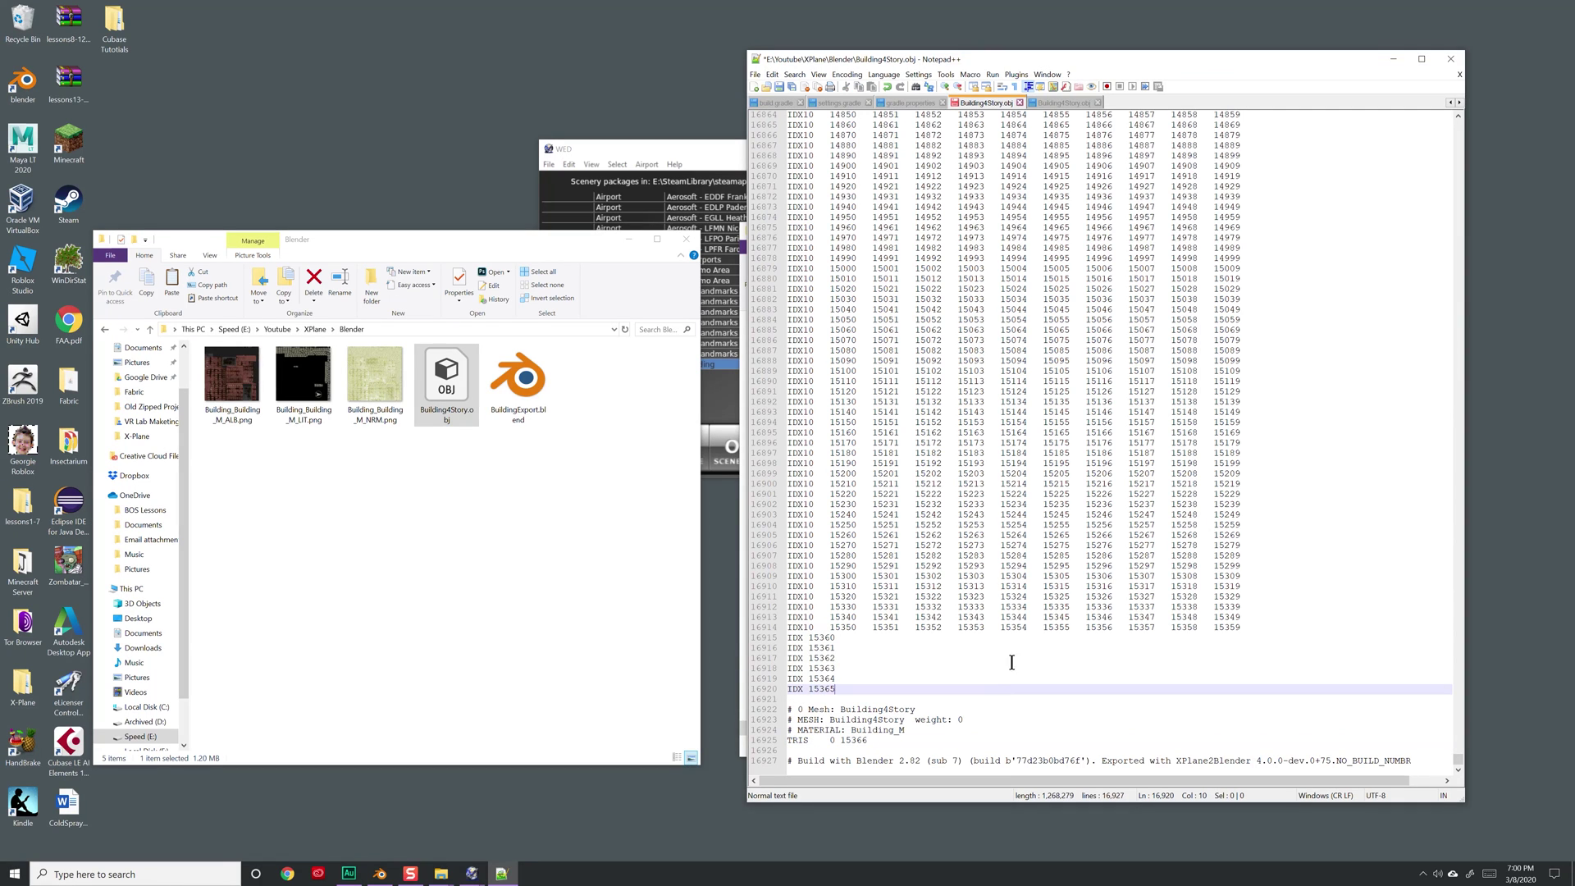
key(ctrl+s)
click(1450, 59)
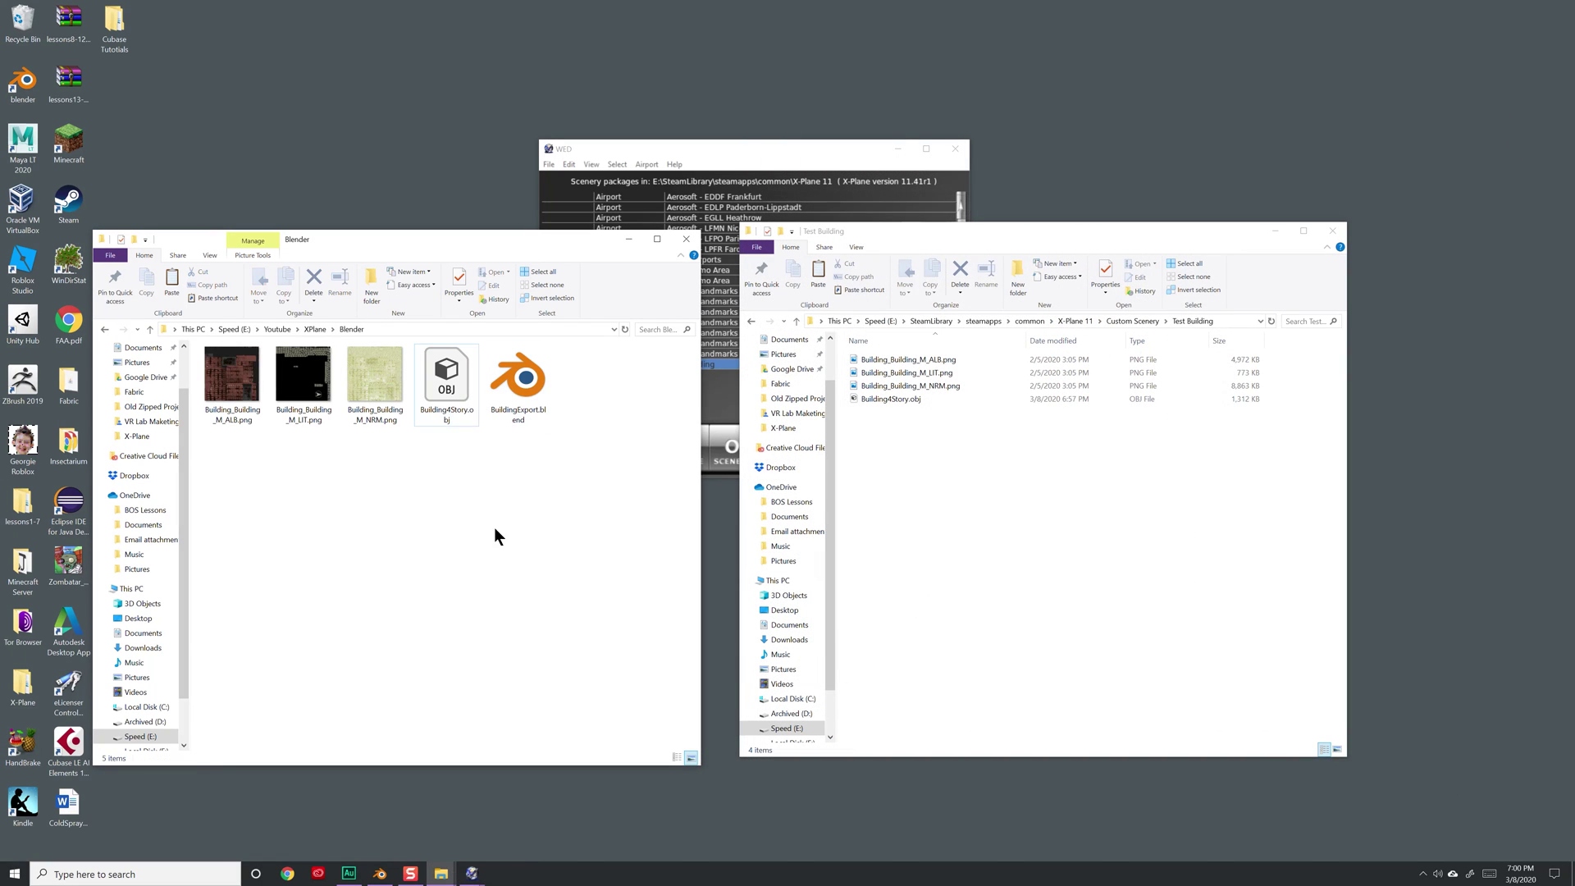
Copy the edited Building4Story.obj from the Blender folder into the Test Building custom scenery folder, replacing the existing file
click(446, 384)
right_click(917, 479)
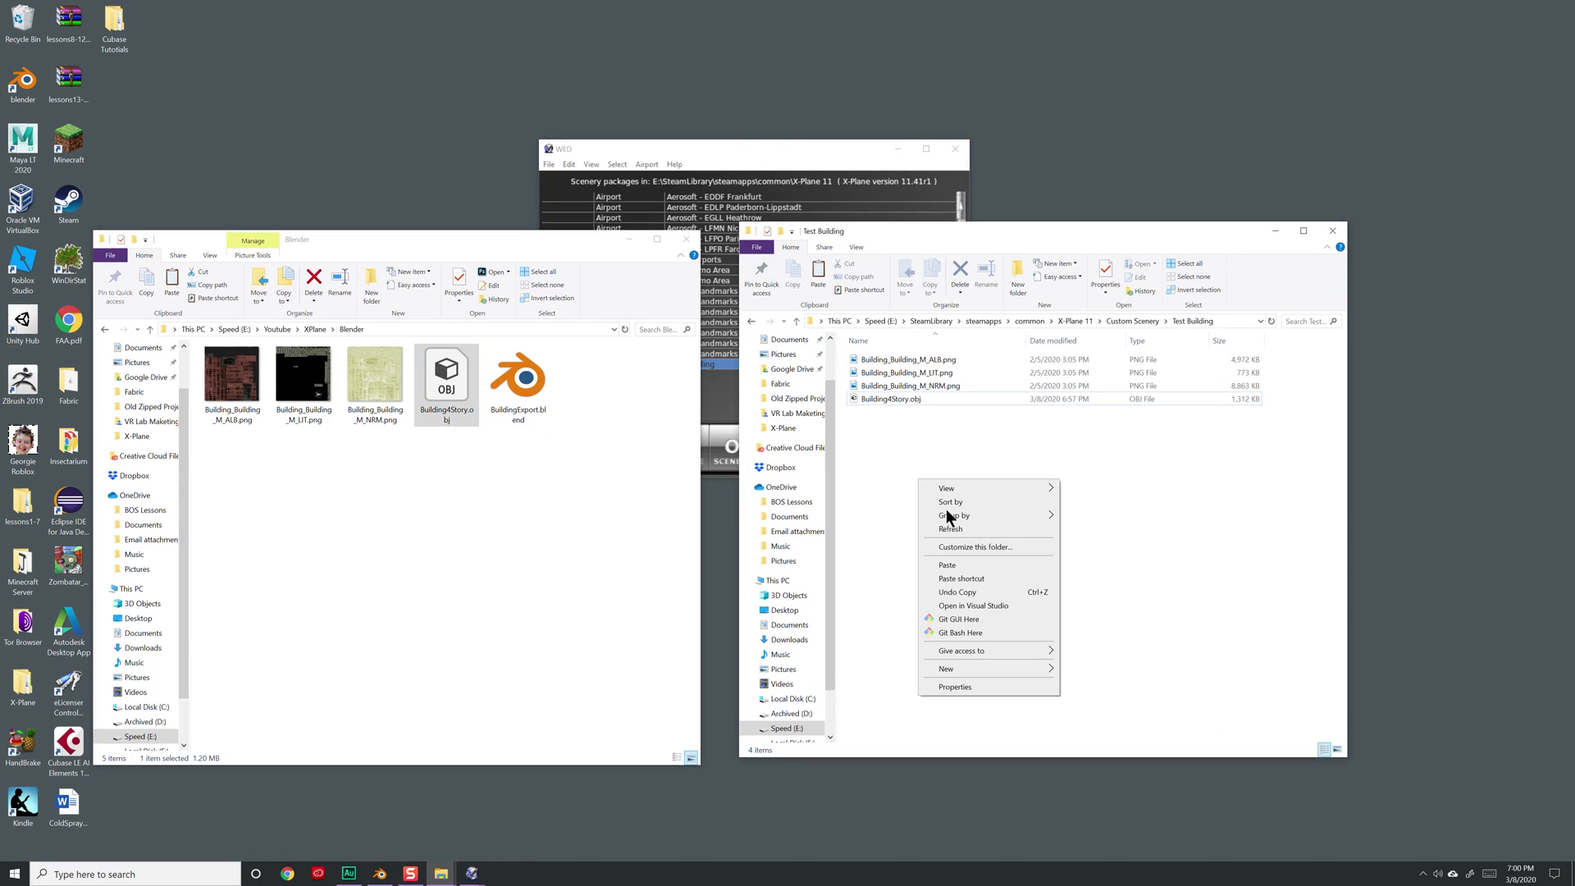
click(951, 564)
click(818, 393)
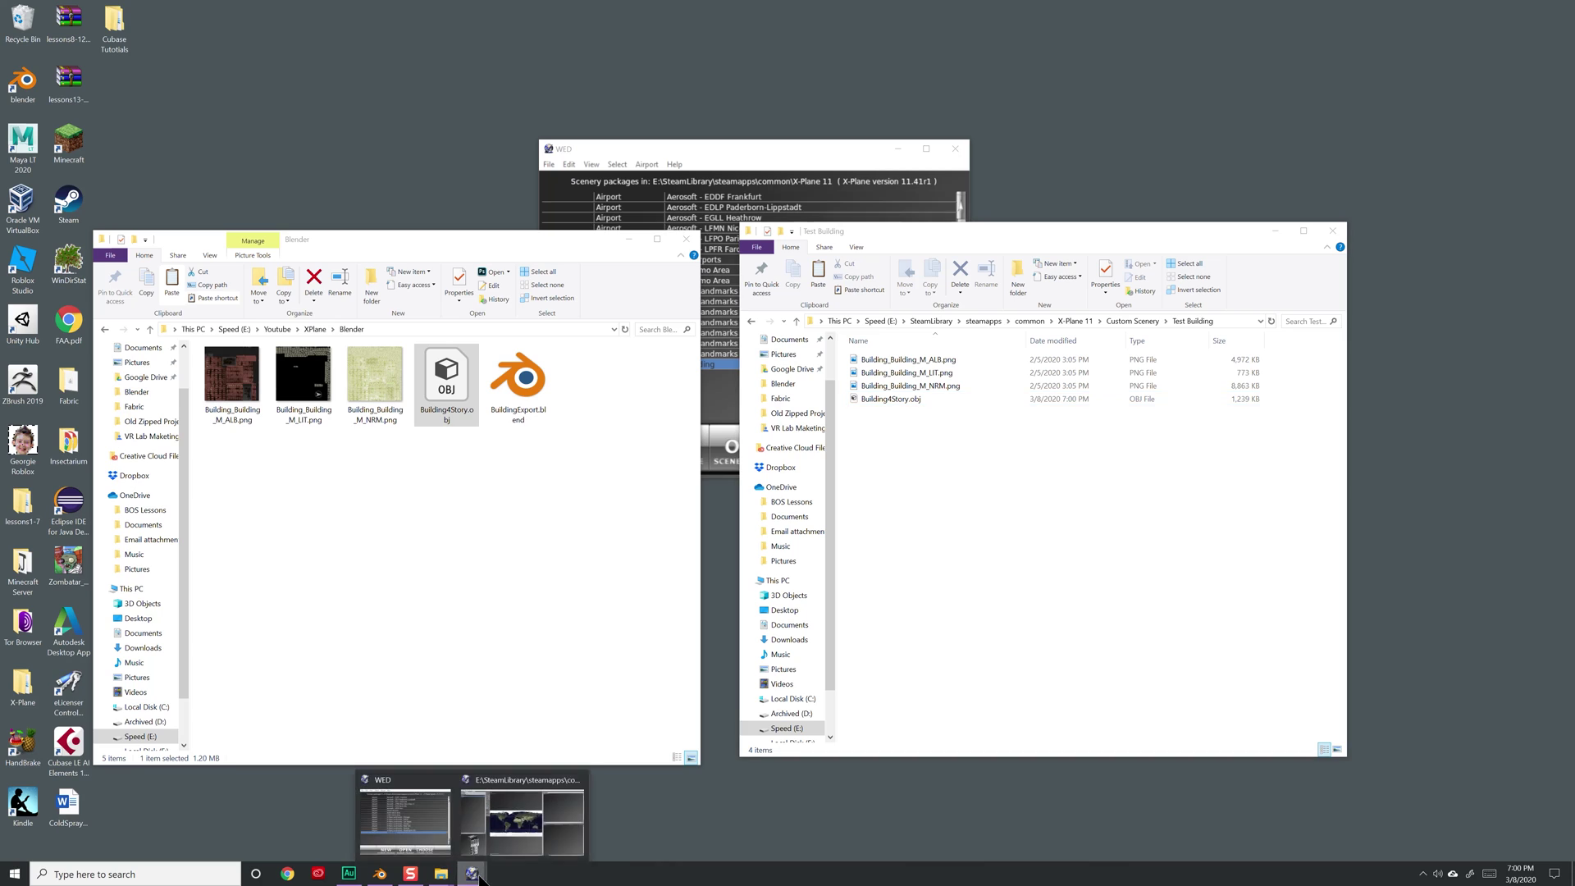
Switch to WorldEditor, close the Test Building scenery package and reopen it to reload the object
click(533, 812)
click(10, 19)
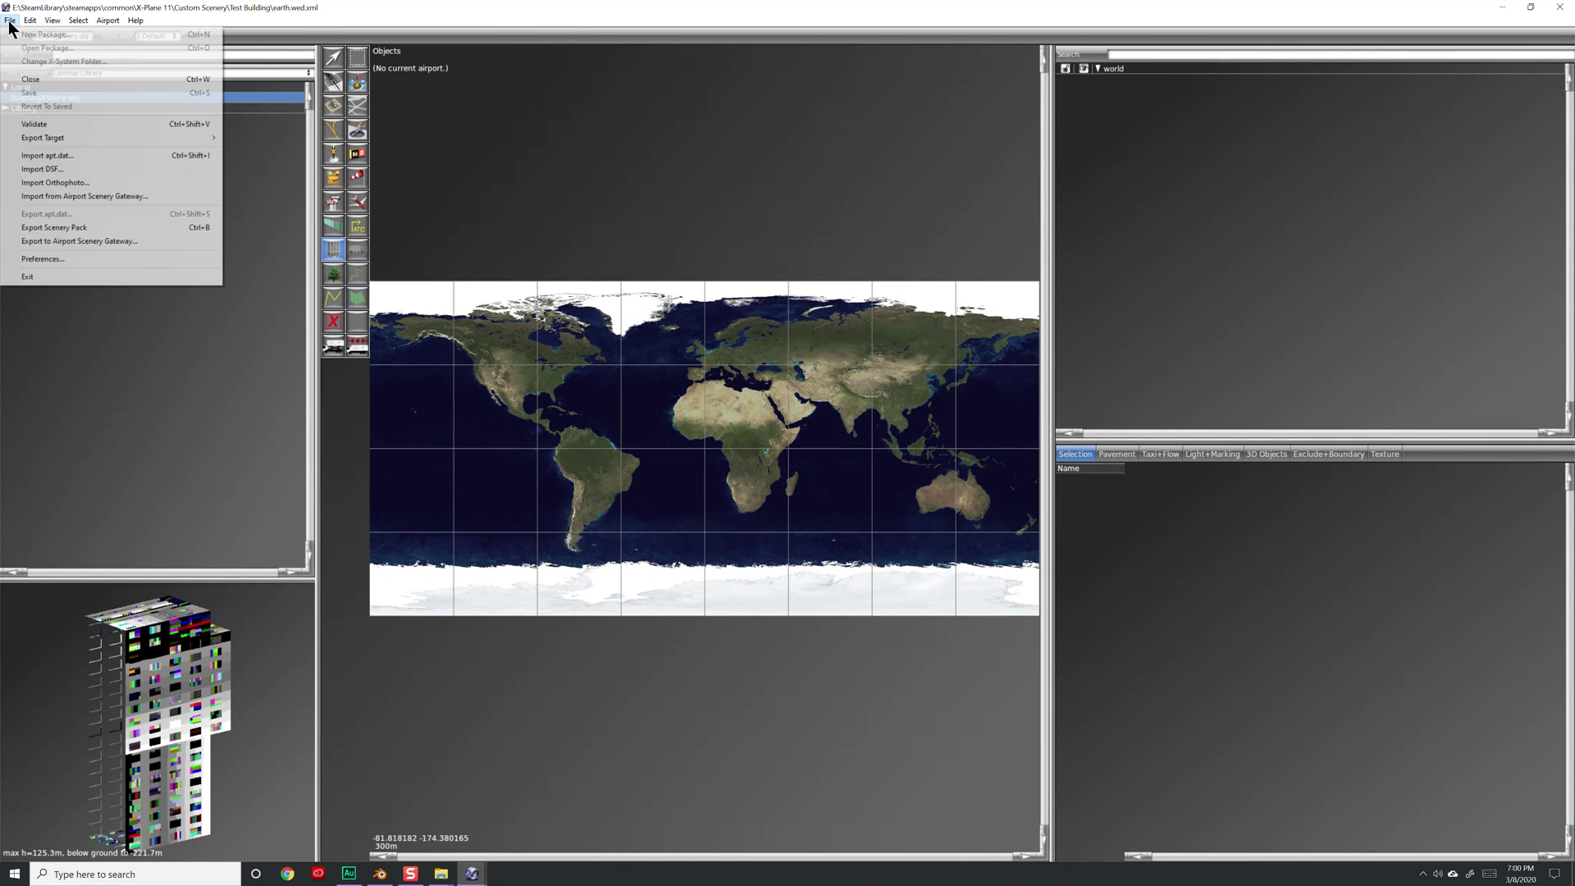
click(43, 137)
click(674, 174)
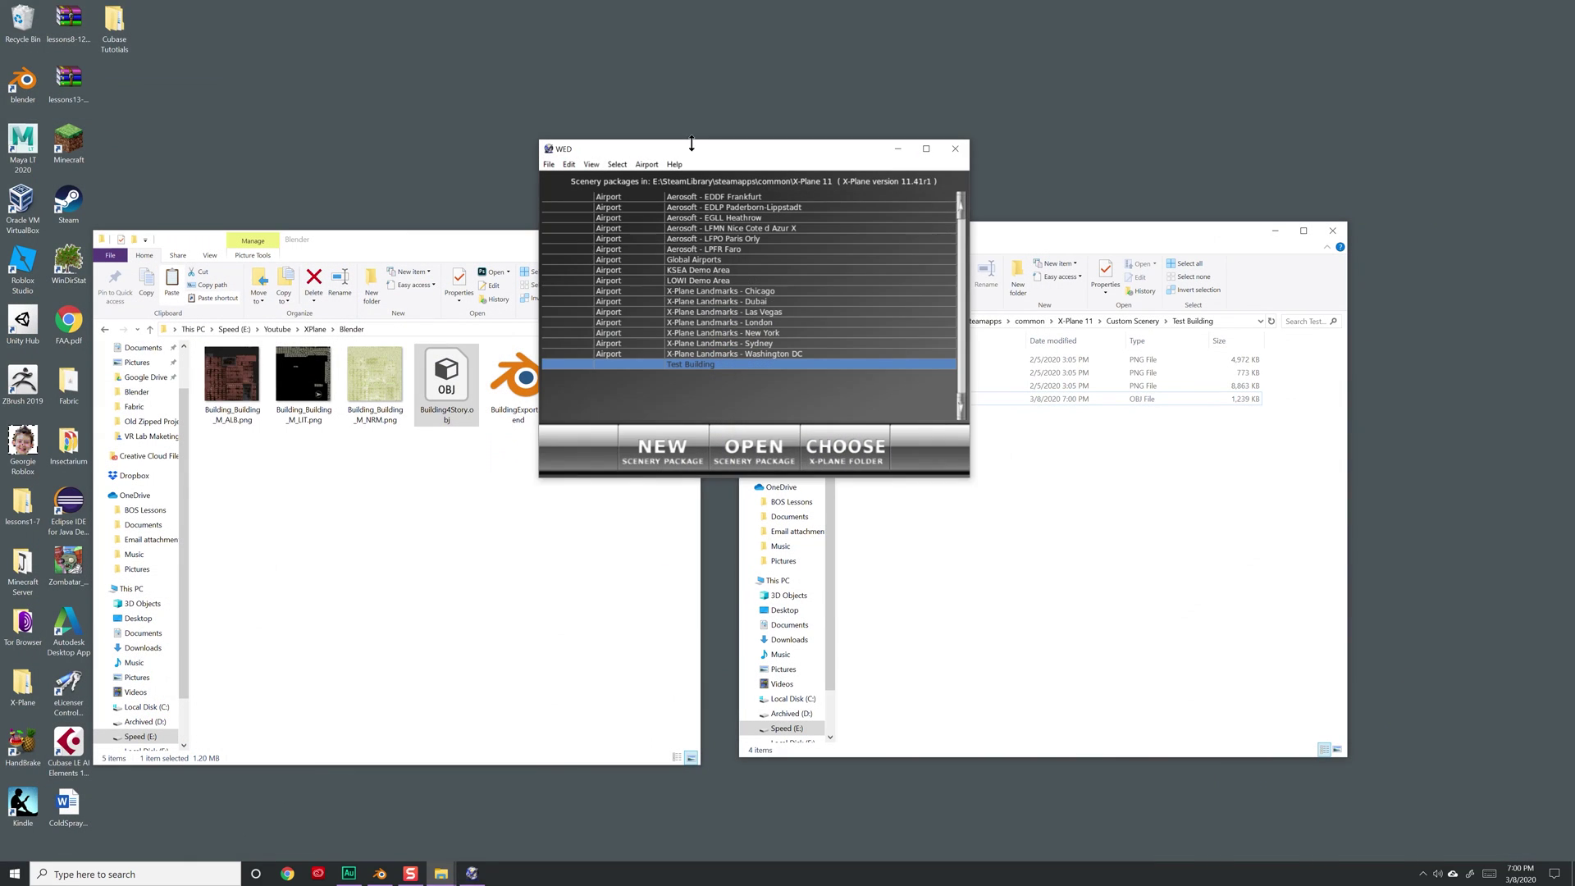
click(759, 451)
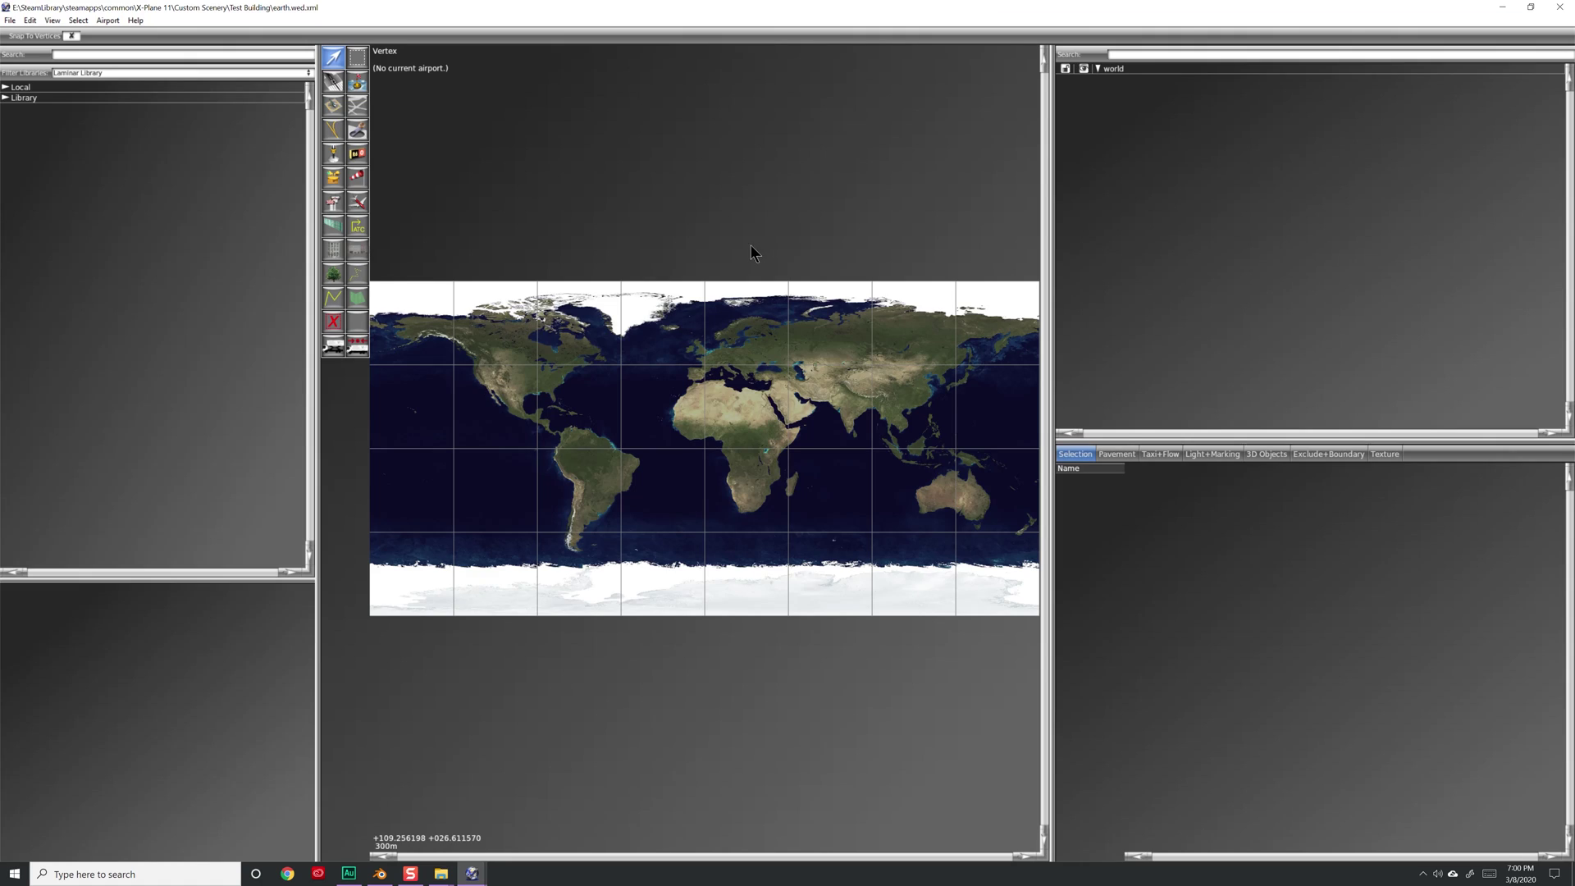
Select Building4Story.obj in the local library and rotate its preview to inspect the building
click(5, 87)
click(45, 98)
mouse_move(169, 706)
mouse_down()
mouse_move(244, 707)
mouse_move(75, 692)
mouse_move(180, 676)
mouse_move(123, 714)
mouse_move(155, 738)
mouse_move(164, 707)
mouse_move(119, 739)
mouse_move(143, 721)
mouse_up()
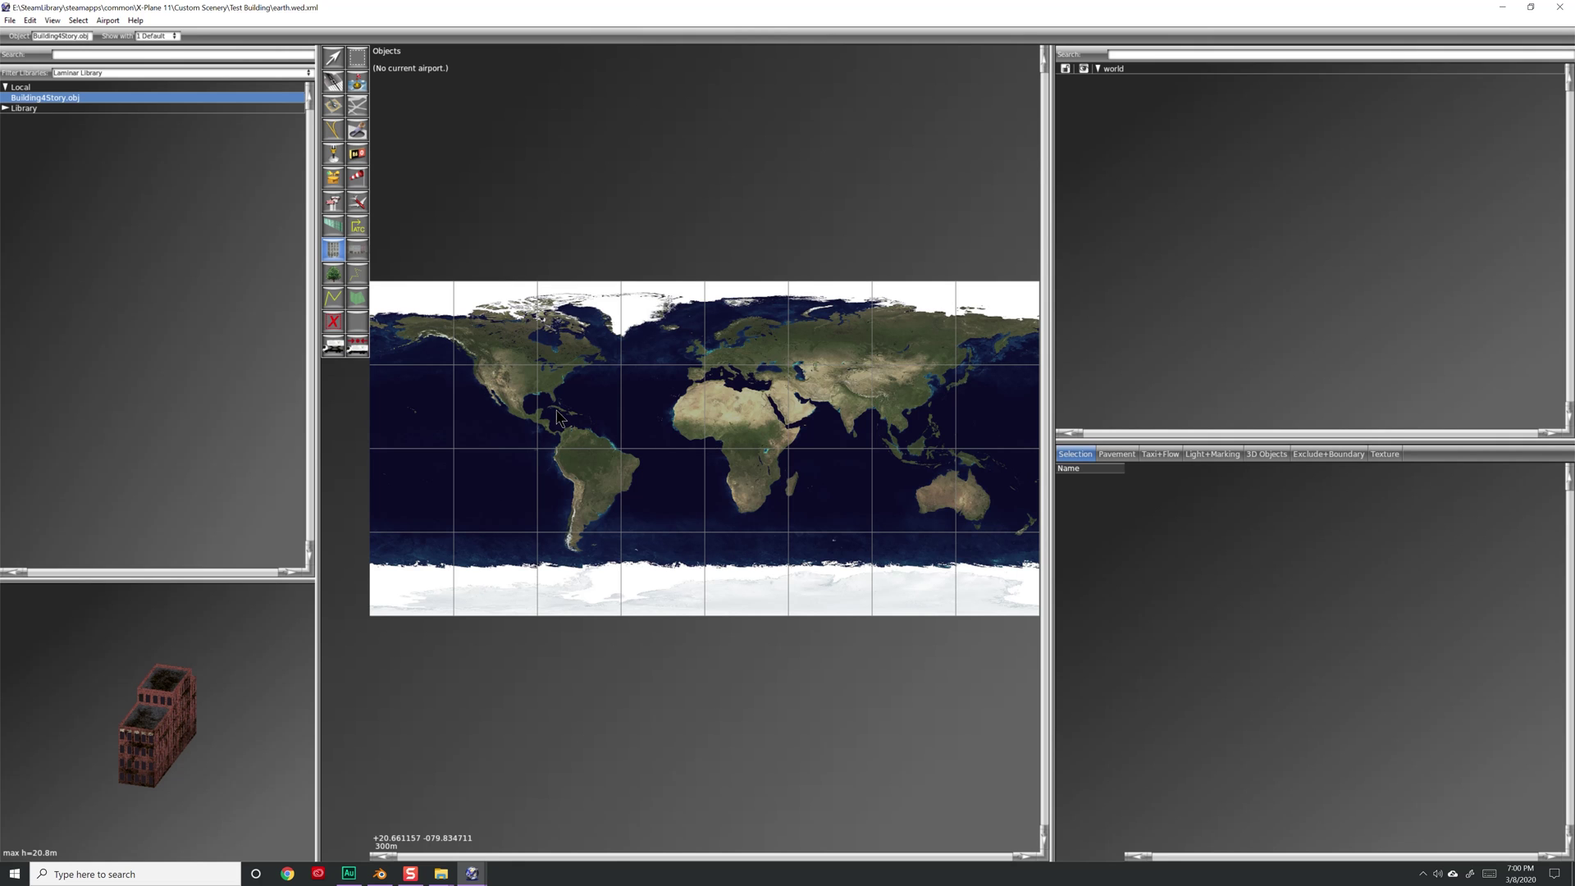
Search the world map for an empty snow-covered Arctic area north of Canada and zoom in close on it
scroll(557, 419, up, 6)
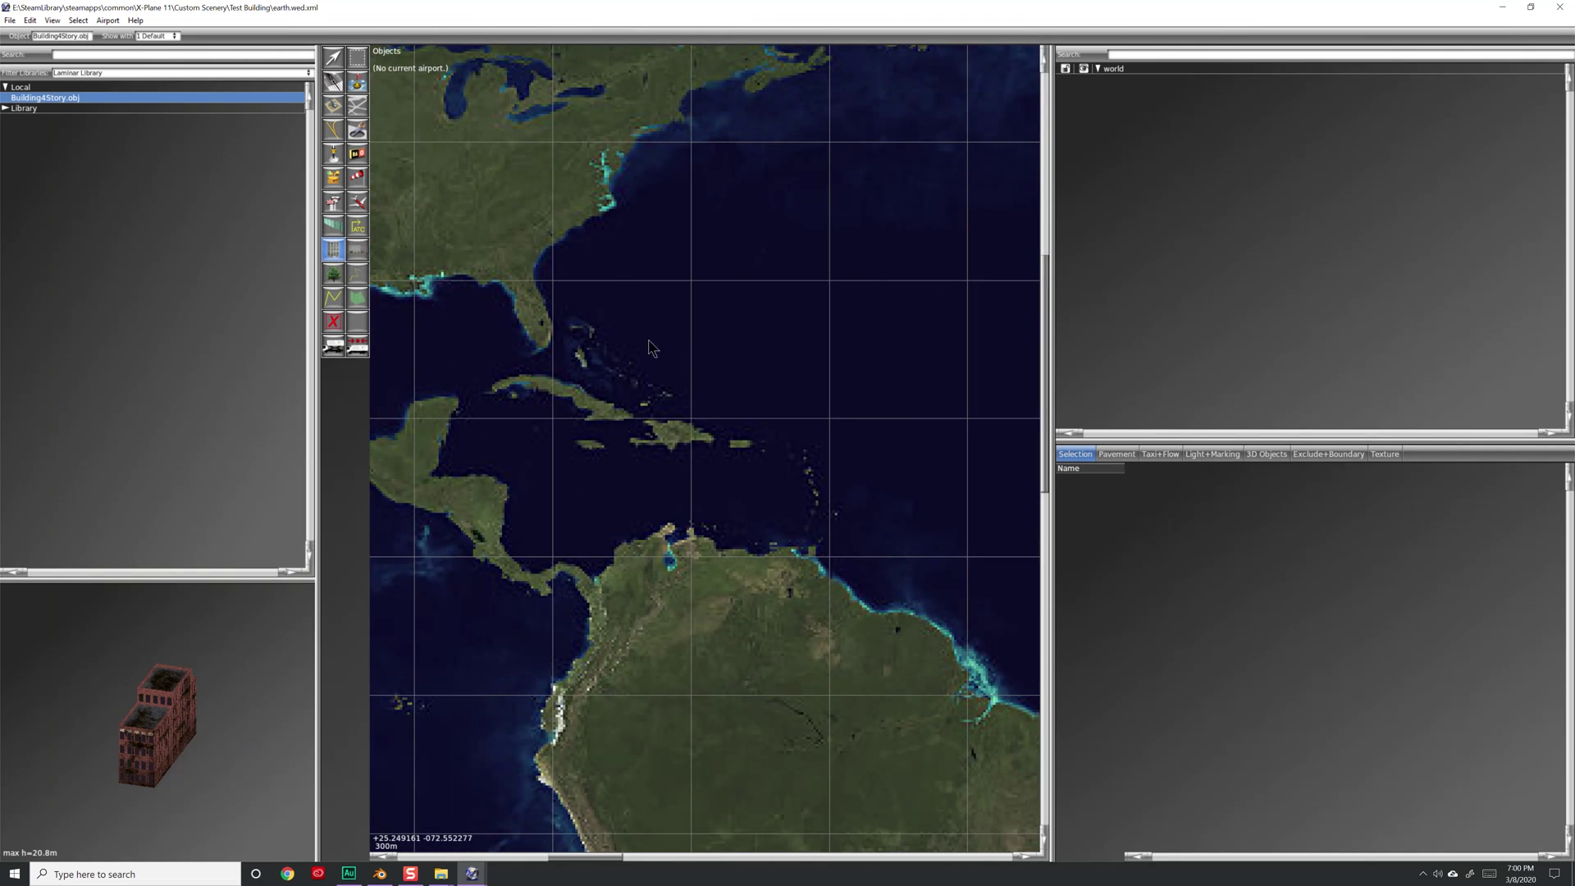
scroll(649, 348, up, 1)
right_drag(538, 220, 729, 469)
scroll(756, 485, down, 3)
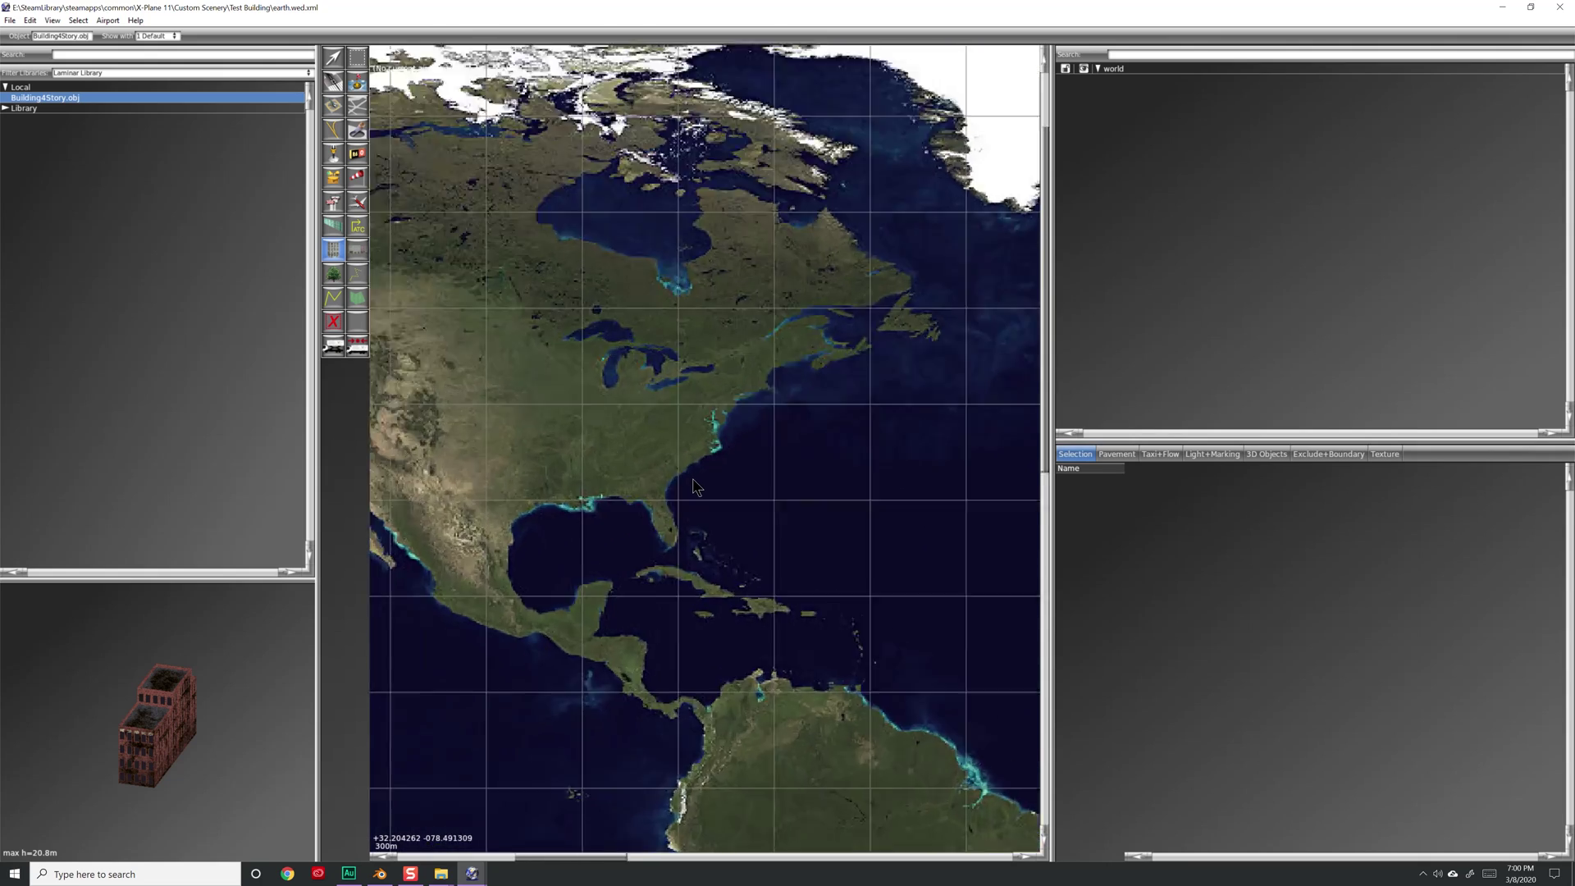
scroll(696, 487, up, 5)
scroll(696, 487, up, 3)
right_drag(626, 404, 803, 574)
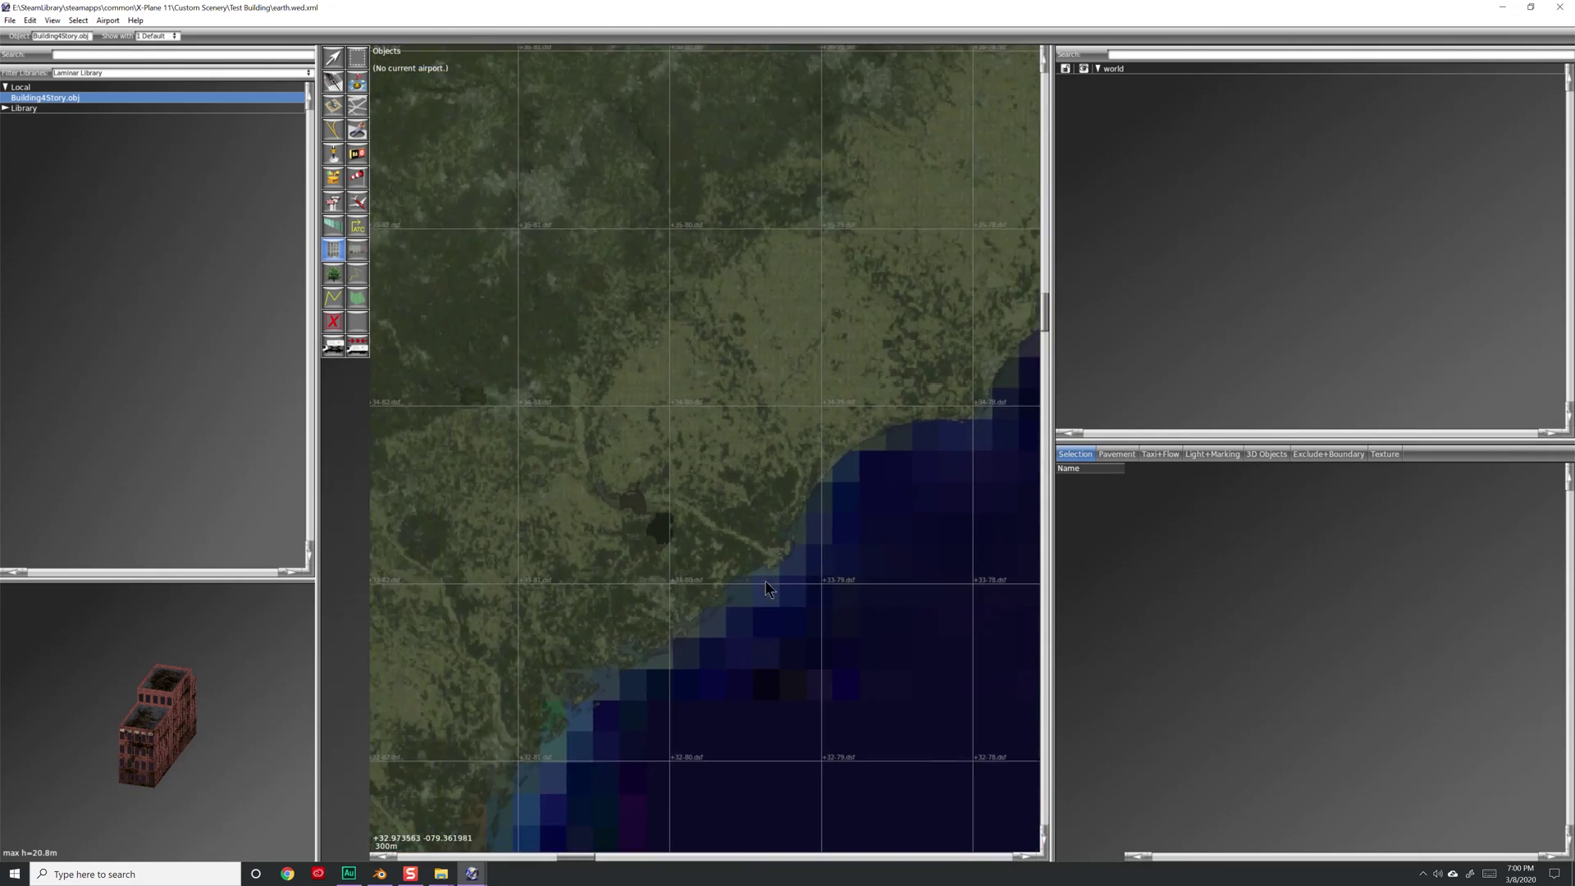
scroll(804, 492, down, 3)
scroll(802, 338, up, 3)
scroll(802, 347, down, 2)
right_drag(783, 357, 664, 629)
scroll(703, 487, up, 3)
scroll(702, 479, down, 3)
scroll(751, 602, up, 2)
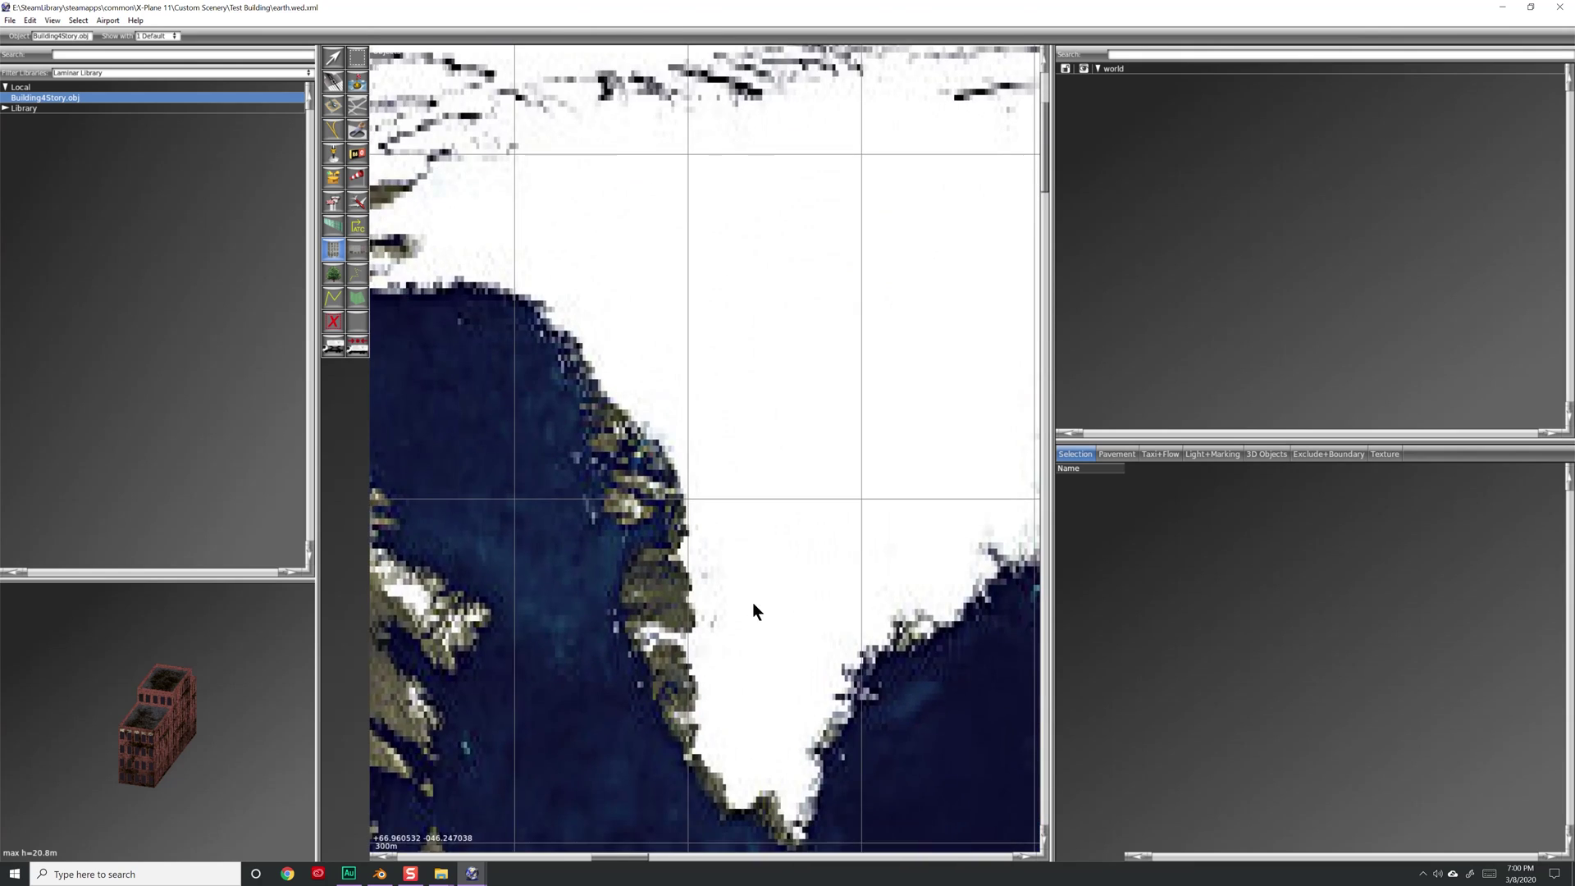
scroll(648, 381, up, 3)
scroll(648, 381, down, 3)
right_drag(648, 381, 736, 474)
scroll(819, 408, up, 3)
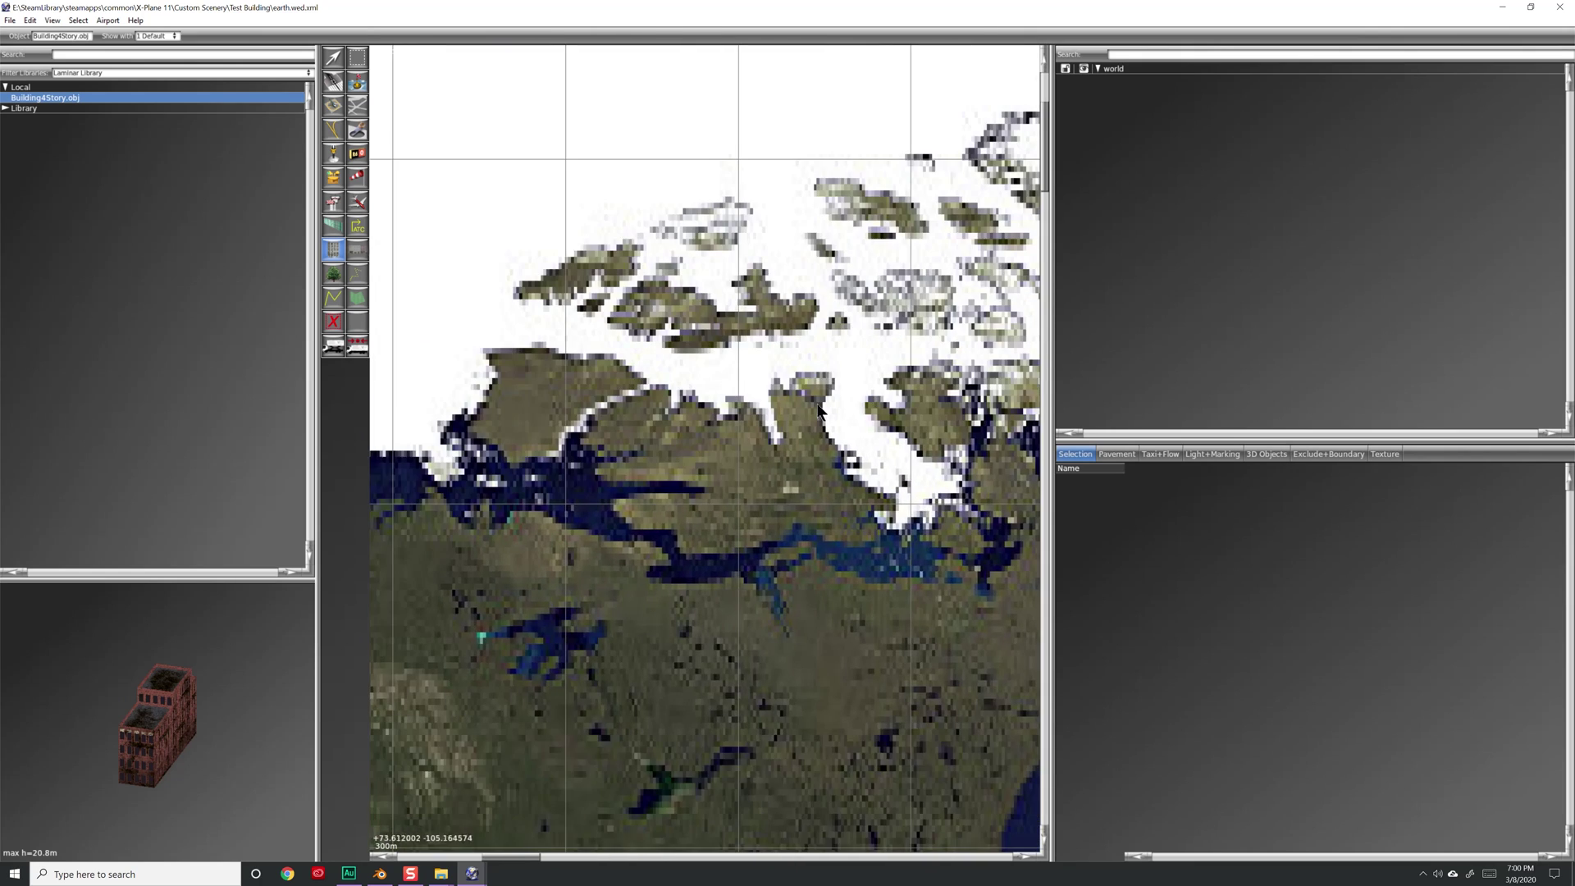
scroll(748, 523, down, 2)
scroll(850, 496, up, 3)
scroll(746, 518, up, 4)
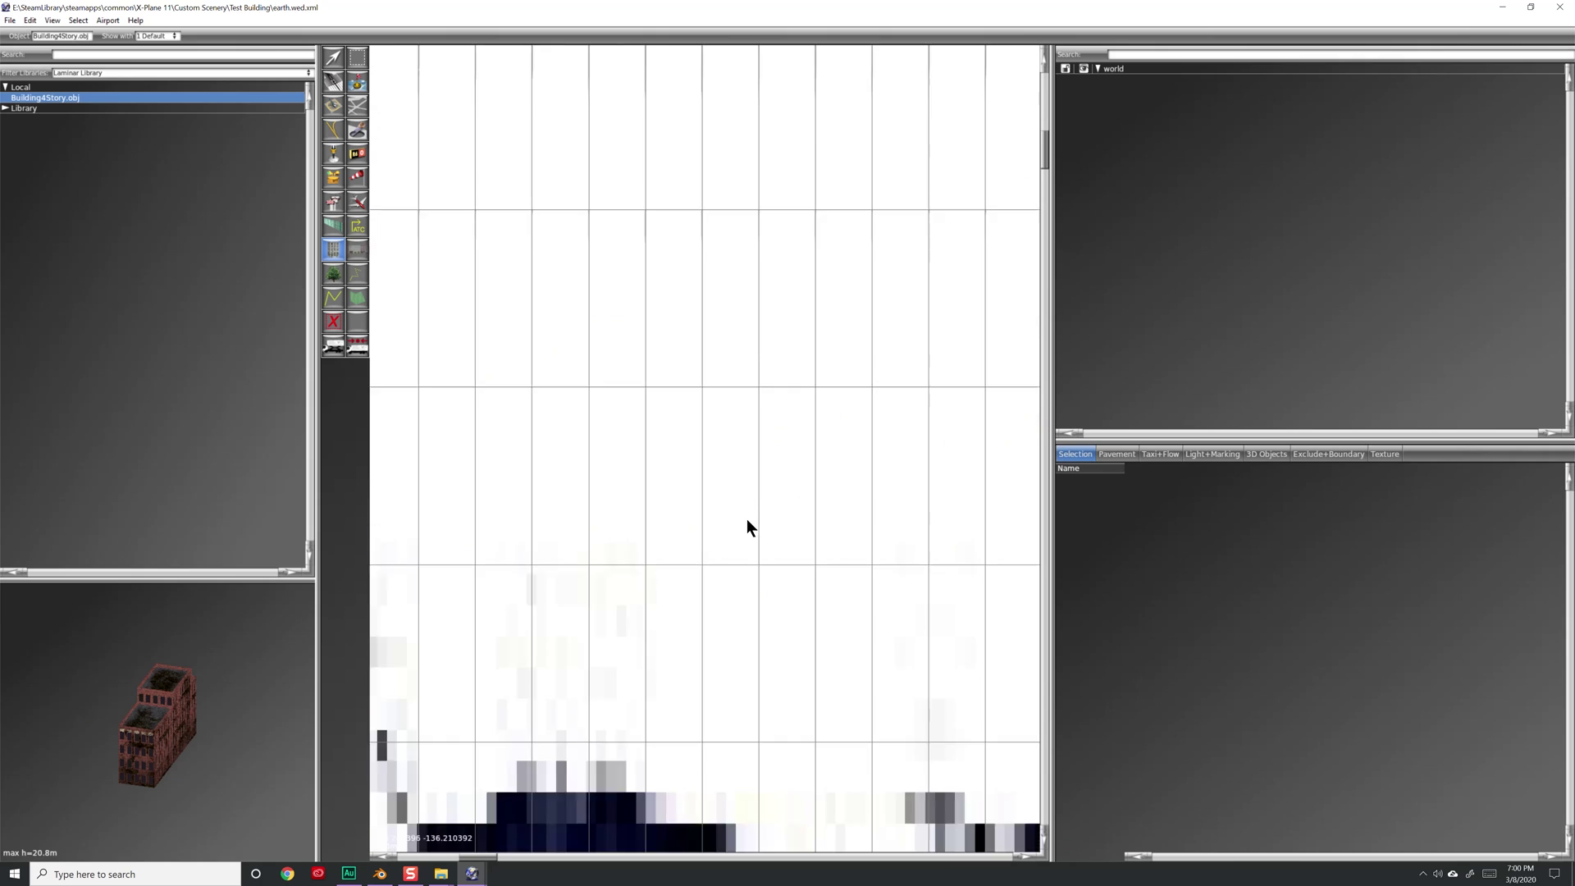
scroll(787, 537, up, 5)
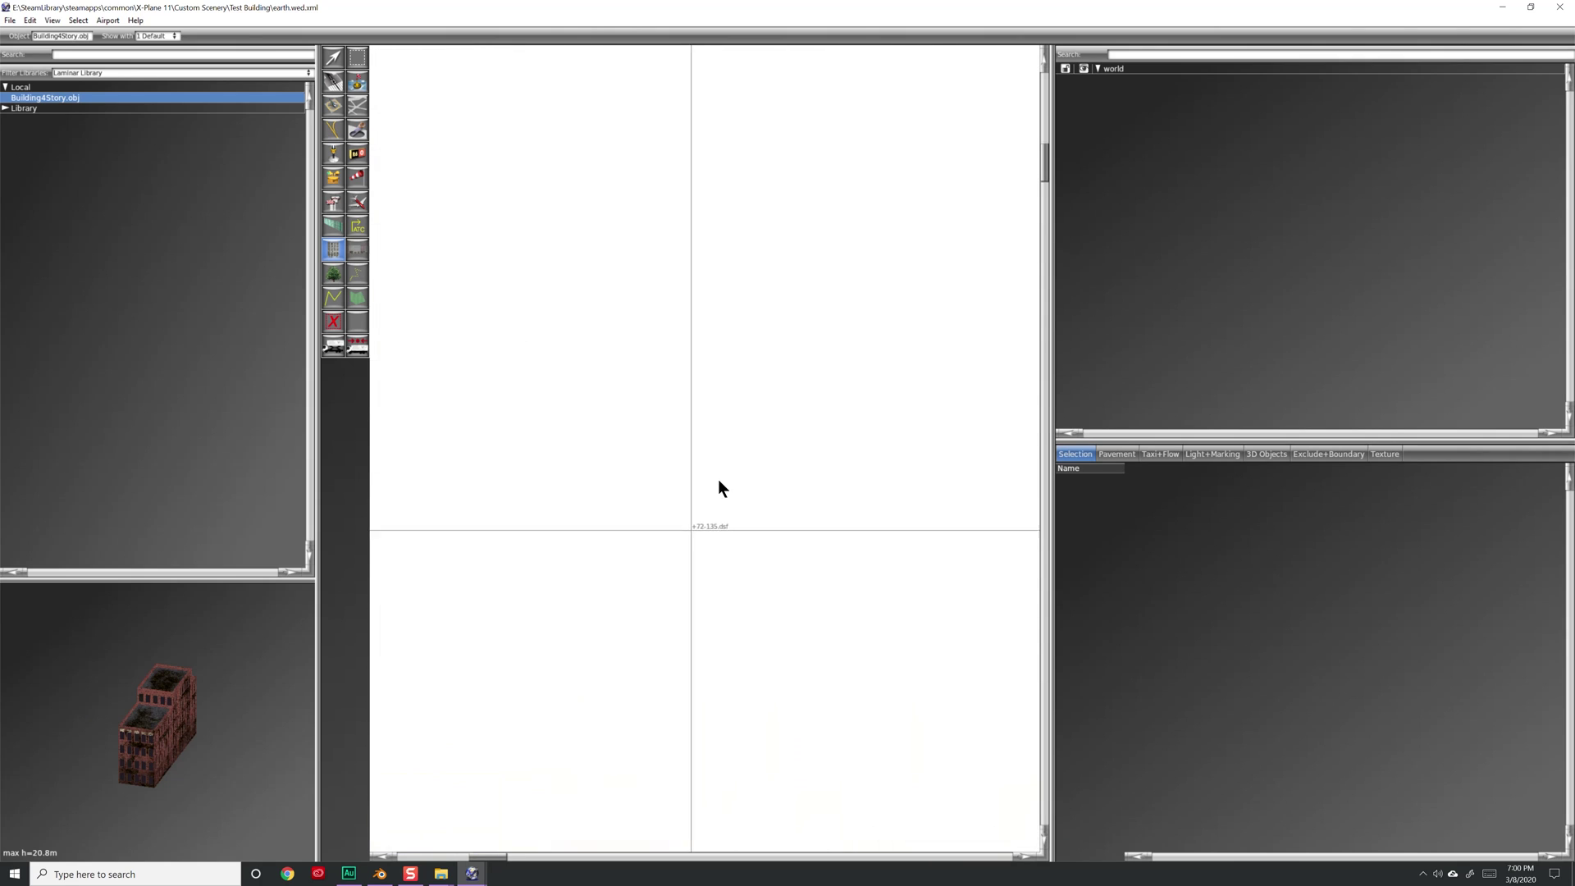
scroll(735, 476, up, 4)
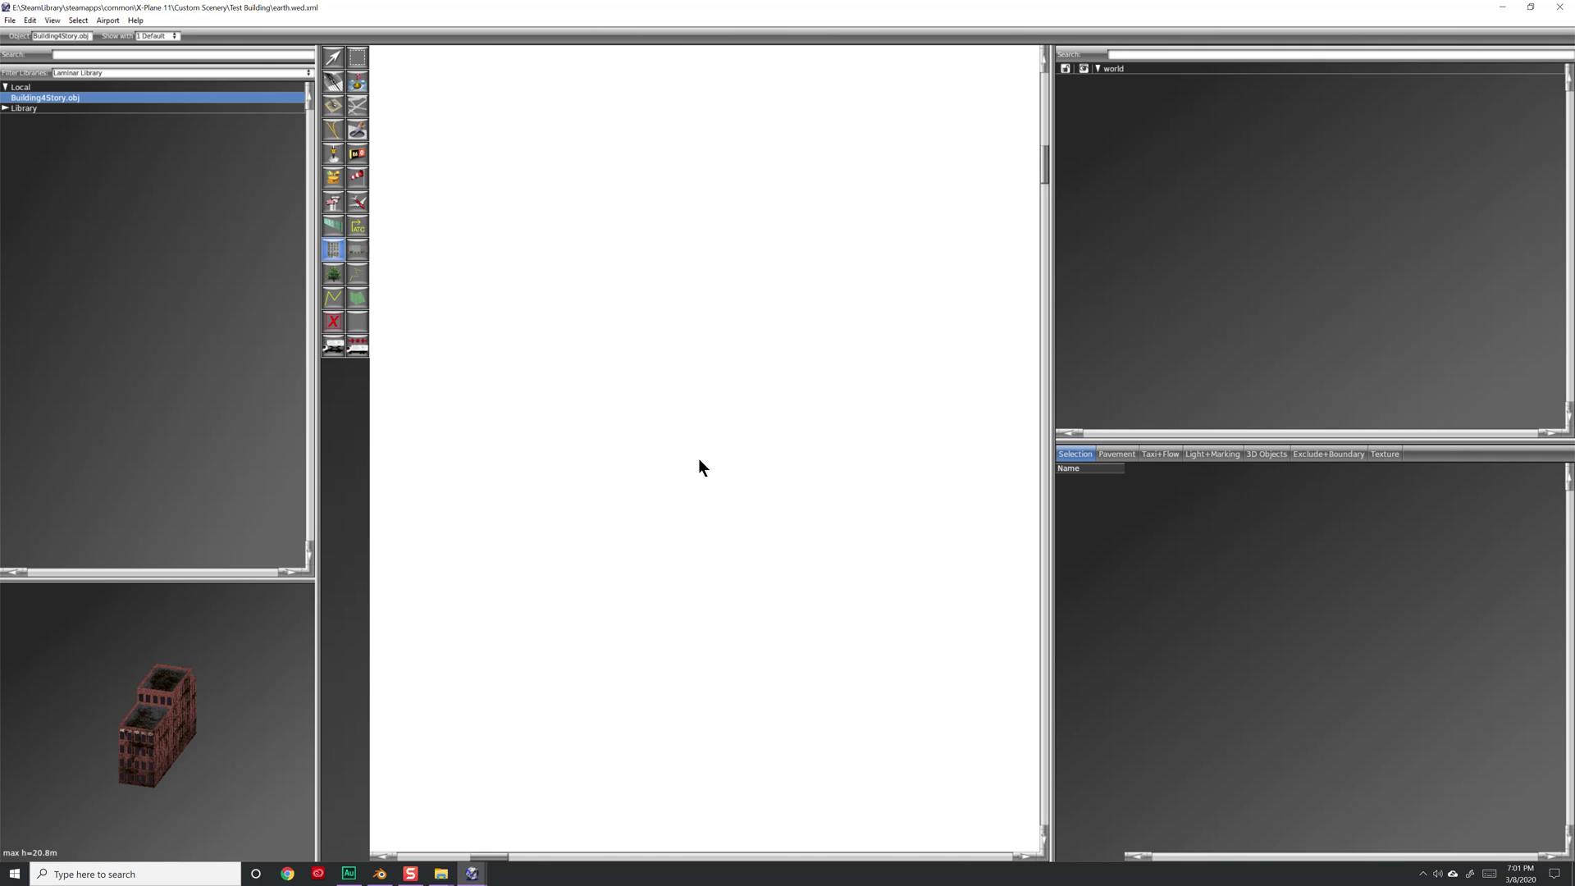
Create a new airport and draw a roughly north-south concrete runway about 1765 m long in the empty snow area
drag(1053, 359, 1311, 369)
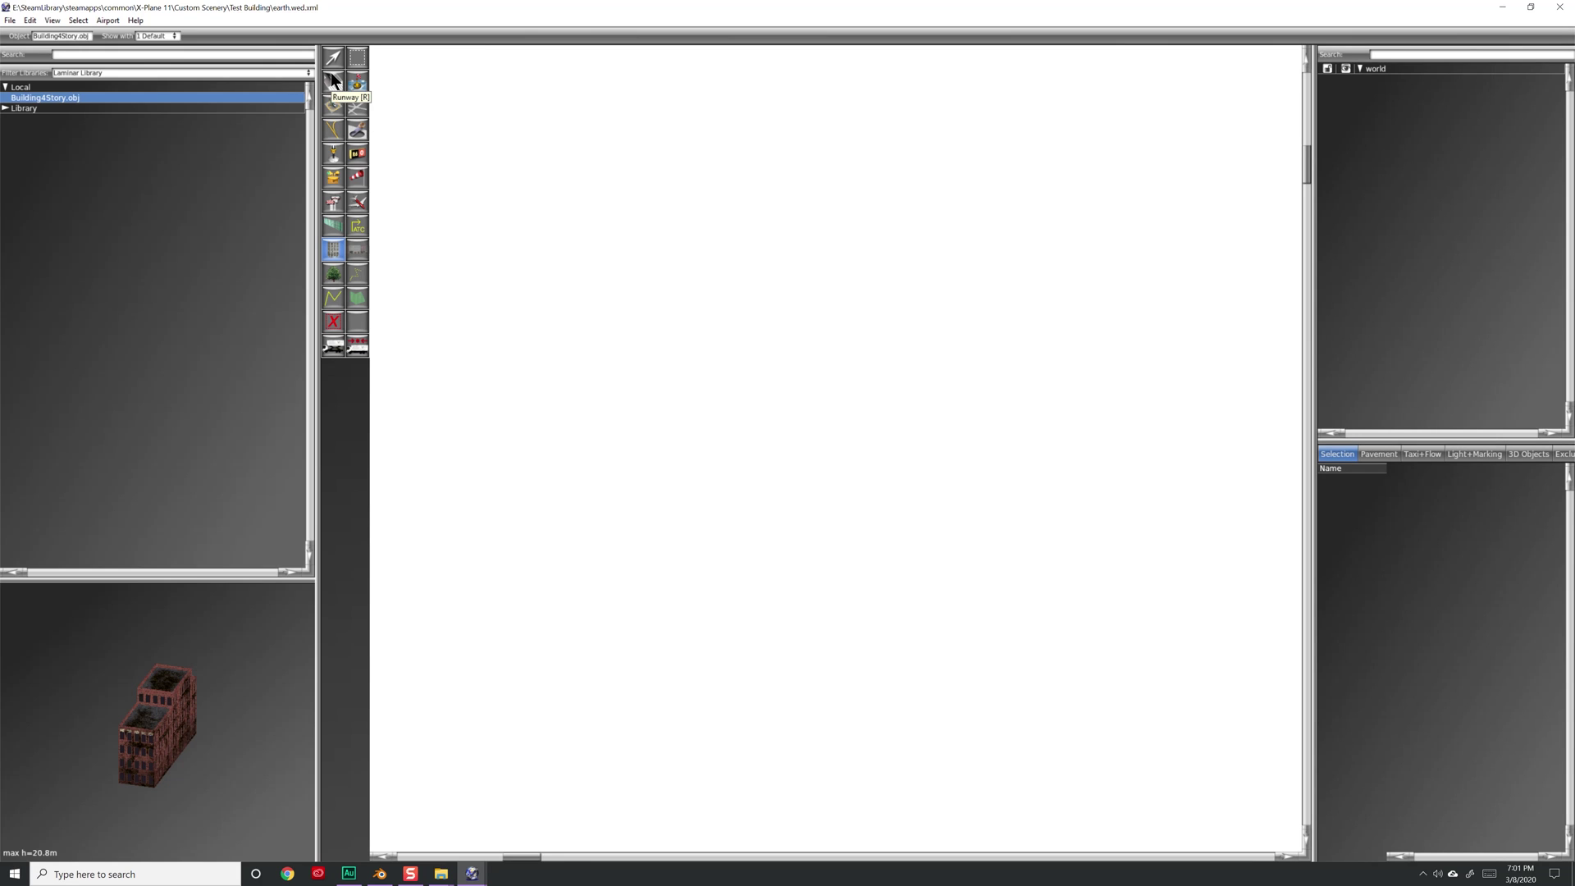
click(105, 18)
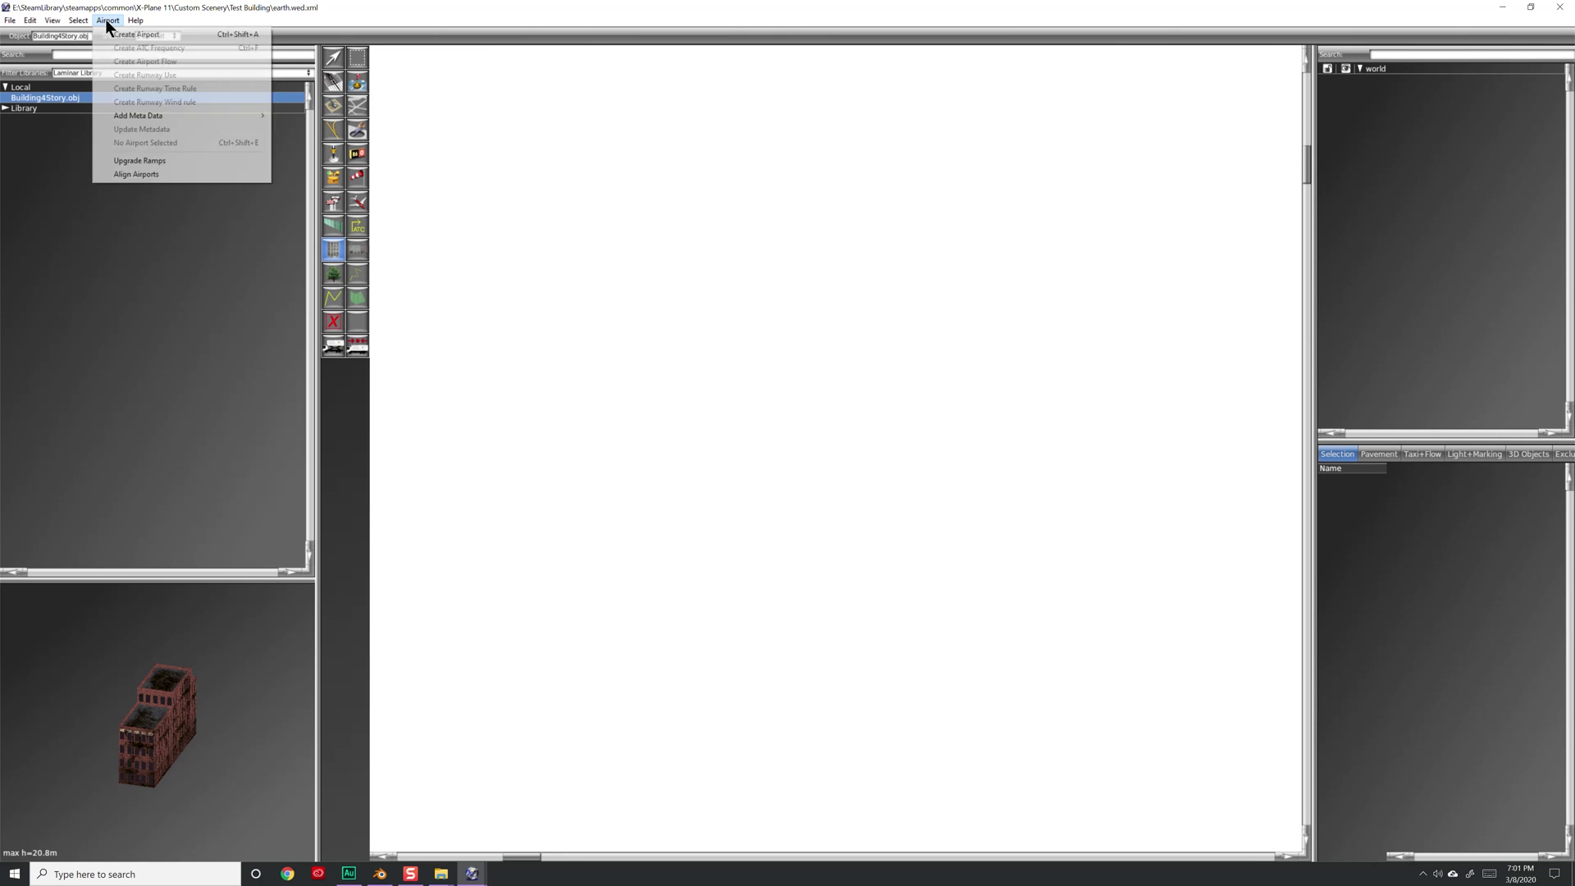
click(111, 32)
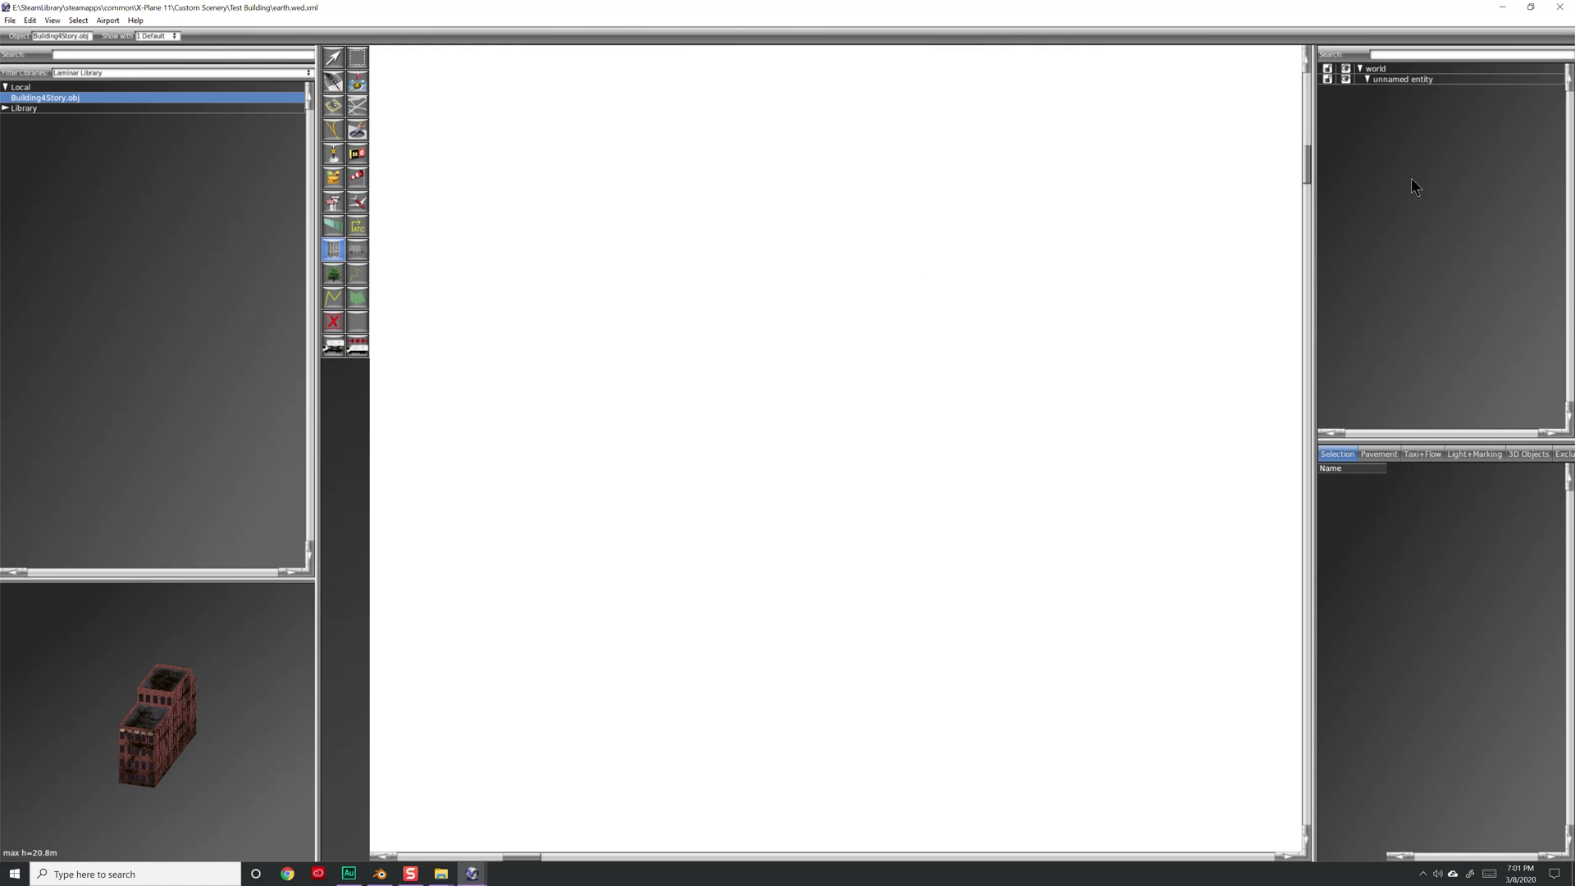
click(1394, 80)
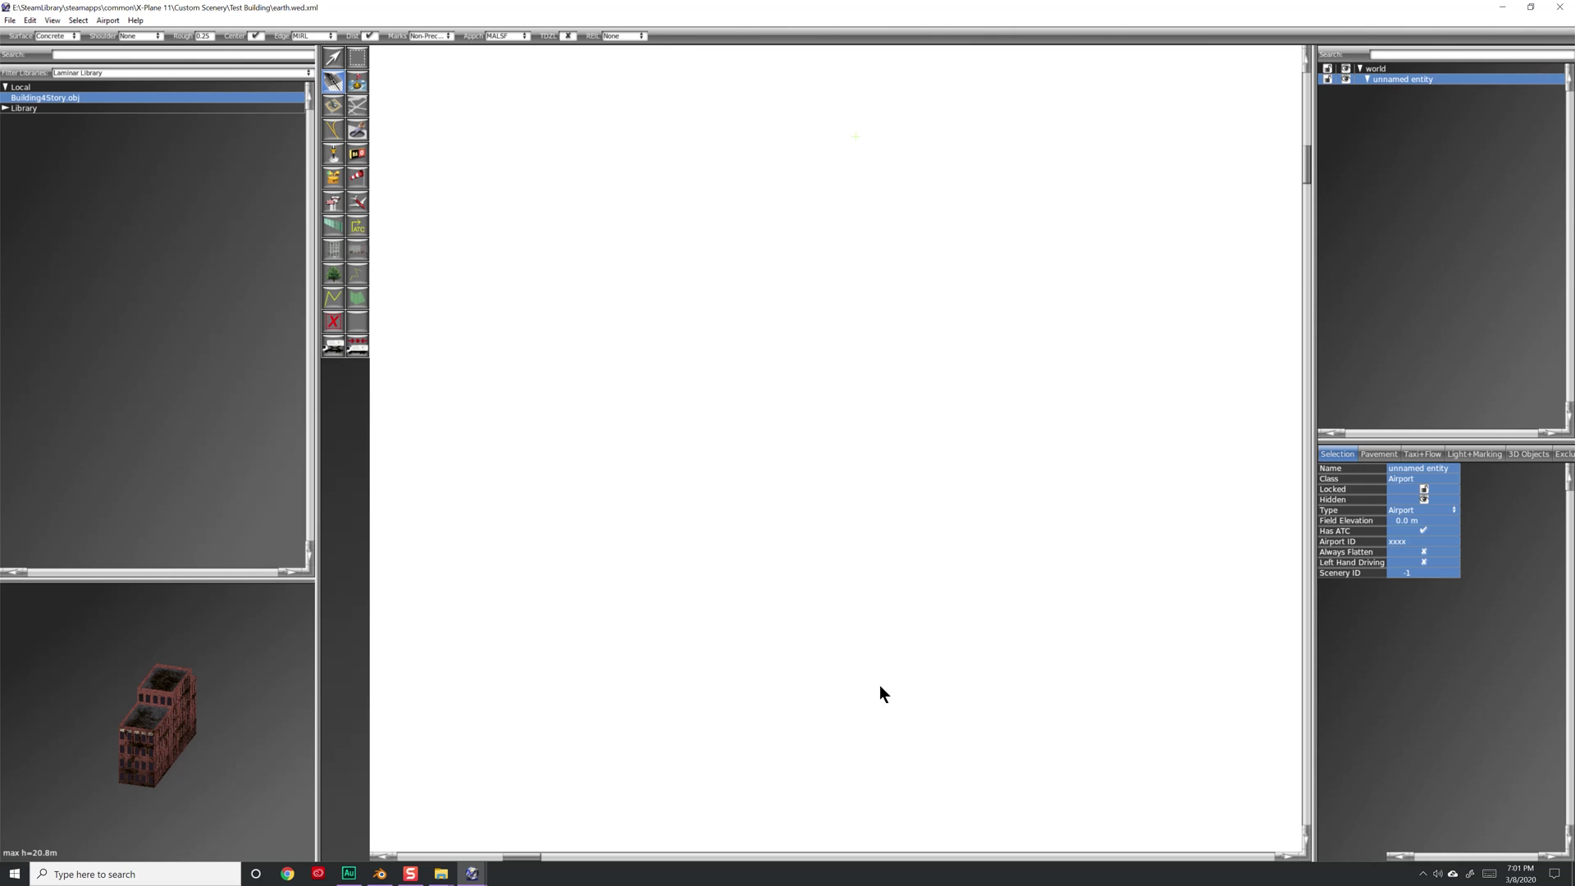
drag(879, 686, 873, 692)
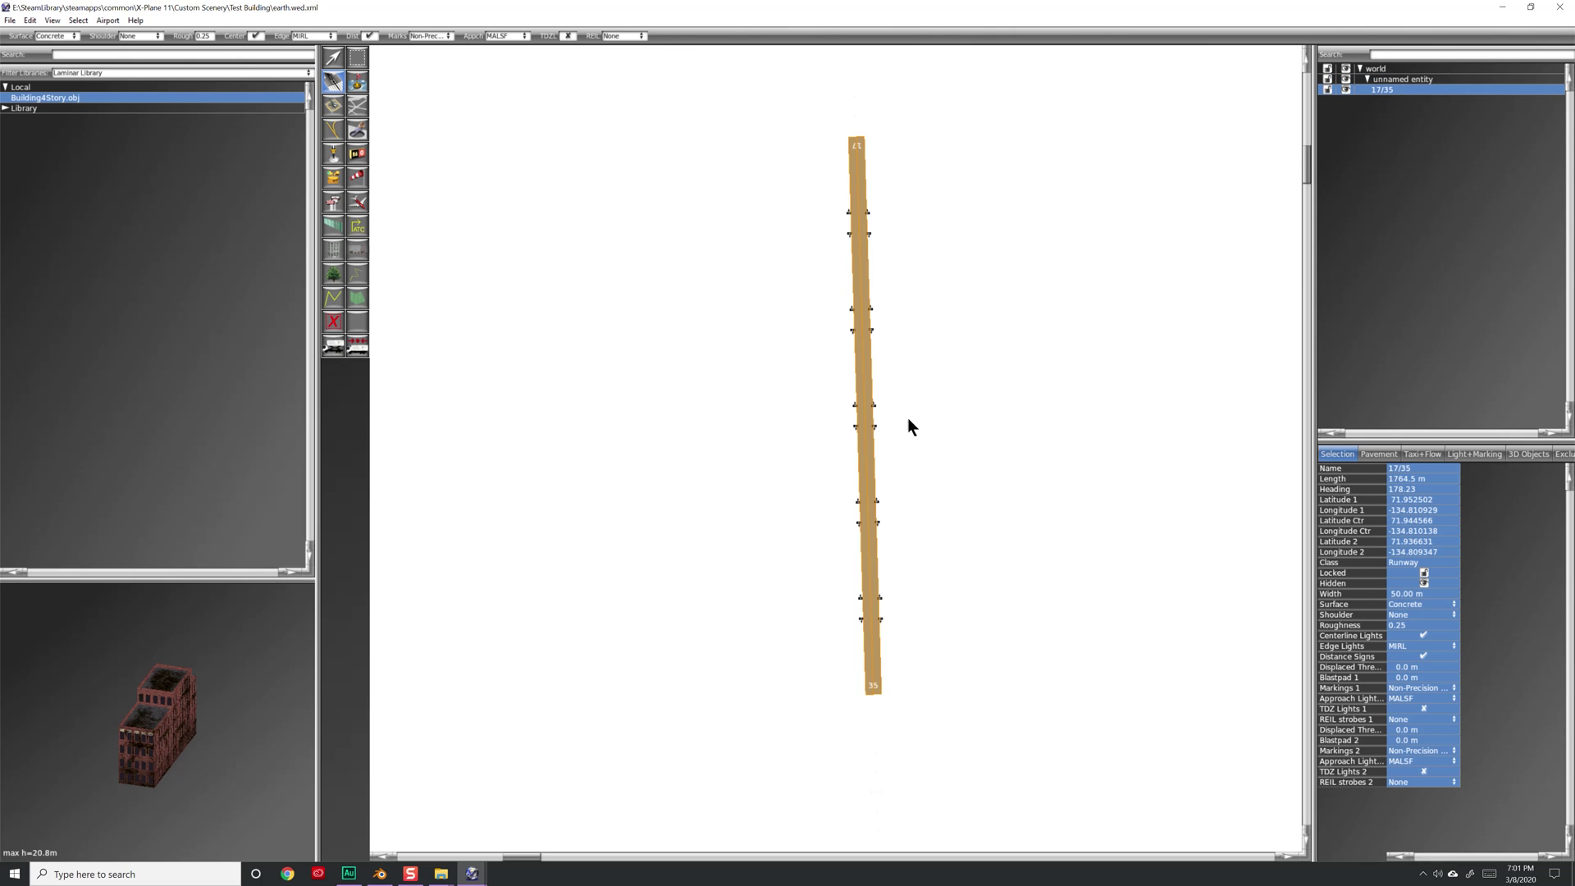
Draw a rectangular exclusion zone around the whole runway, leaving a wide margin on every side
key(x)
scroll(710, 349, down, 2)
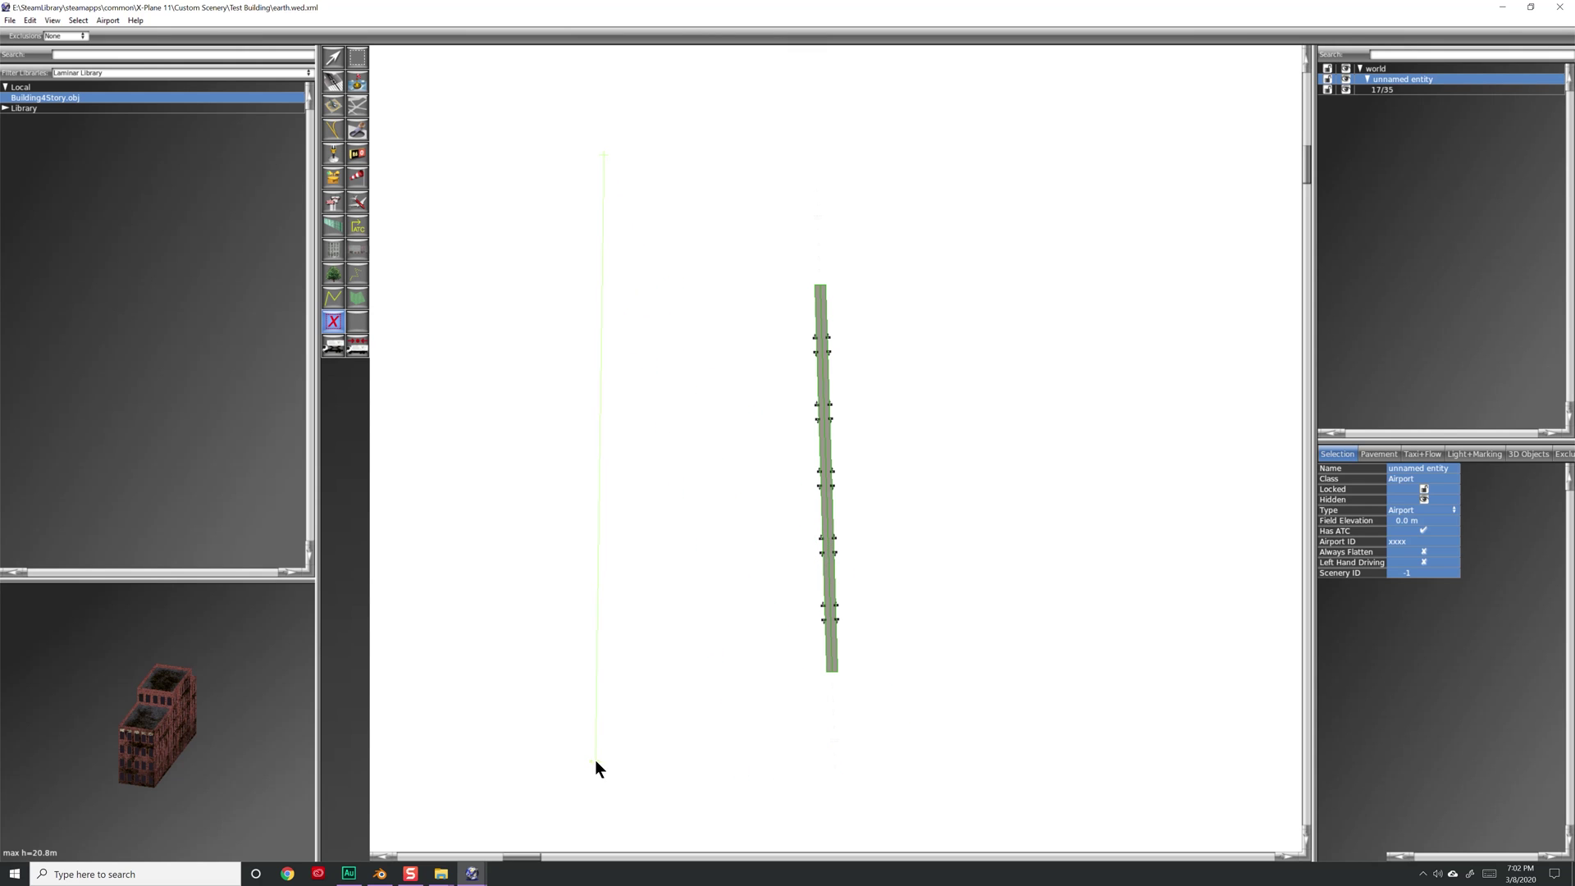
click(1113, 772)
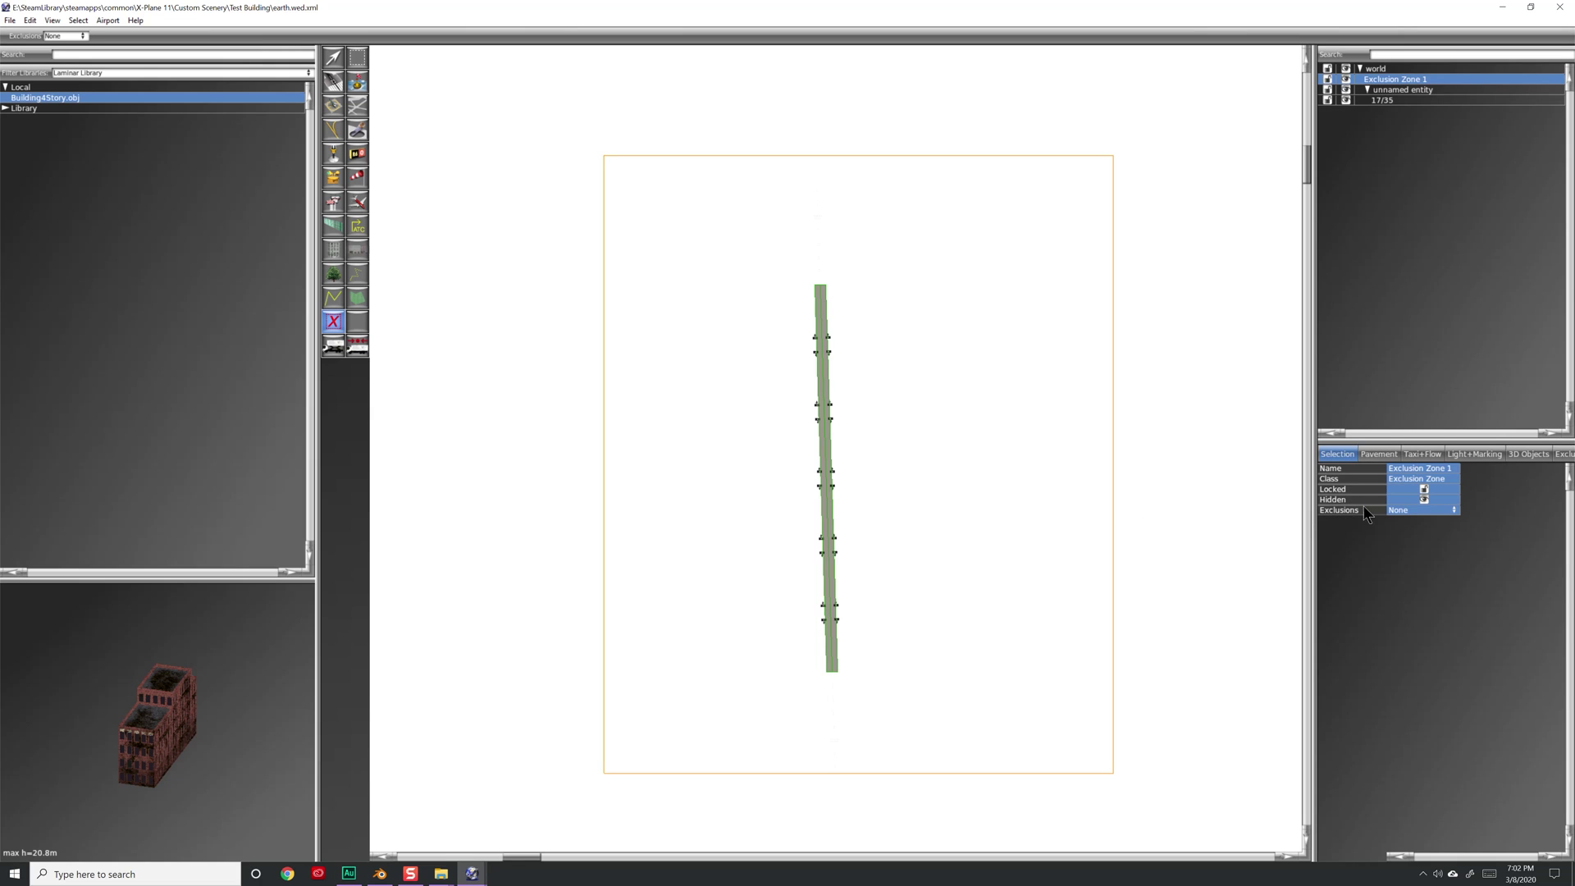
Set the exclusion zone to exclude Facades, Forests, Beaches, Road Networks, Lines, Draped Polygons and String, leaving Objects unchecked
click(1431, 509)
click(1435, 540)
click(1423, 508)
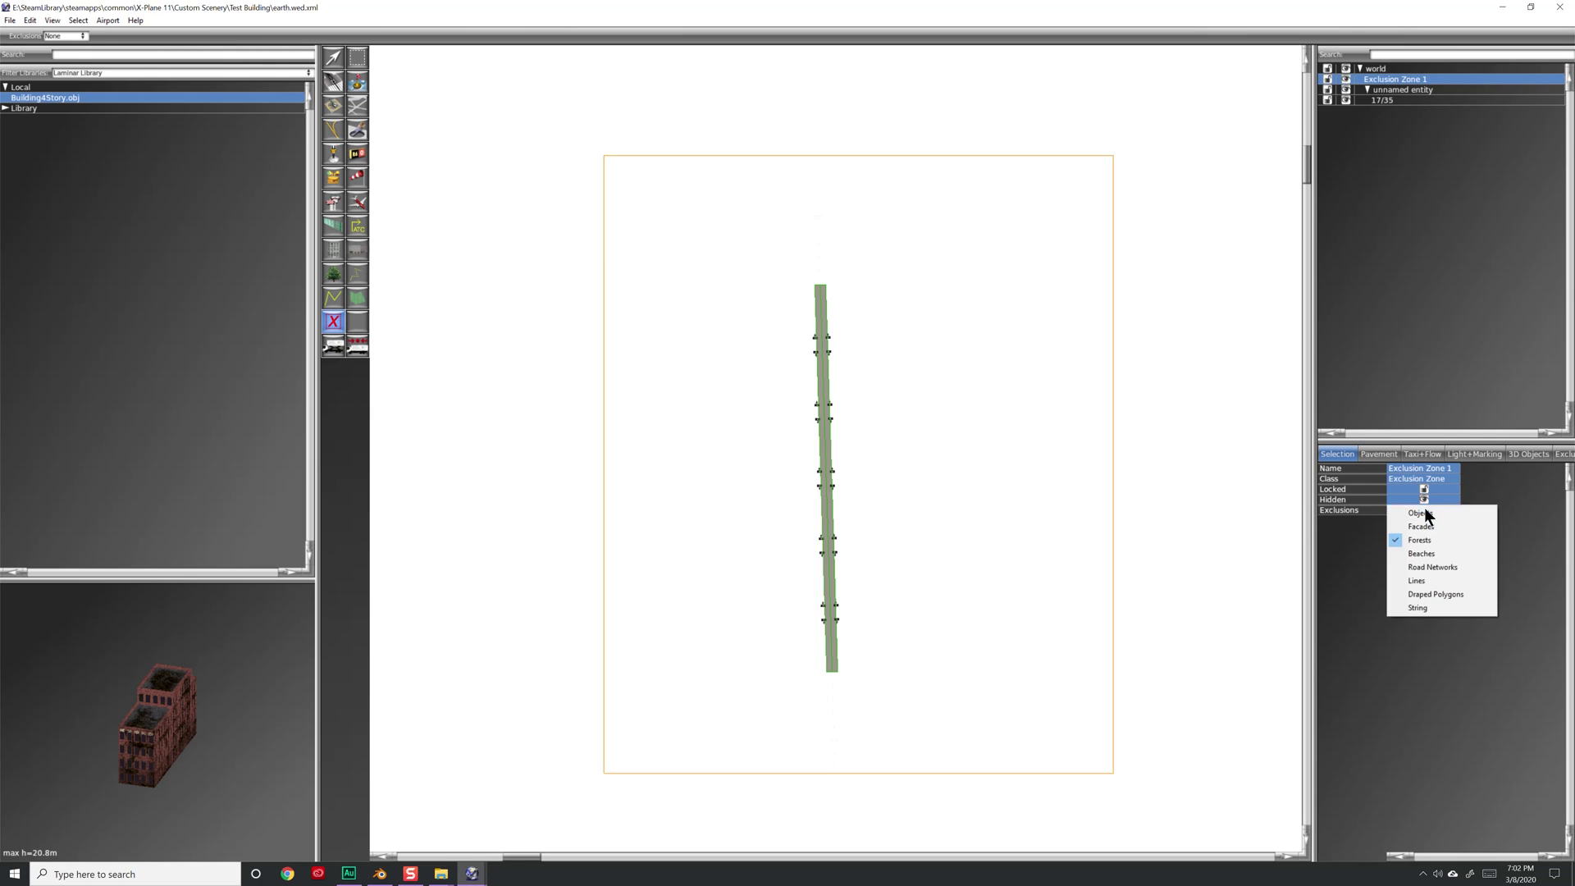
click(1435, 554)
click(1424, 509)
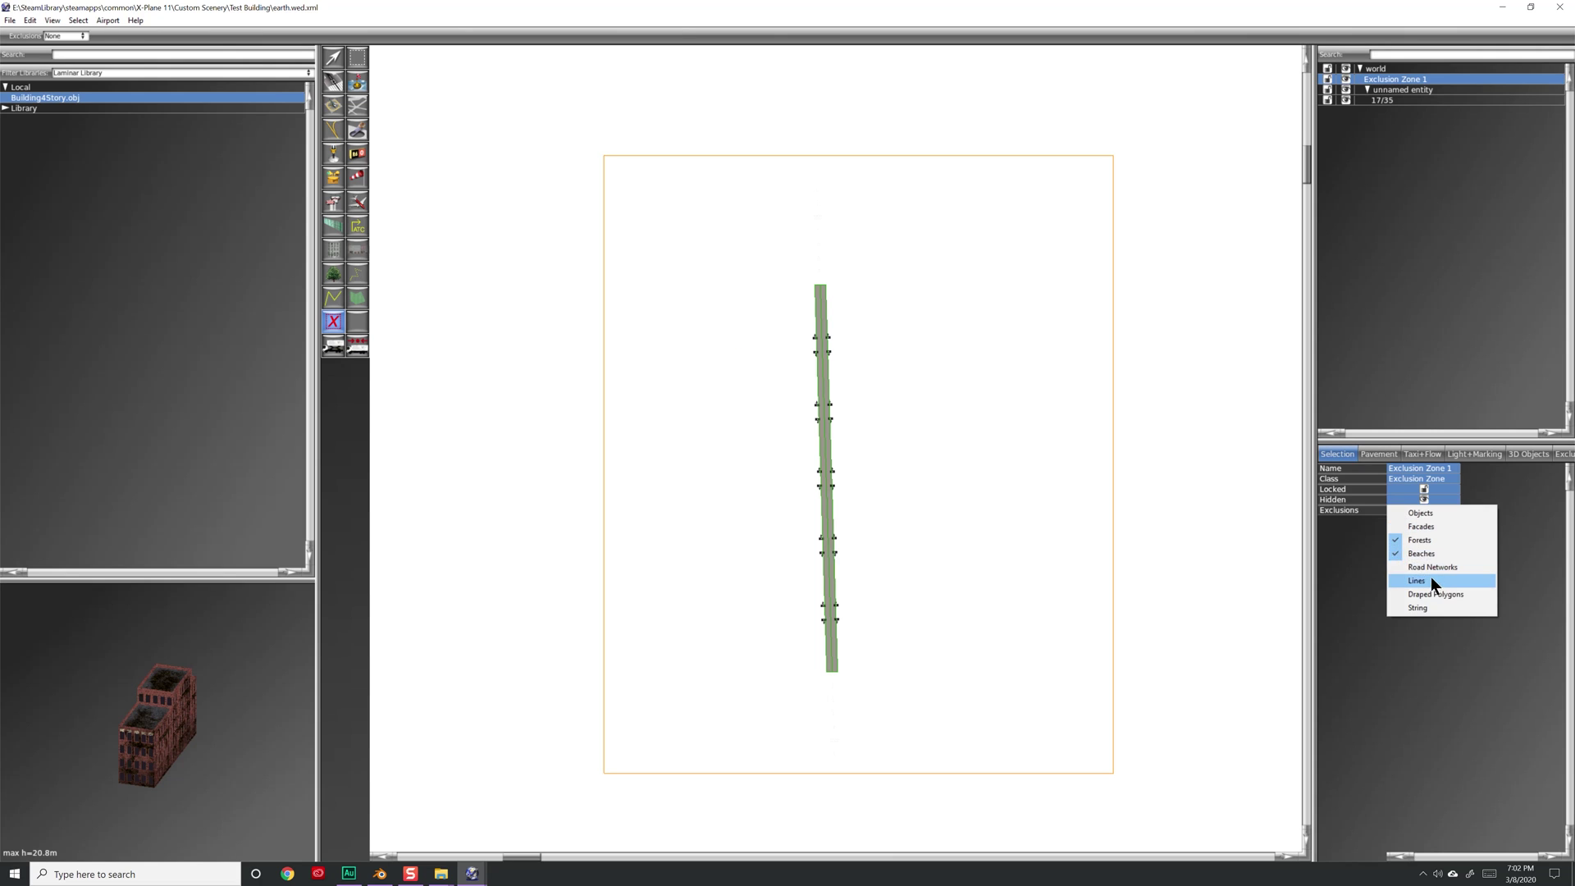
click(1431, 566)
click(1424, 509)
click(1427, 580)
click(1423, 510)
click(1427, 594)
click(1424, 510)
click(1423, 527)
click(1424, 512)
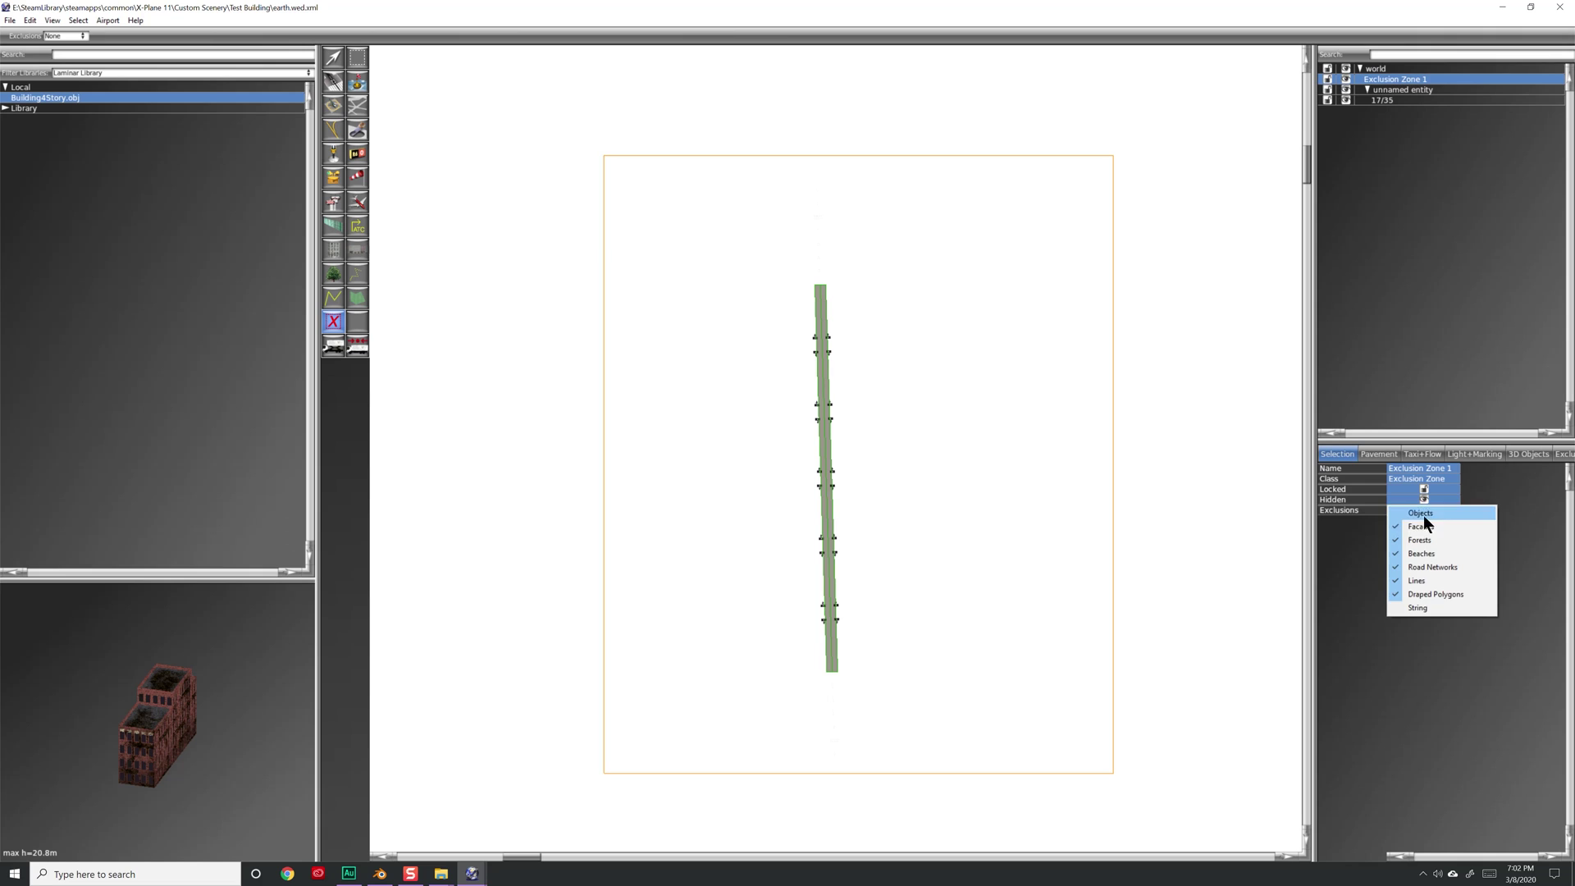
click(1429, 608)
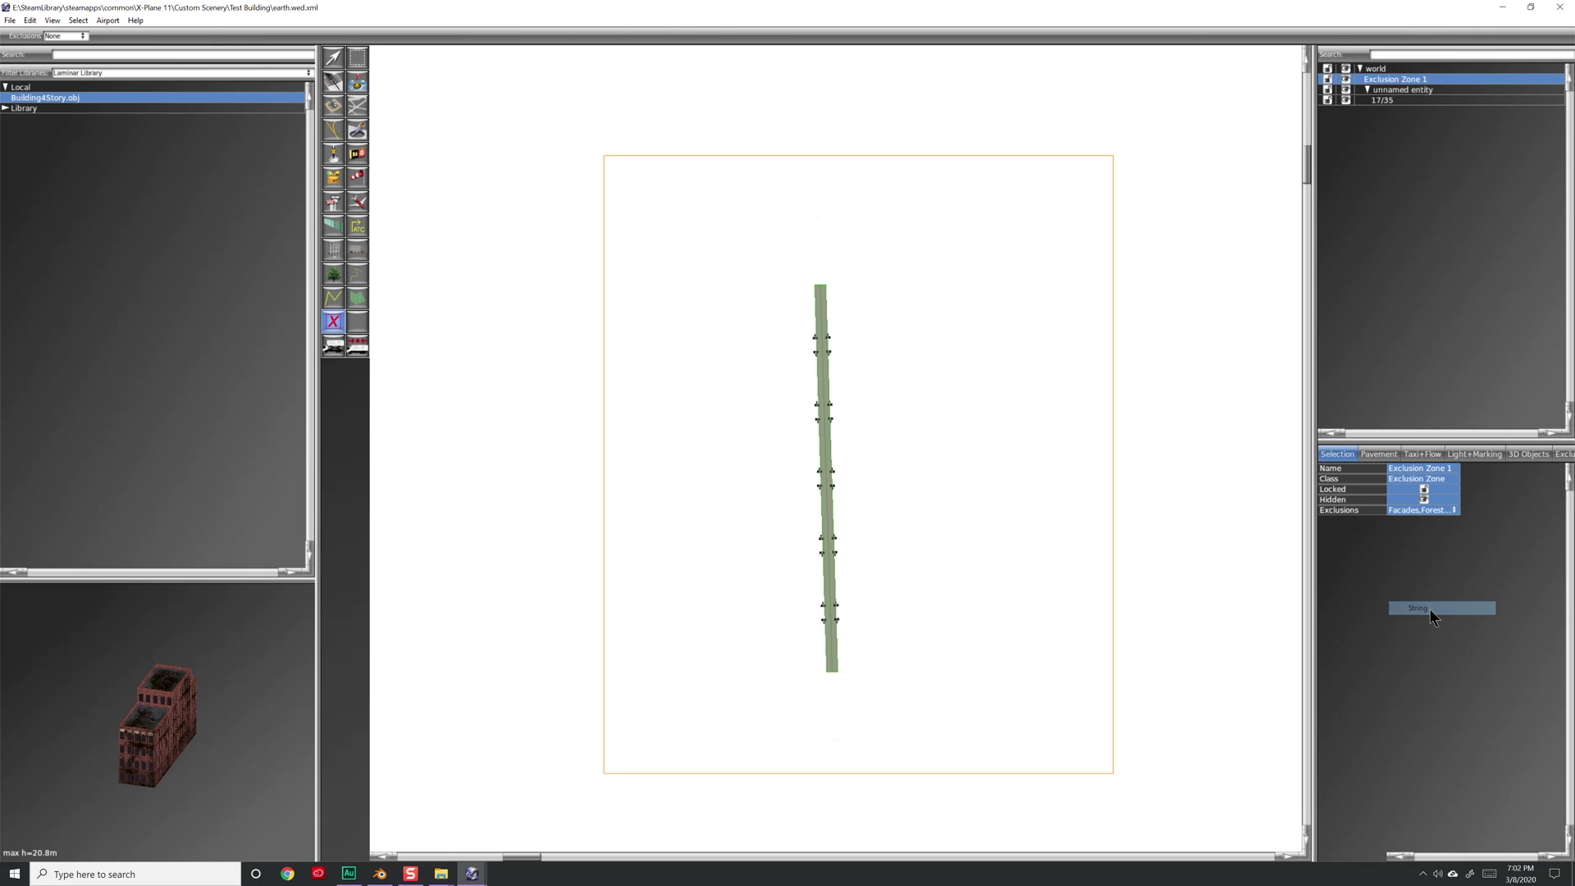
click(1419, 513)
click(1433, 656)
Try placing Building4Story.obj at the runway's 17 end with a heading of about 89°, and undo the placement
click(43, 98)
click(40, 99)
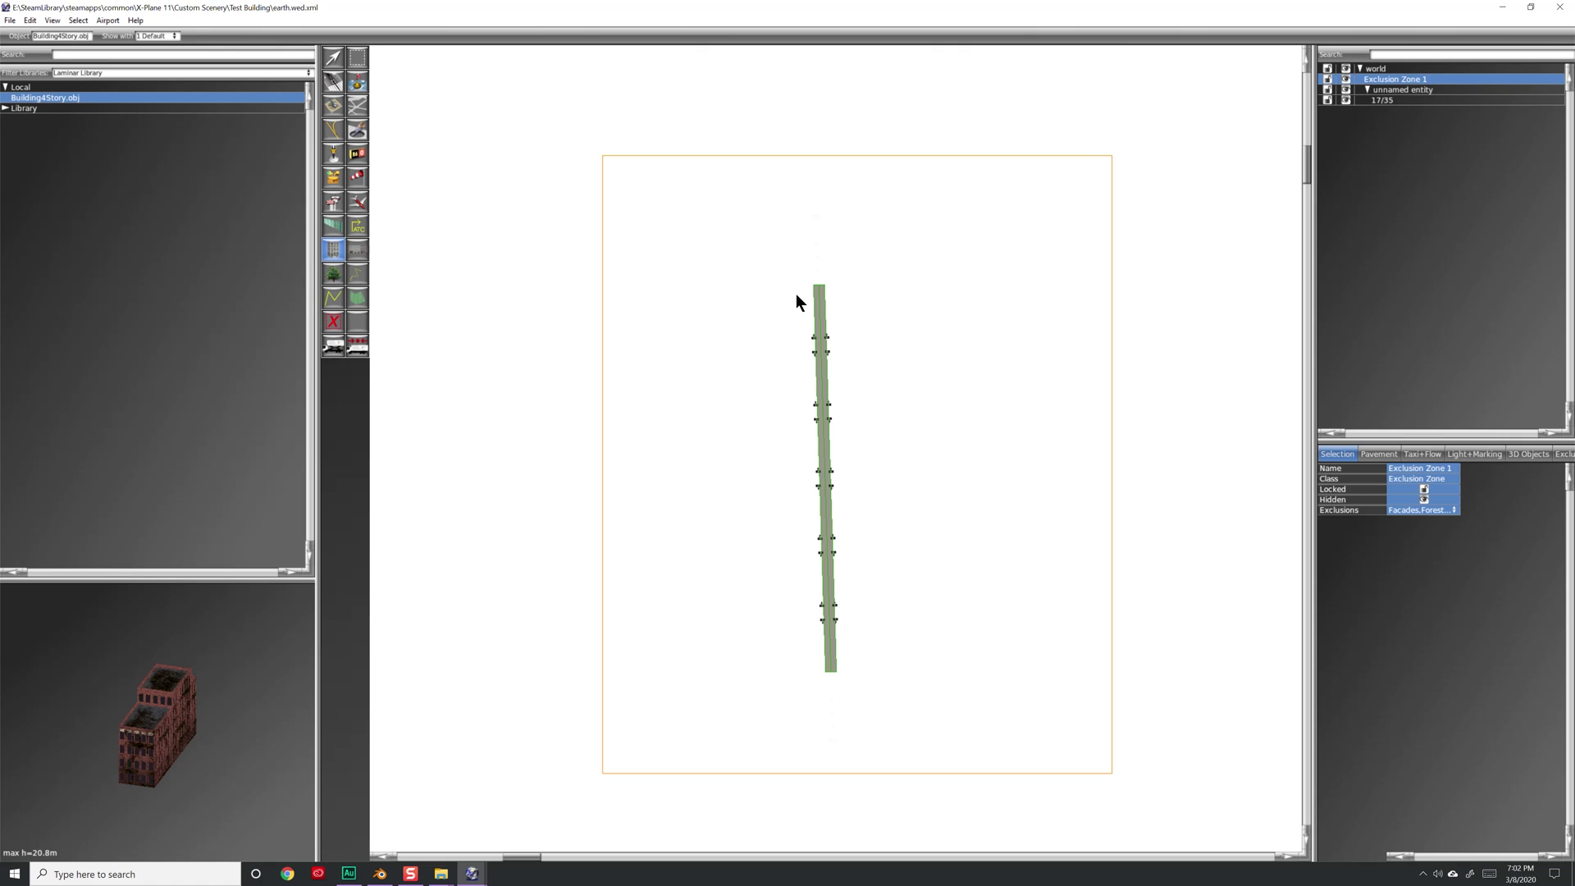
scroll(795, 302, up, 5)
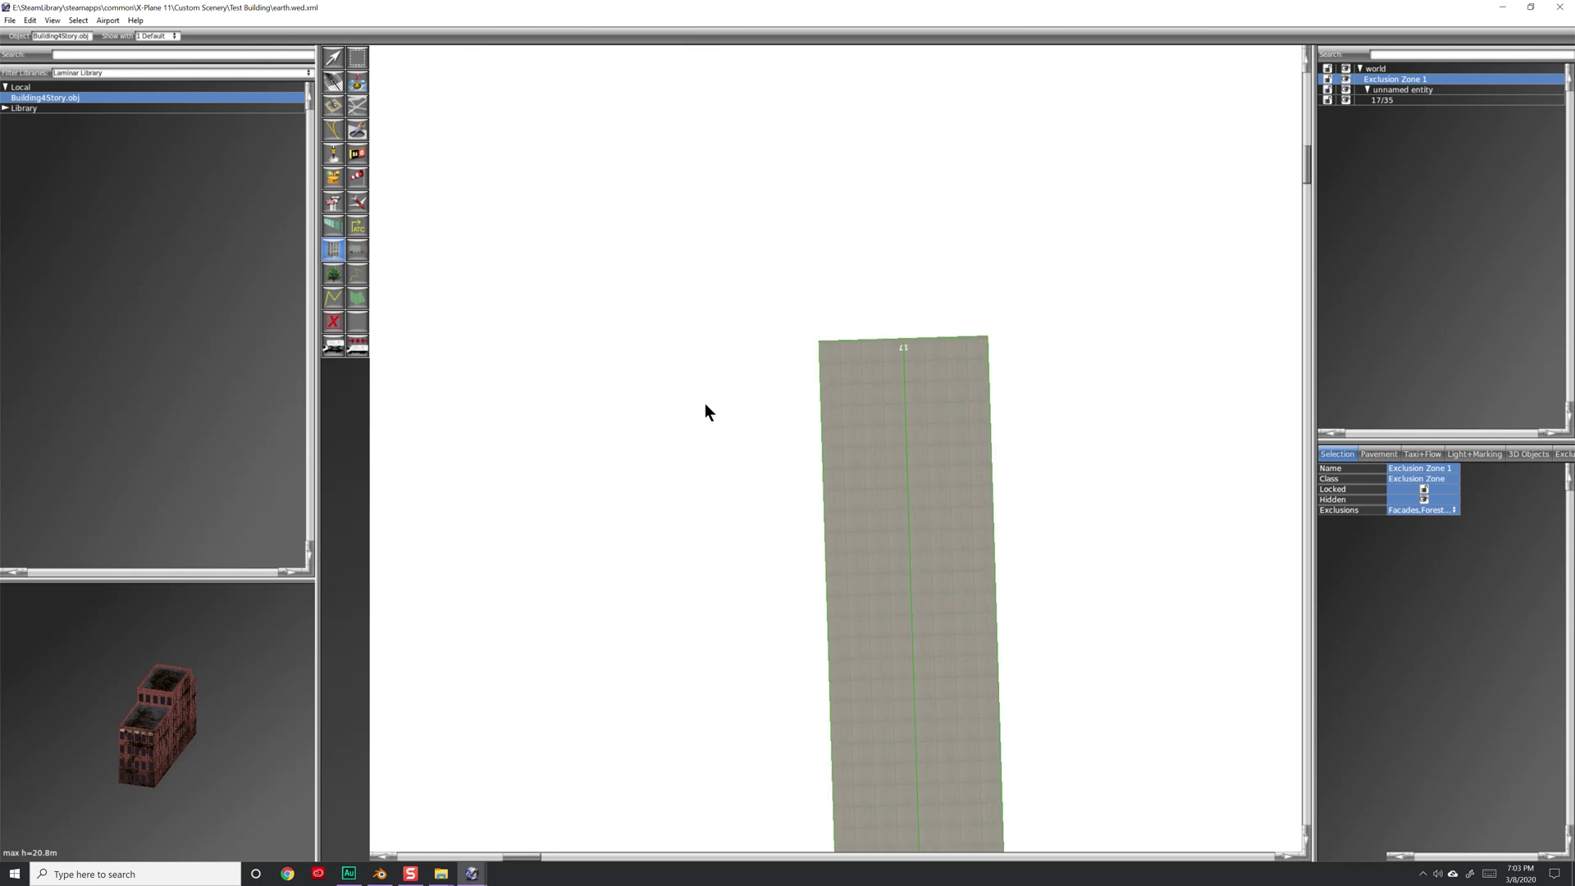
scroll(738, 385, up, 1)
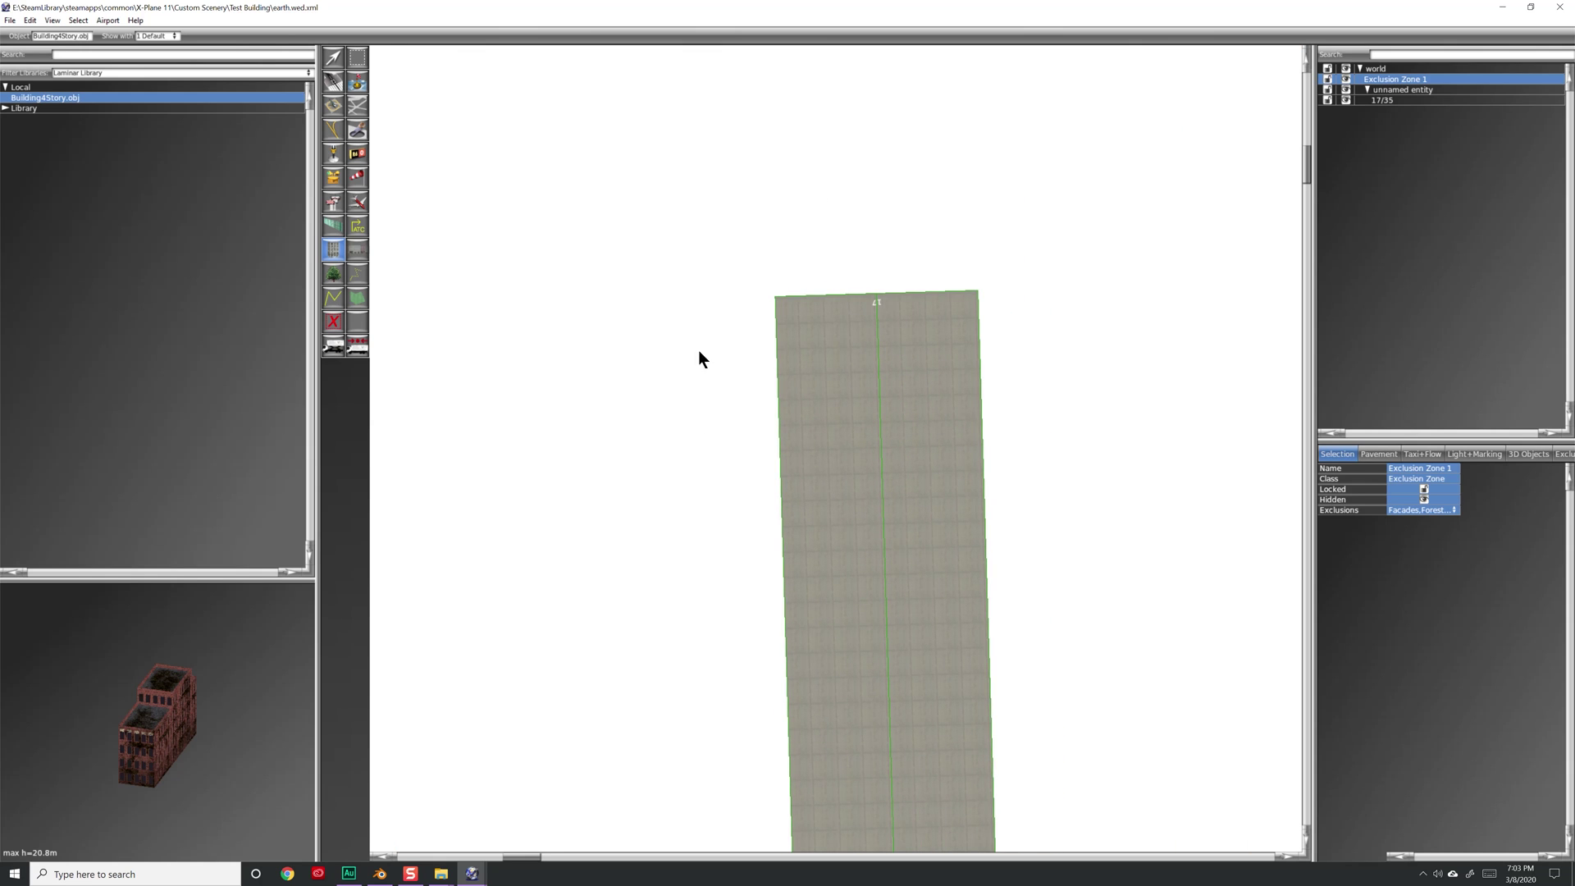
scroll(671, 451, down, 3)
scroll(707, 440, up, 2)
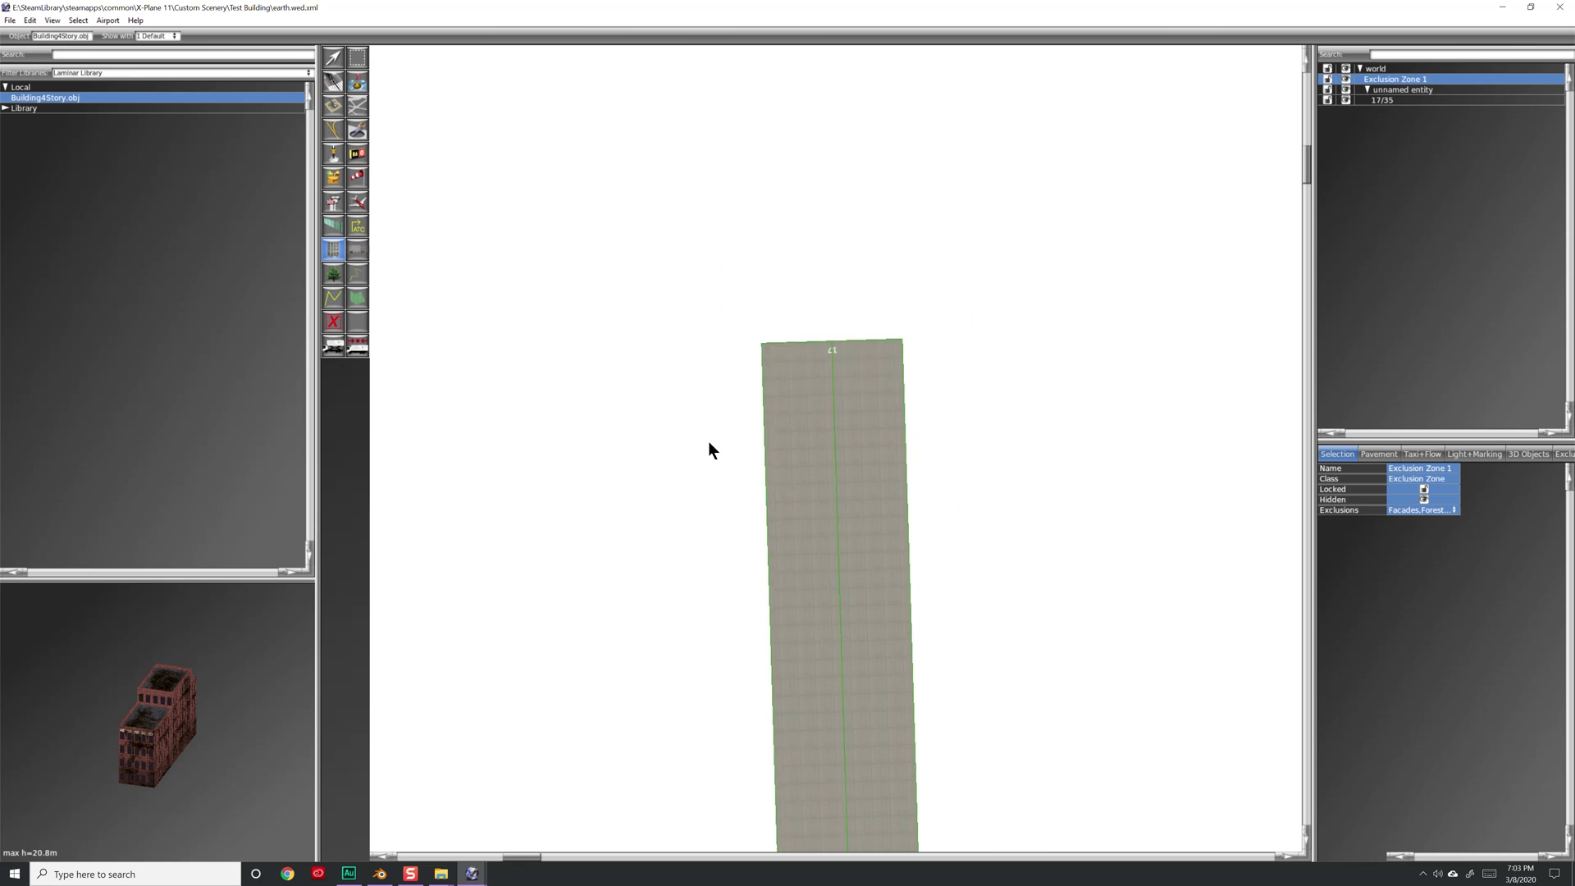
click(883, 336)
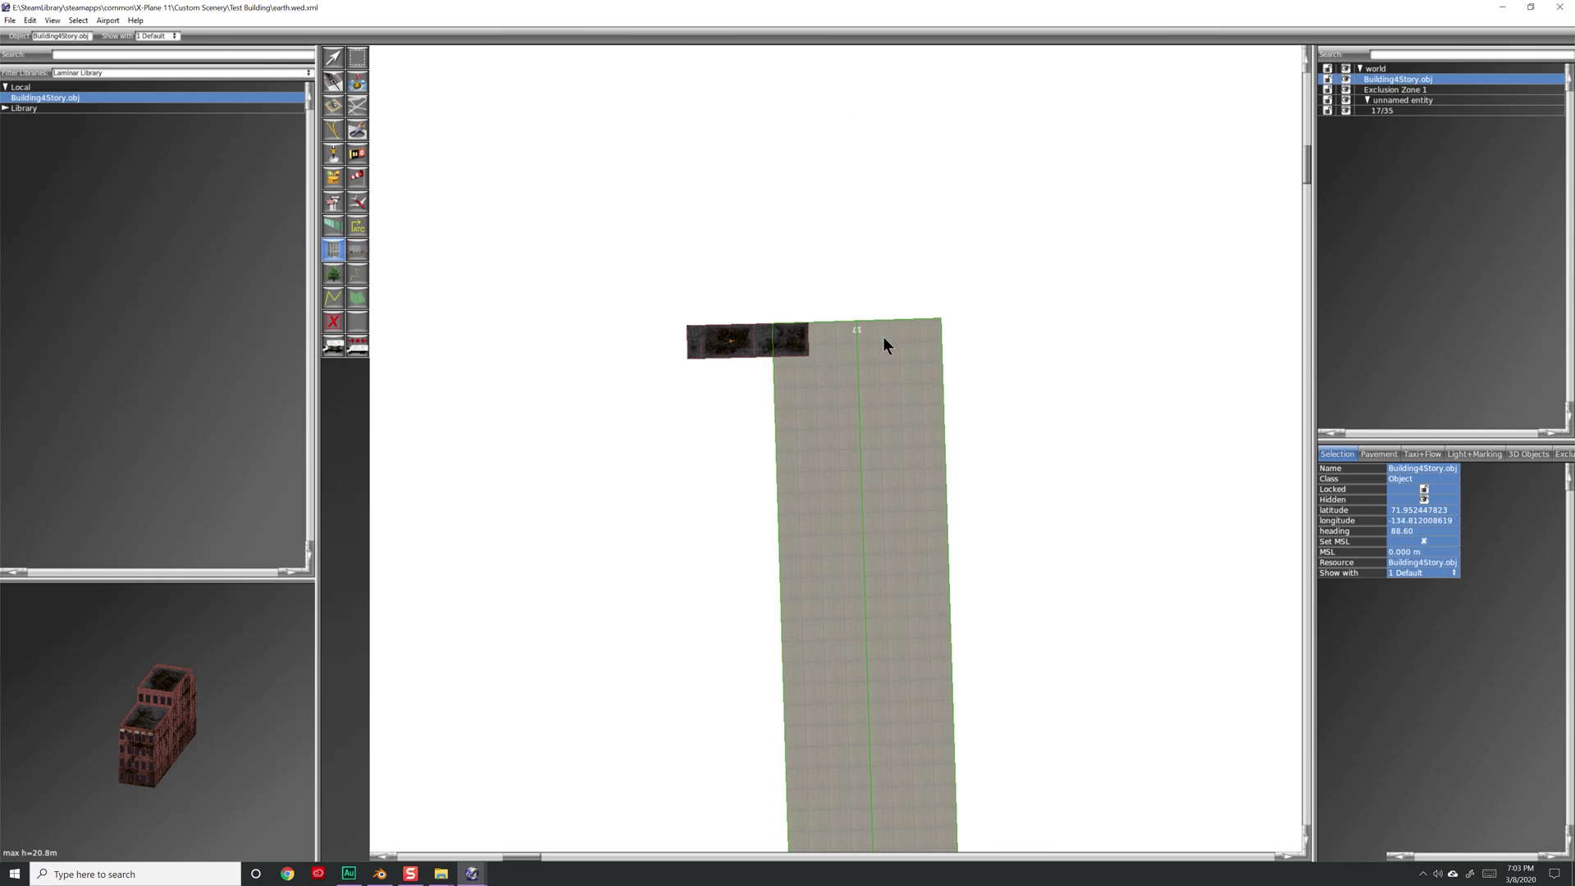
key(ctrl+z)
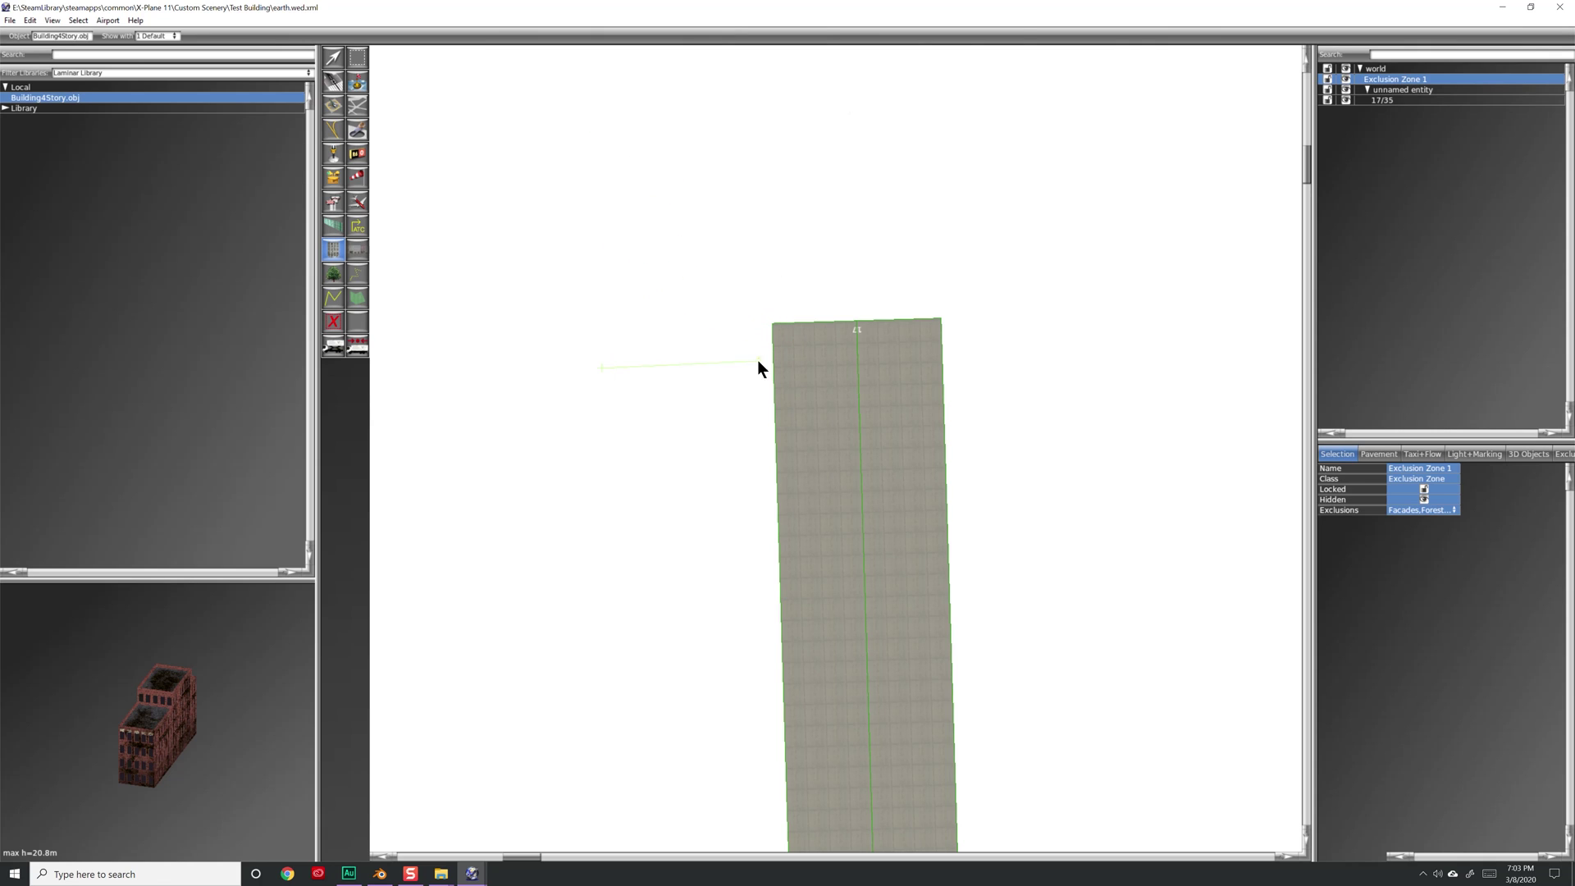
Place Building4Story.obj just west of the runway's 17 end with a heading of about 87°
drag(648, 358, 913, 355)
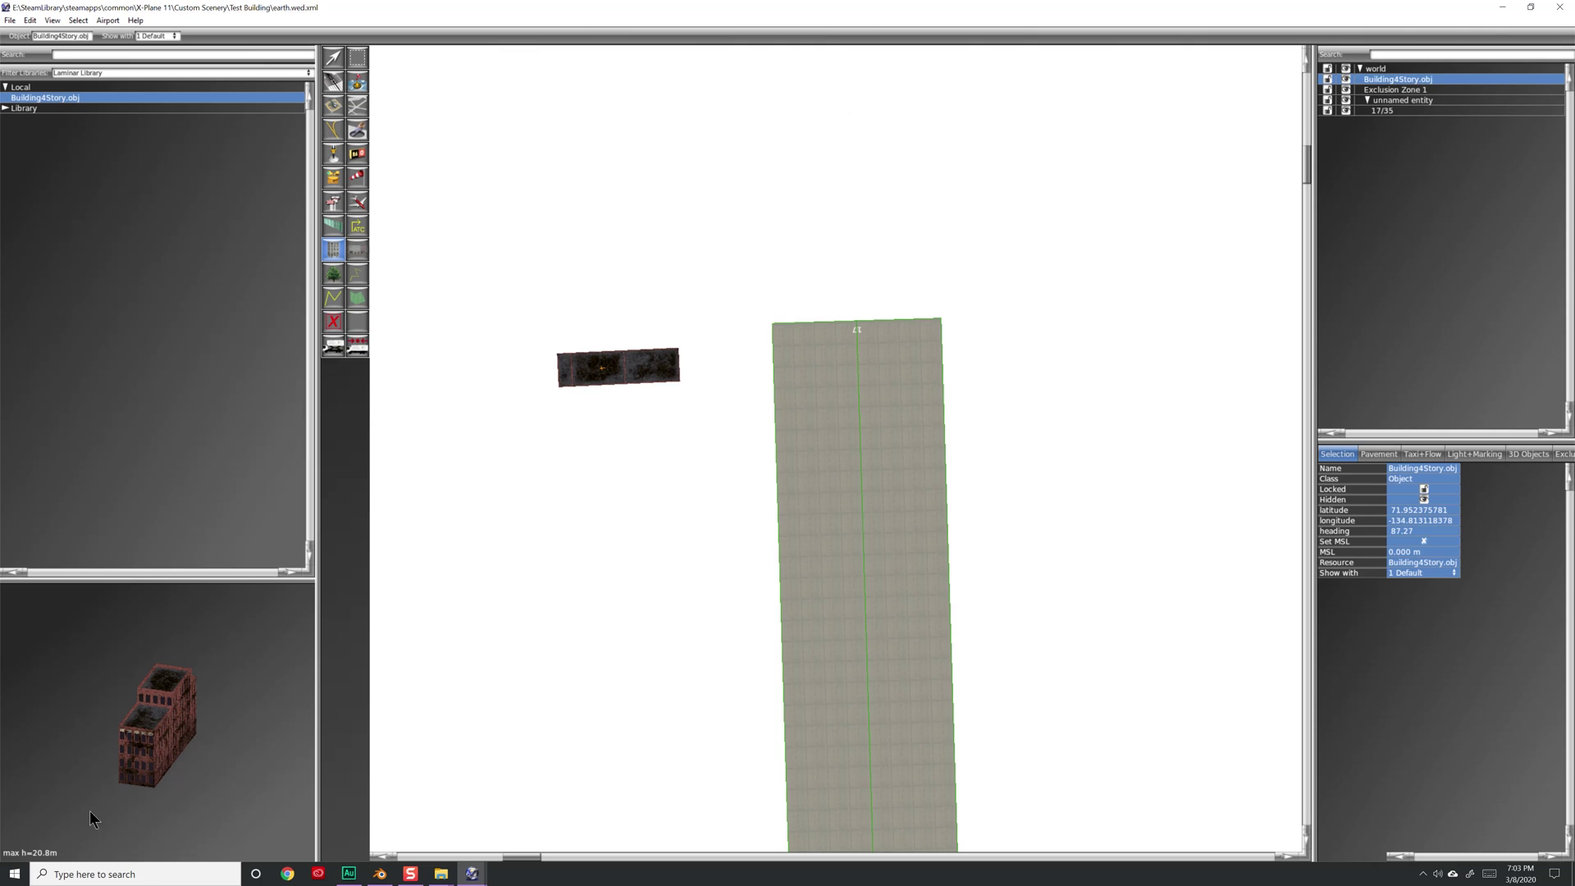
Switch to Blender, rotate the building 90° about the Z axis, and apply its rotation and scale
click(379, 873)
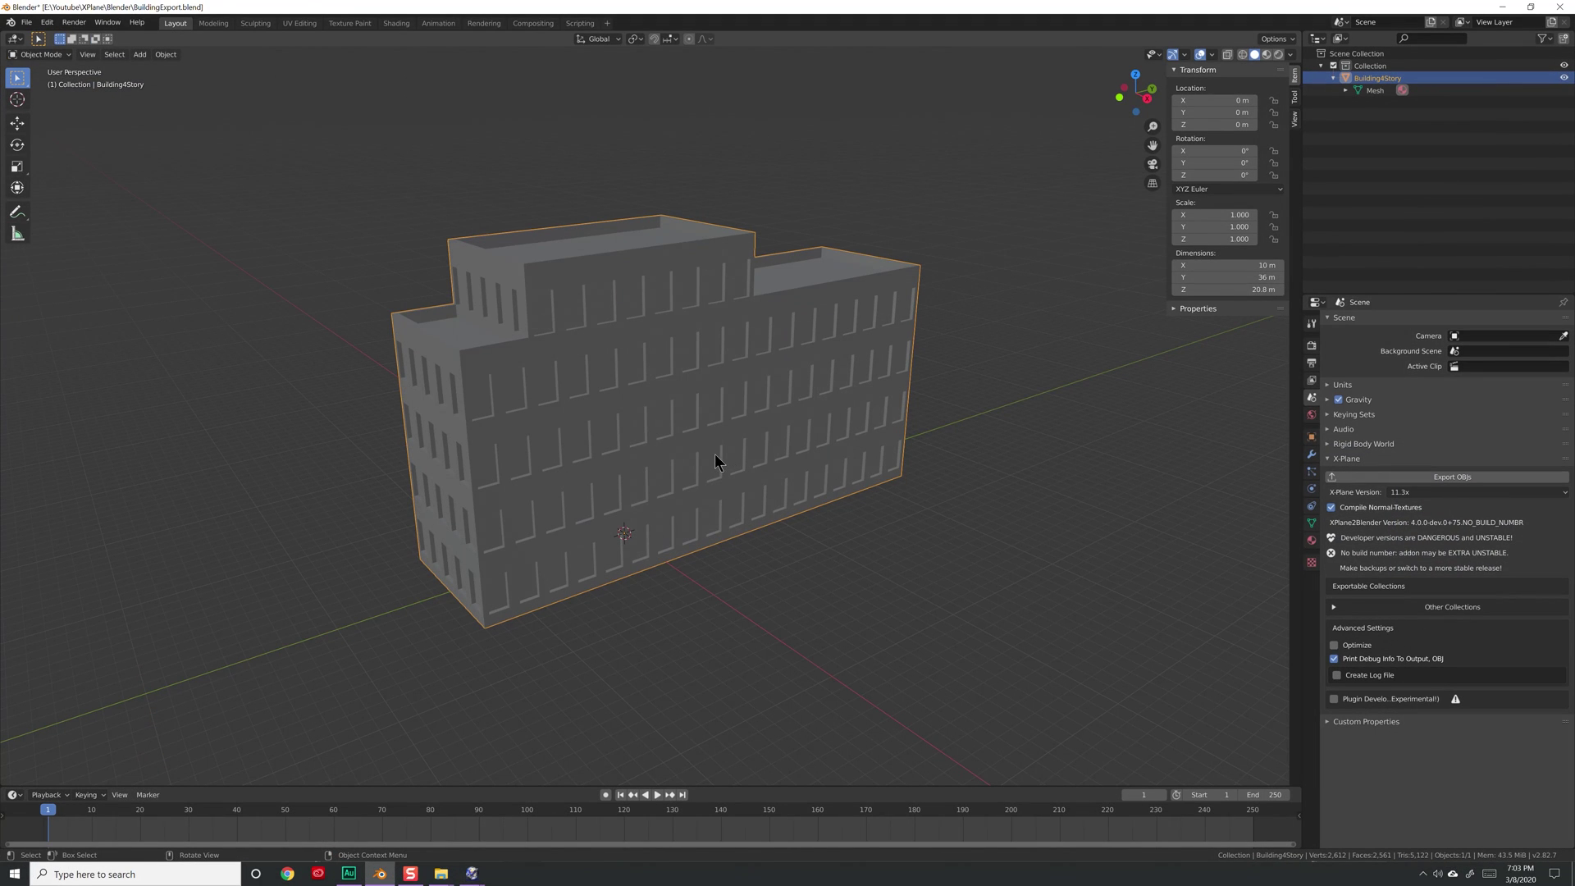
key(r)
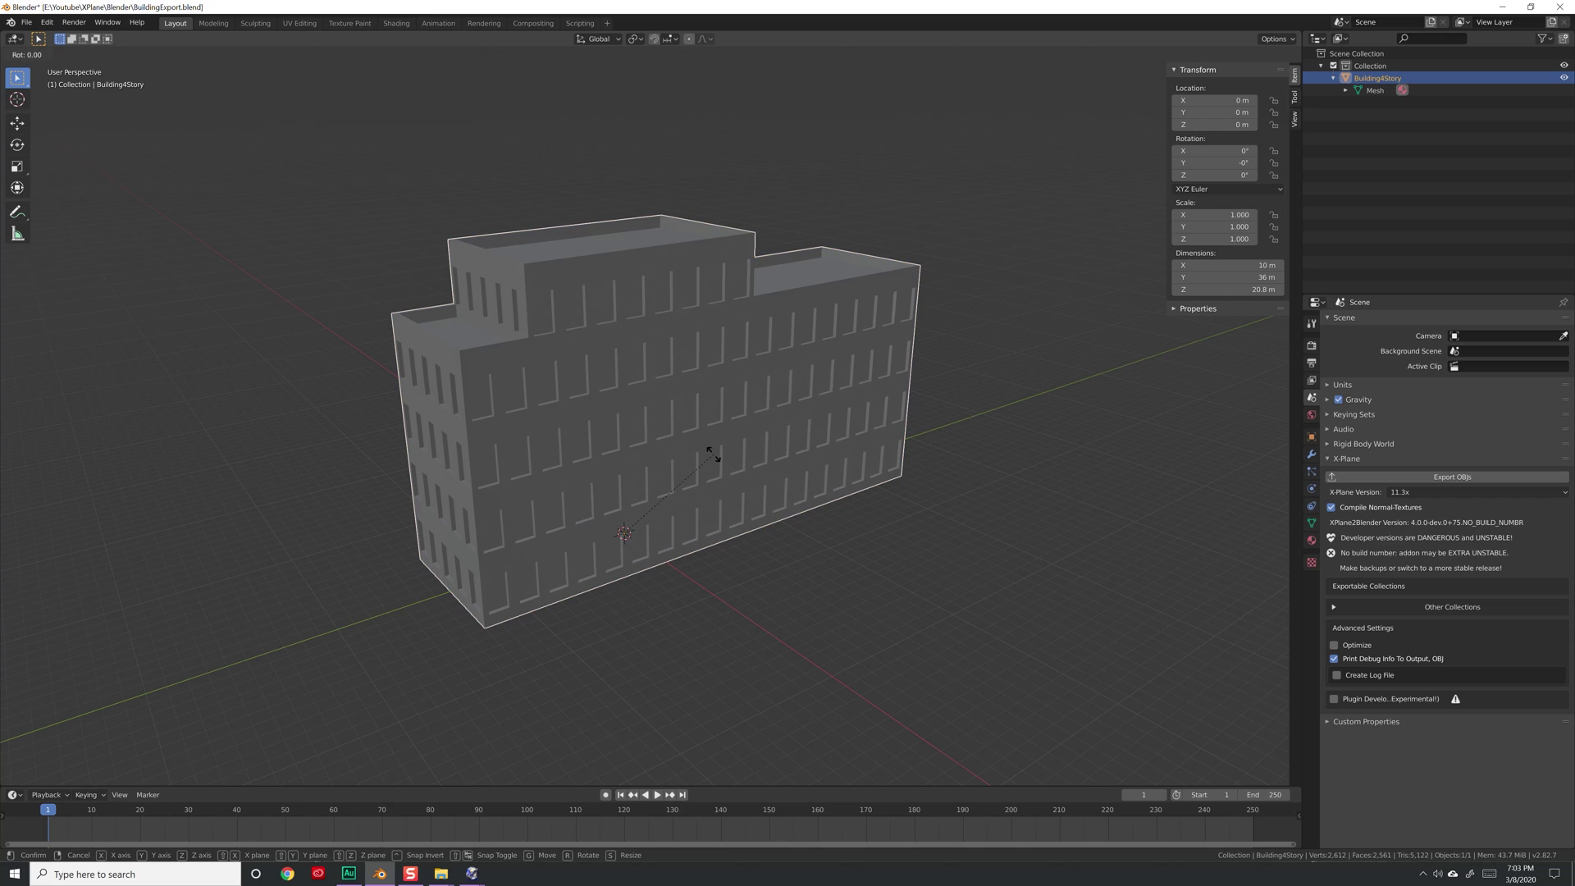
key(z)
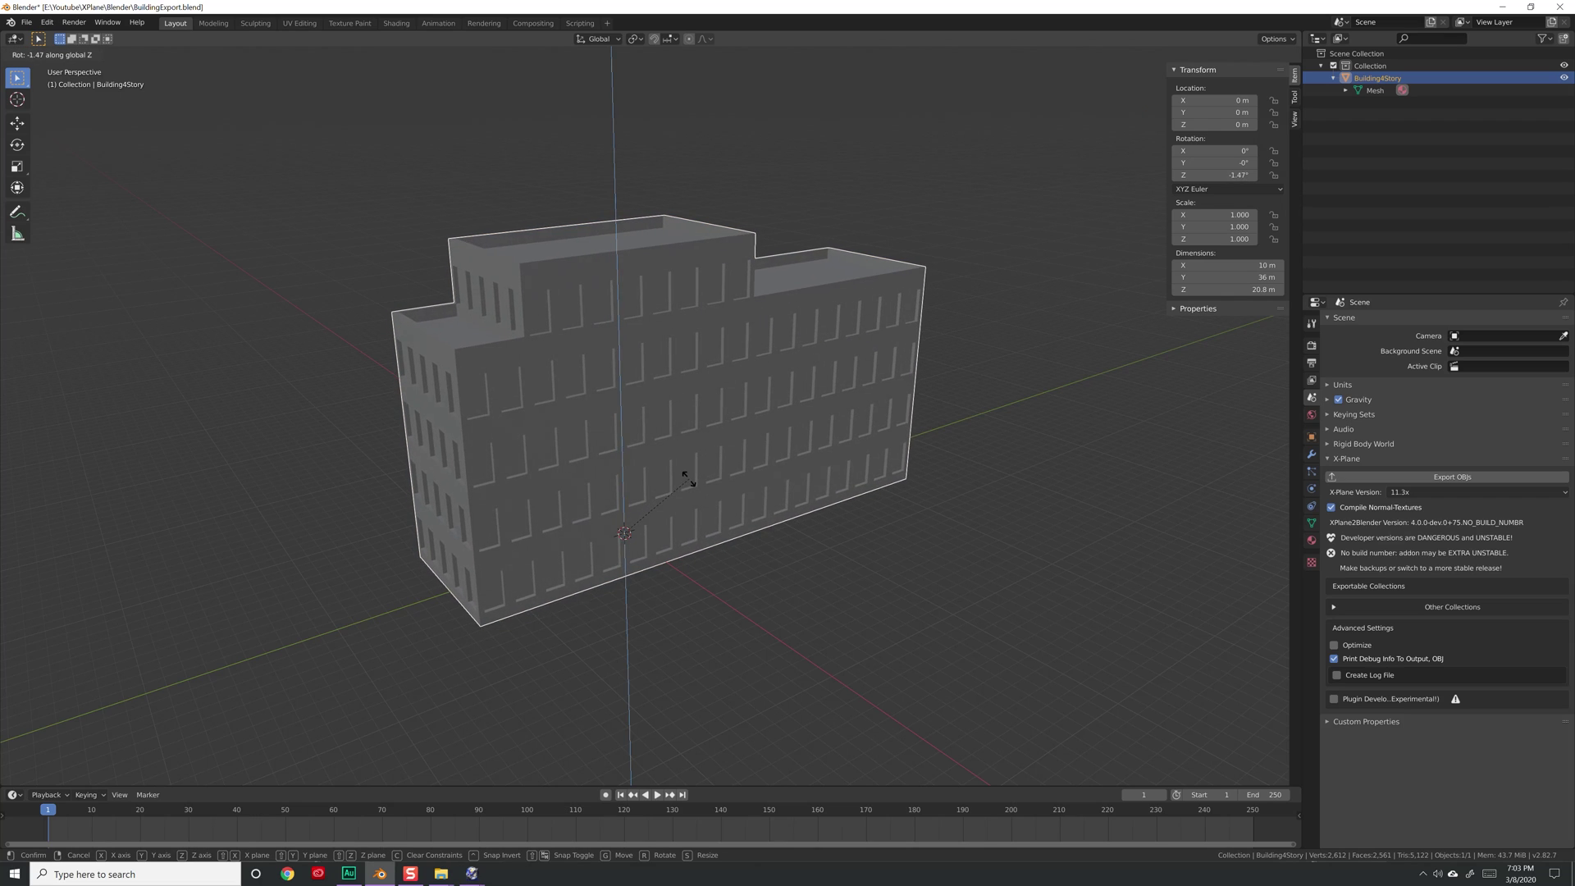
text(90)
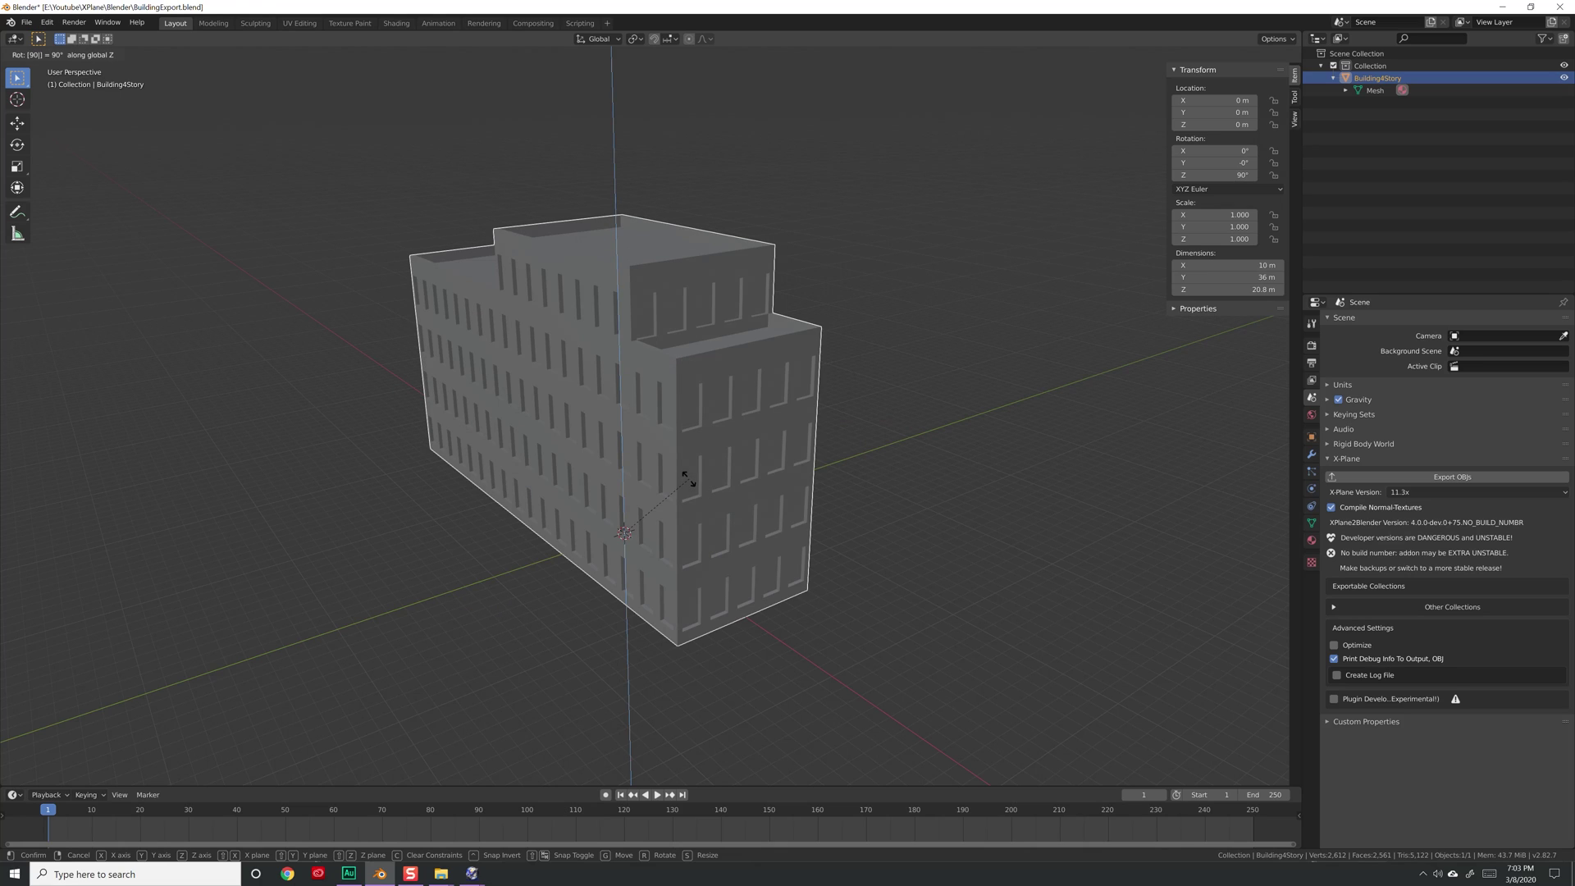
key(Return)
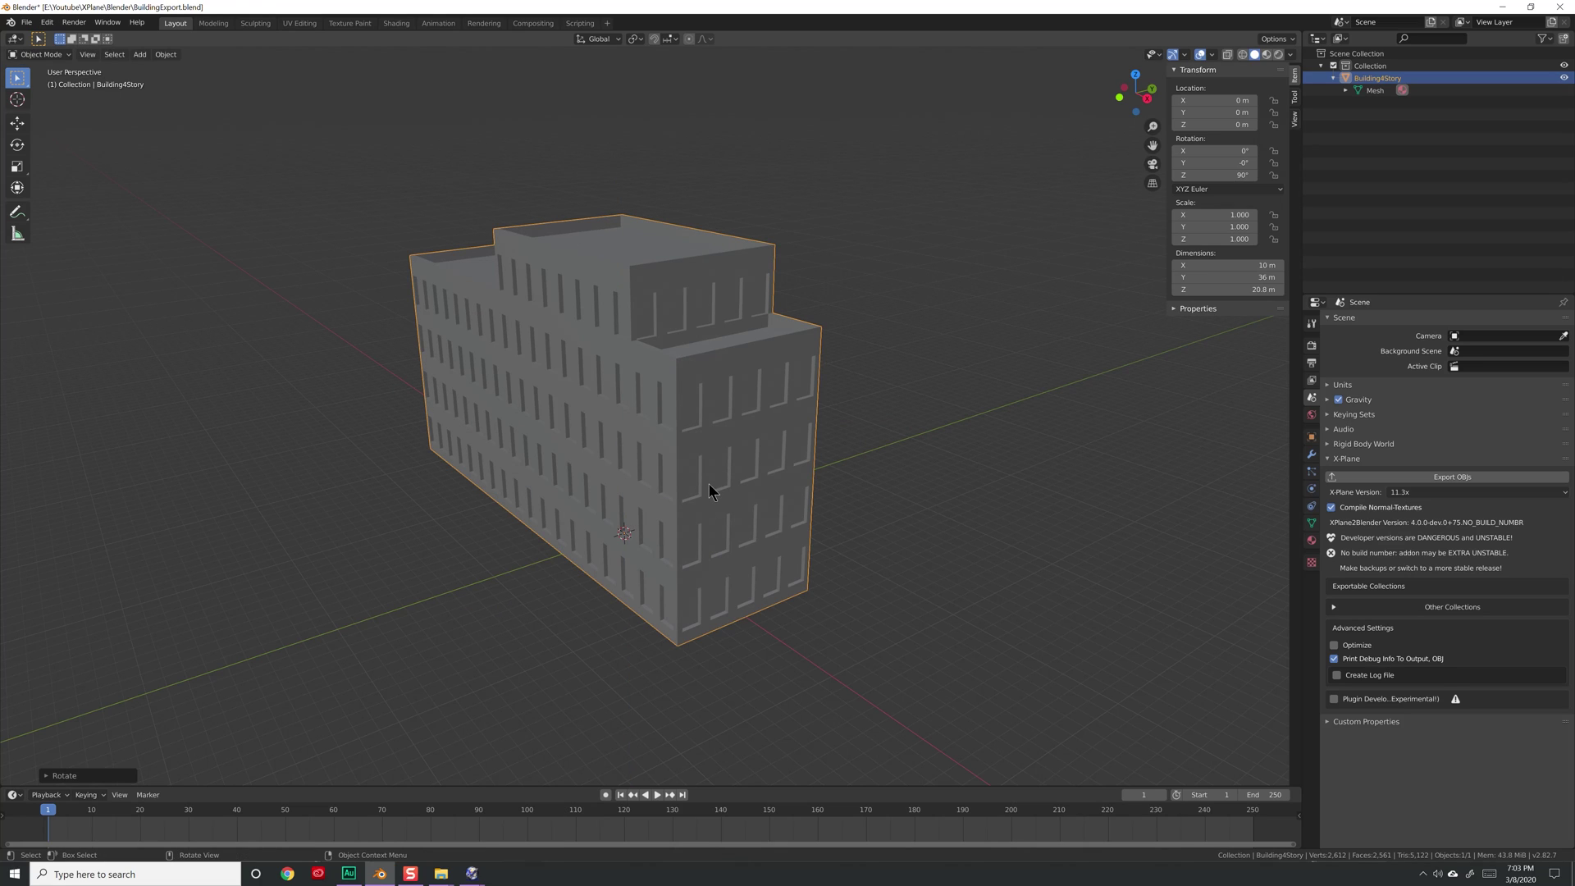
key(ctrl+a)
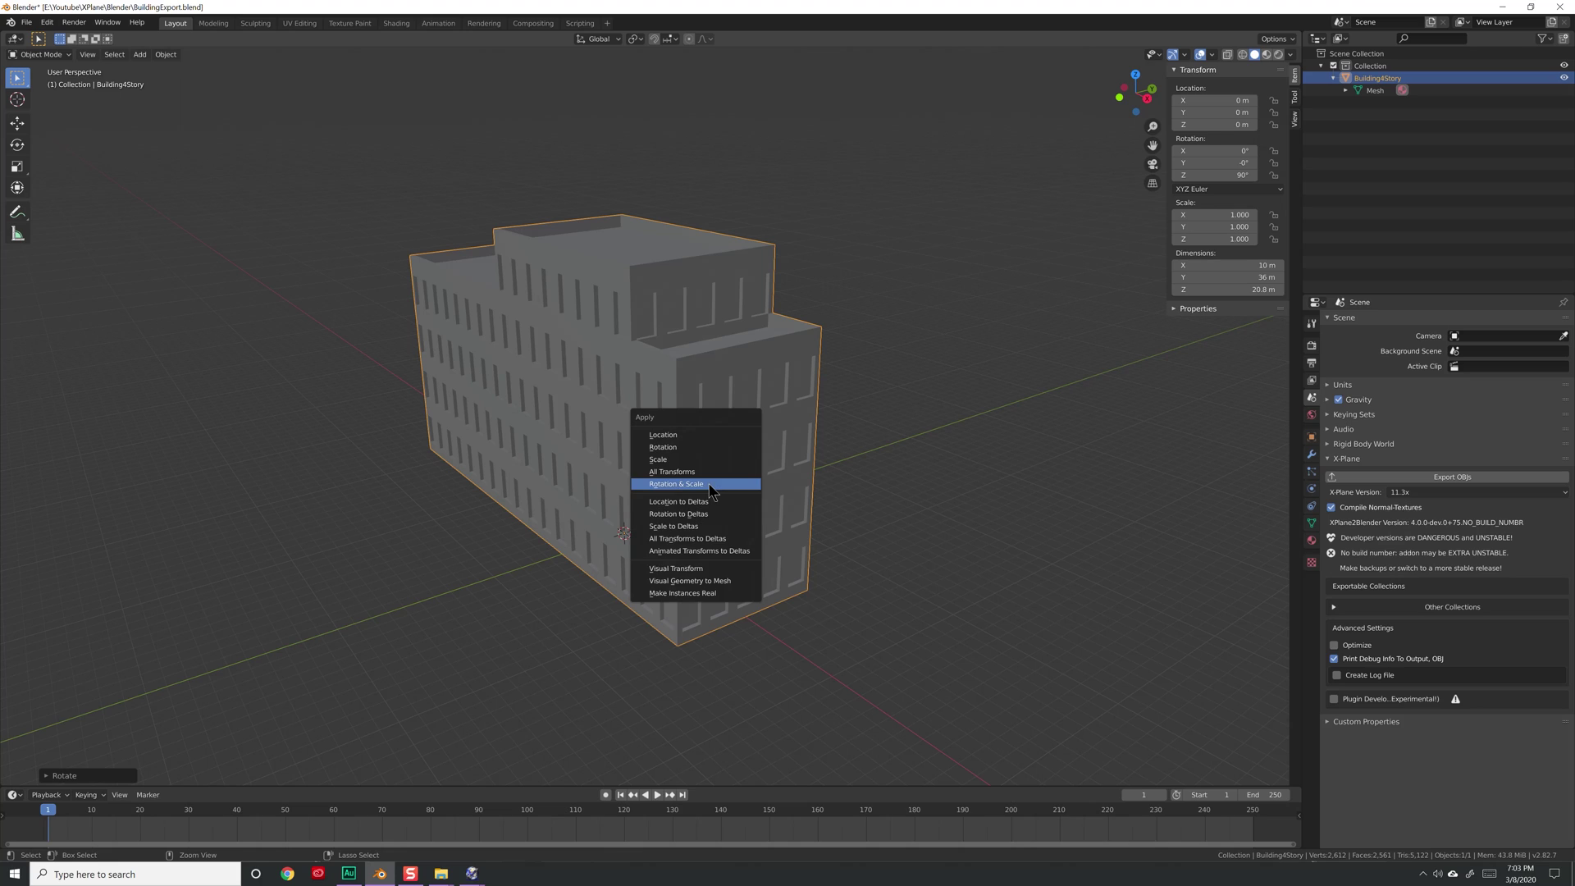
click(707, 484)
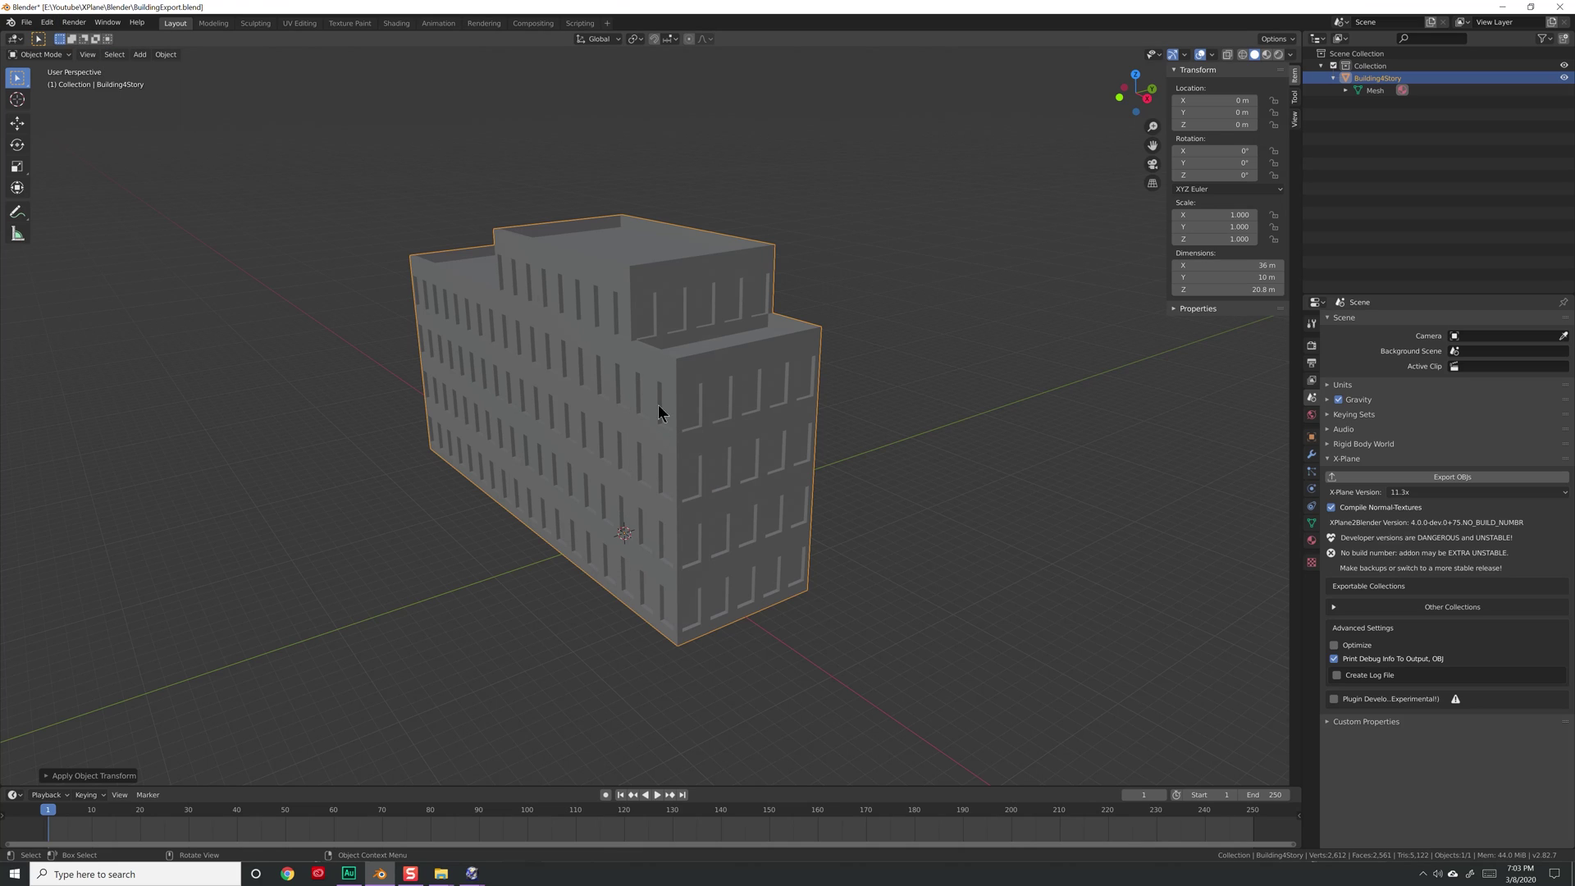
Switch back to WorldEditor and place four more buildings with a 0° heading near the 17 end, two on each side of the runway
mouse_move(472, 872)
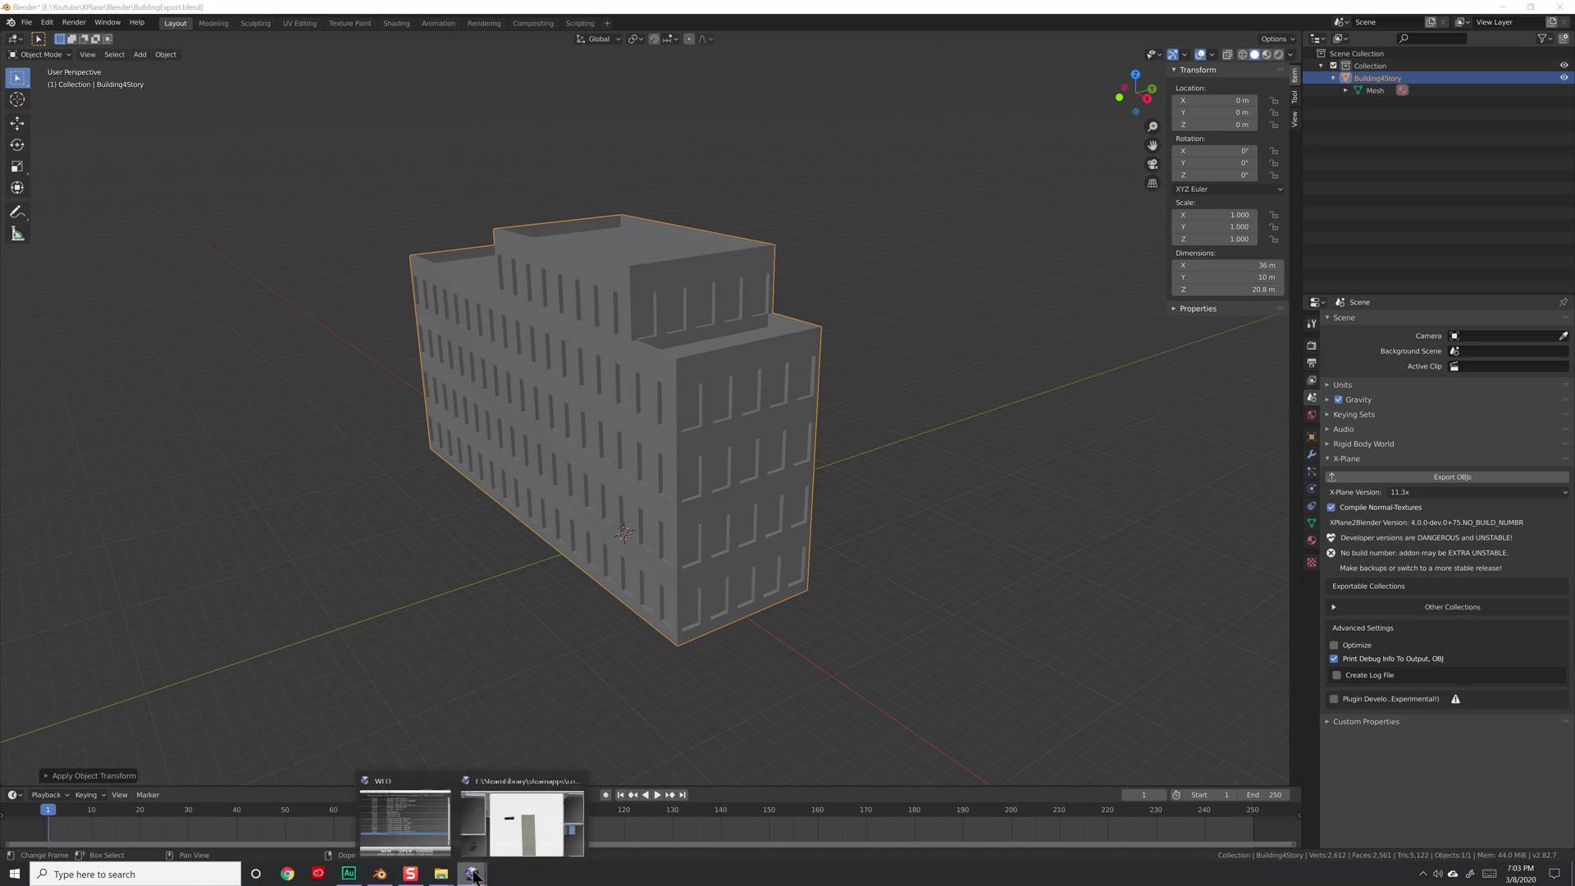
click(510, 838)
click(629, 371)
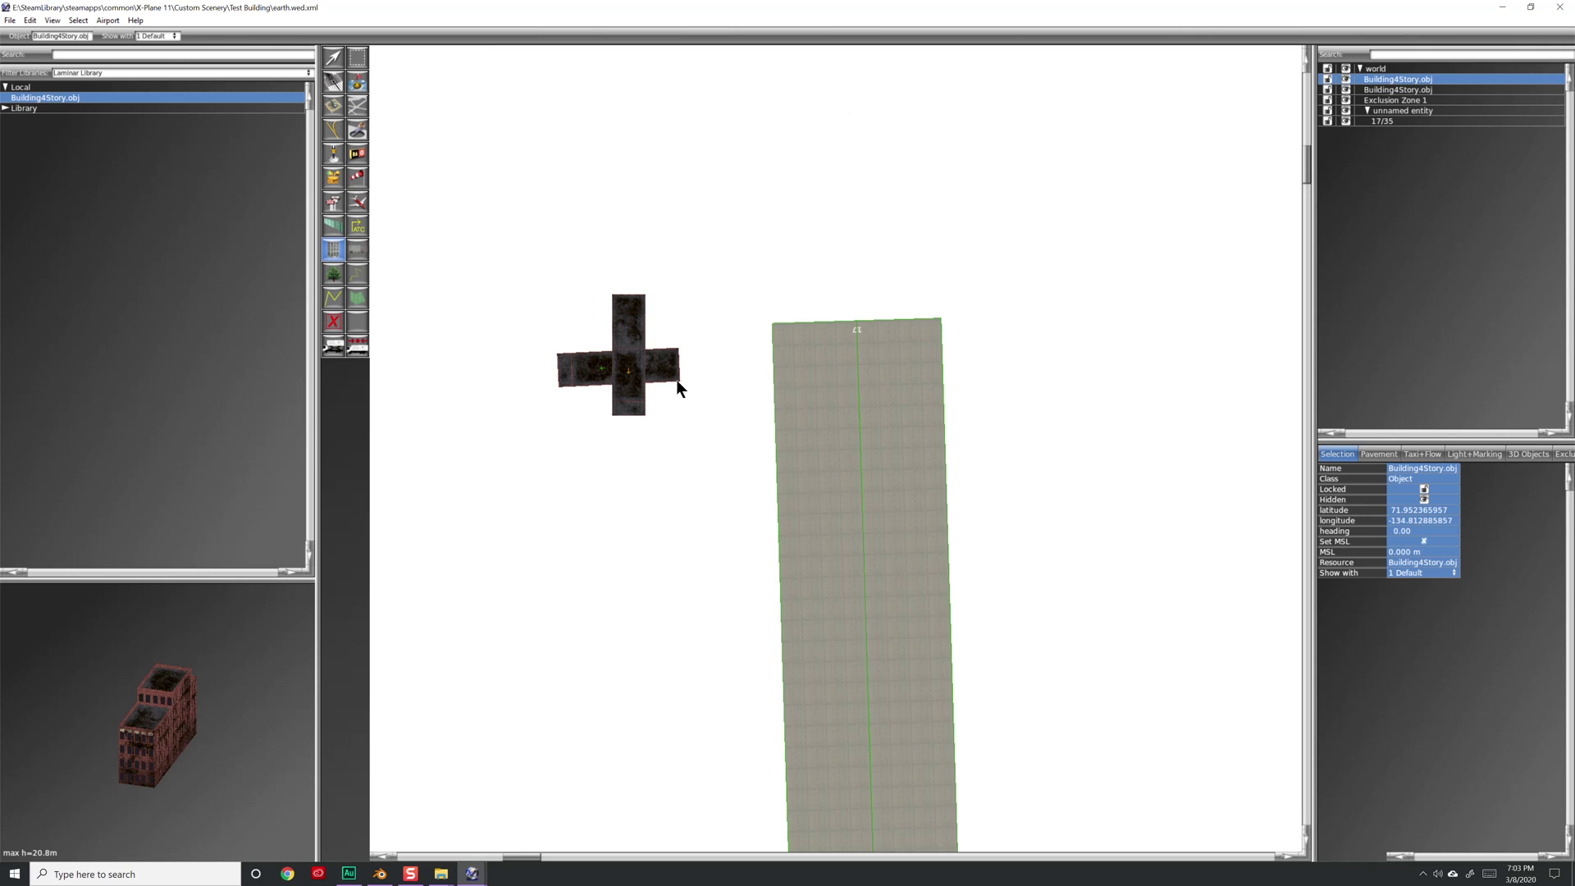
key(ctrl+z)
click(1006, 355)
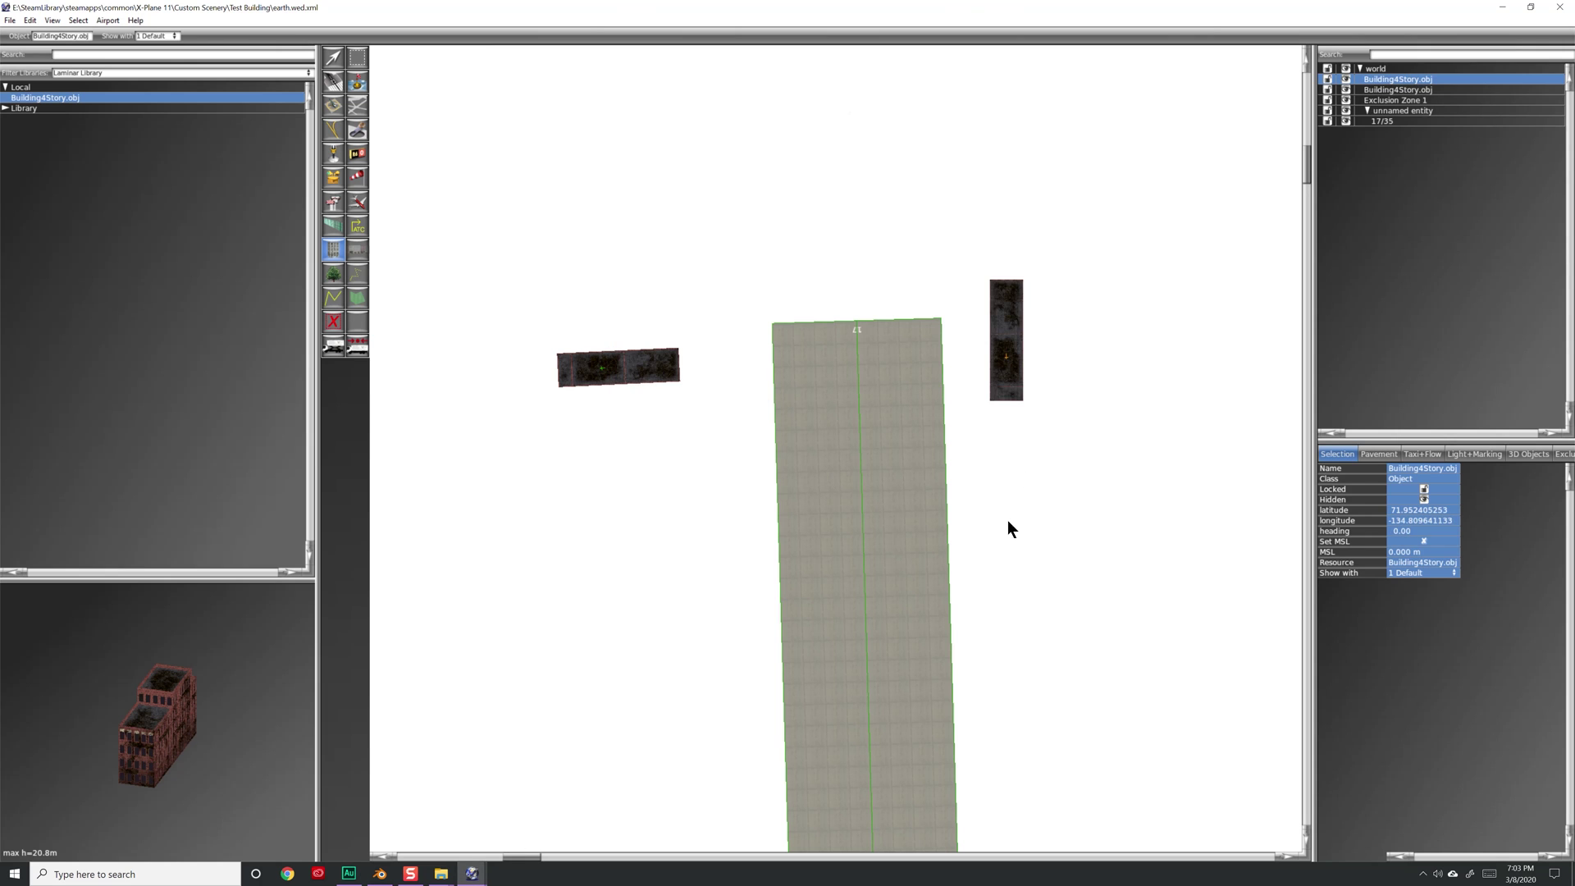
click(1009, 525)
click(680, 574)
click(717, 734)
Place three buildings west and four east of the runway's 35 end, then four more around the 17 end, three of them angled
scroll(859, 682, down, 5)
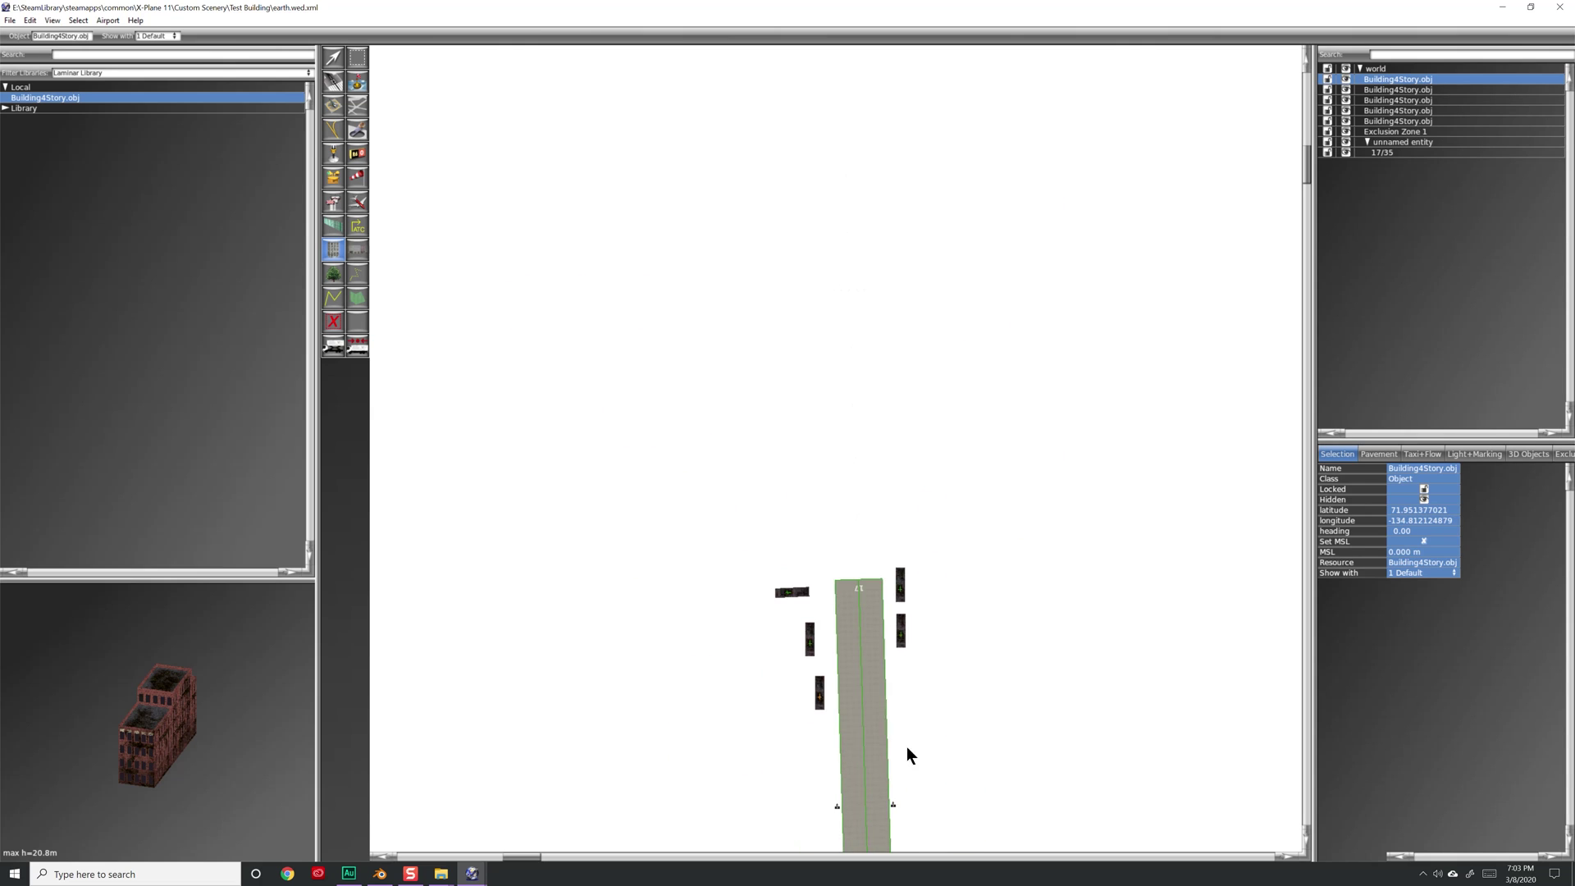
right_drag(907, 747, 868, 396)
scroll(884, 400, up, 3)
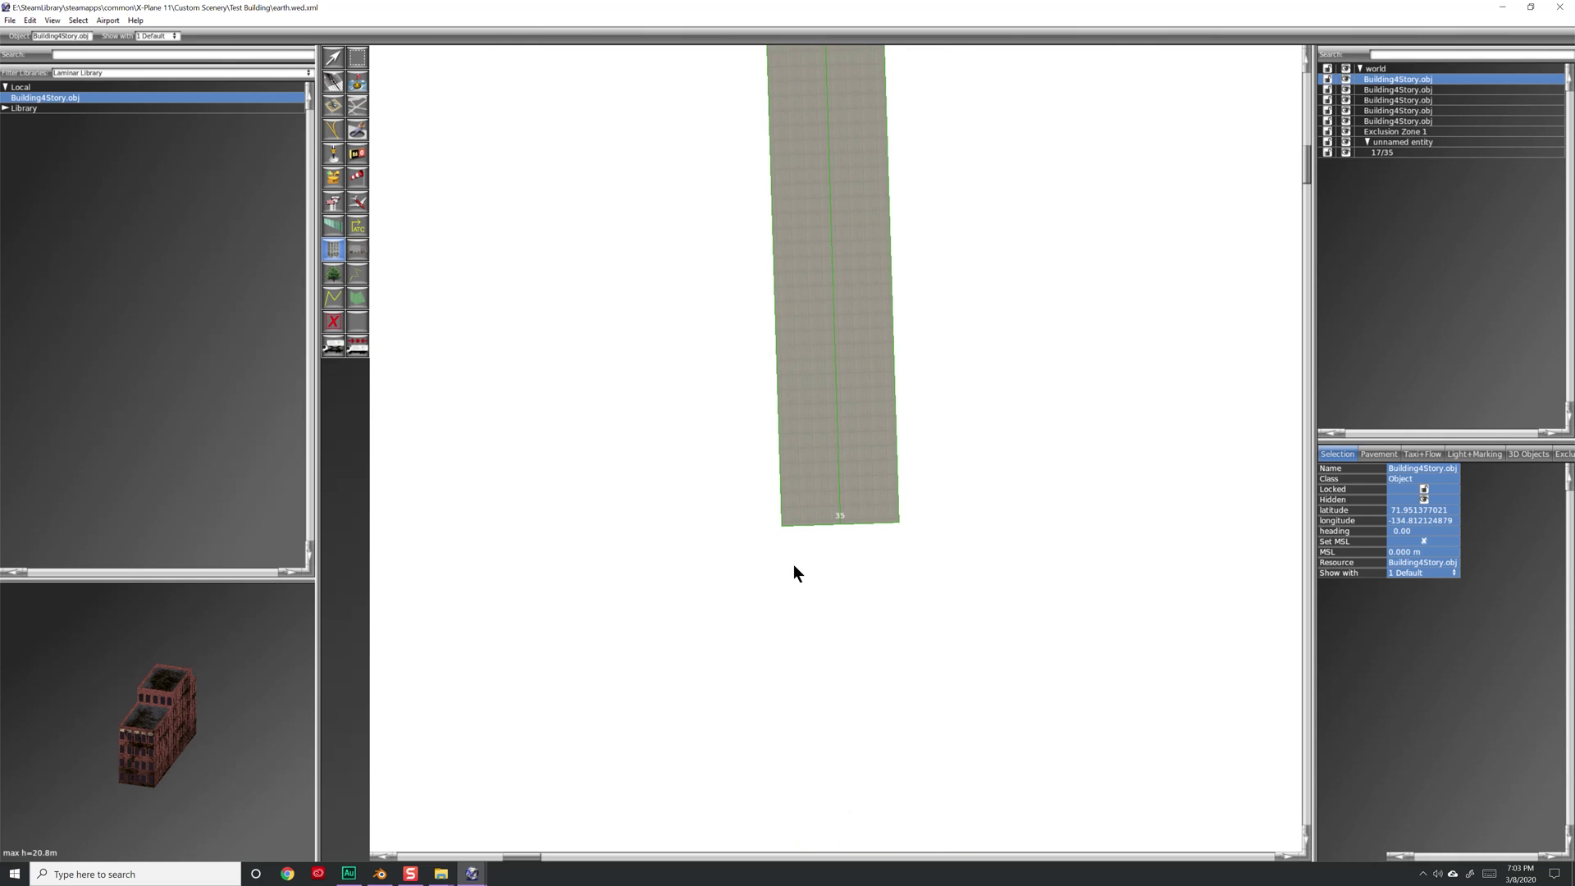
click(714, 487)
click(700, 376)
click(720, 224)
click(984, 500)
click(953, 376)
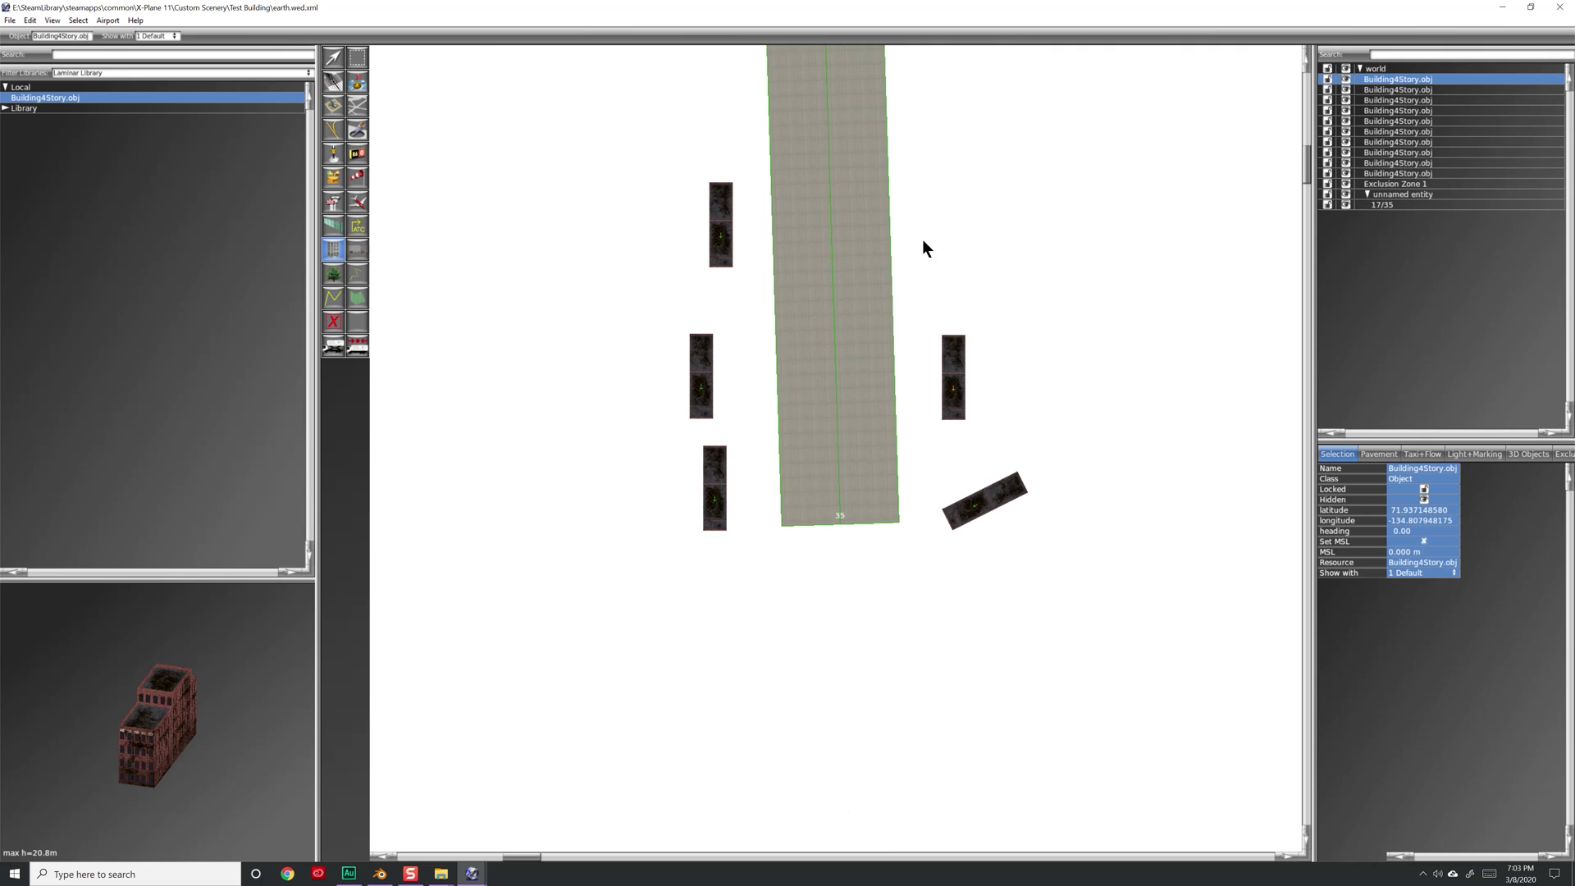
click(921, 231)
click(942, 153)
right_drag(941, 152, 1001, 654)
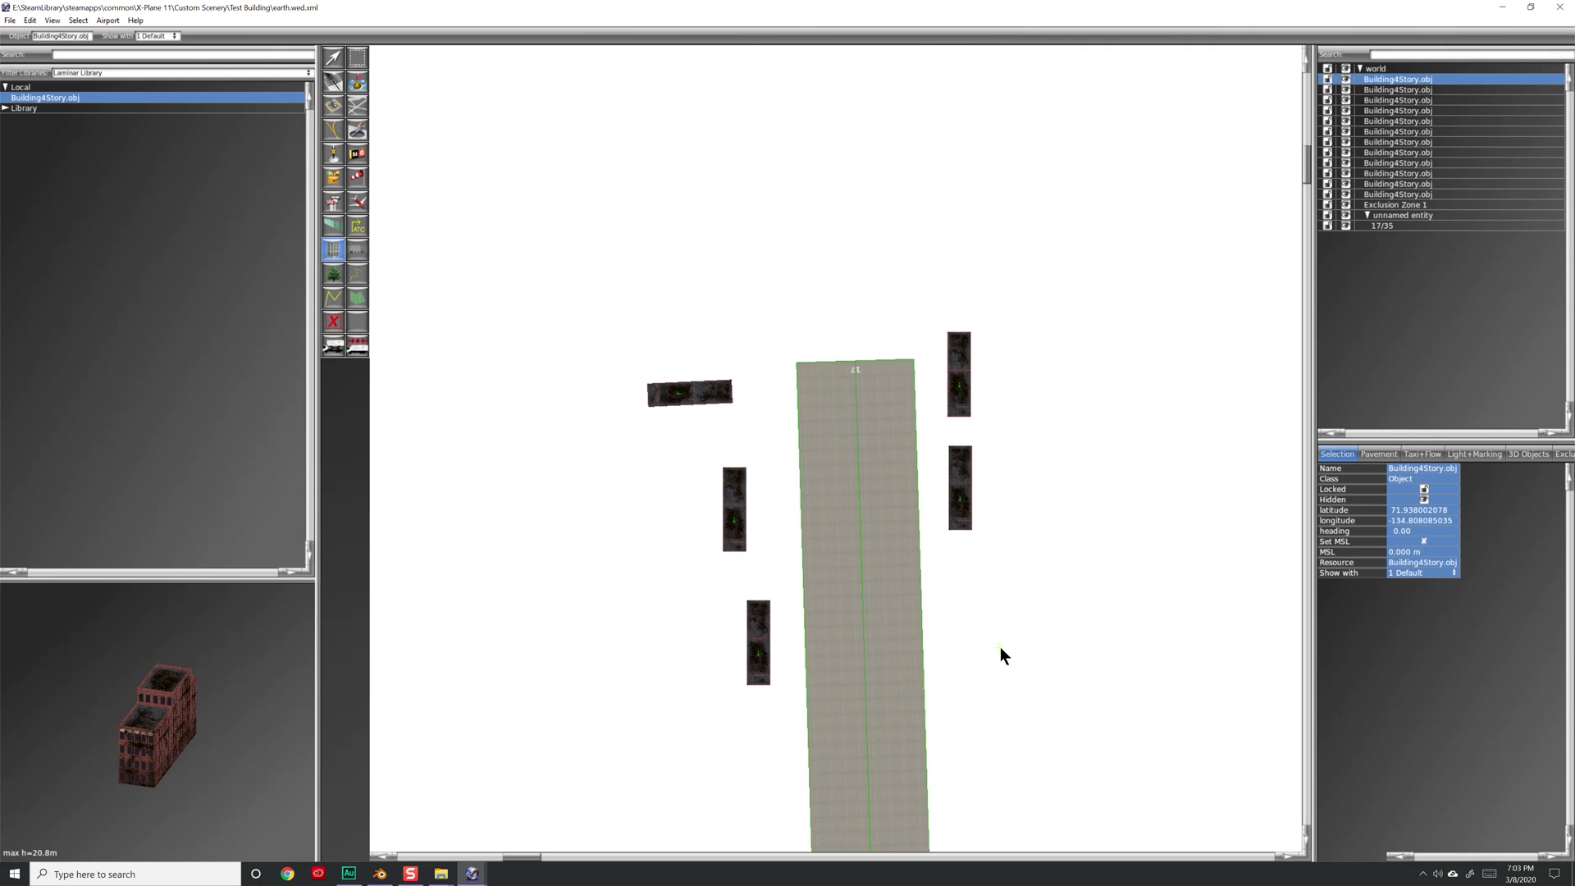
key(ctrl+v)
Move all the buildings and Exclusion Zone 1 into the unnamed airport, and name that airport "GDL Airport"
key(ctrl+a)
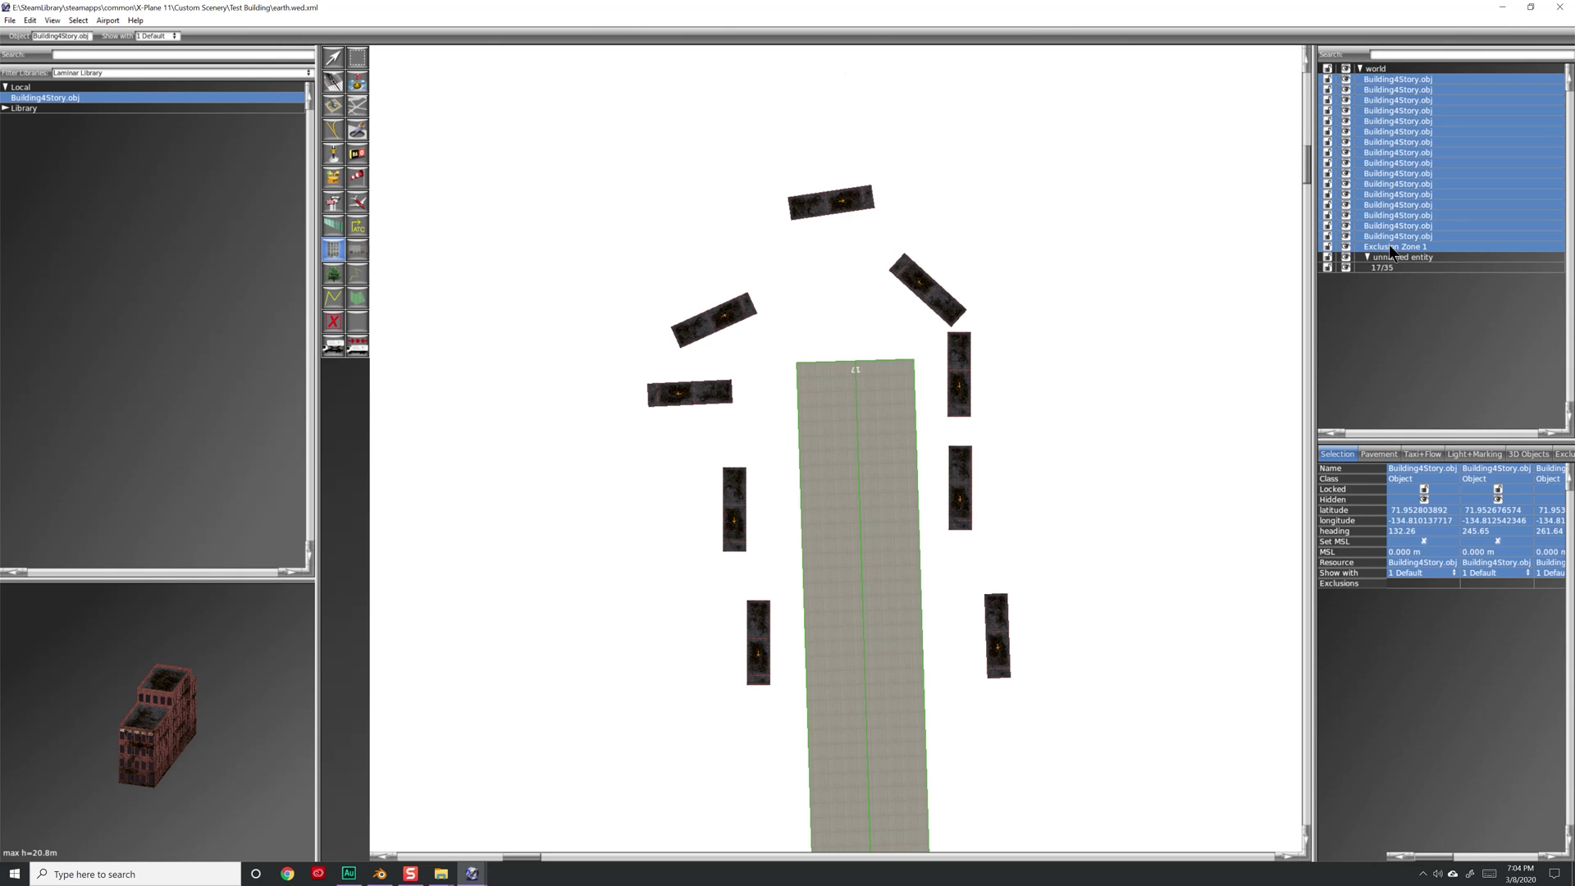
drag(1392, 250, 1402, 259)
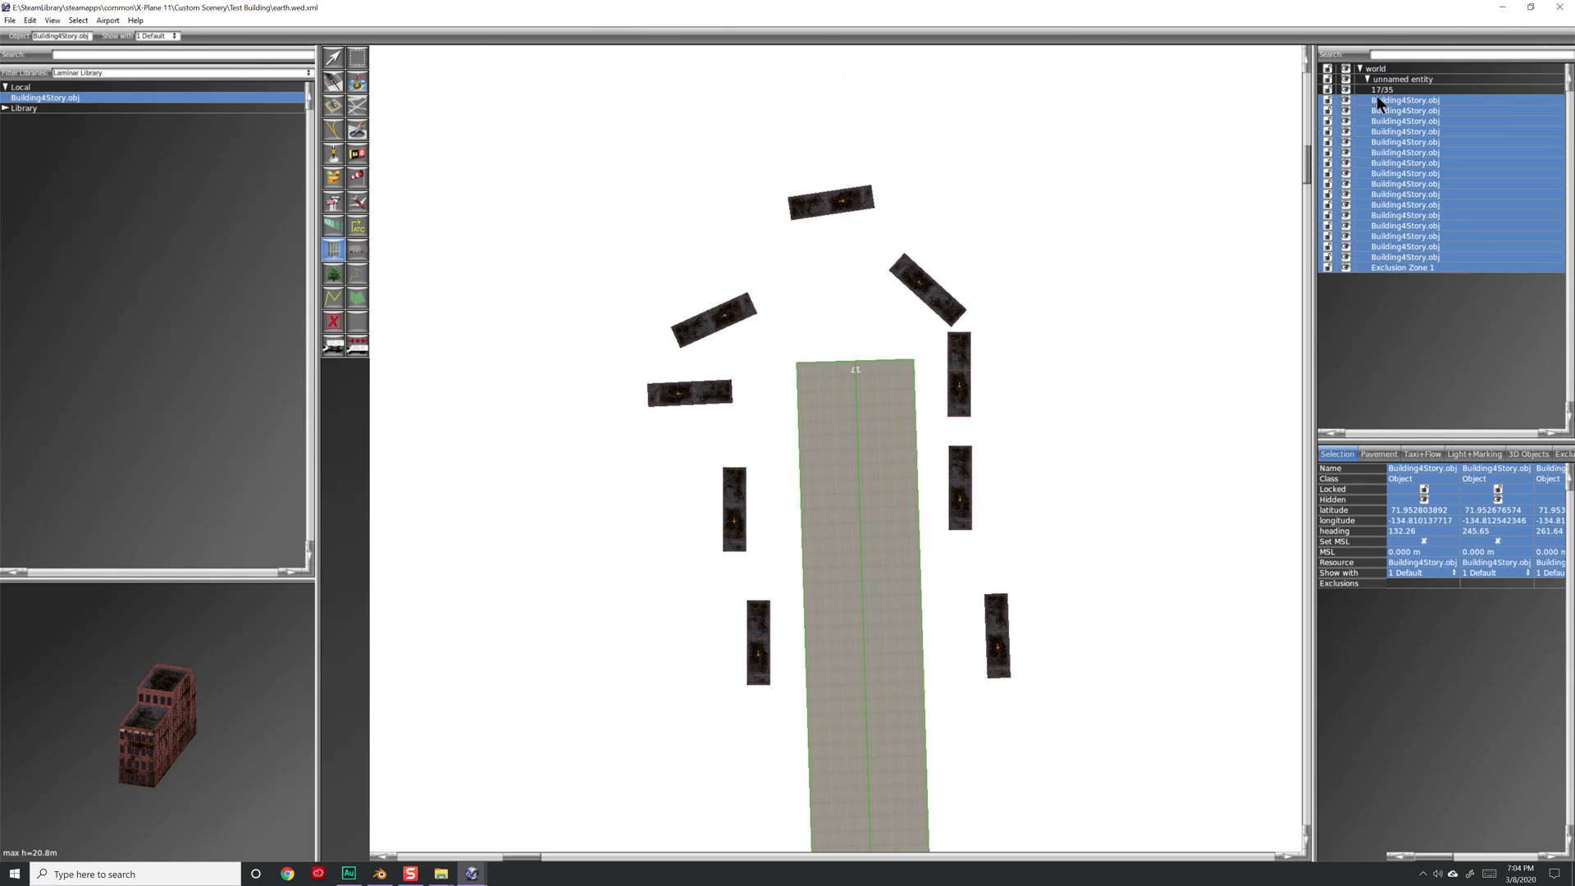
click(1395, 80)
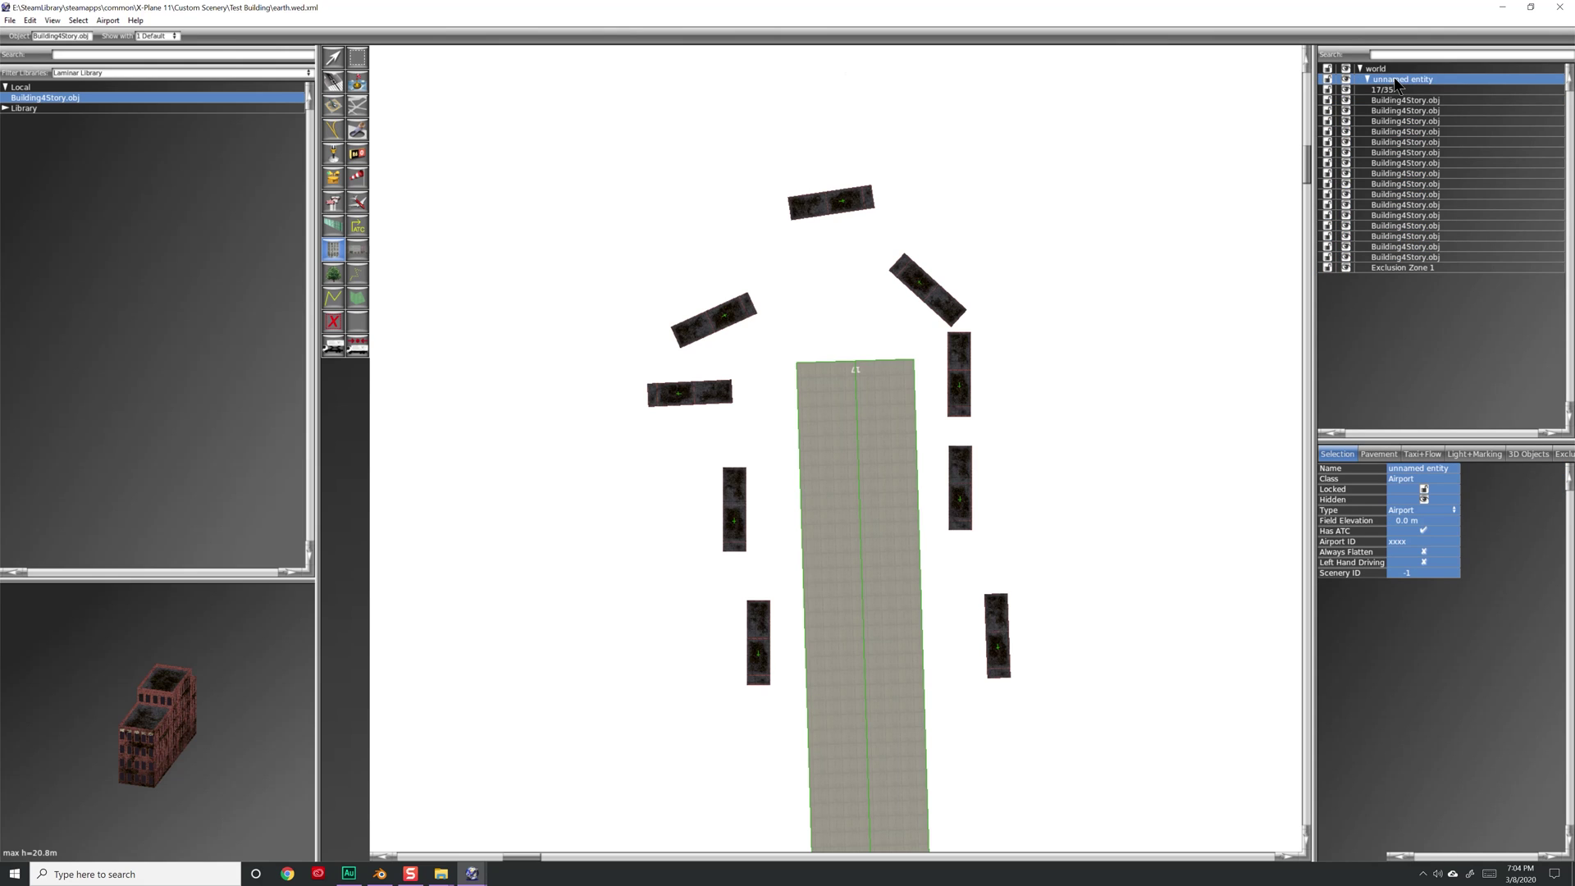
double_click(1395, 81)
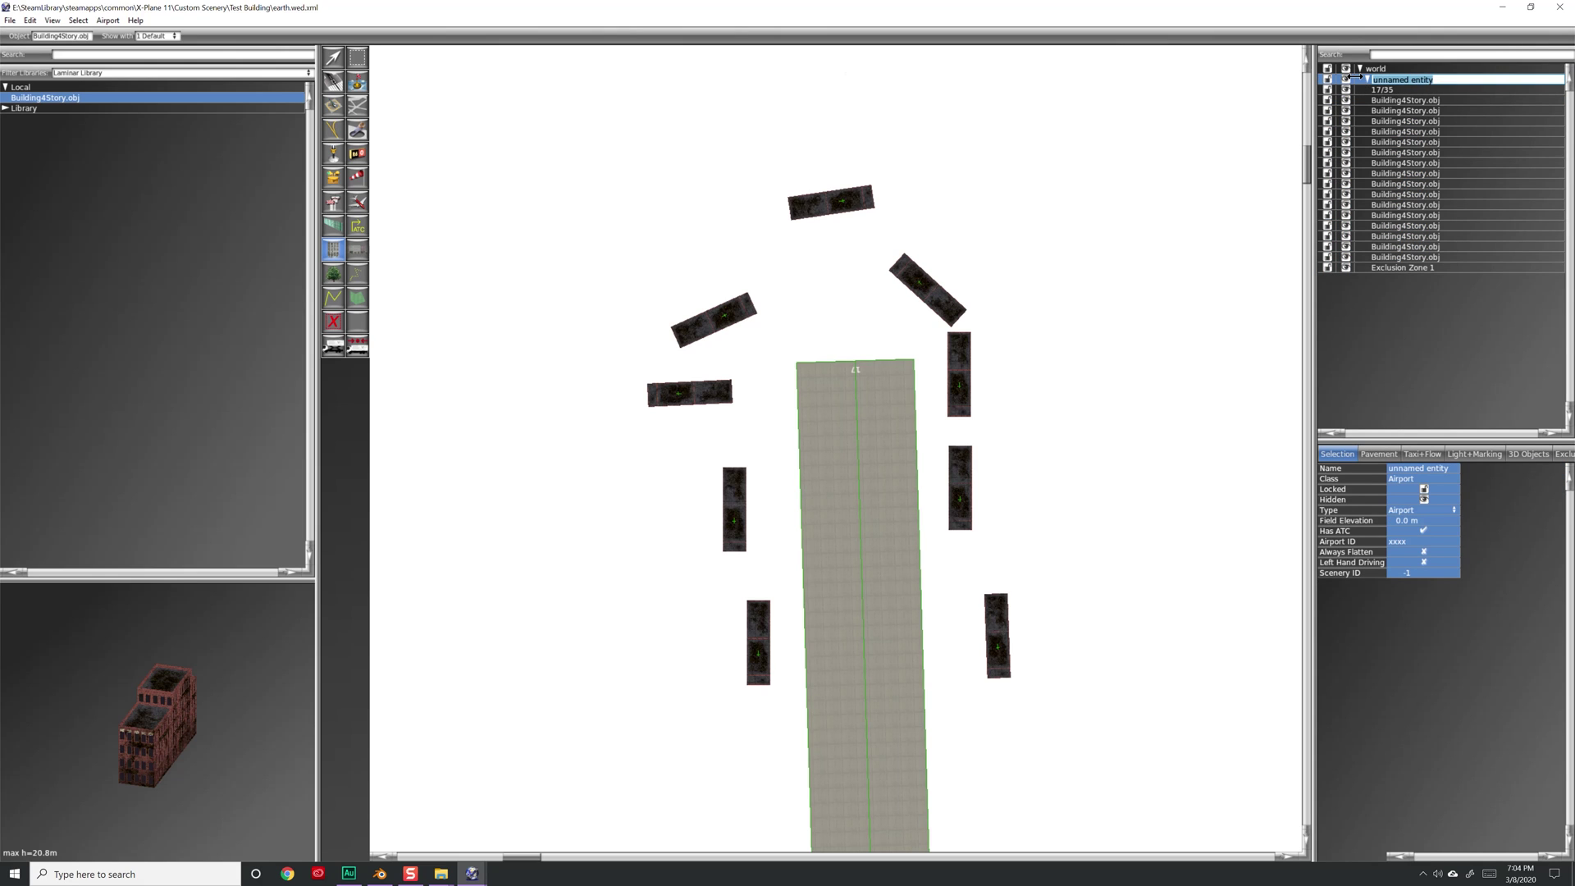
text(GDL Airport)
key(Return)
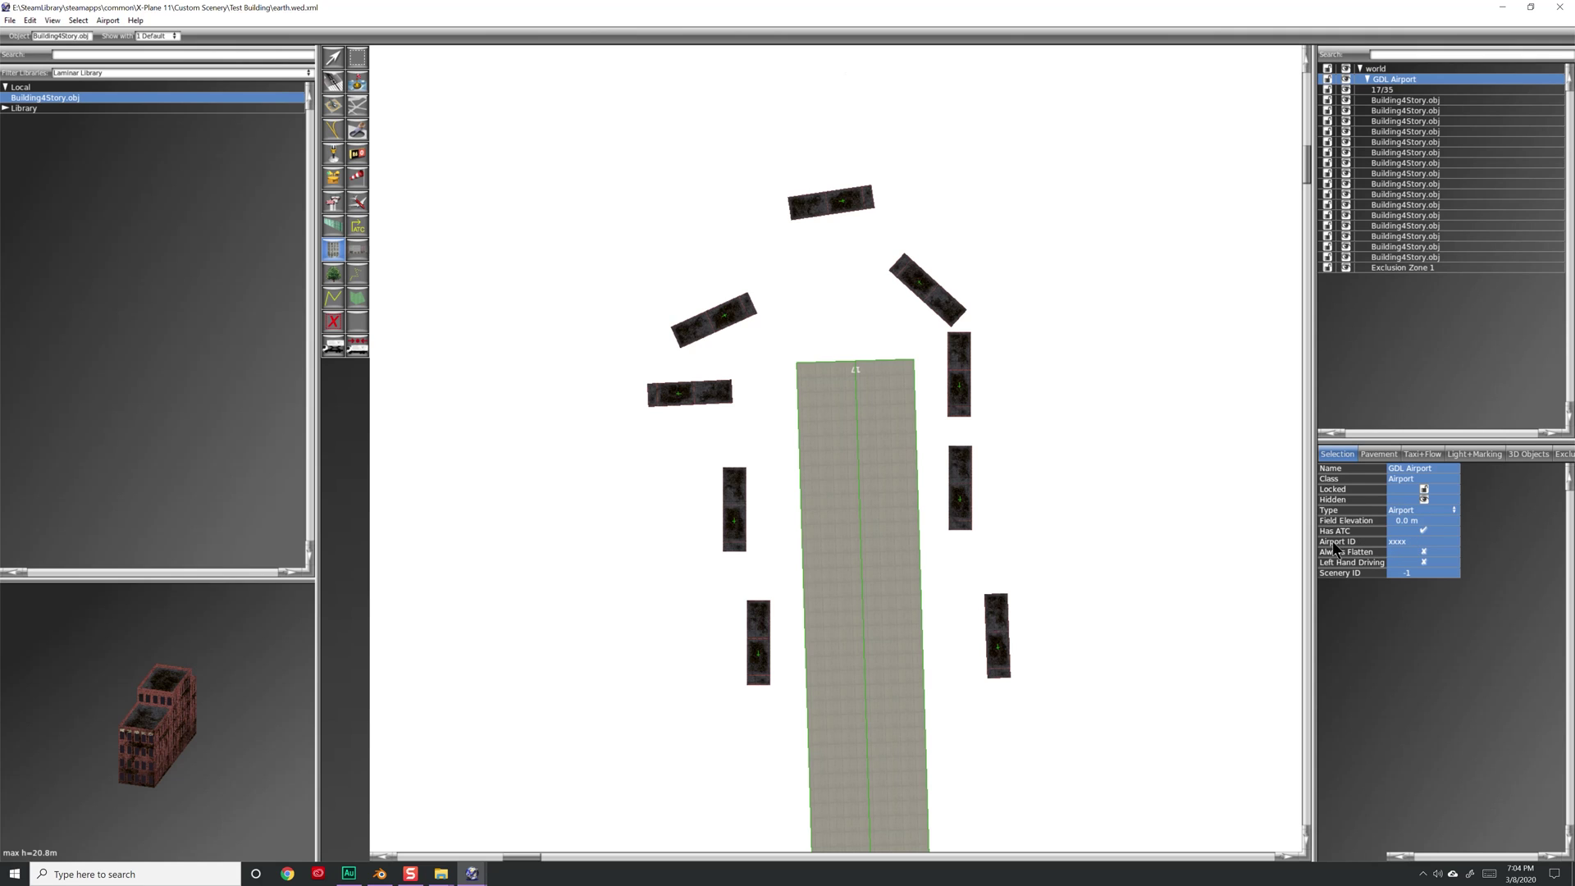
Set the airport's ID to GDLX
click(1420, 542)
text(GDLX)
key(Return)
Try to export the scenery pack, examine the entries in the validation result list, and dismiss the list
click(10, 21)
click(74, 227)
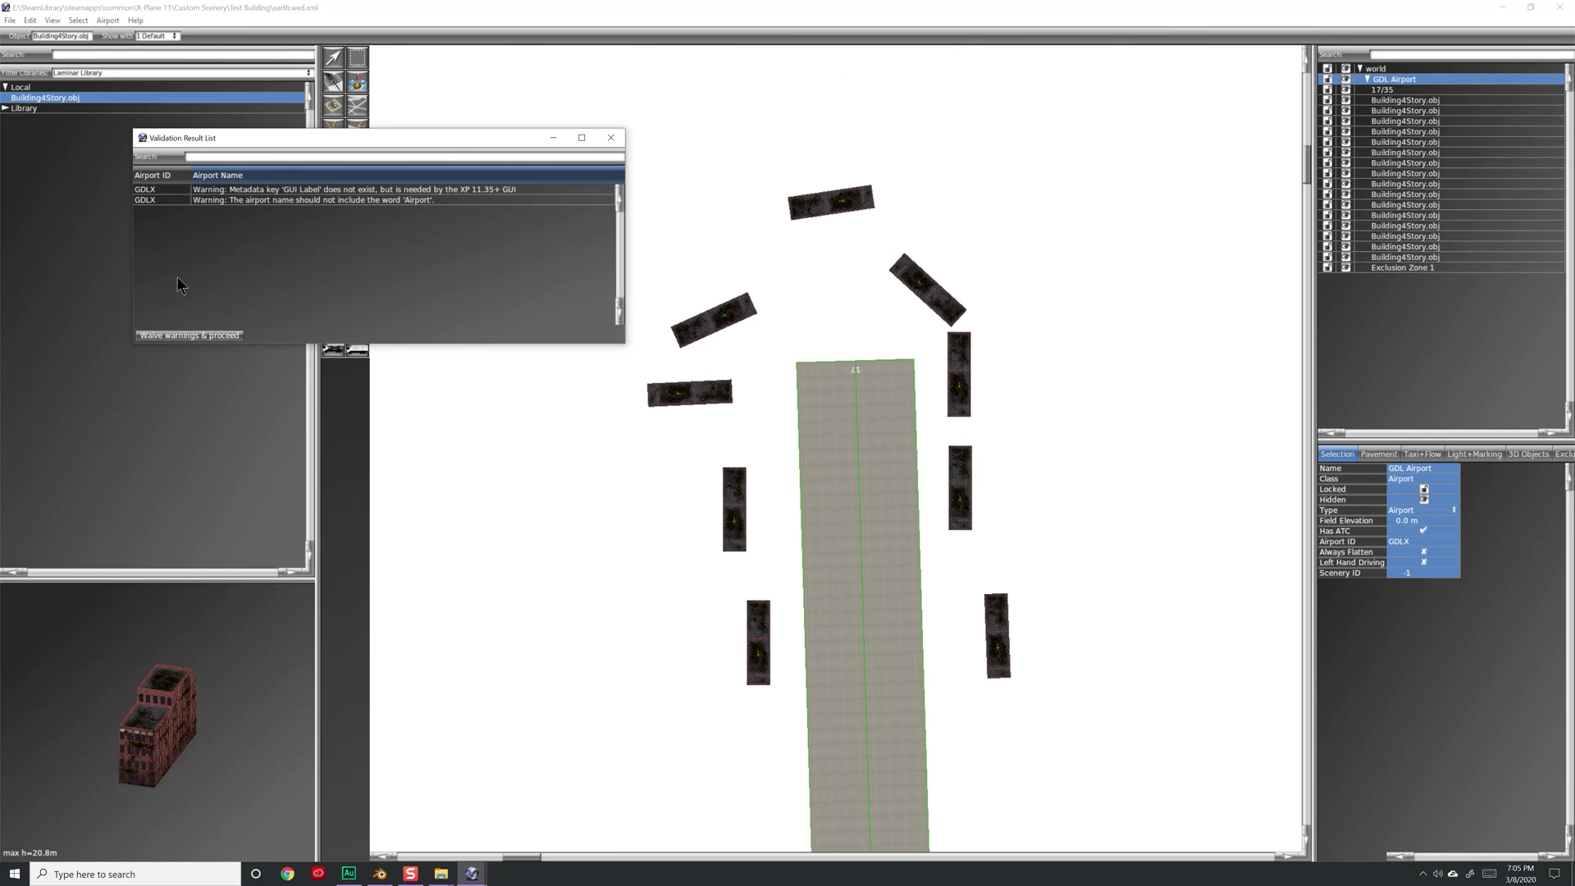
click(223, 201)
click(273, 191)
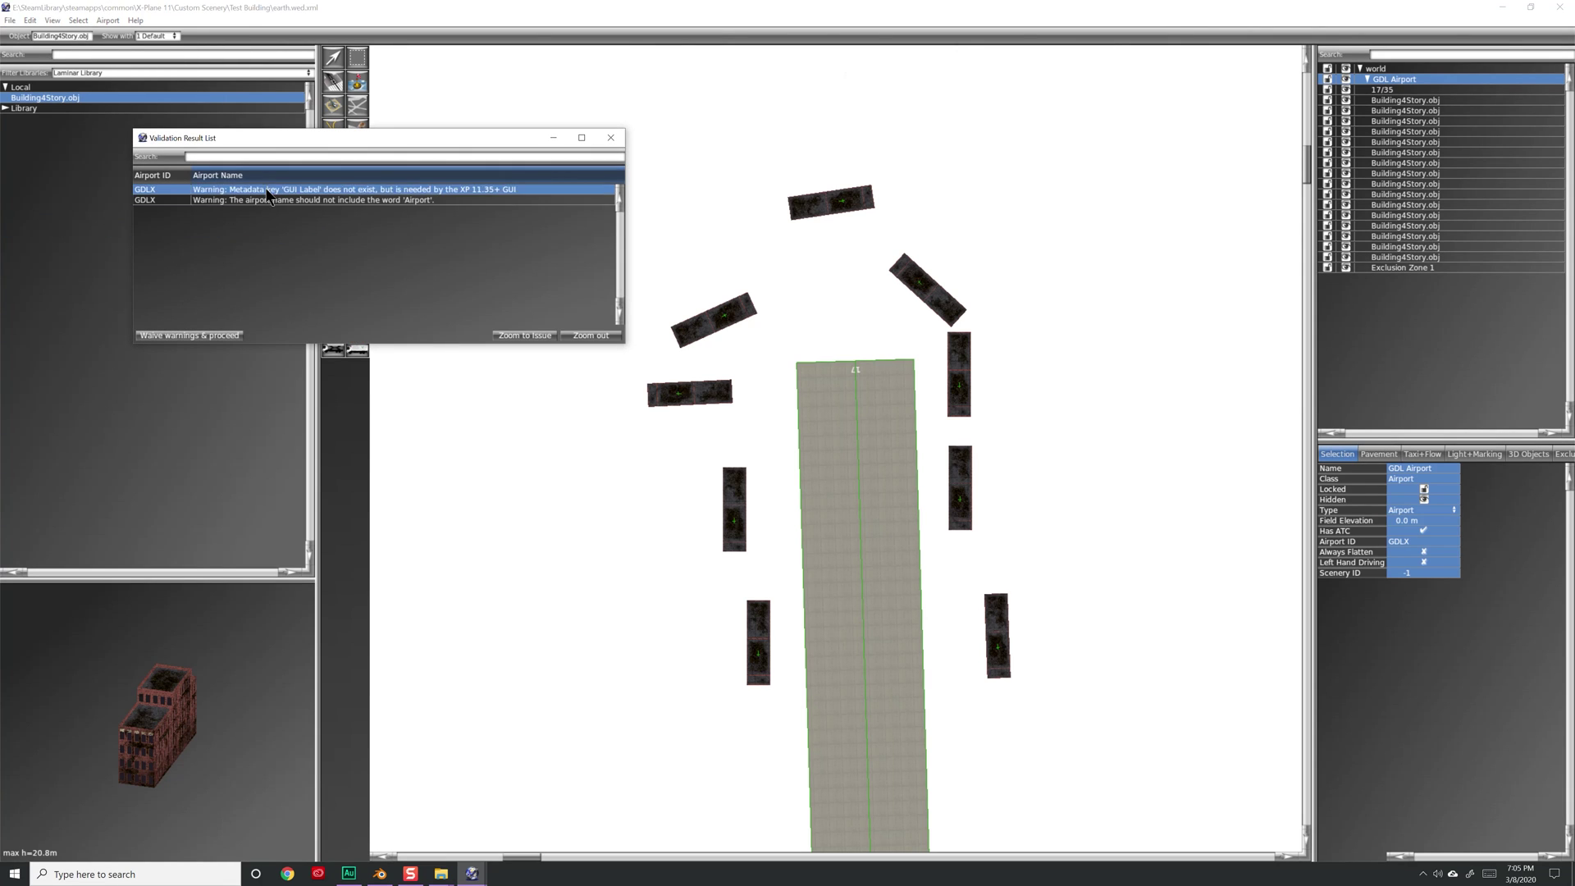
click(270, 201)
click(271, 190)
click(271, 201)
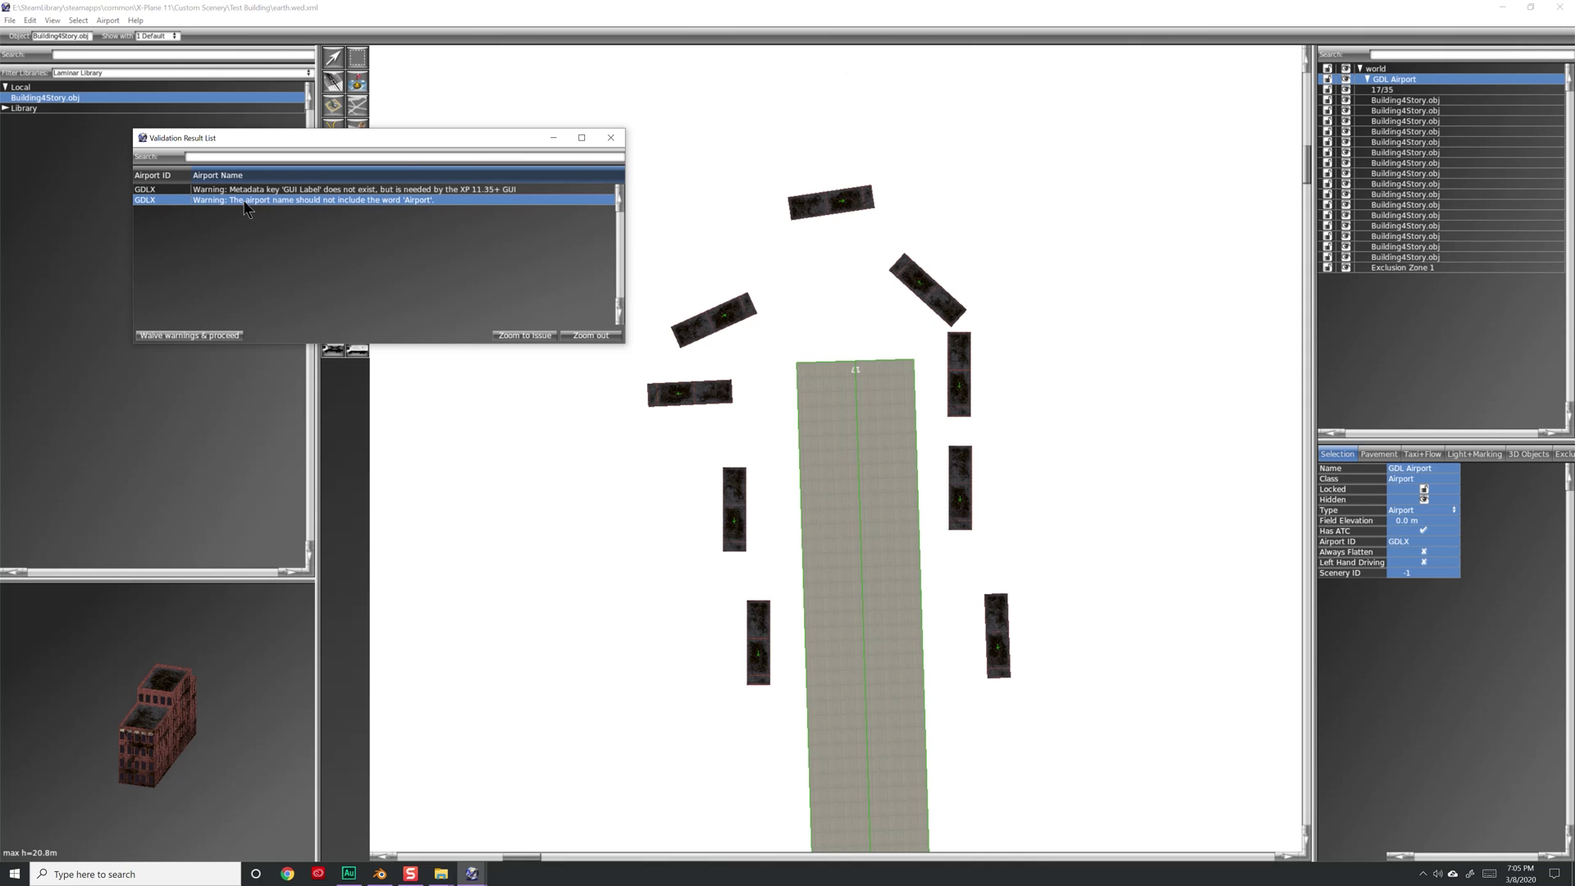
click(263, 190)
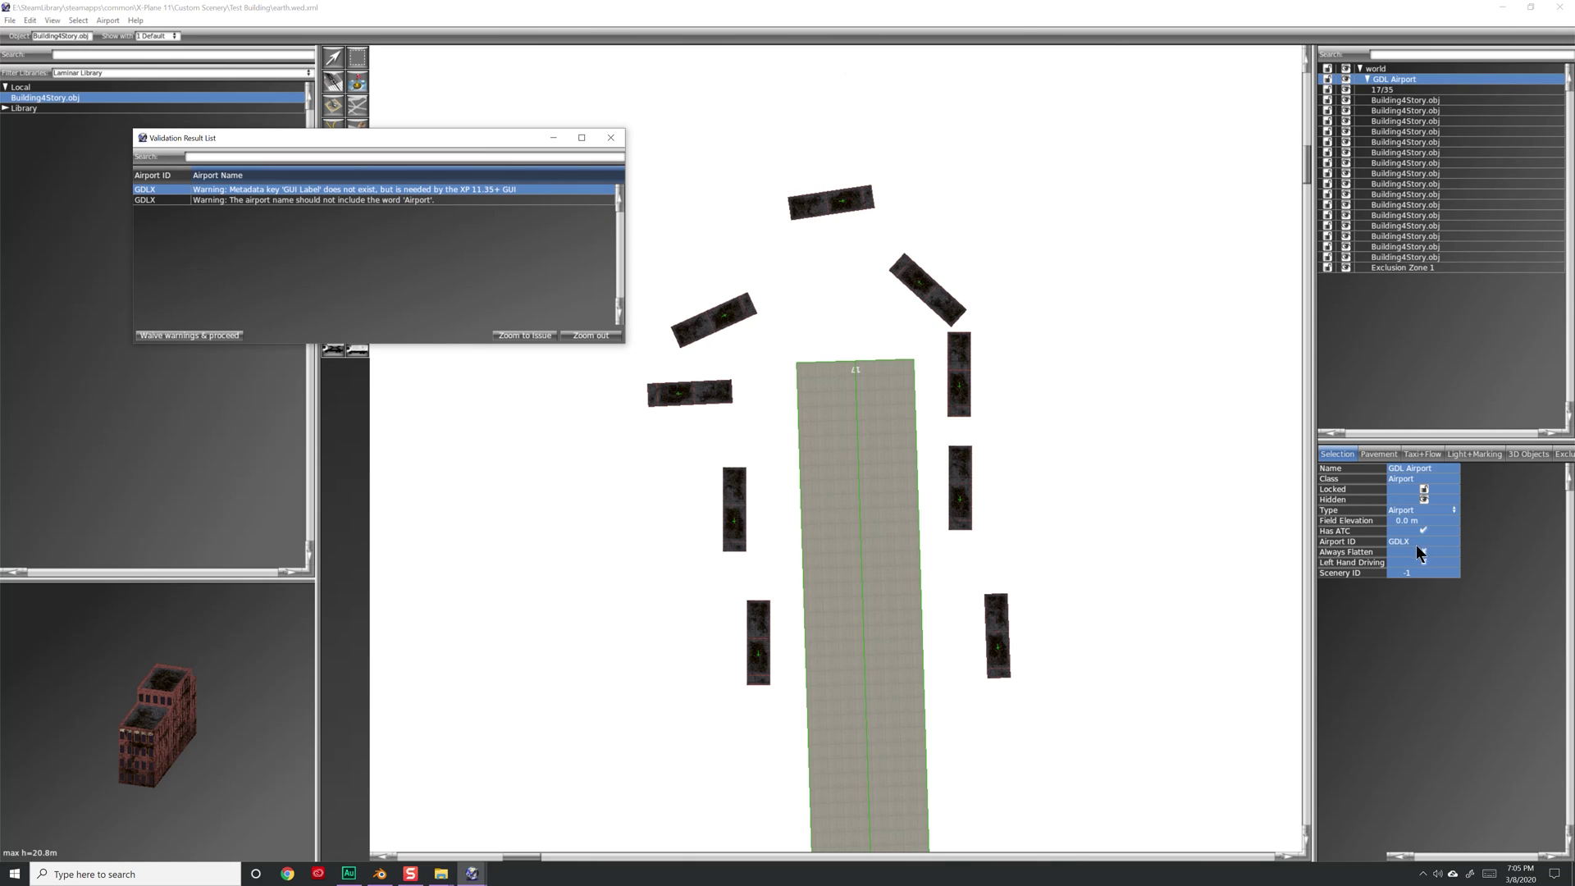
click(611, 137)
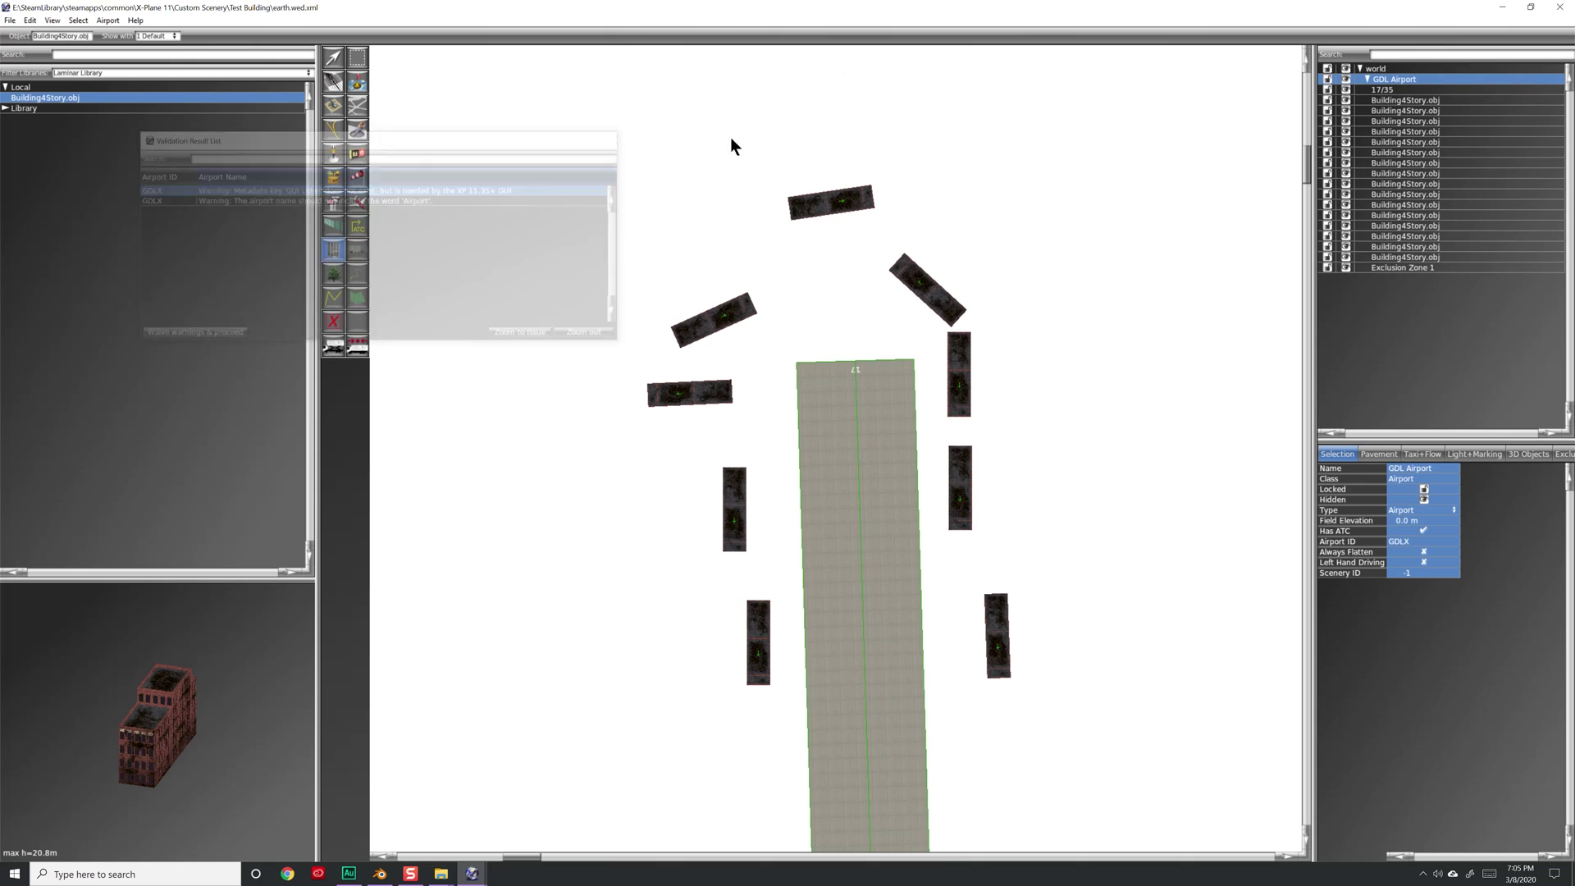
Shorten the airport's name to "GDL"
click(1399, 70)
click(1399, 79)
click(1202, 80)
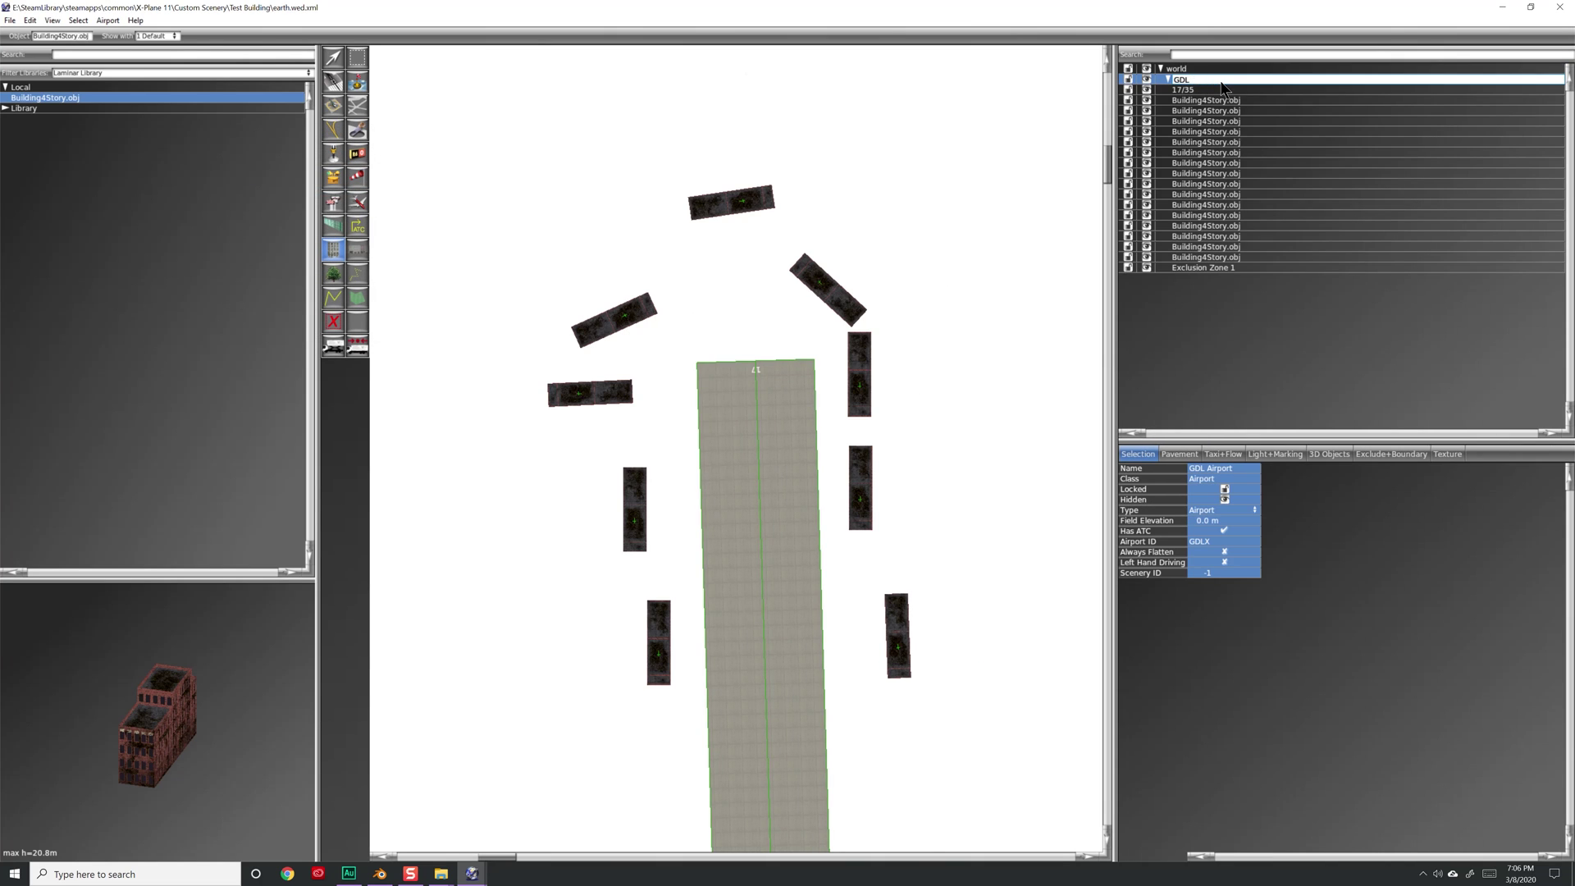
key(Return)
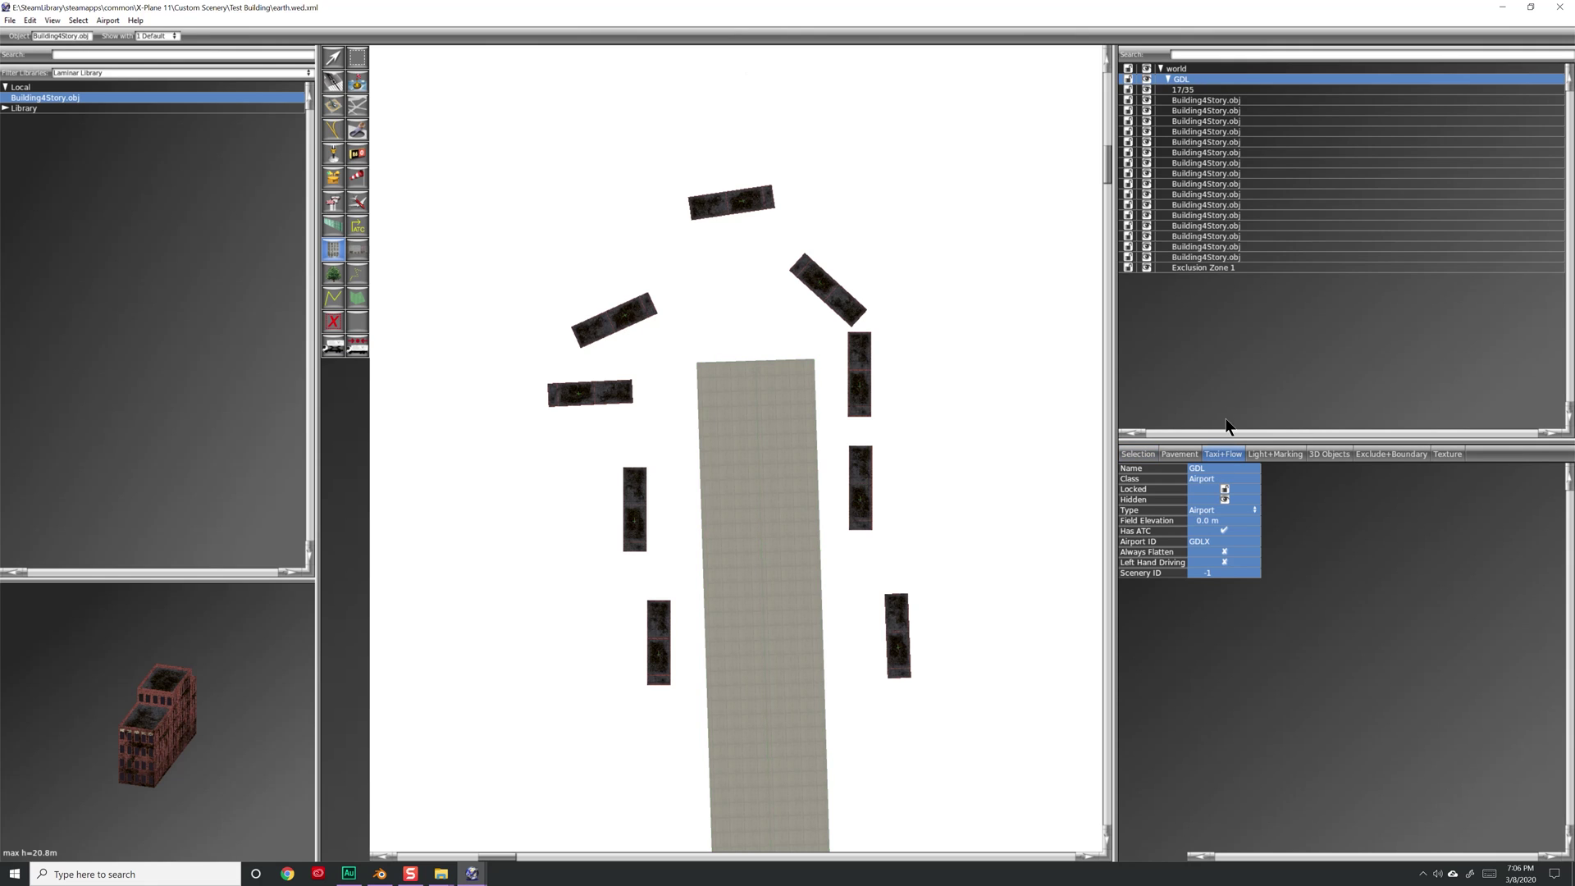
click(1222, 541)
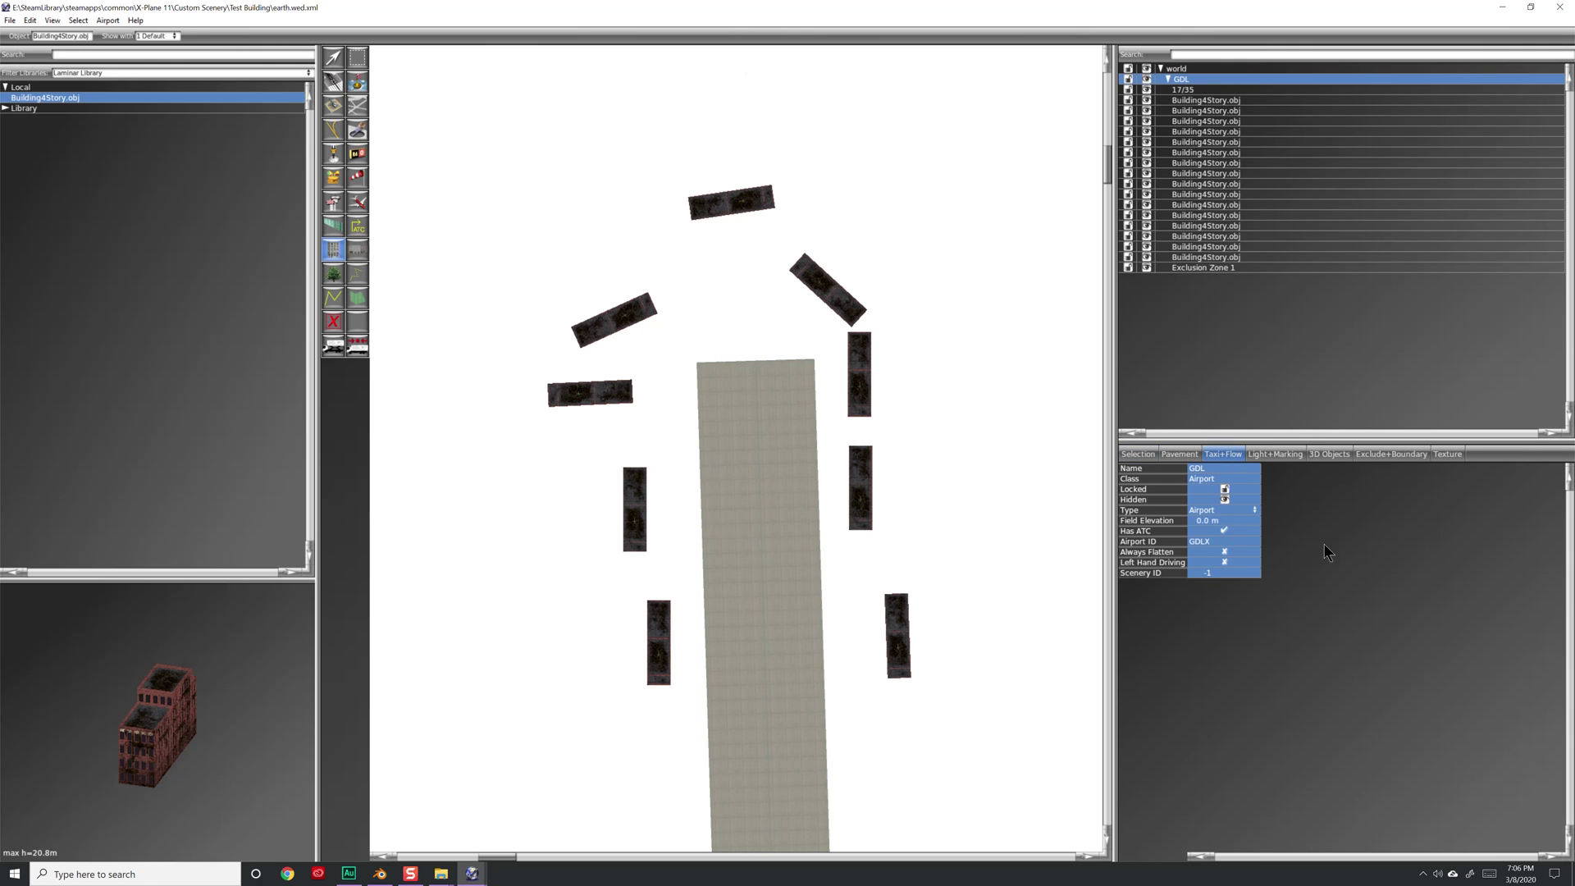
Add GUI Label metadata to the GDL airport and set it to 3D, consulting the X-Plane forum post about the GUI Label problem
click(115, 22)
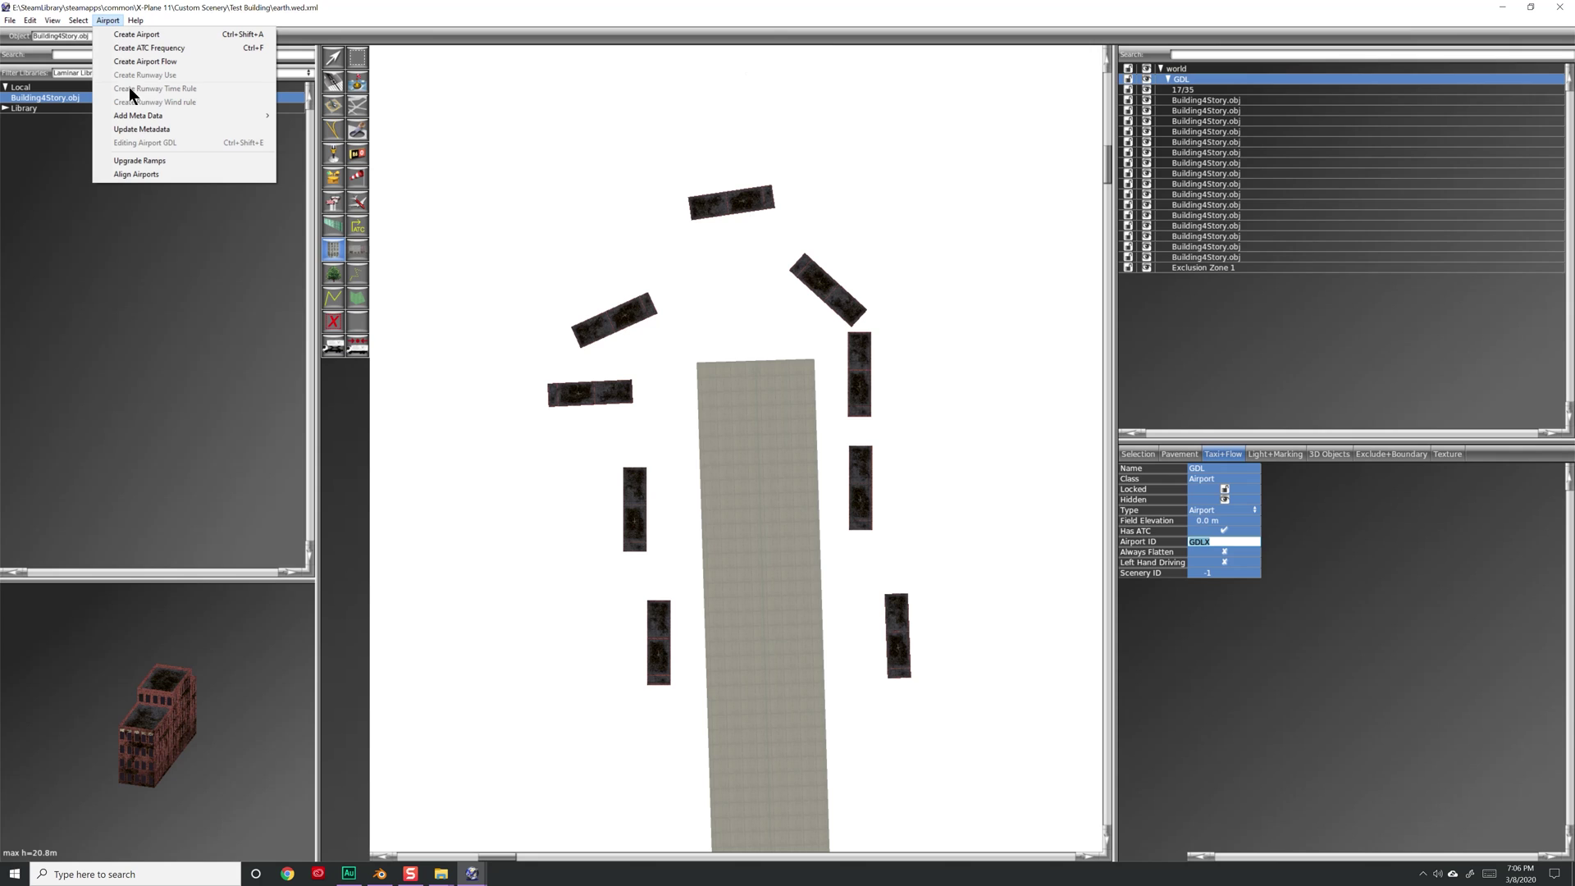
mouse_move(130, 117)
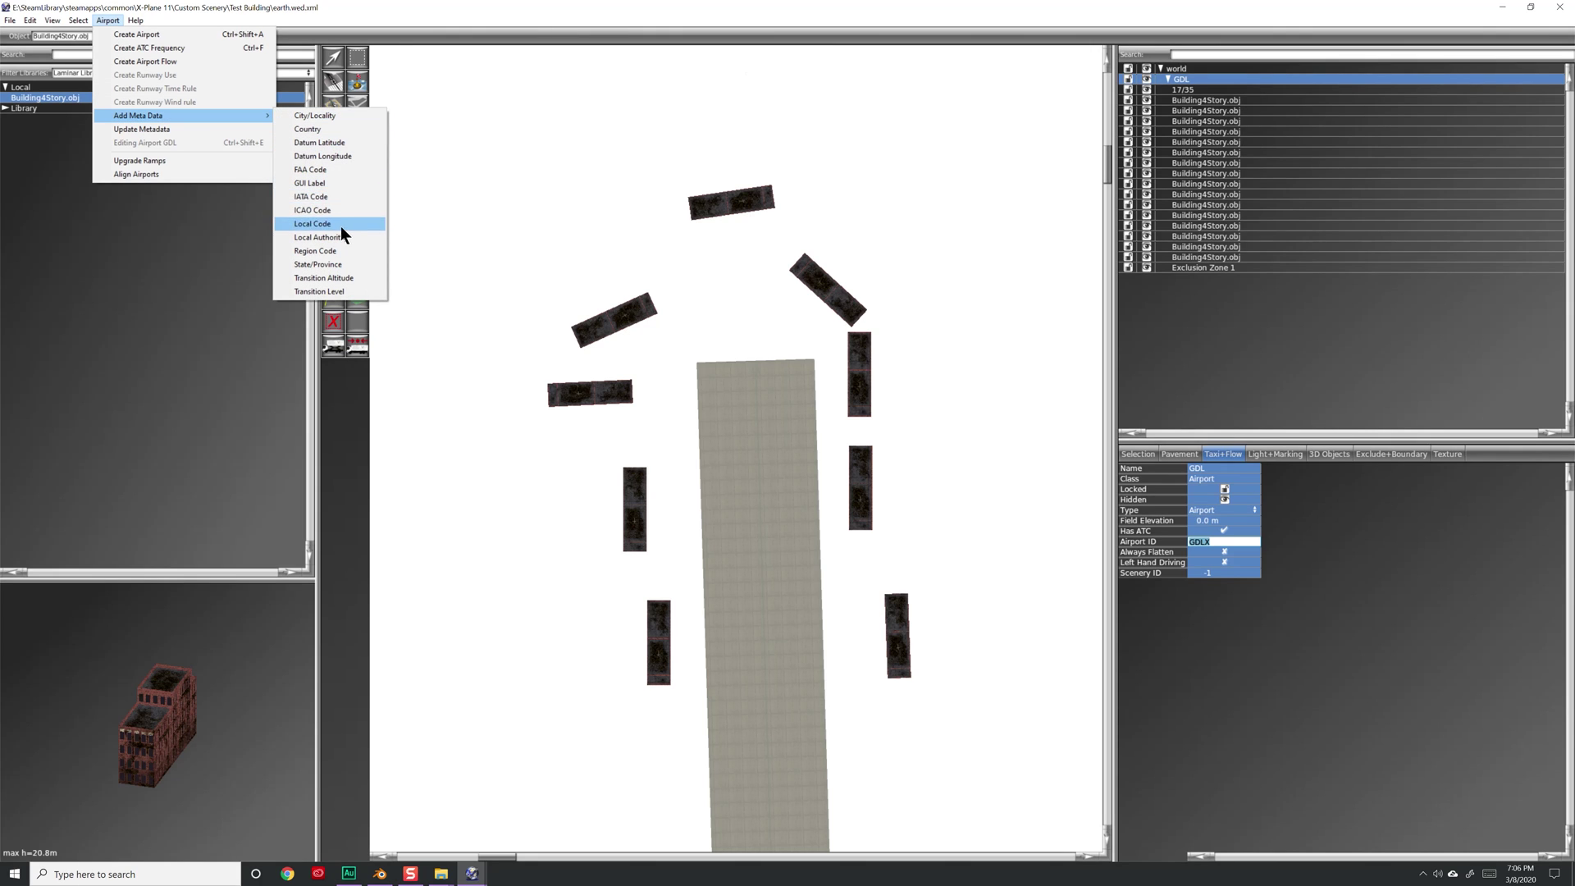
click(328, 185)
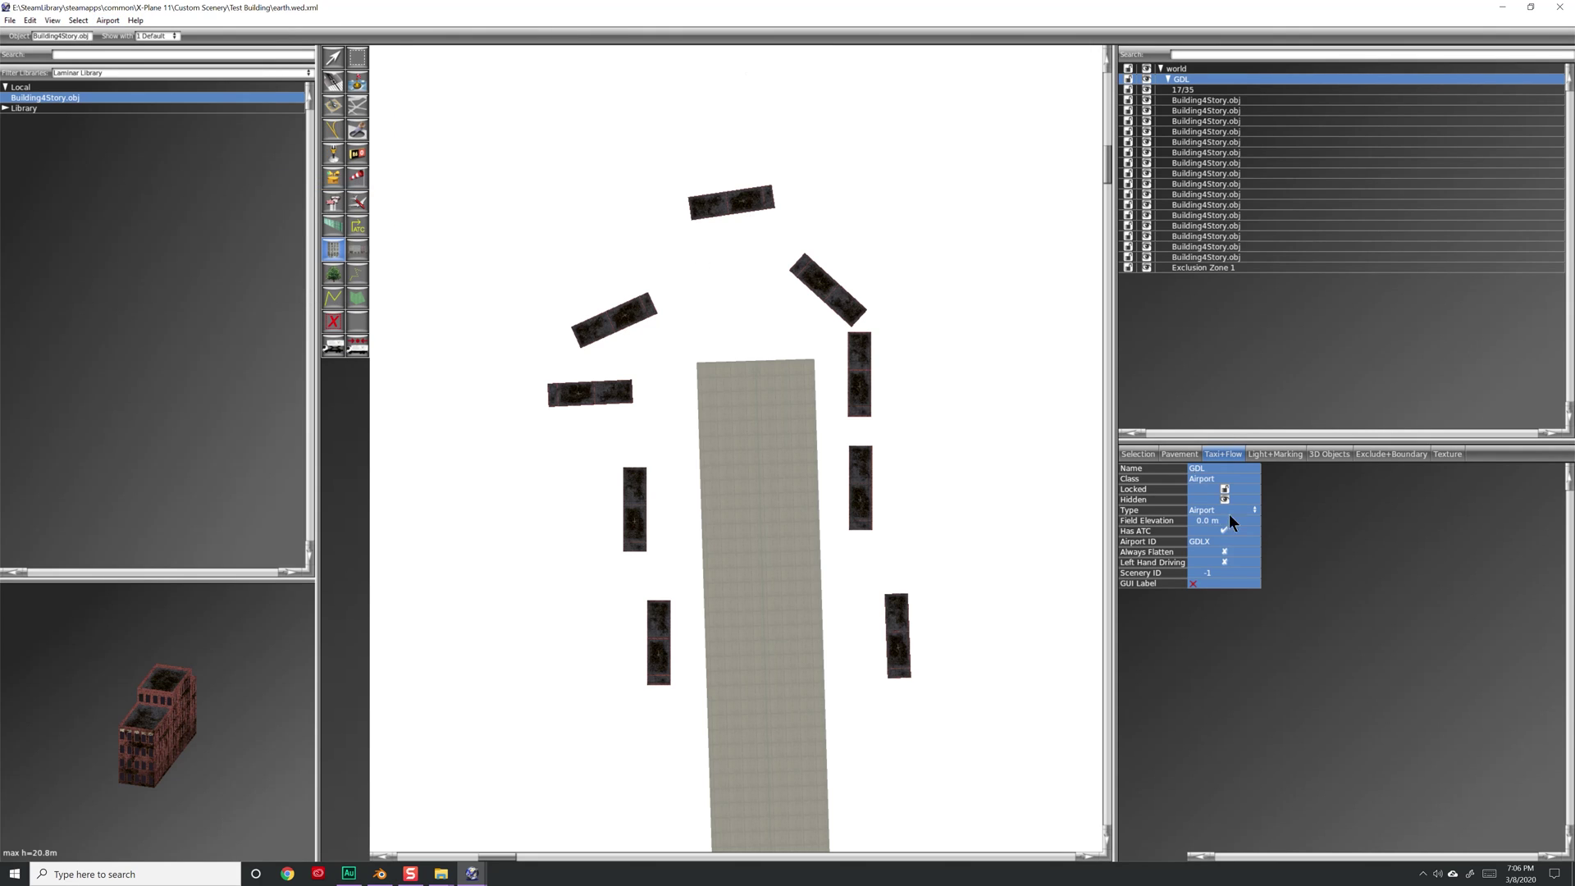
click(1212, 584)
text(df)
click(1218, 583)
text(3D)
key(alt+Tab)
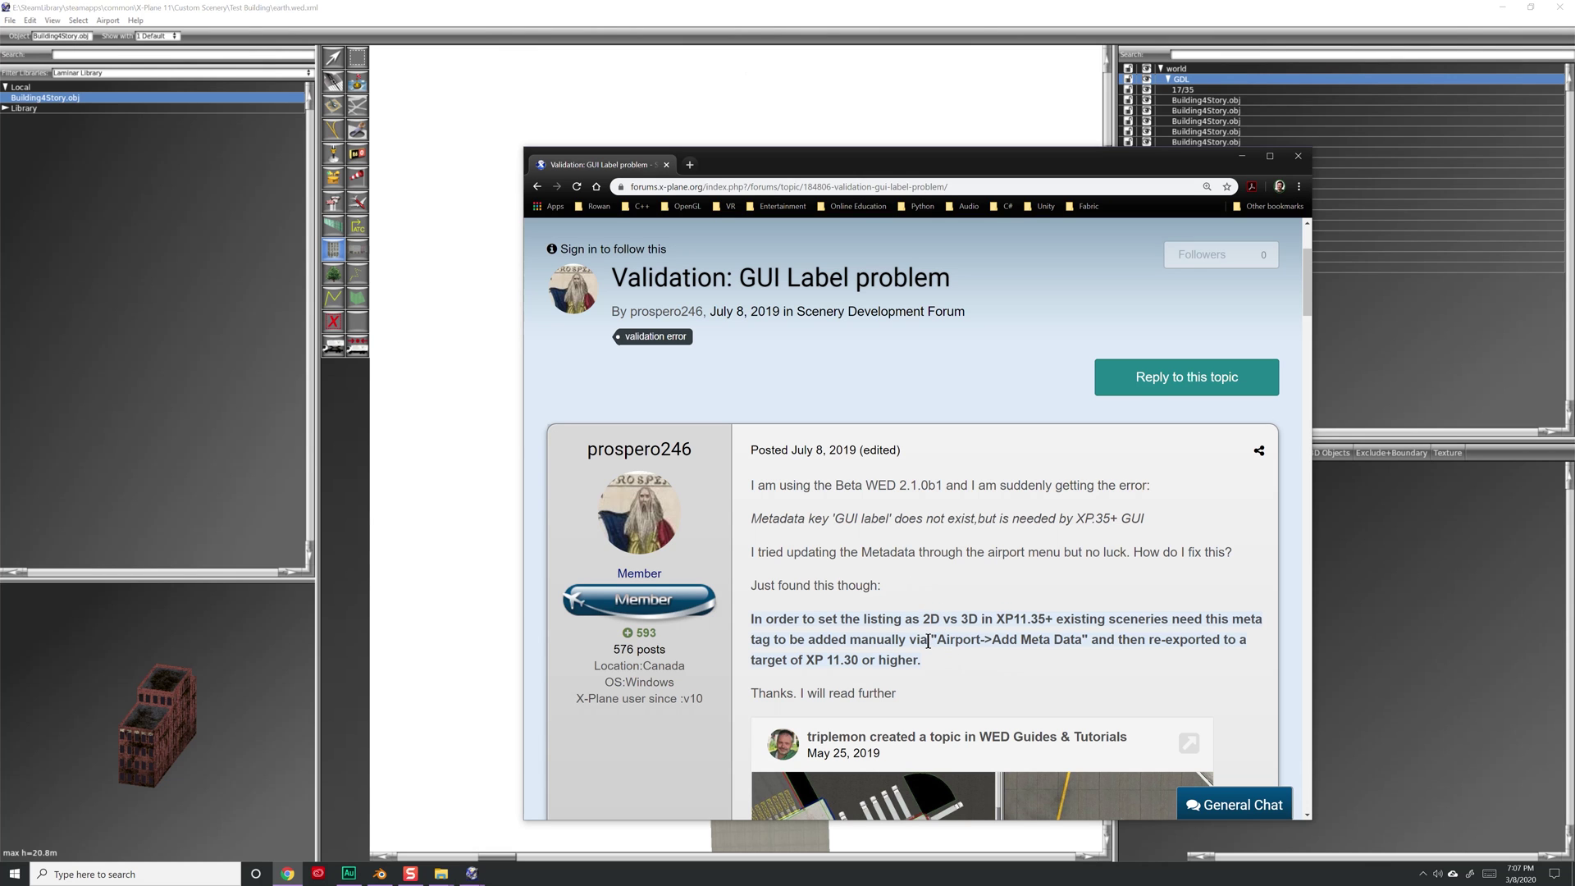
scroll(931, 614, down, 2)
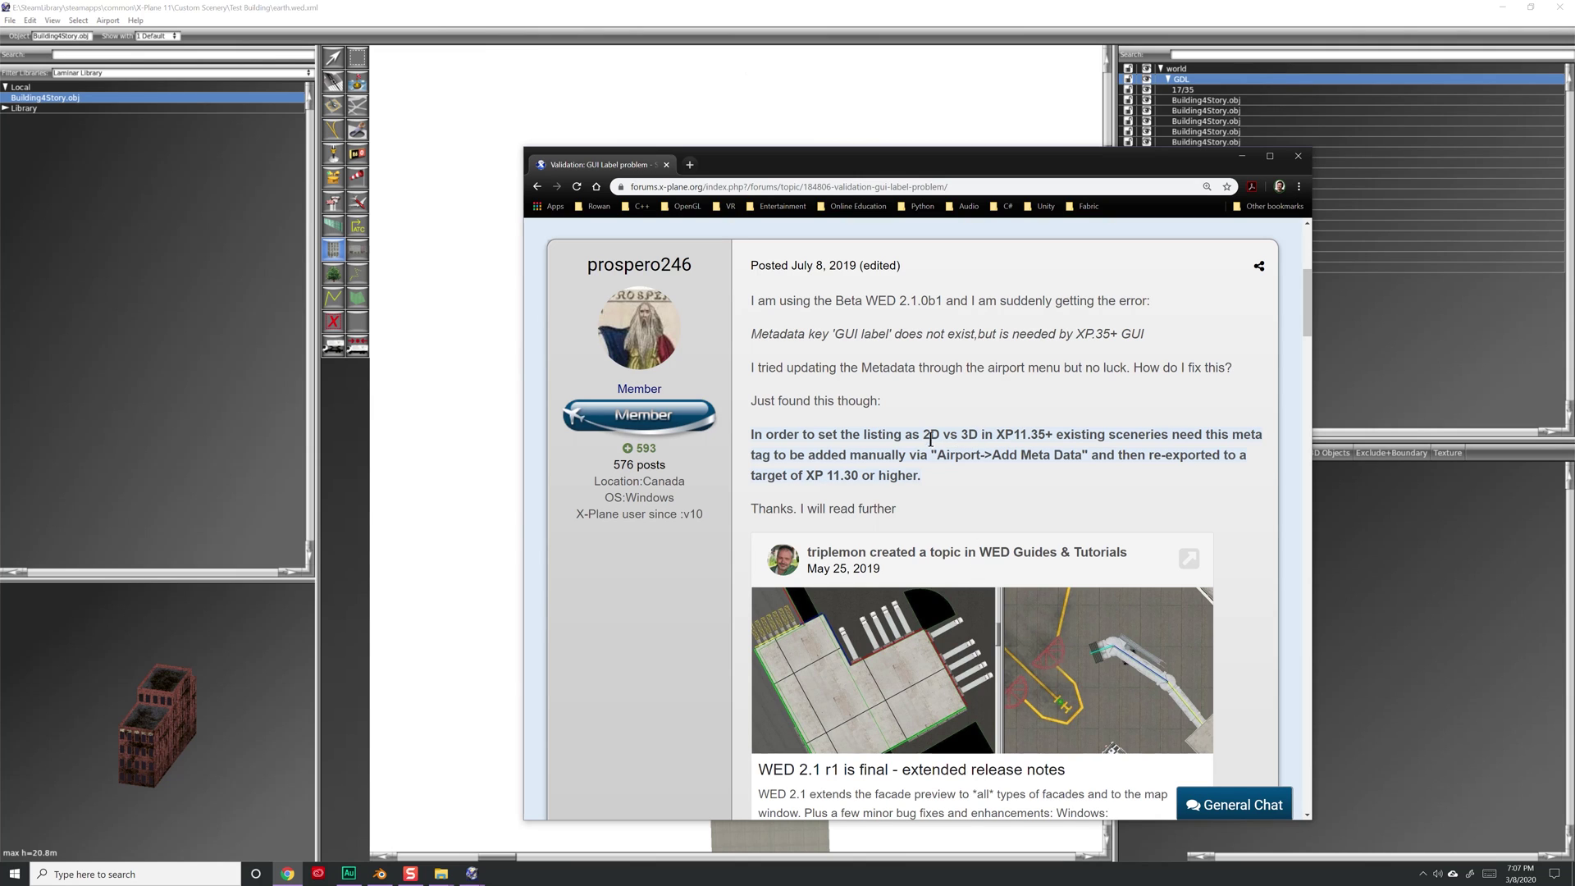
click(1241, 155)
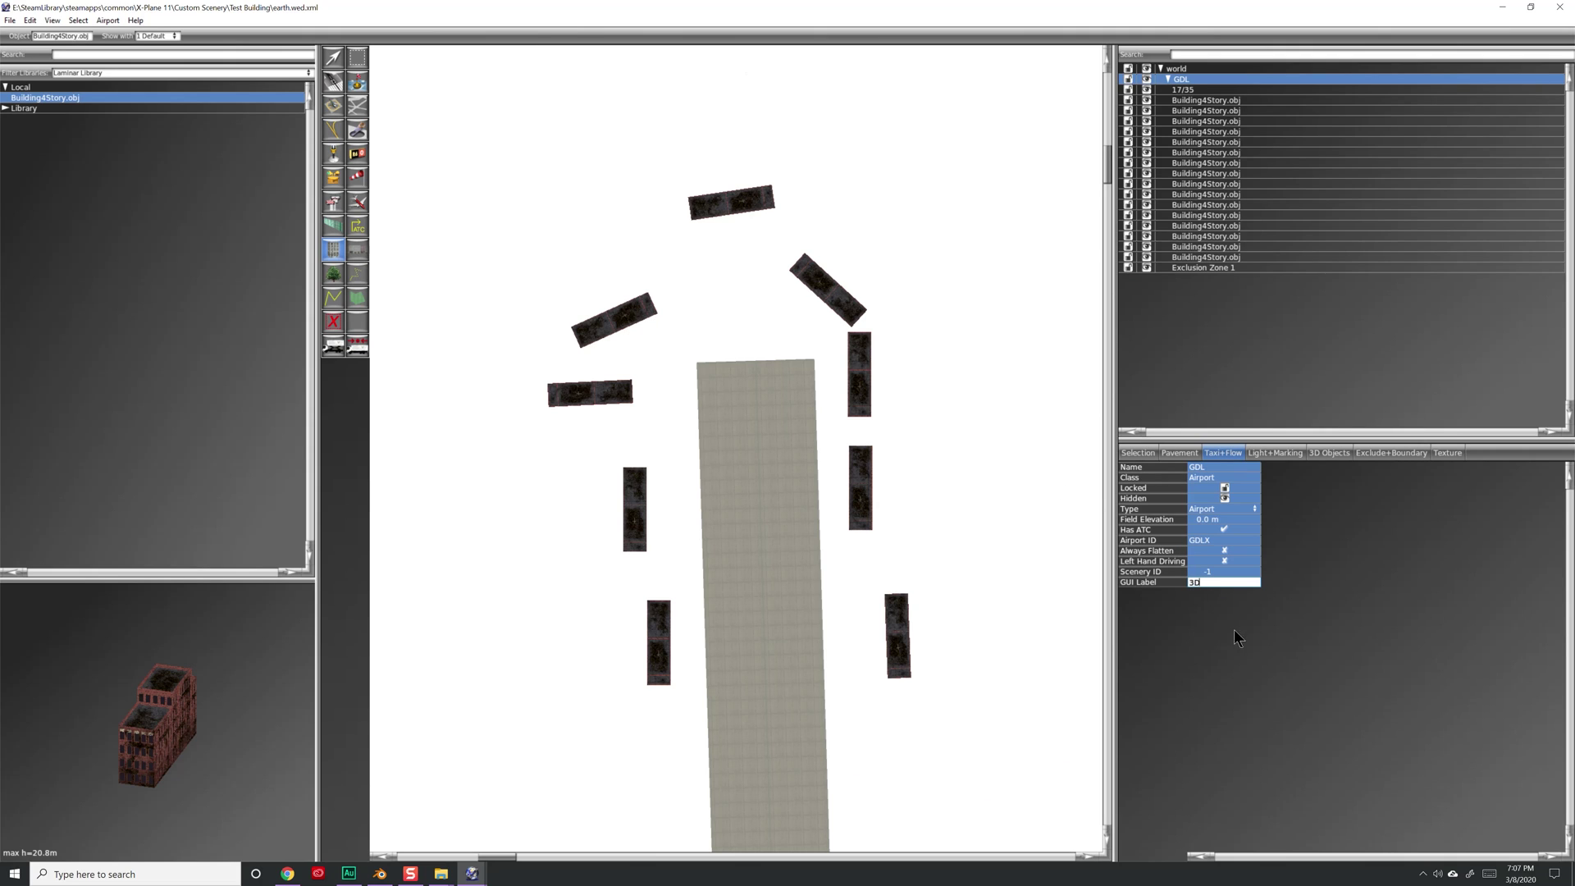
key(Return)
Try to export the airport, examine the warning in the validation result list, and dismiss the list
click(10, 21)
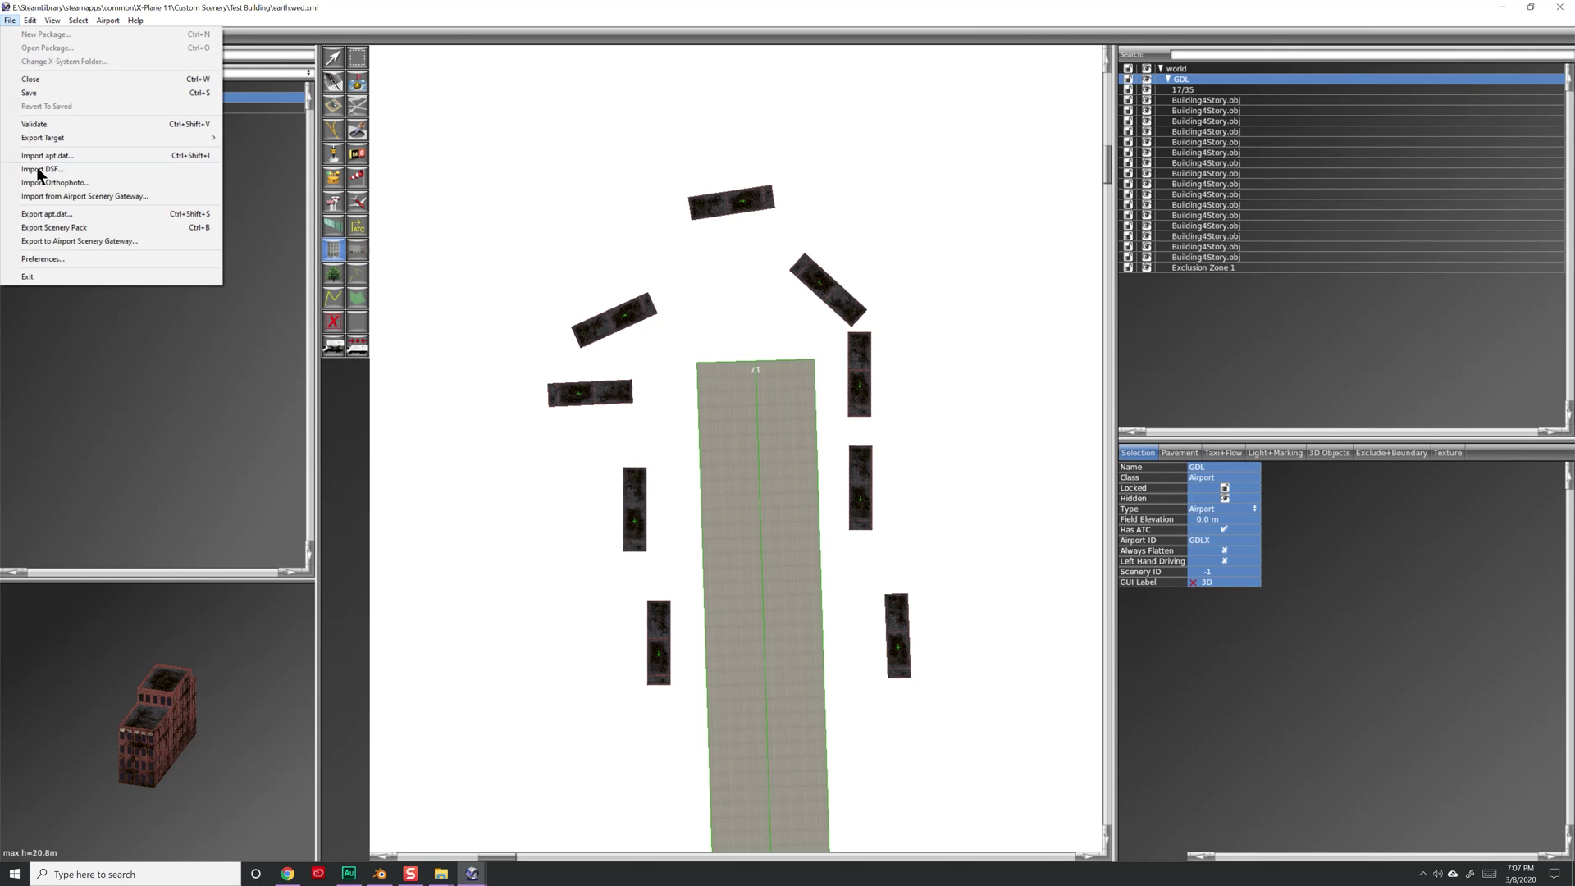
click(53, 214)
drag(371, 226, 582, 248)
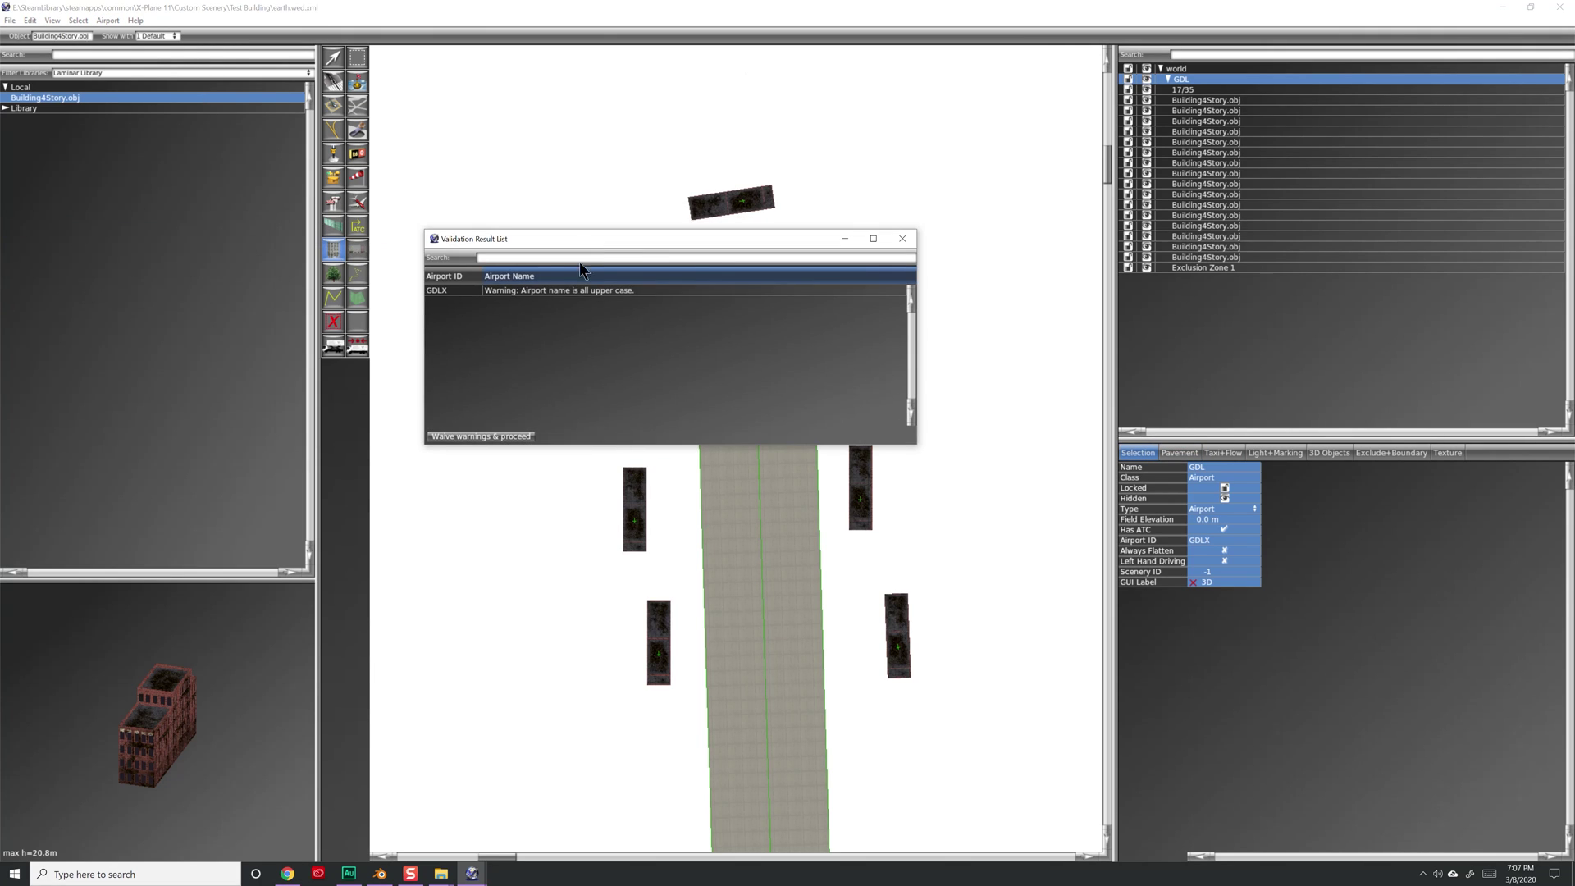
click(528, 292)
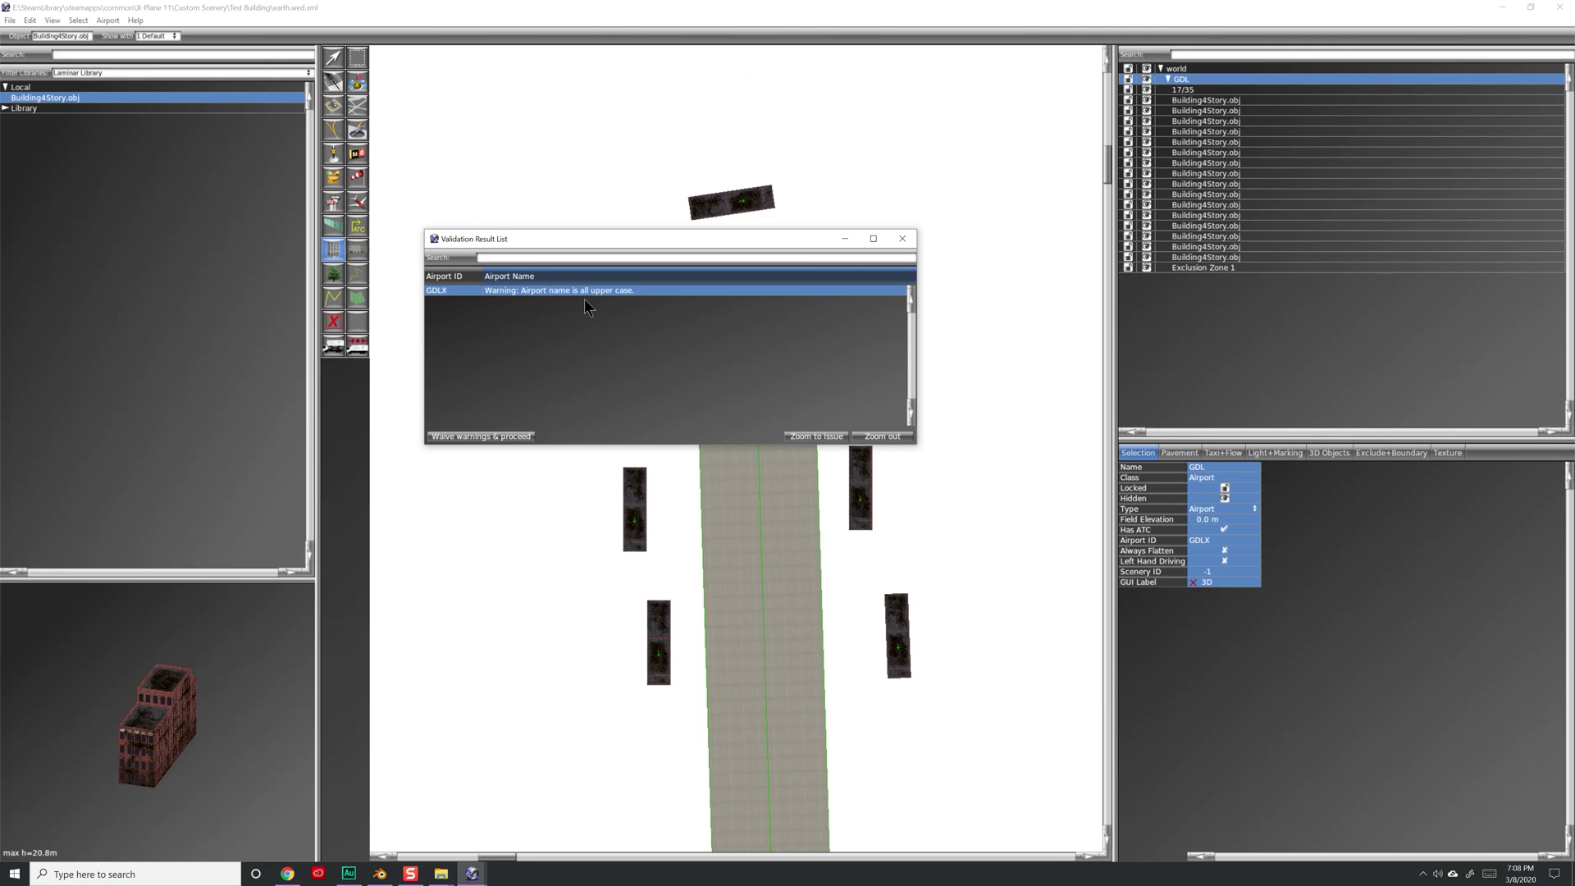
click(902, 239)
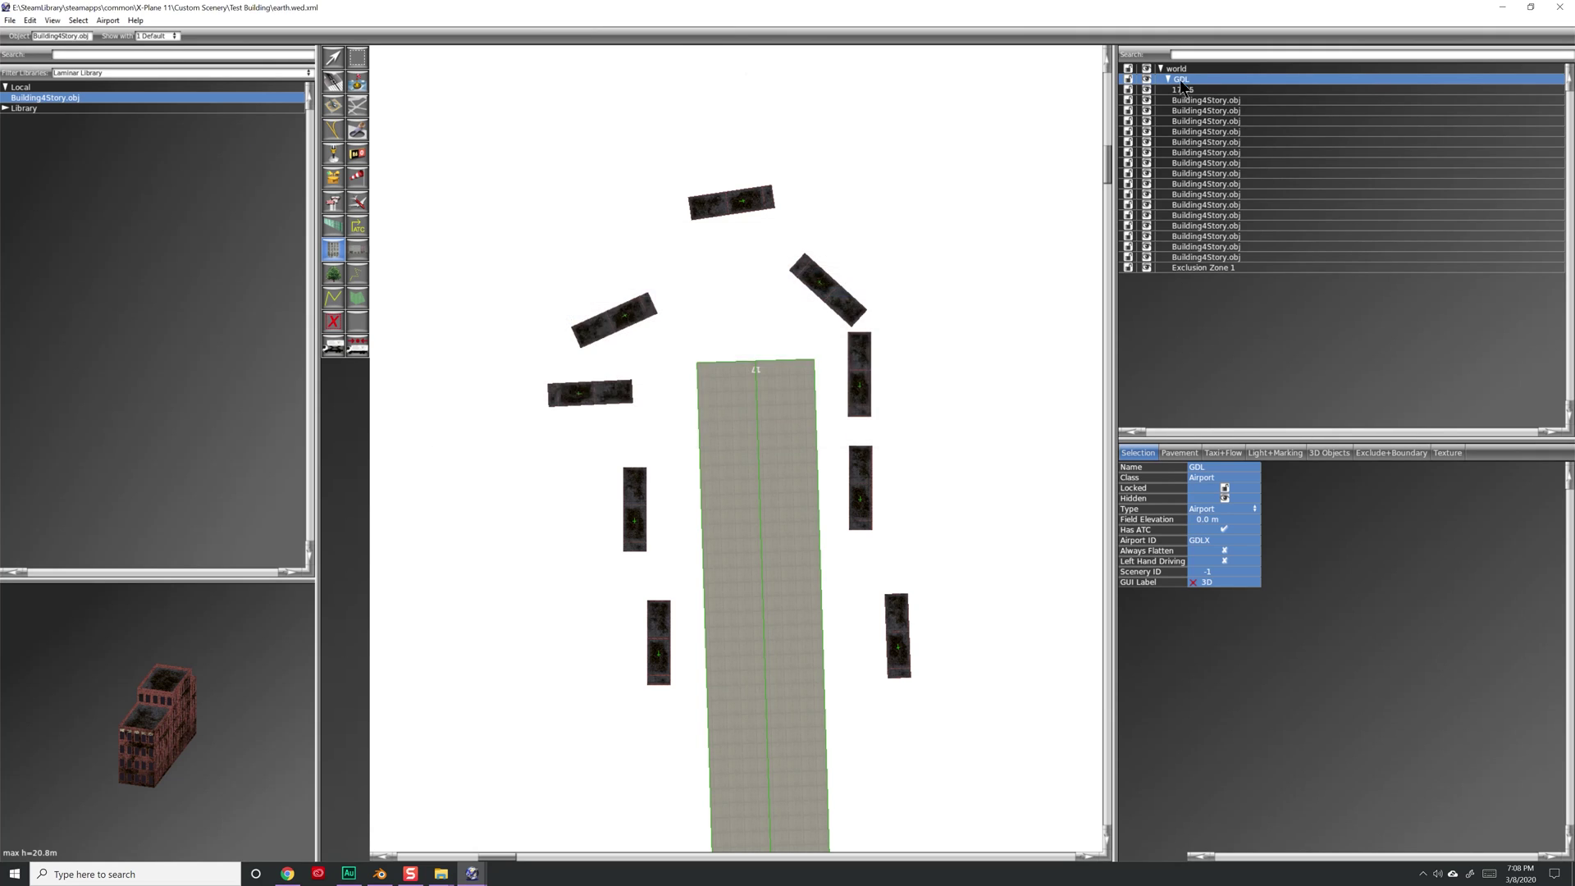
Rename the GDL airport as "Georges Hell" and export the scenery pack
double_click(1180, 80)
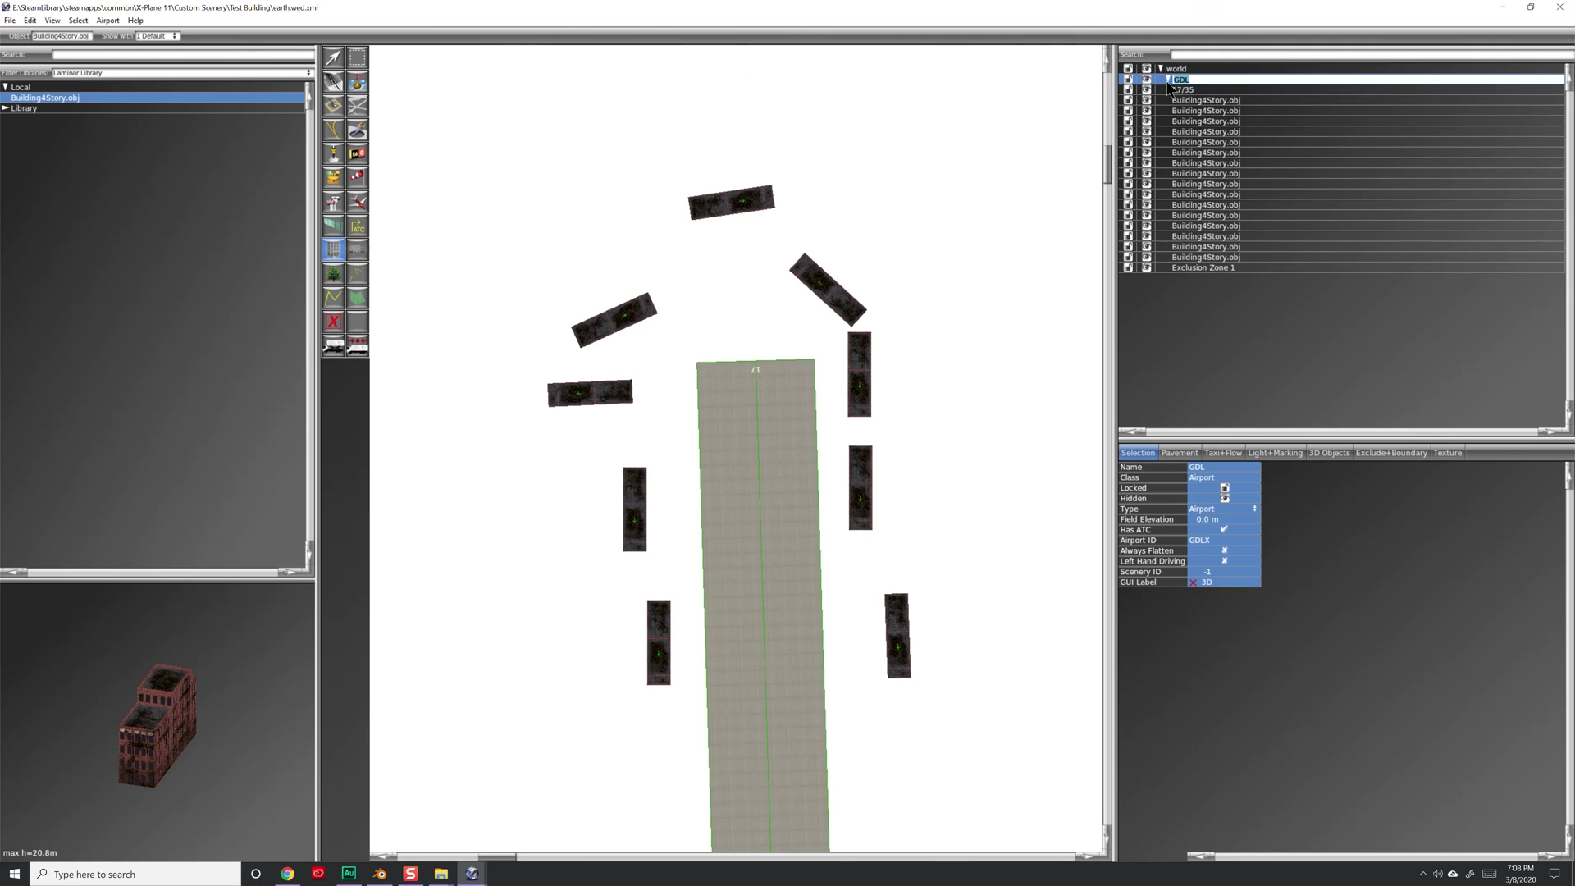
text(Georges Hell)
key(Return)
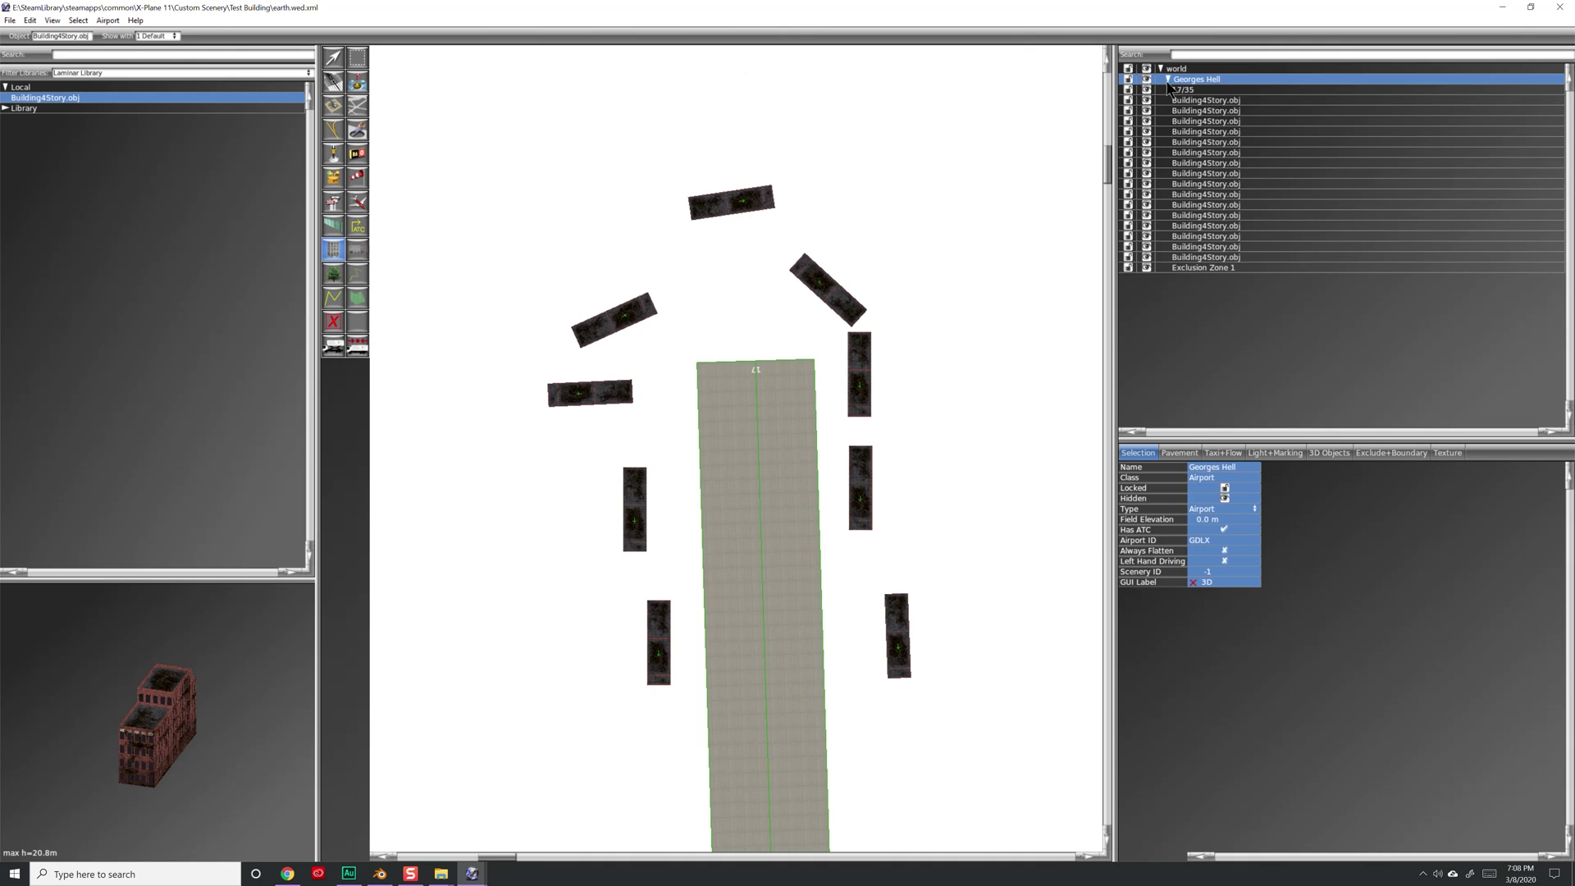
click(10, 20)
click(66, 237)
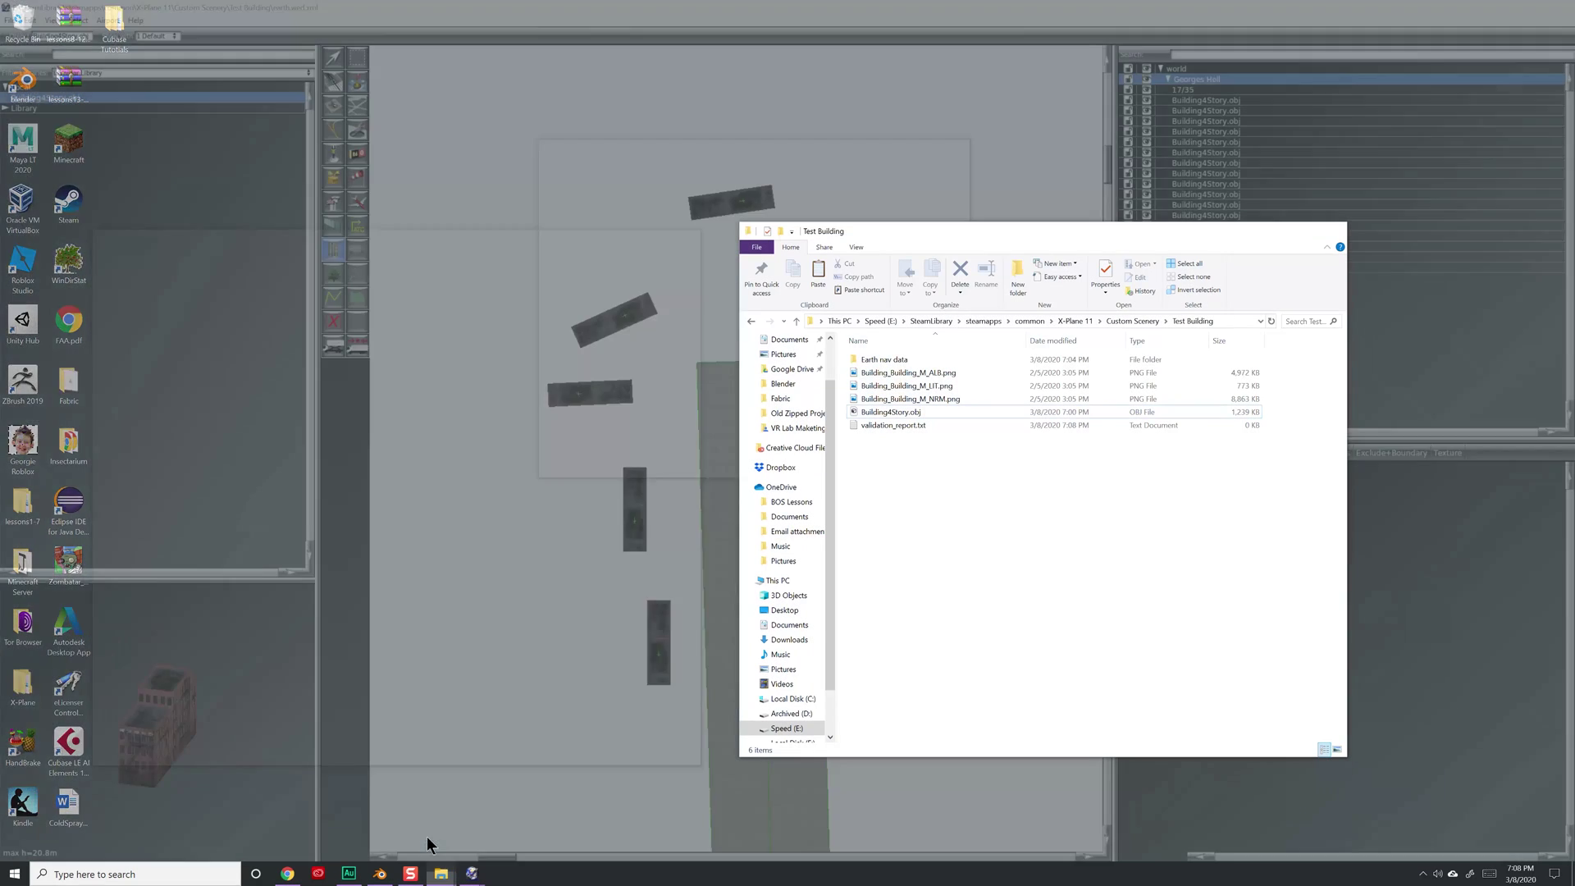
Inspect the exported files in the Test Building folder, including the validation report and the Earth nav data and +70-140 subfolders
click(427, 834)
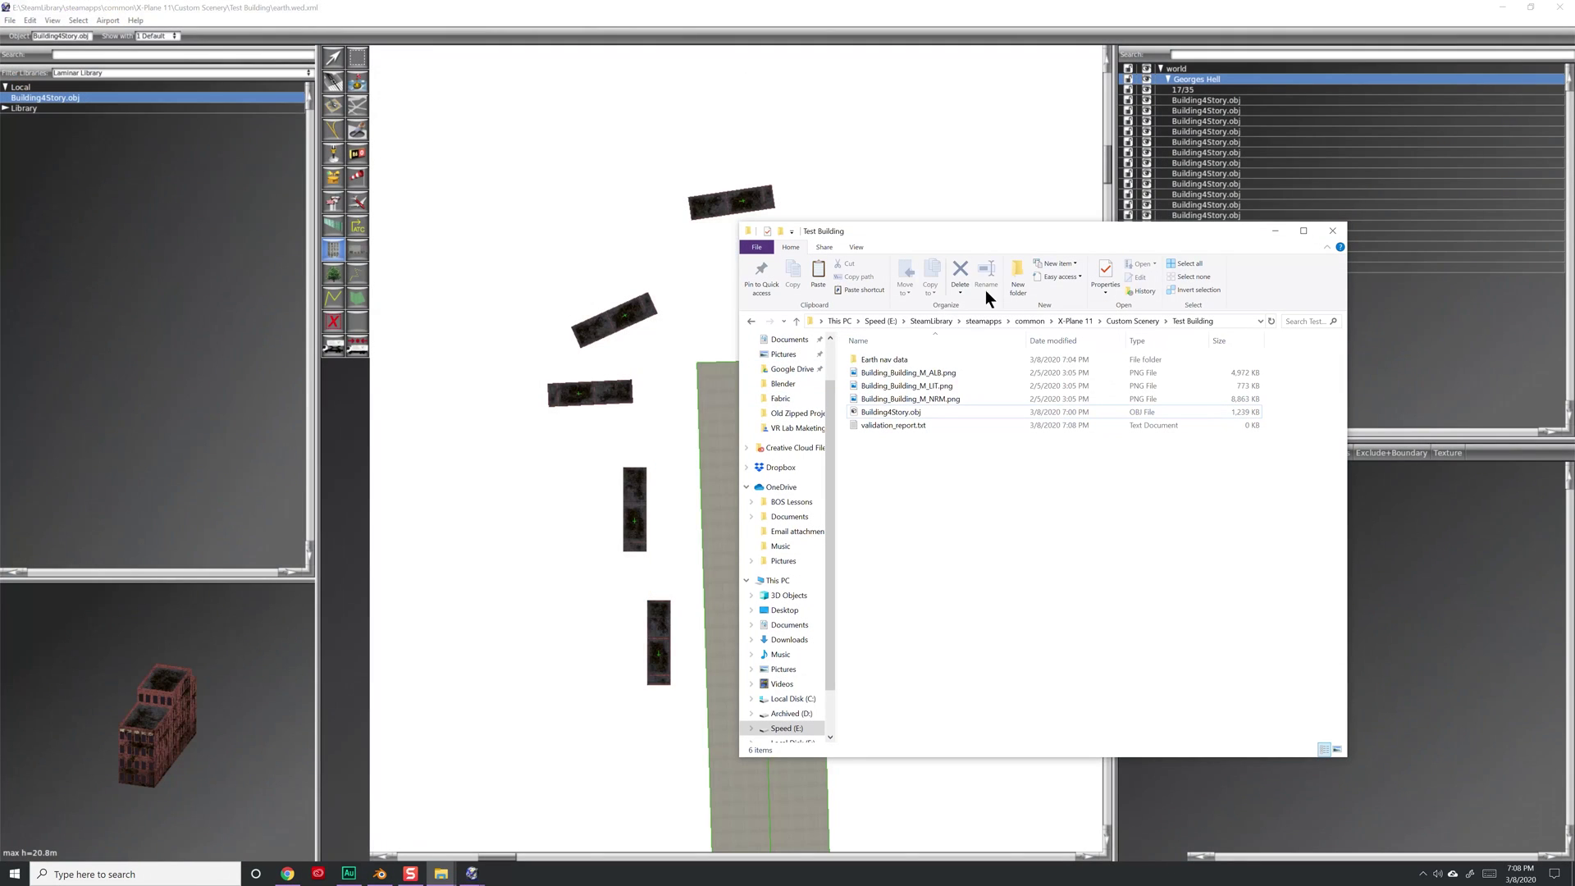
drag(971, 232, 704, 165)
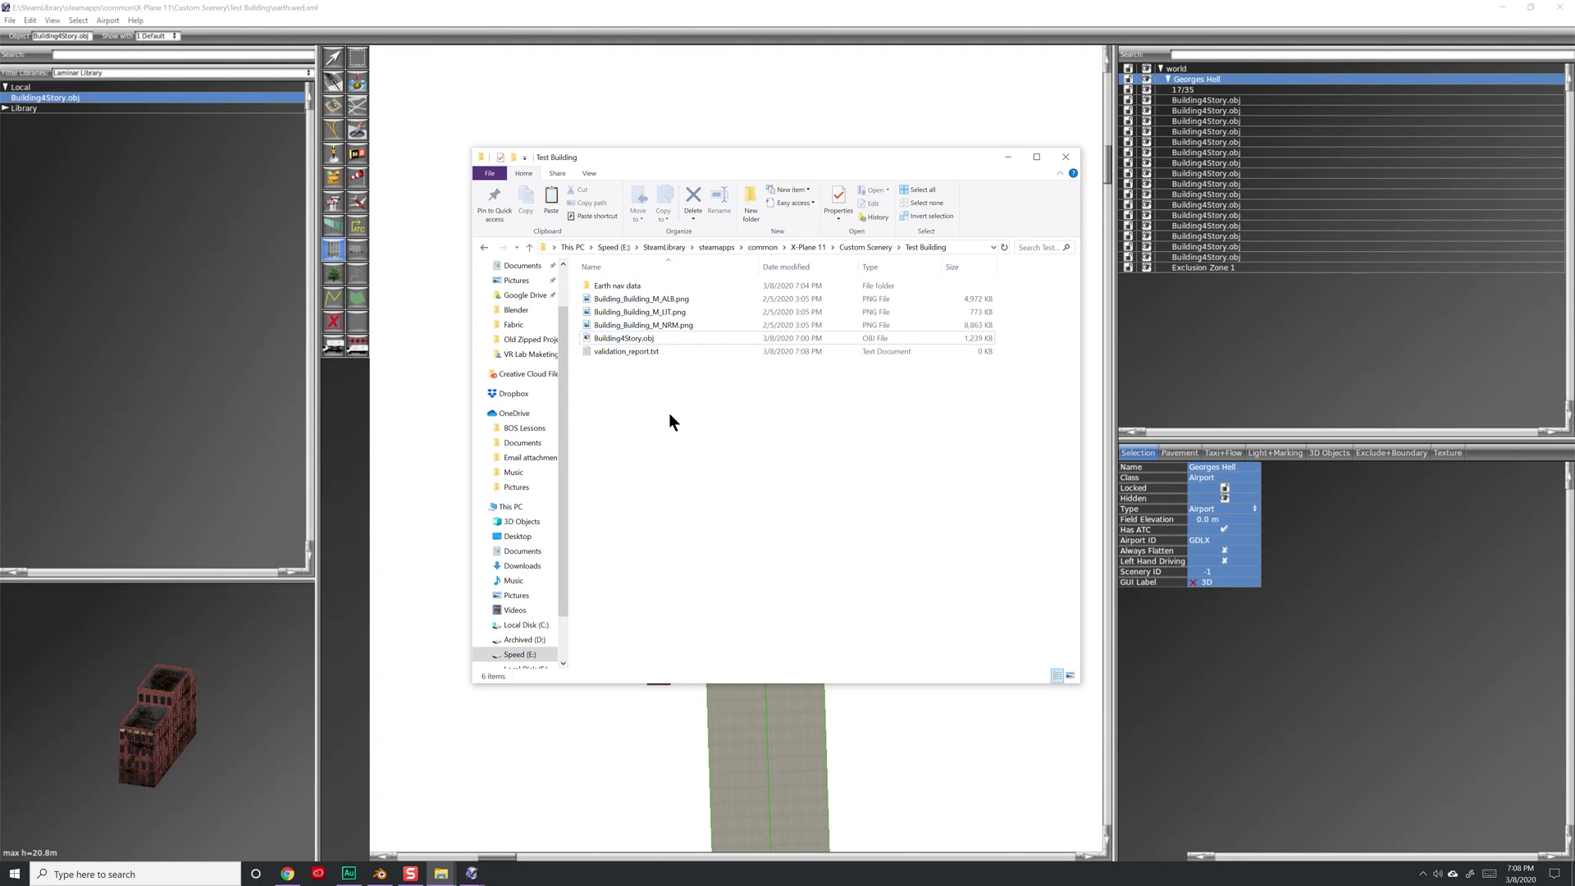
double_click(647, 351)
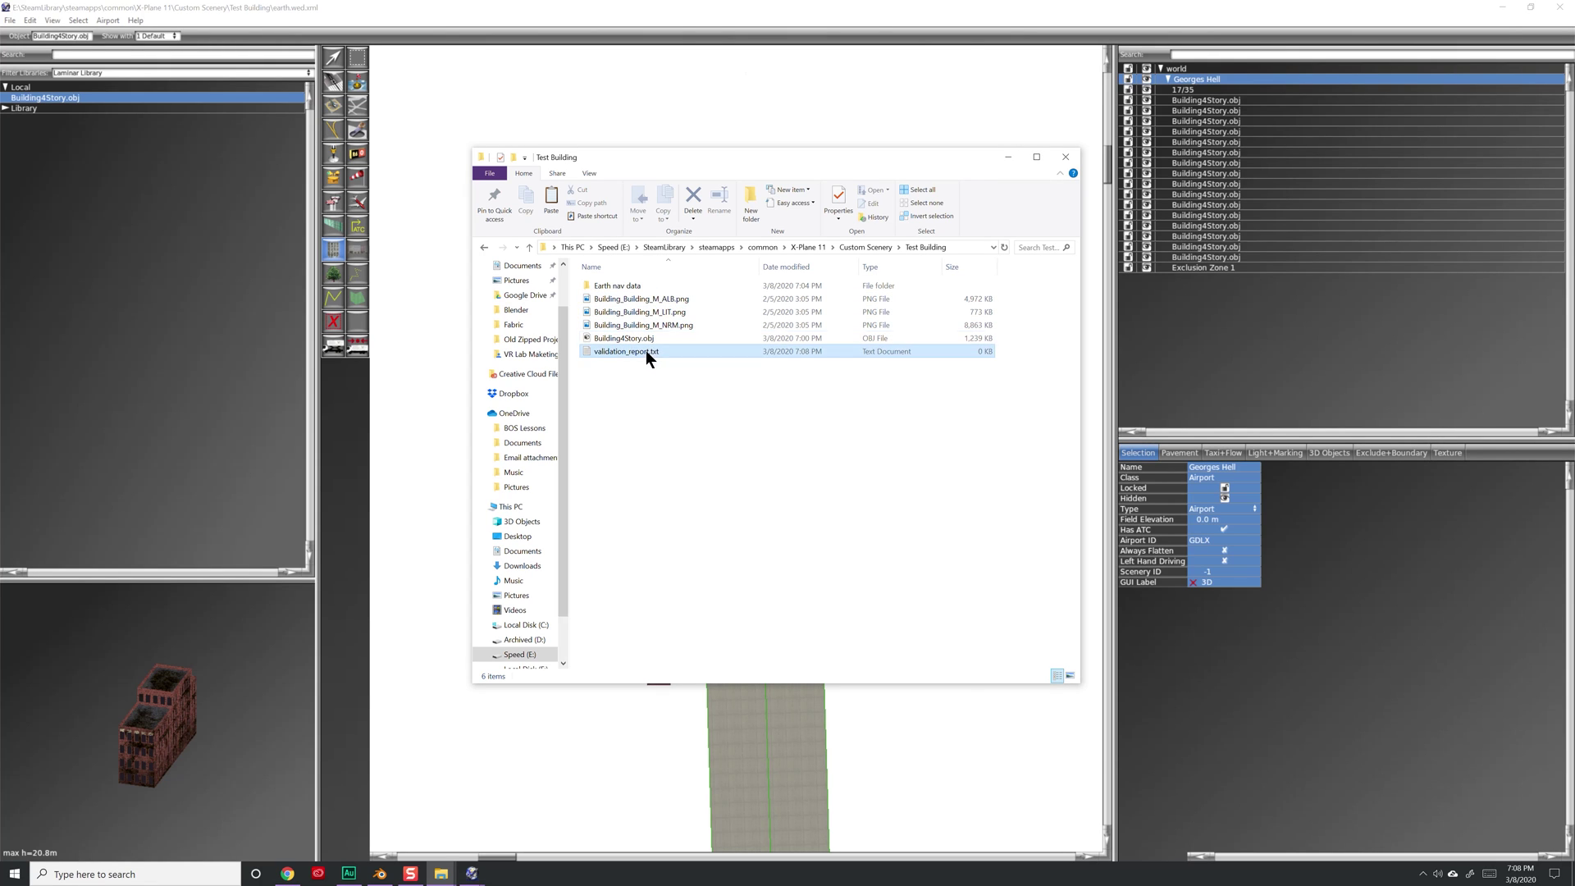
click(1388, 173)
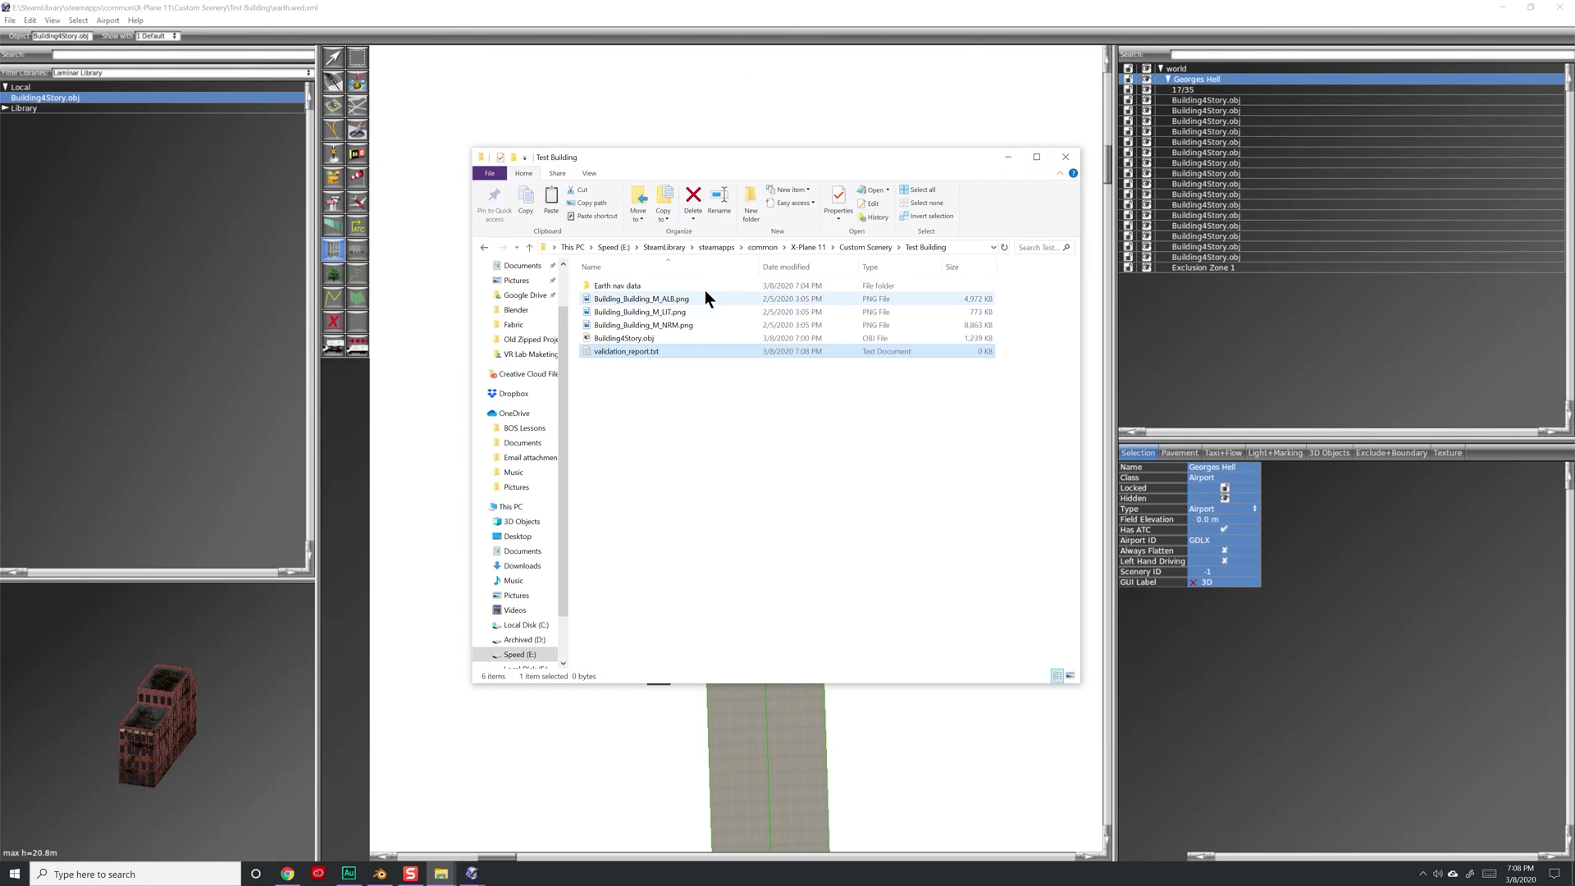
click(653, 286)
double_click(652, 284)
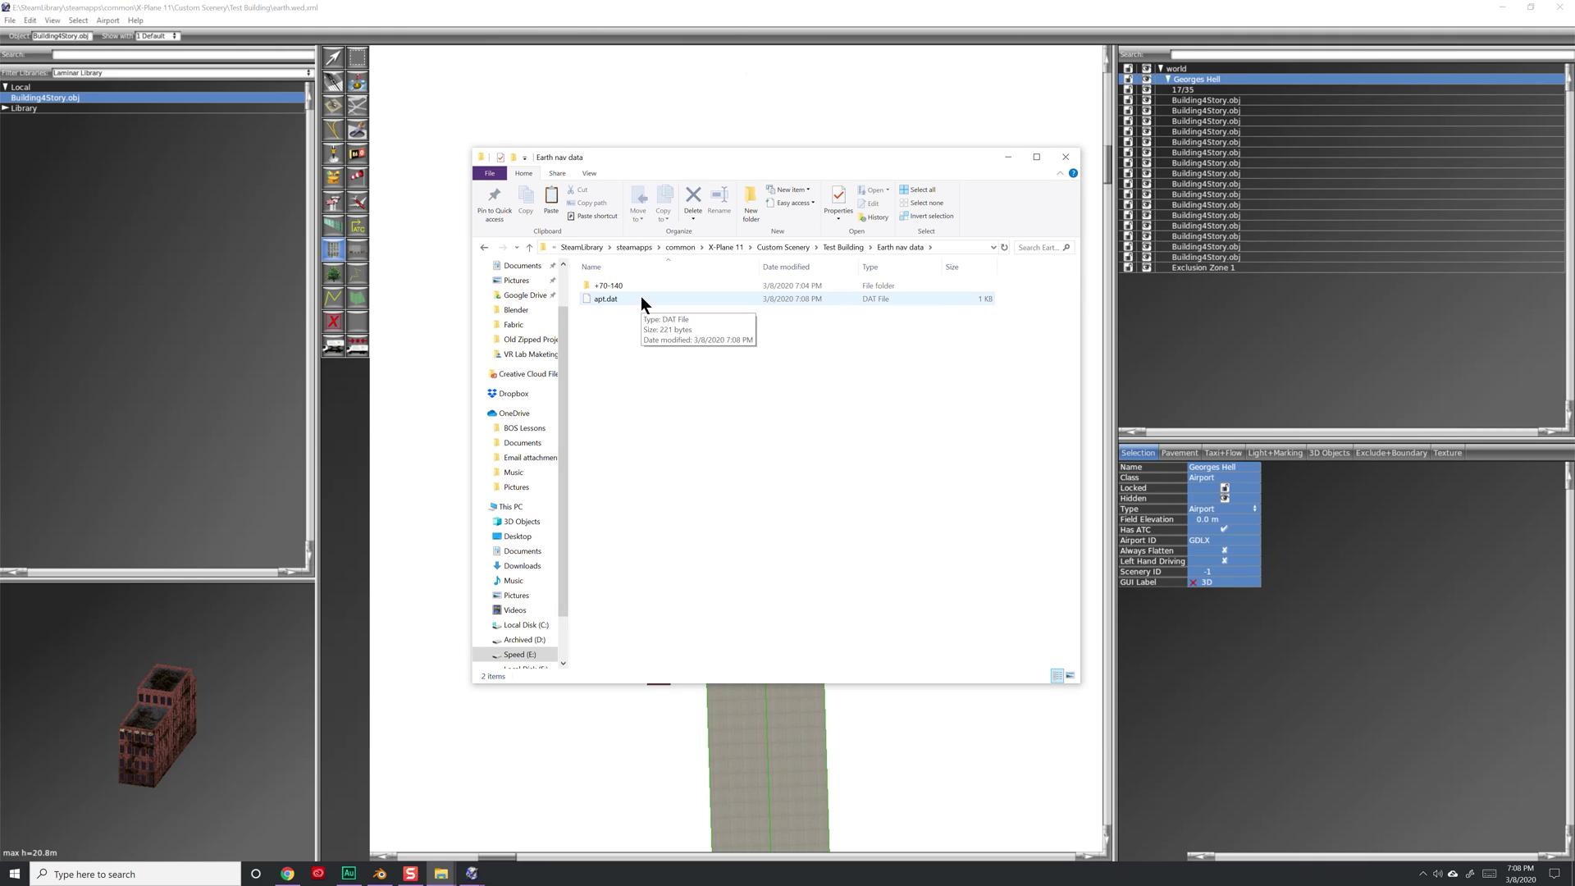
double_click(632, 283)
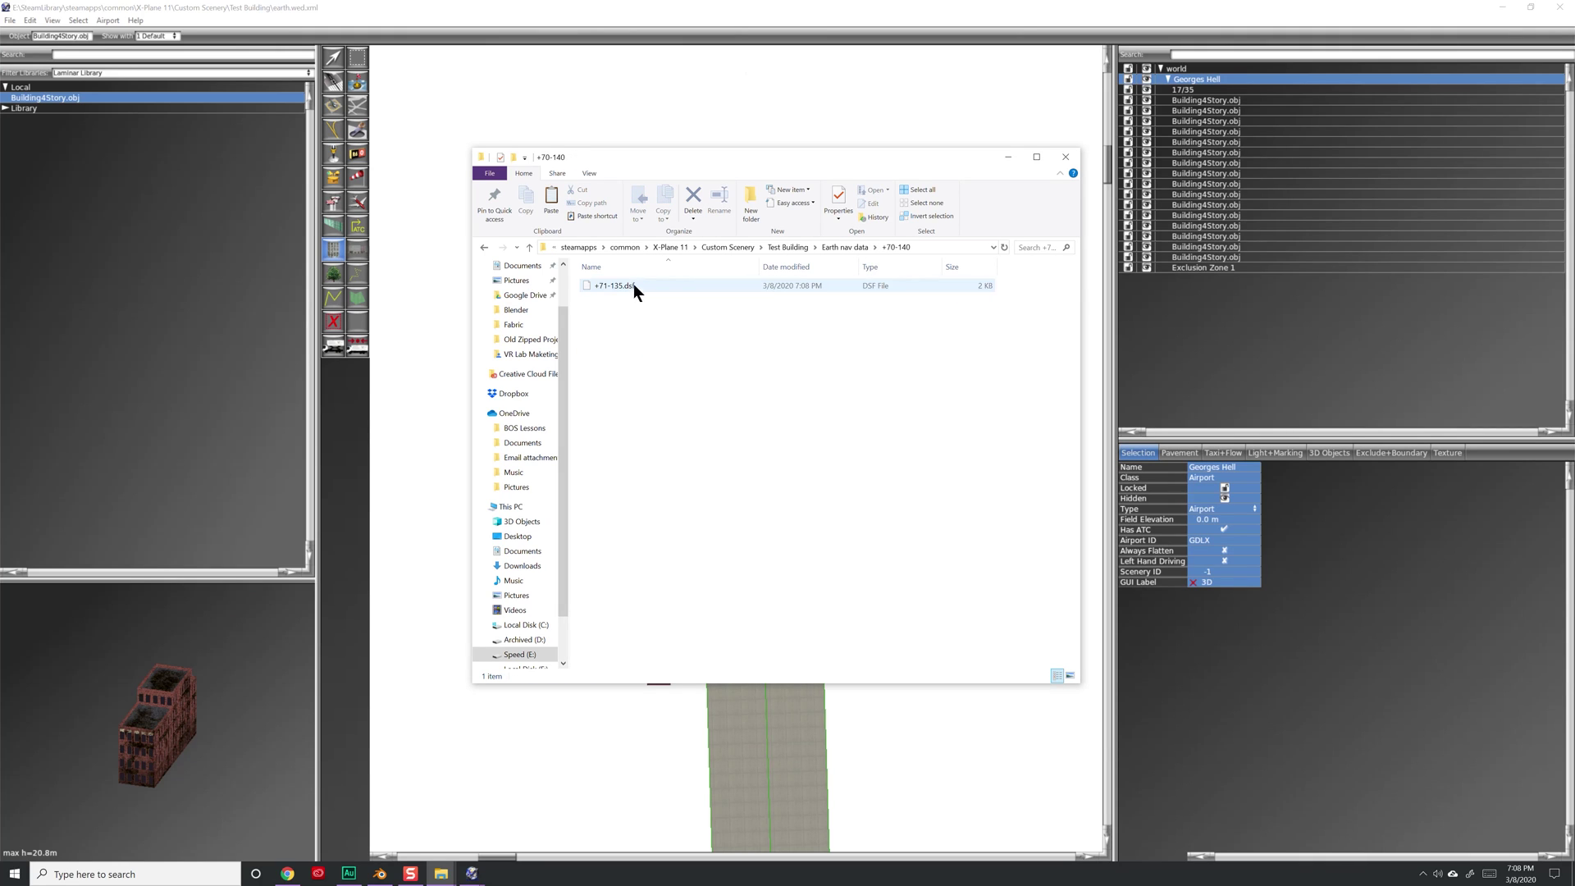
click(484, 247)
click(484, 247)
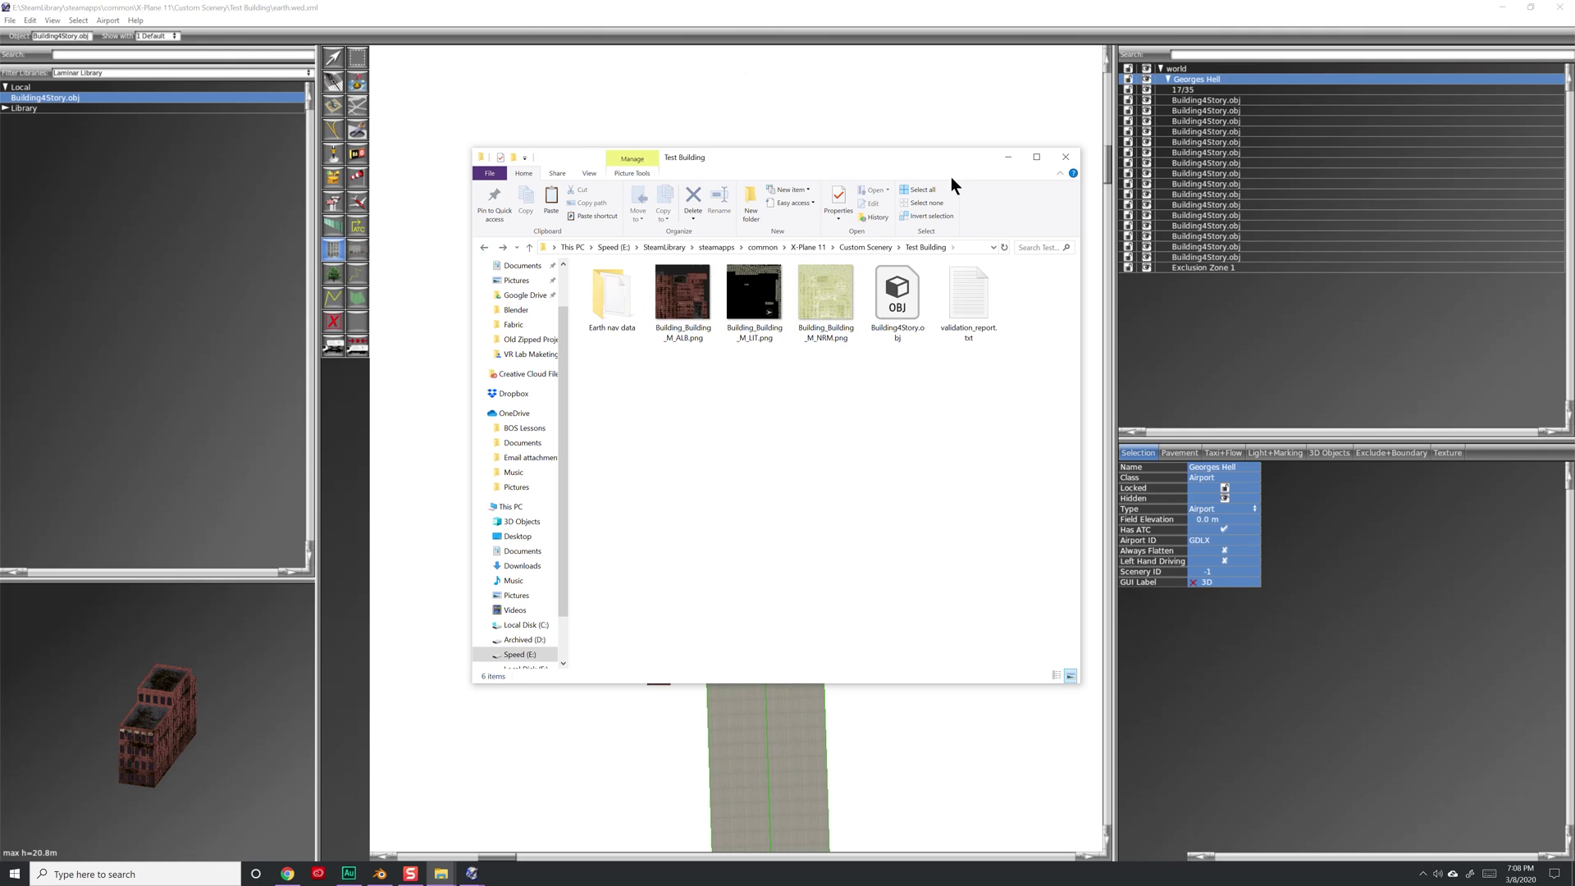
click(1009, 157)
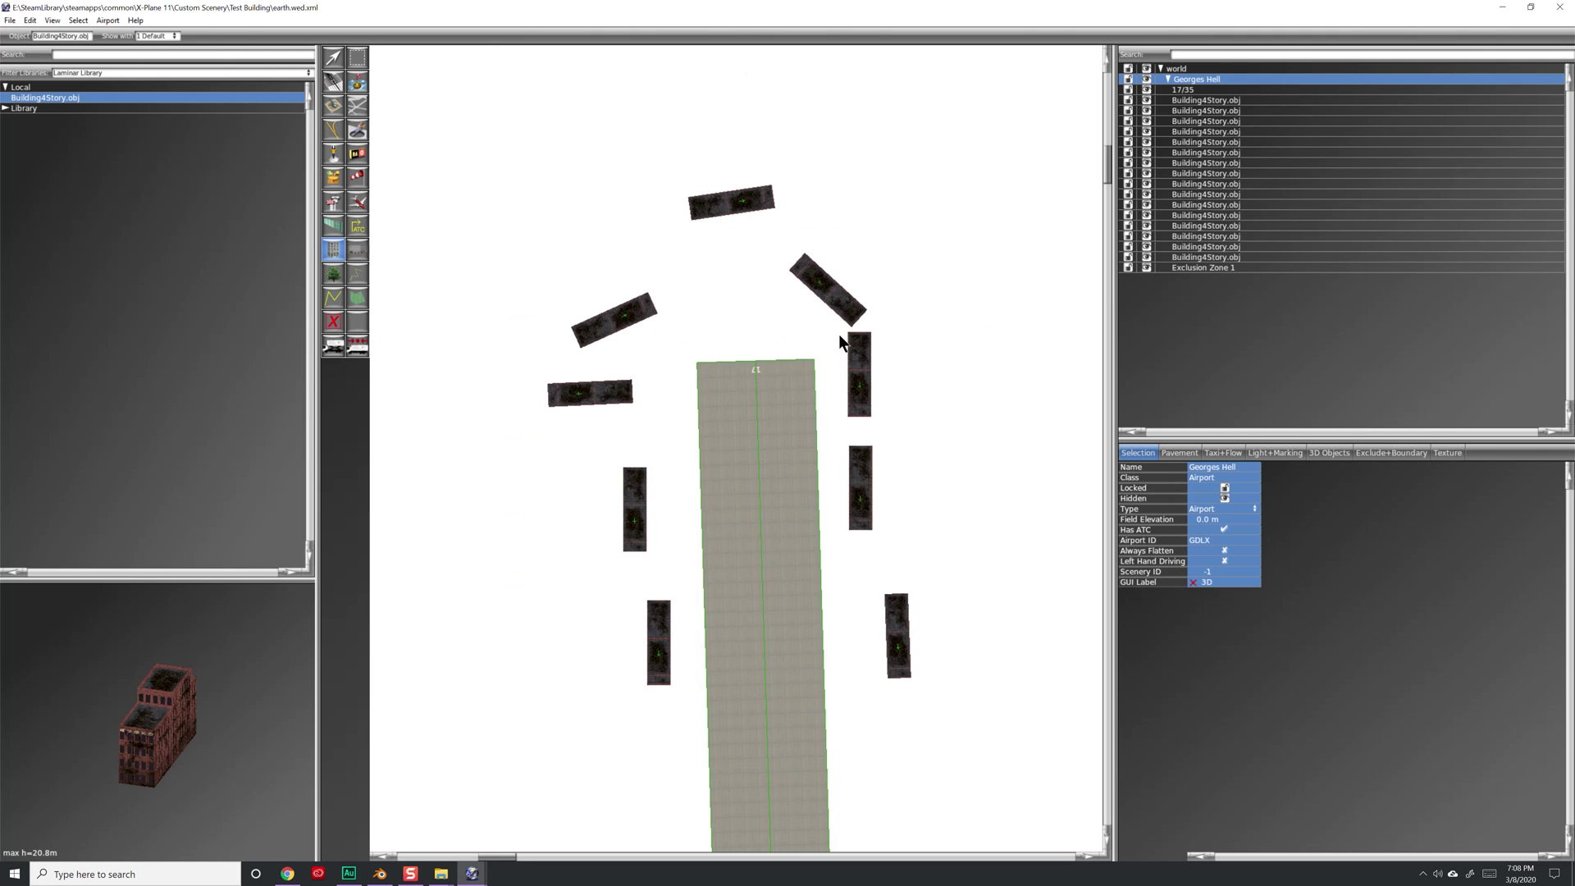
Switch to Steam, launch X-Plane 11, and open the configuration for a new flight
click(1502, 11)
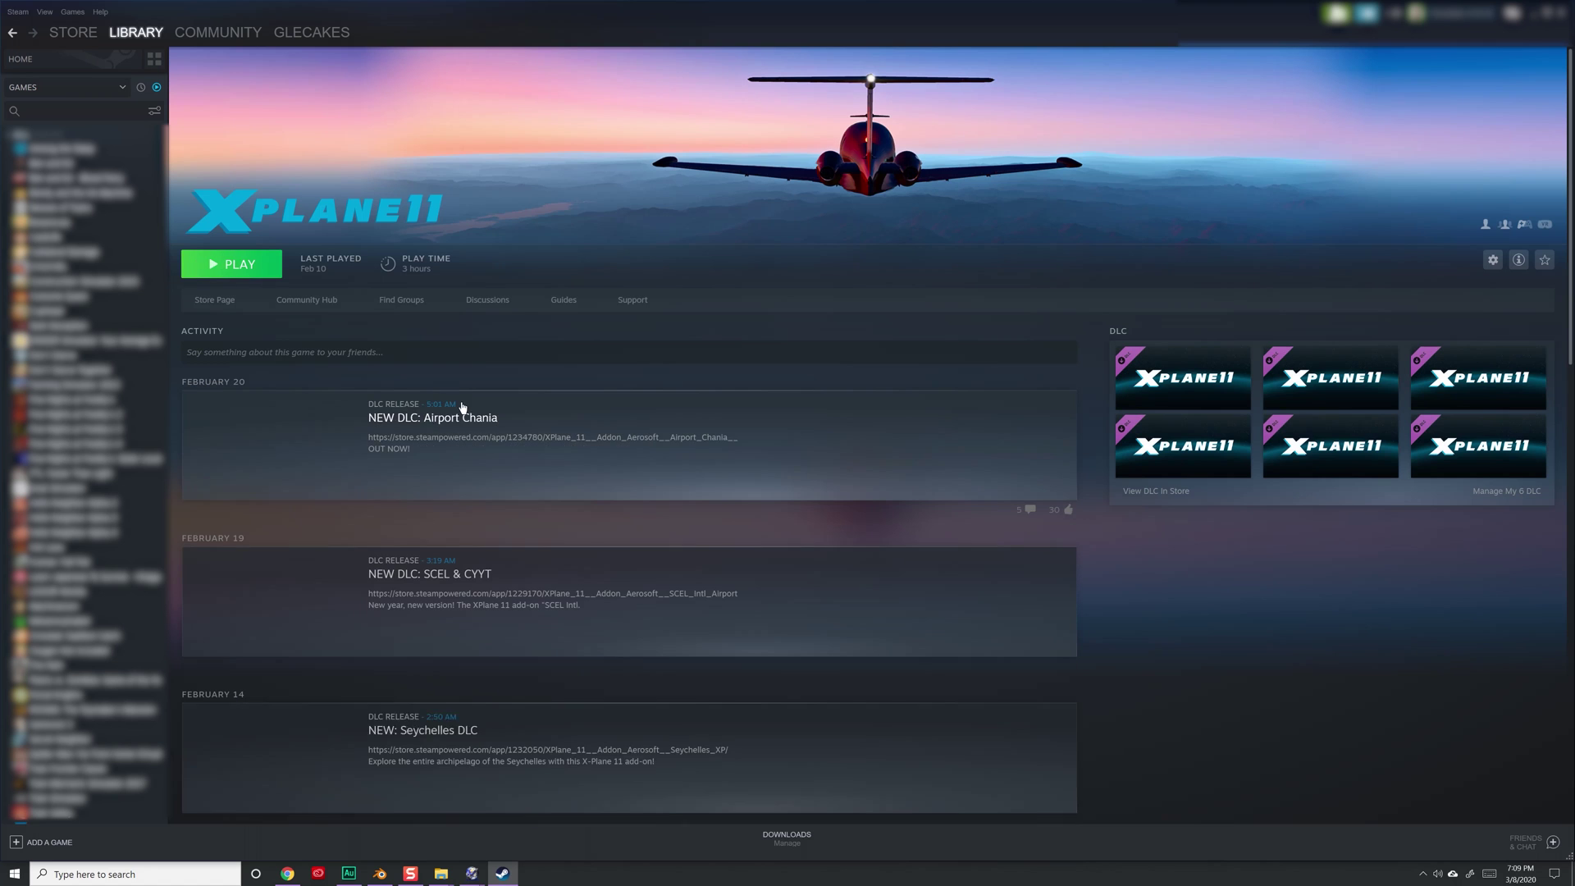
click(235, 264)
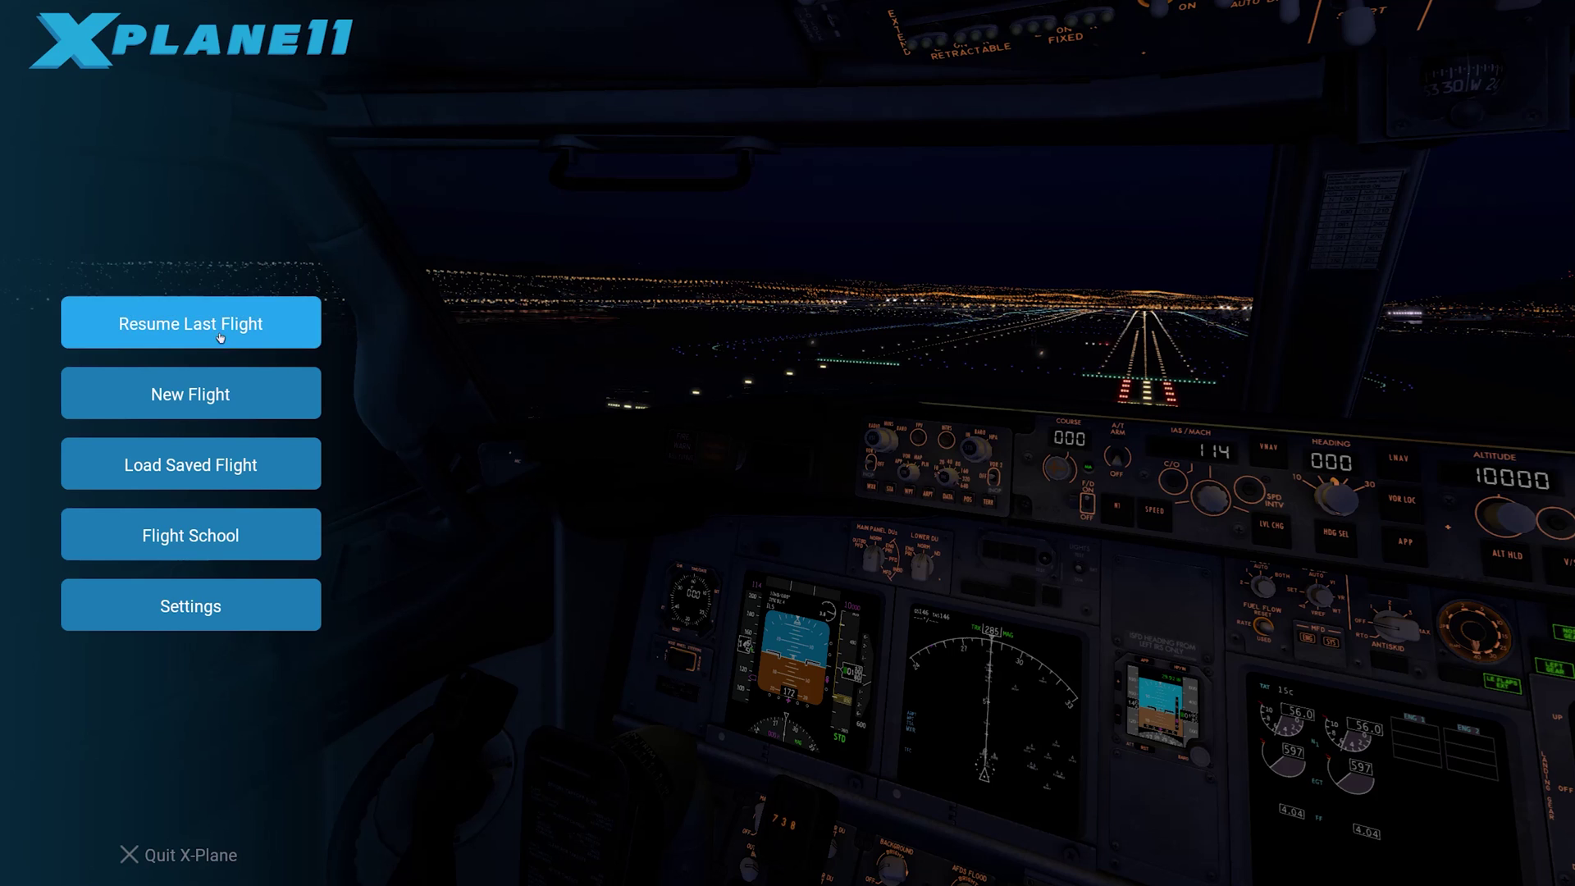
click(223, 393)
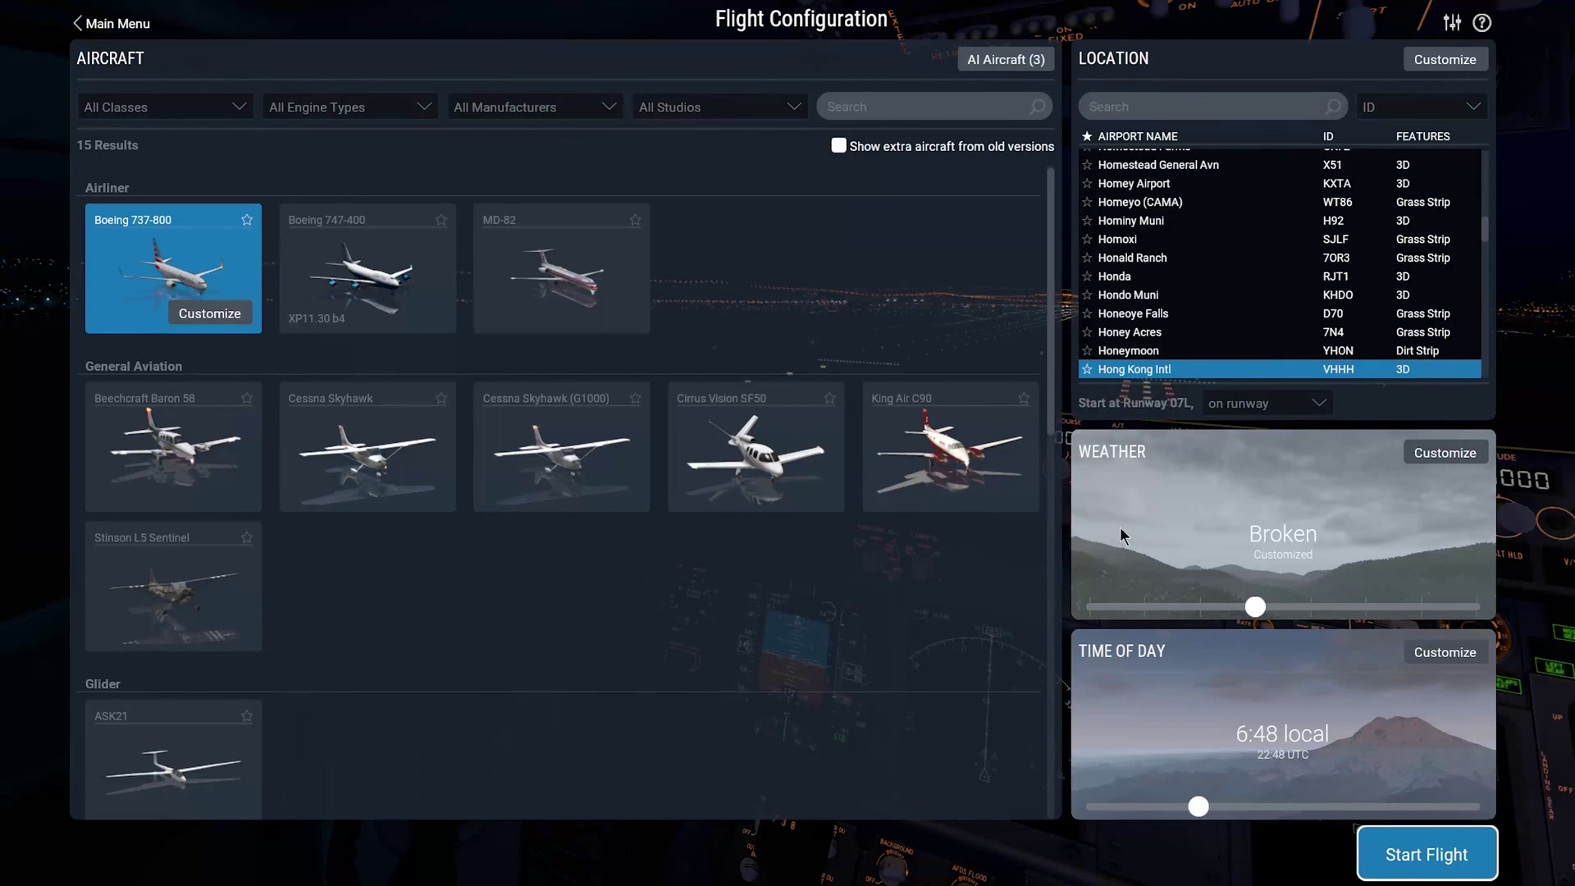
Search the flight locations for the airport ID GDLX
click(1263, 102)
click(1382, 111)
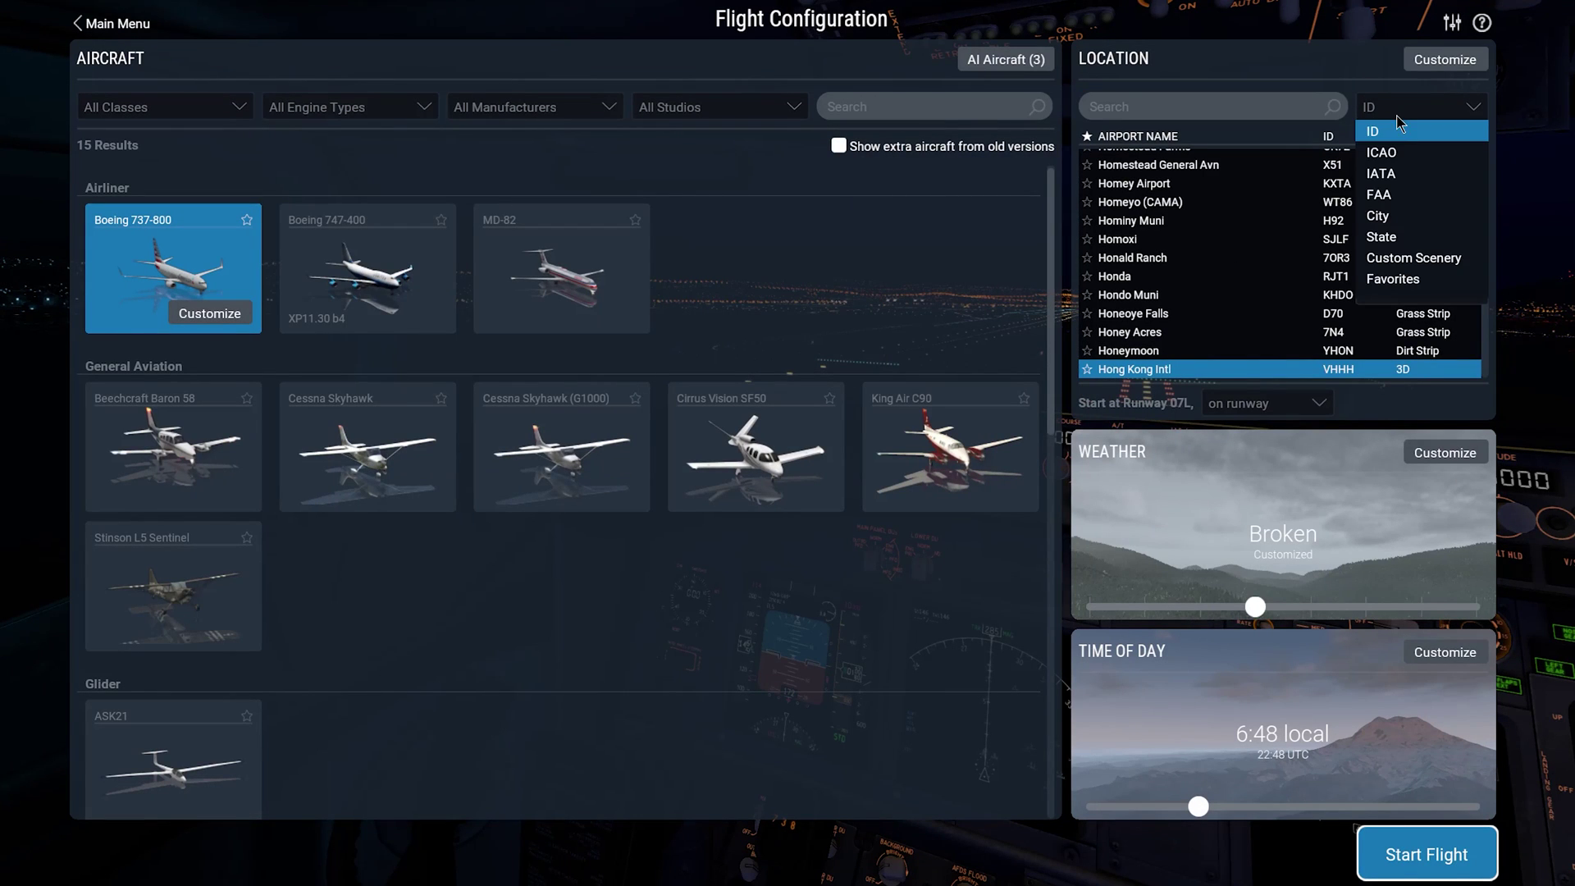
click(1314, 105)
text(GDLX)
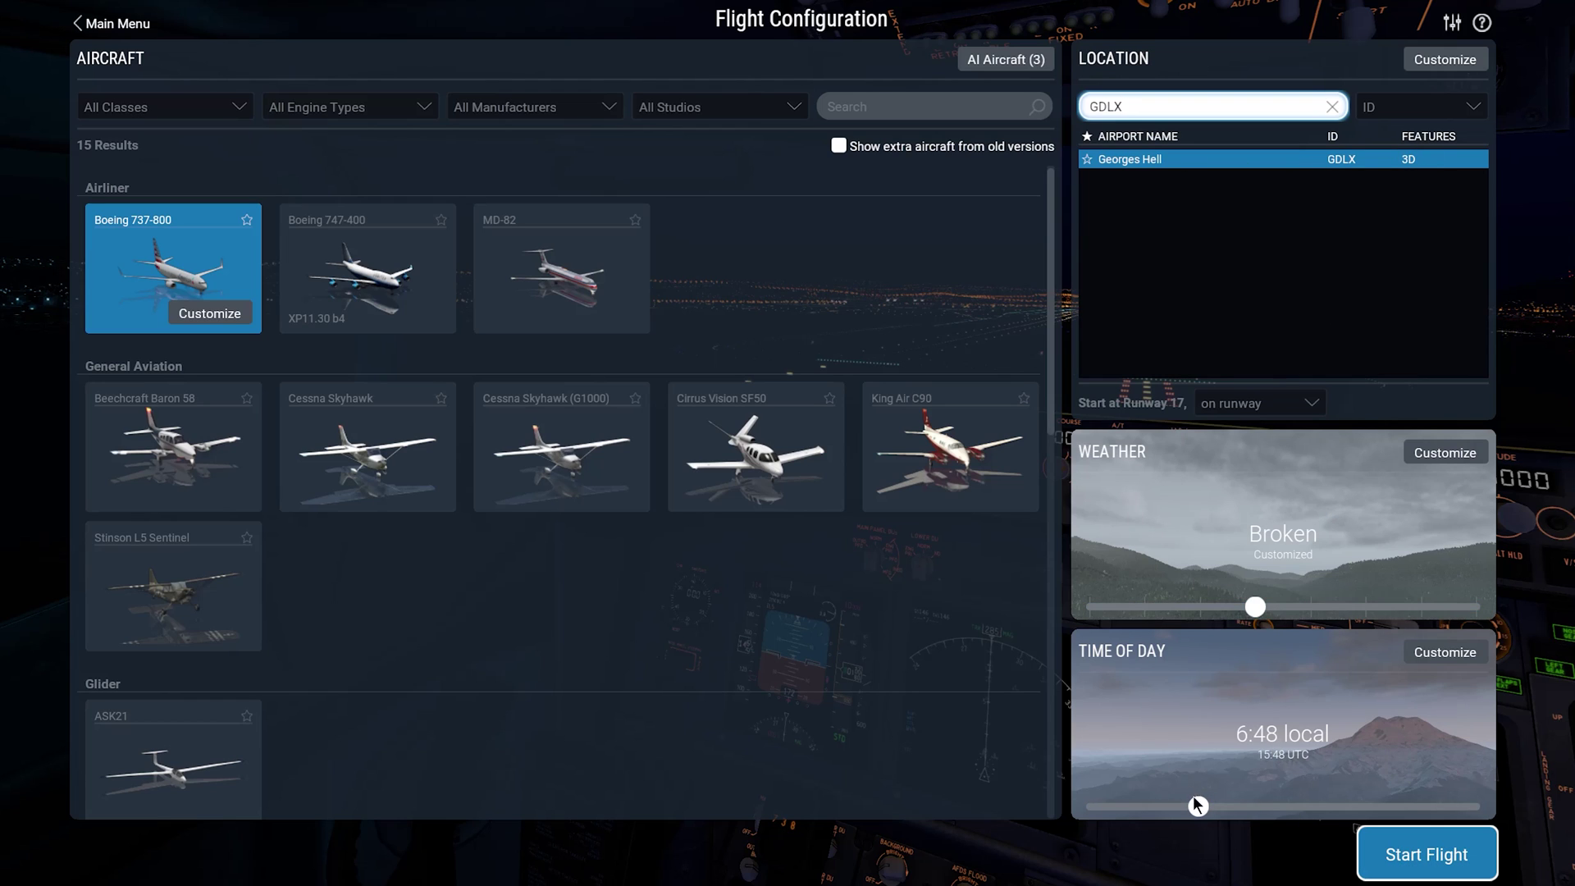
Set the weather to Clear and the time of day to 11:48 local, and start the flight
mouse_move(1197, 805)
mouse_down()
mouse_move(1421, 805)
mouse_move(1116, 806)
mouse_move(1220, 806)
mouse_up()
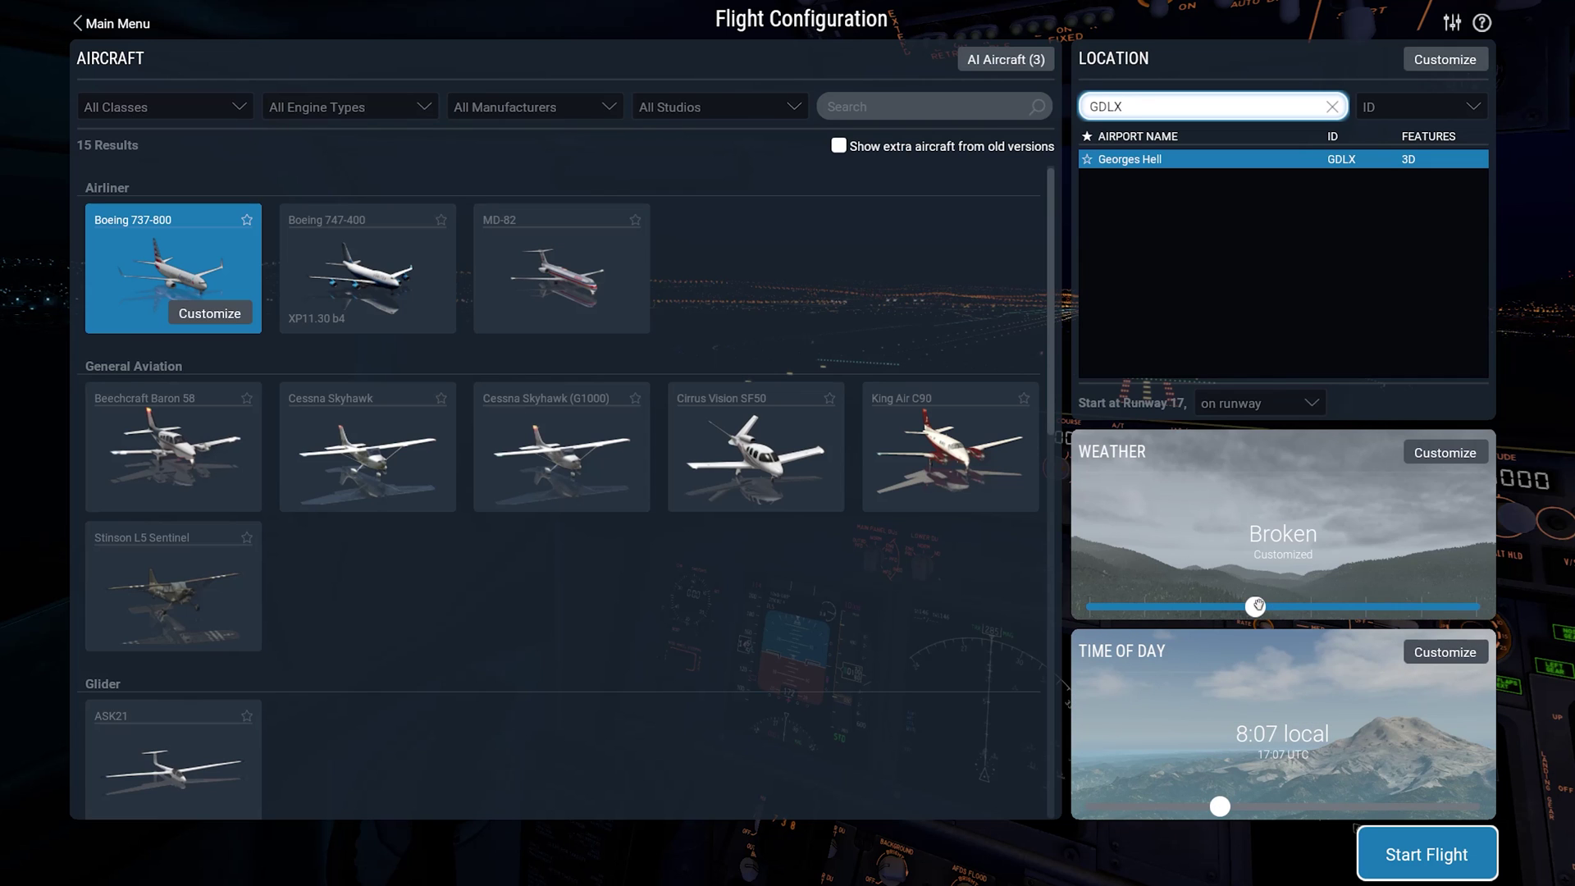
drag(1258, 607, 1092, 607)
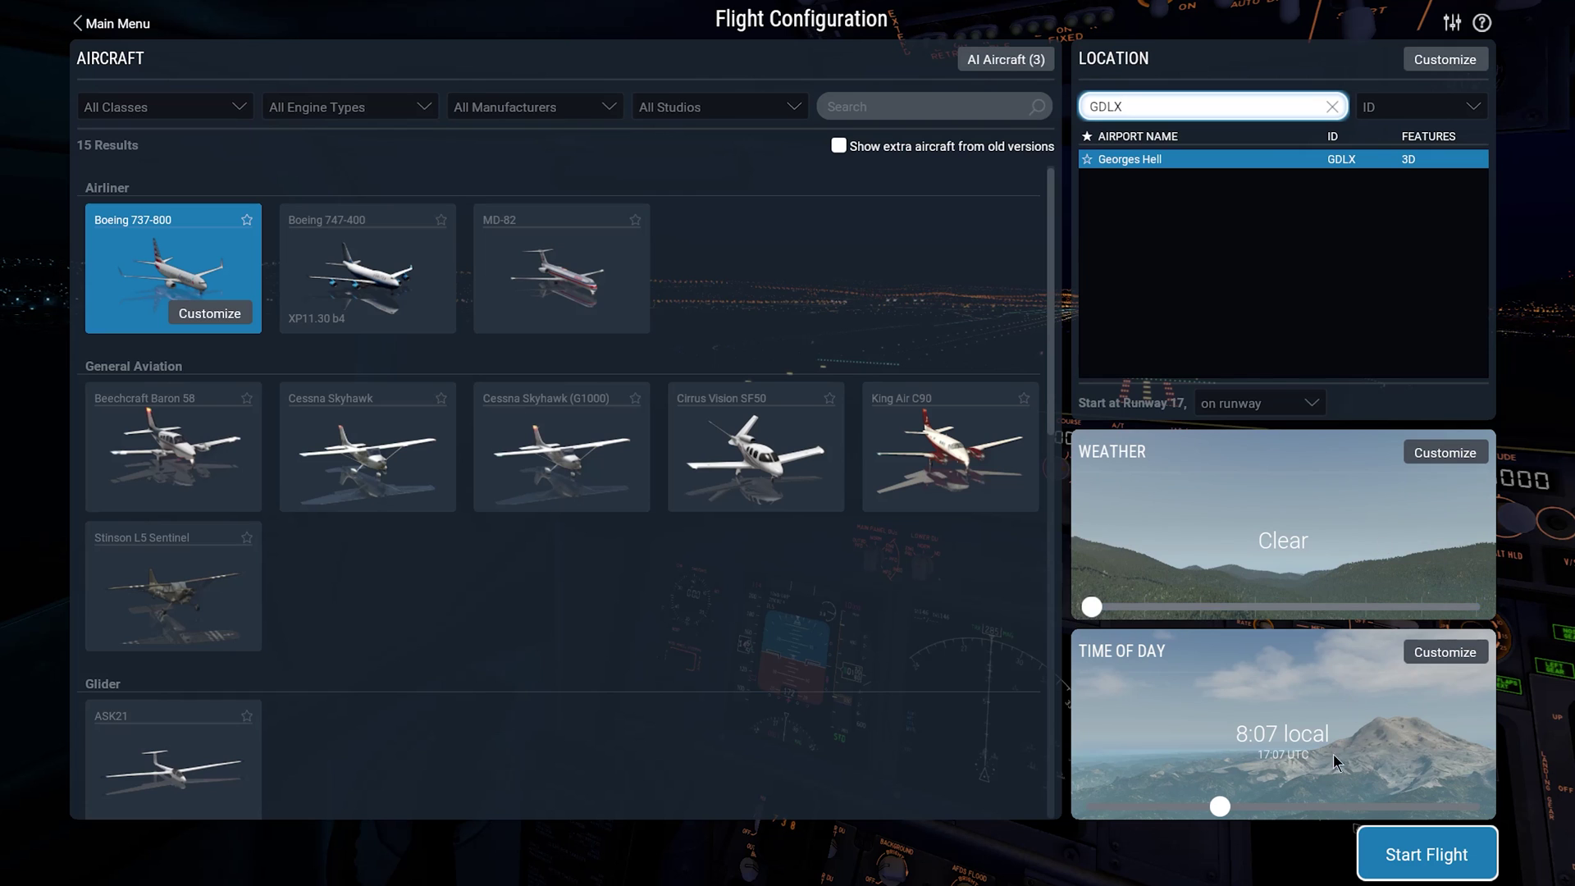
drag(1225, 802, 1279, 806)
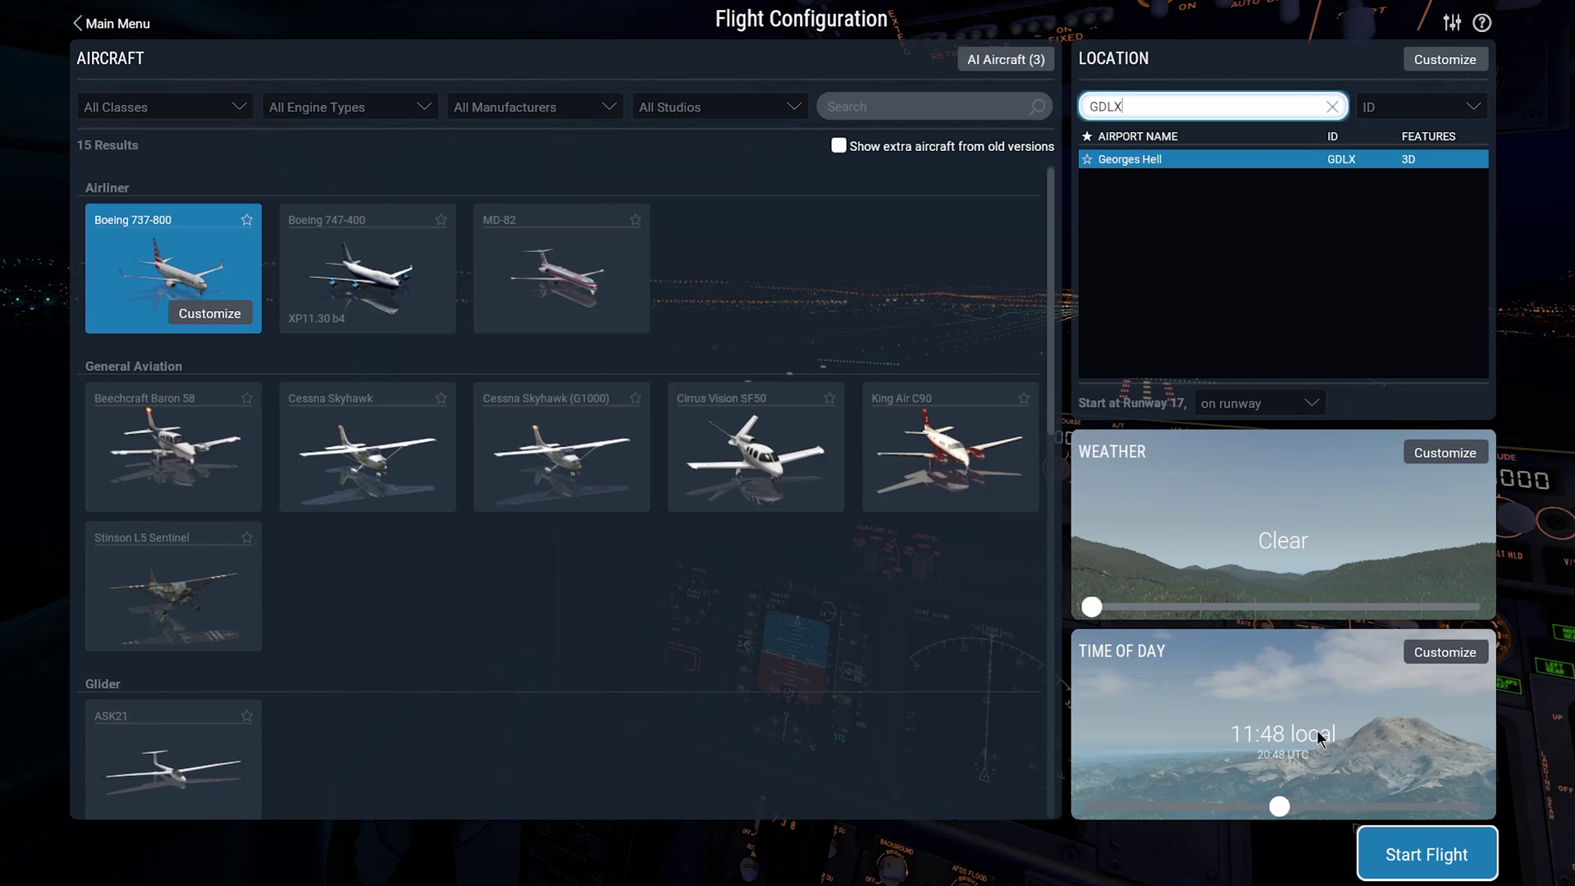
click(1418, 857)
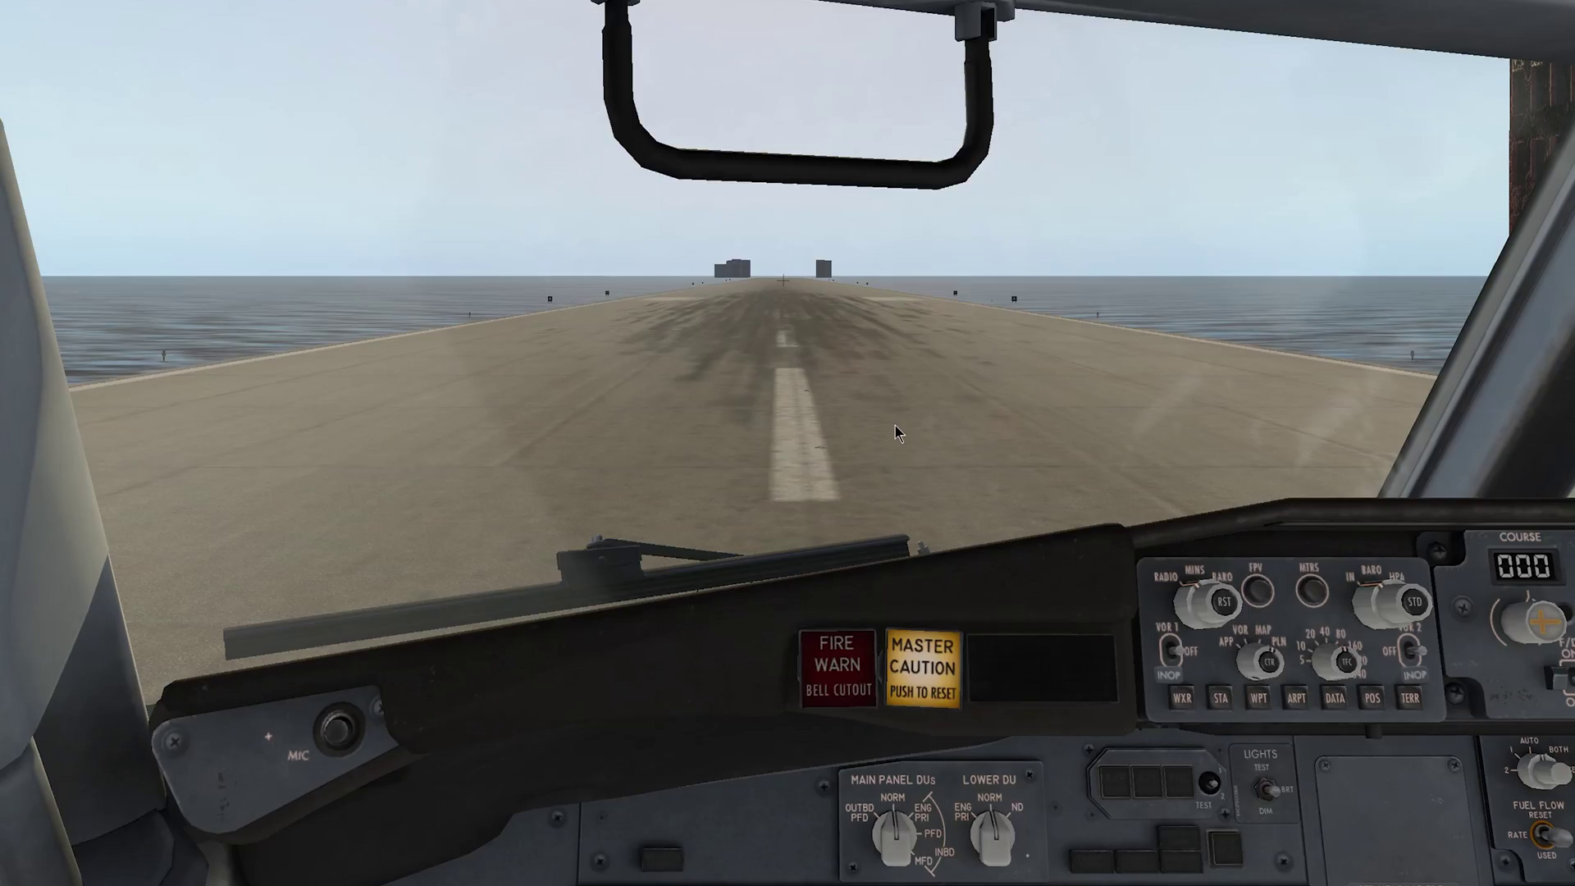
Examine the placed buildings around the runway from the cockpit, from behind the aircraft, and with a free camera
right_drag(896, 433, 1304, 363)
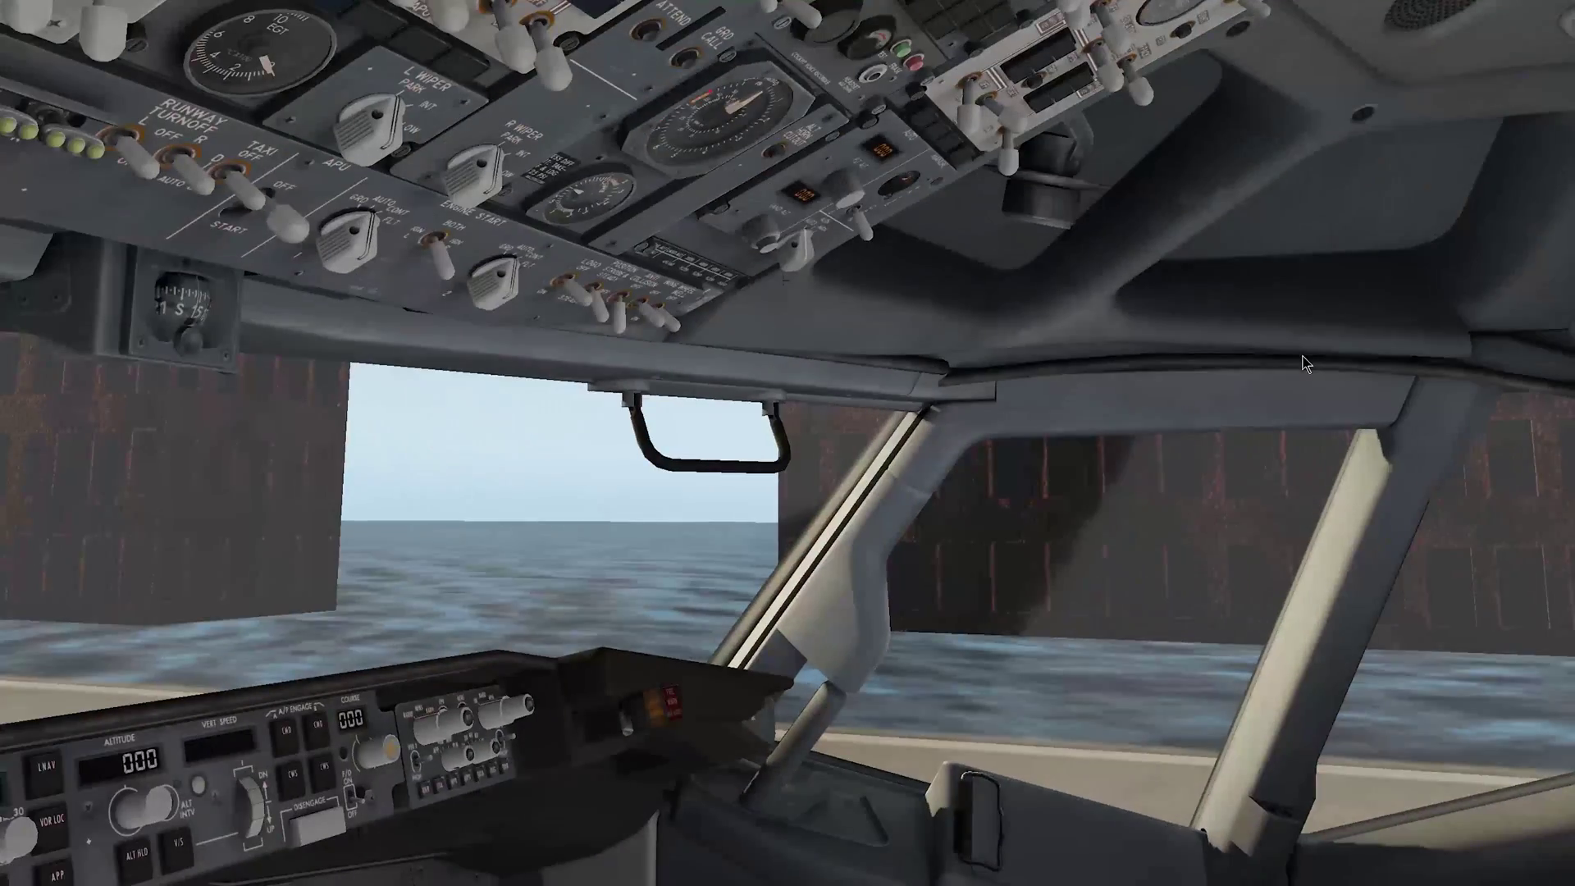
key(shift+8)
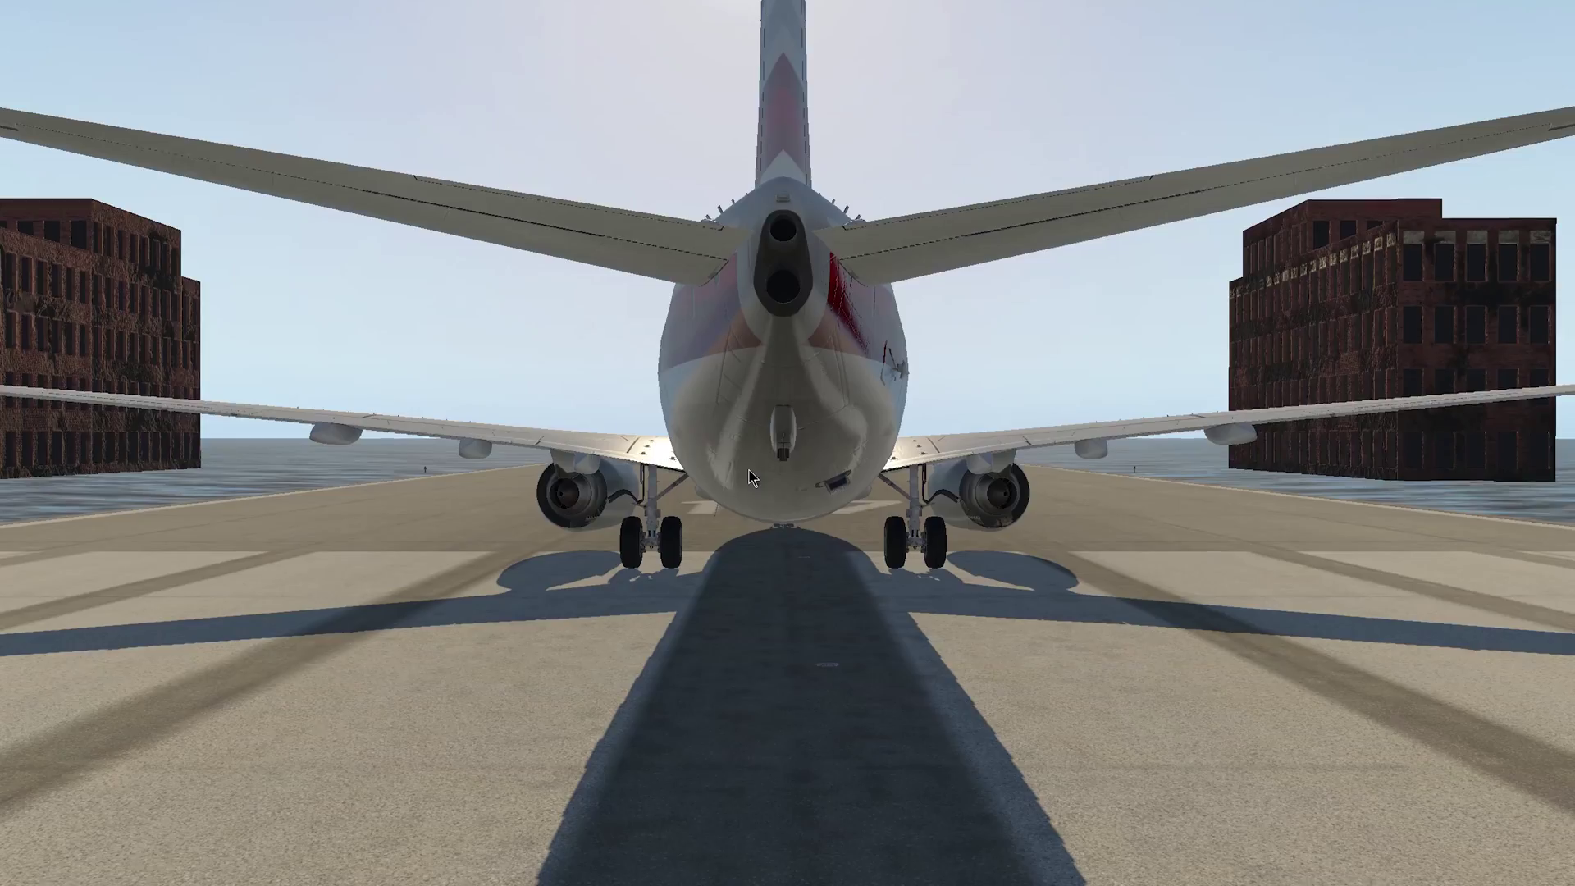
key(shift+9)
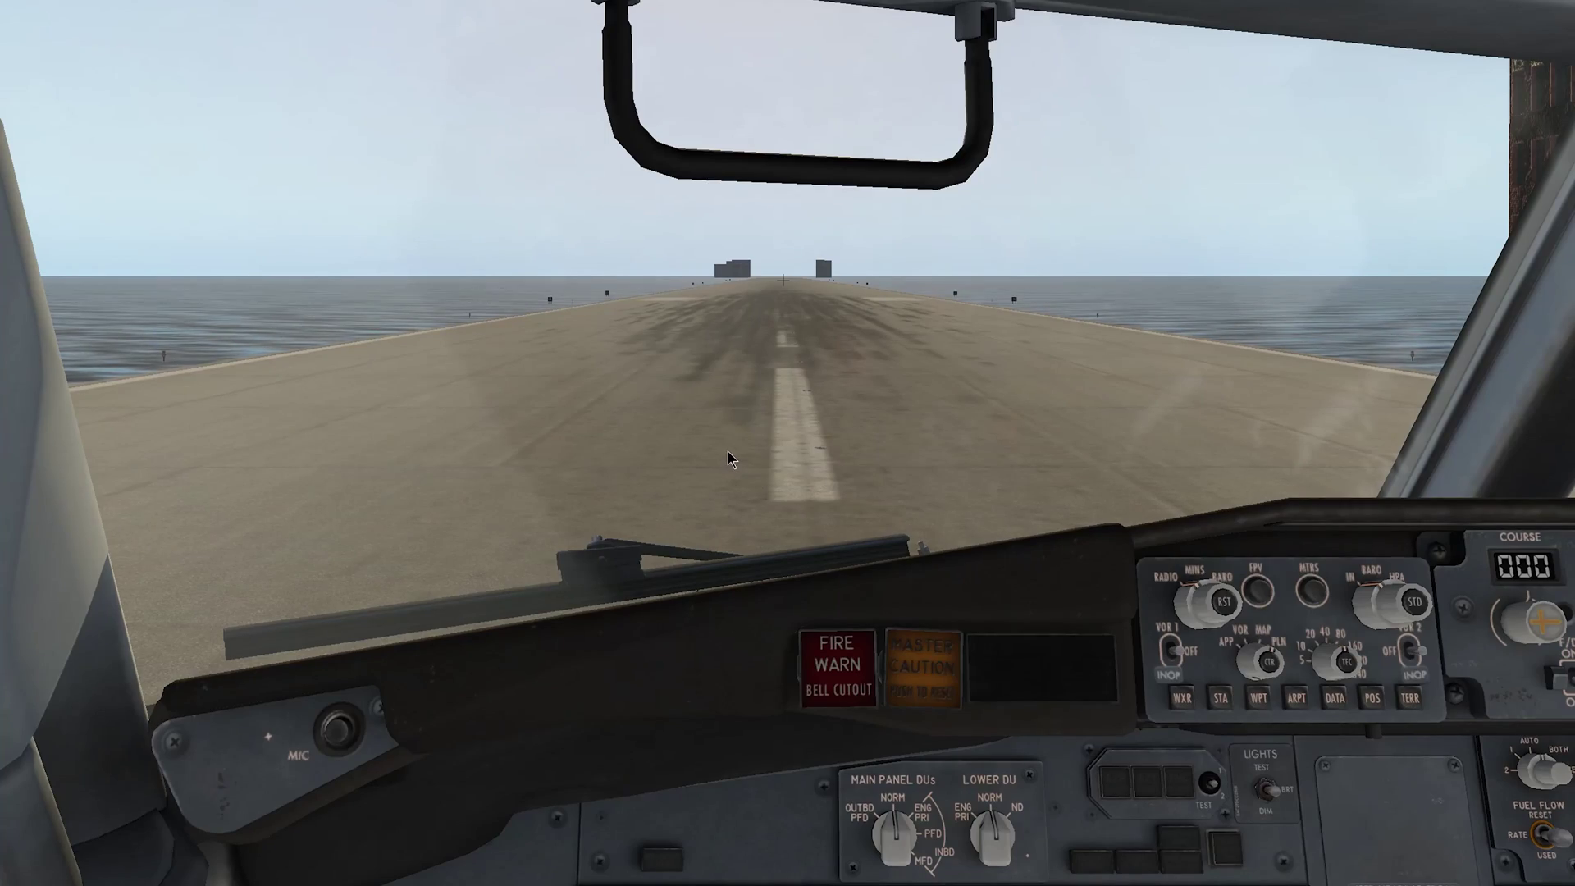
key(shift+8)
key(shift+9)
key(shift+8)
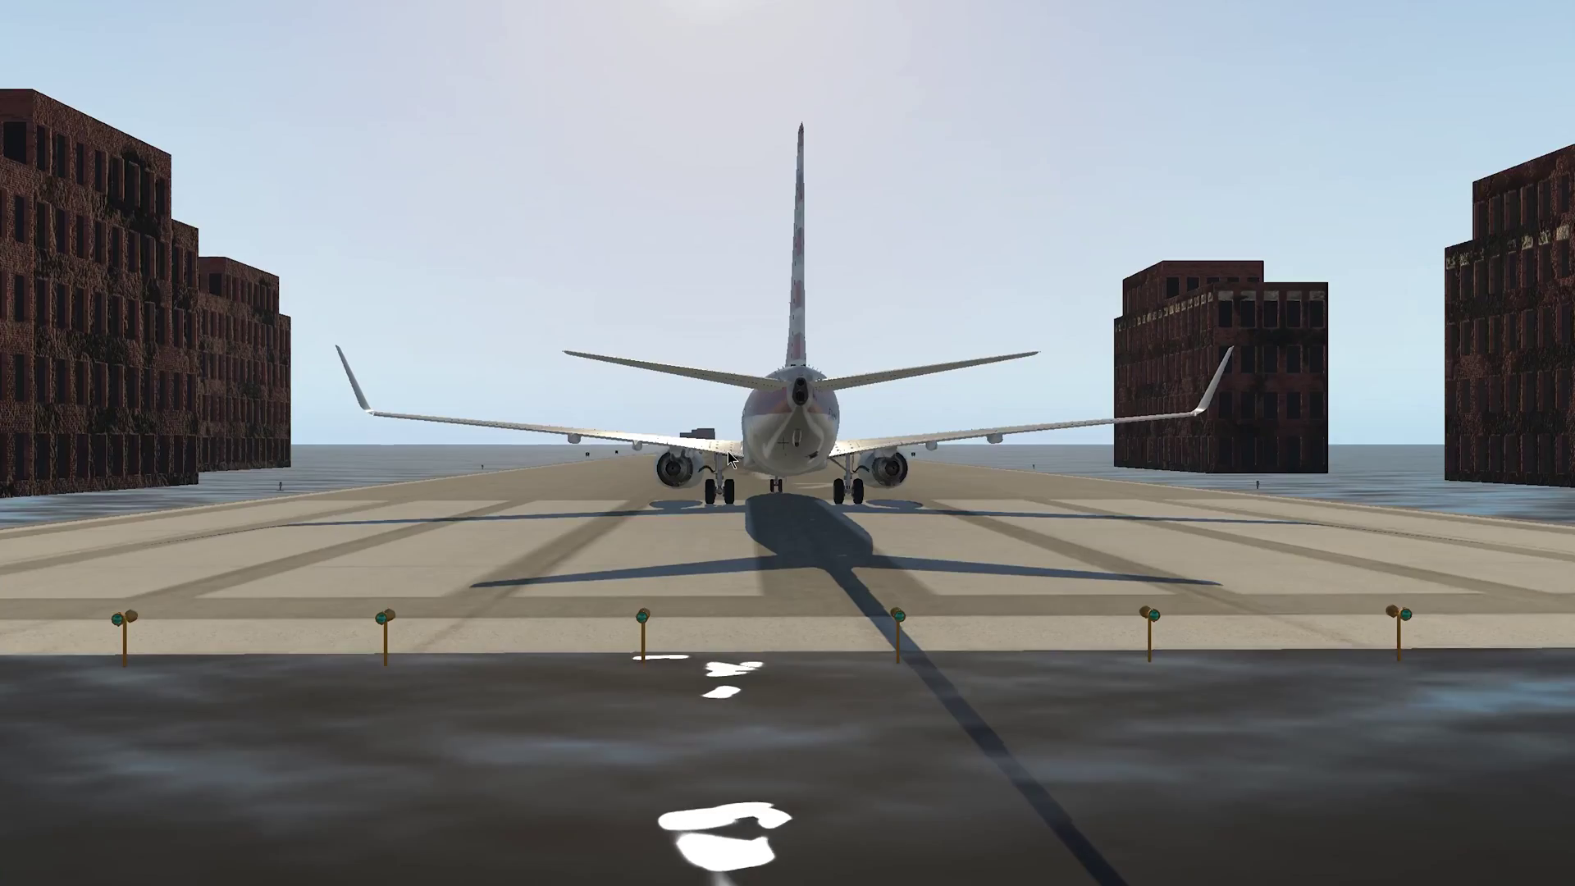
key(shift+6)
right_drag(975, 404, 18, 33)
key(comma)
Return to the flight configuration, set the time of day to 0:00 local, and apply the changes to the current flight
click(12, 11)
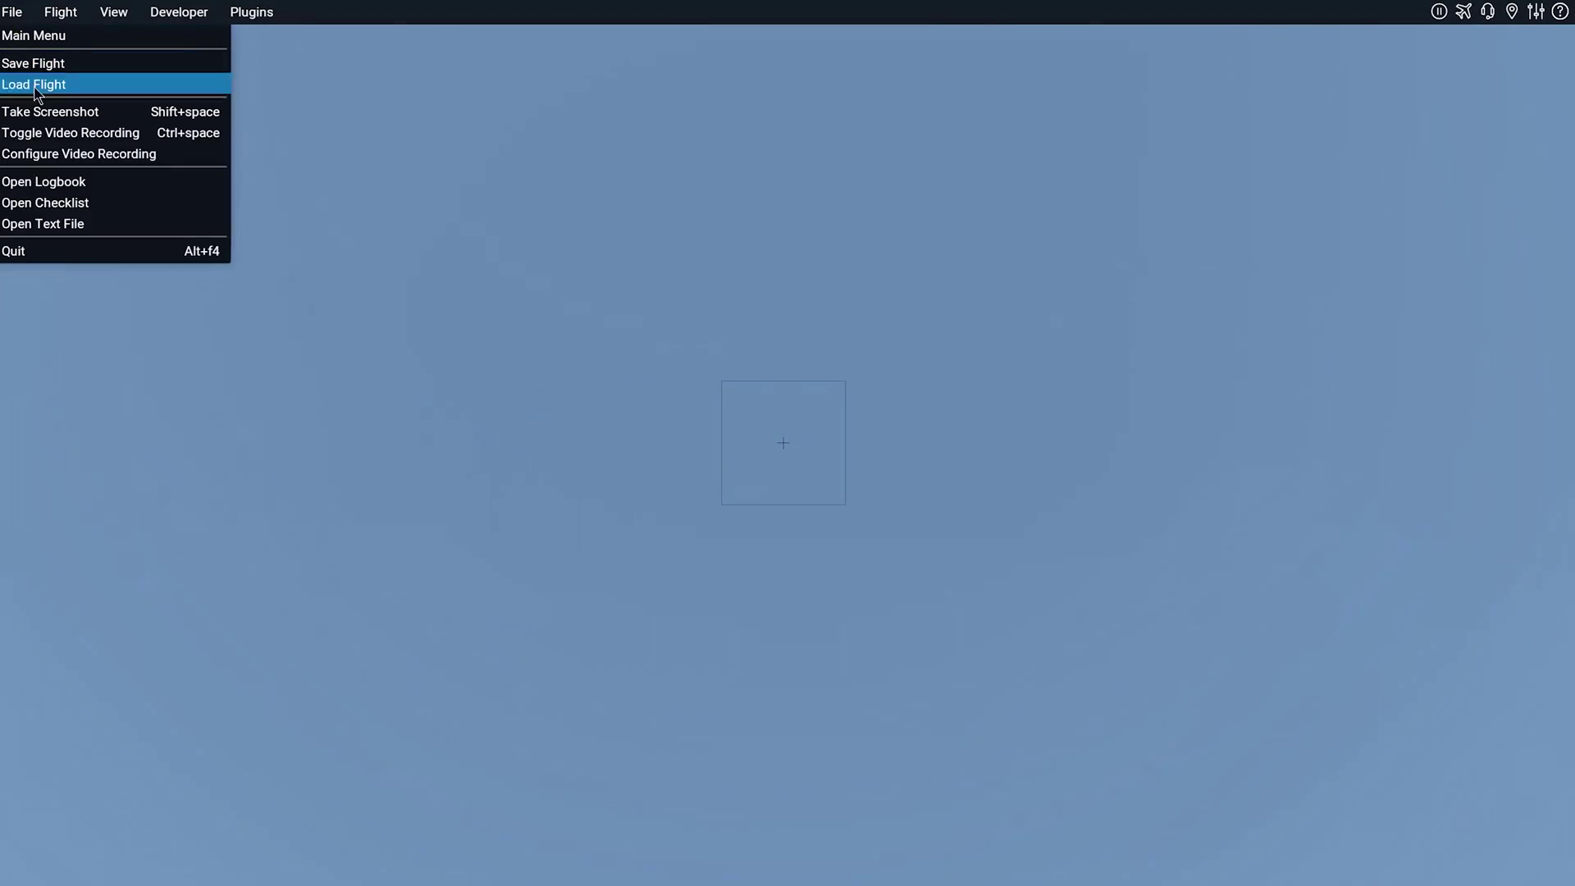
click(38, 36)
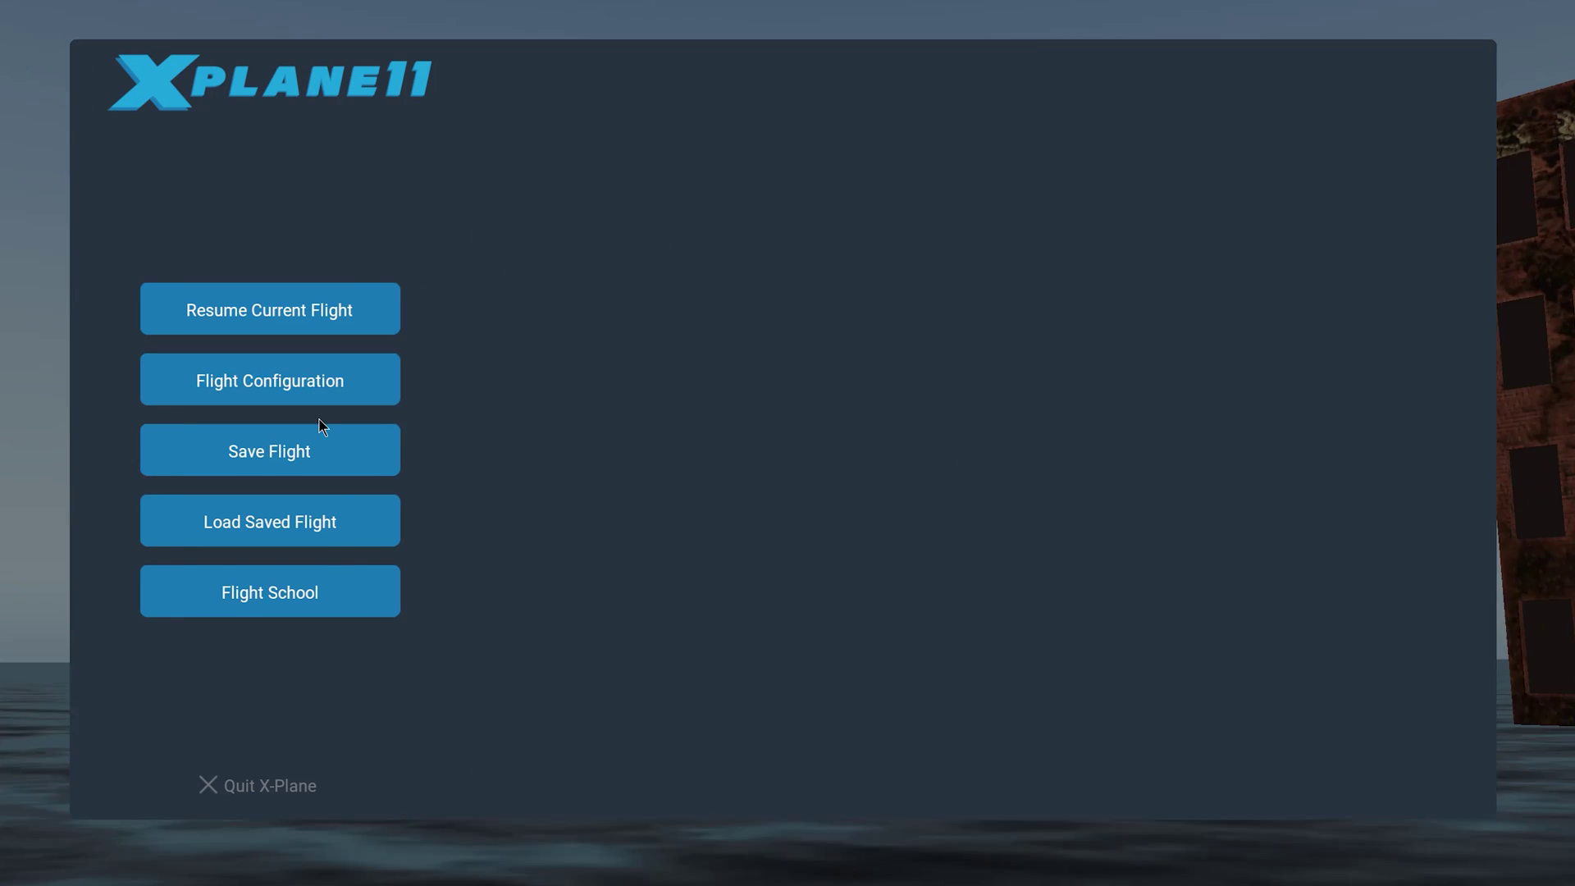
click(309, 384)
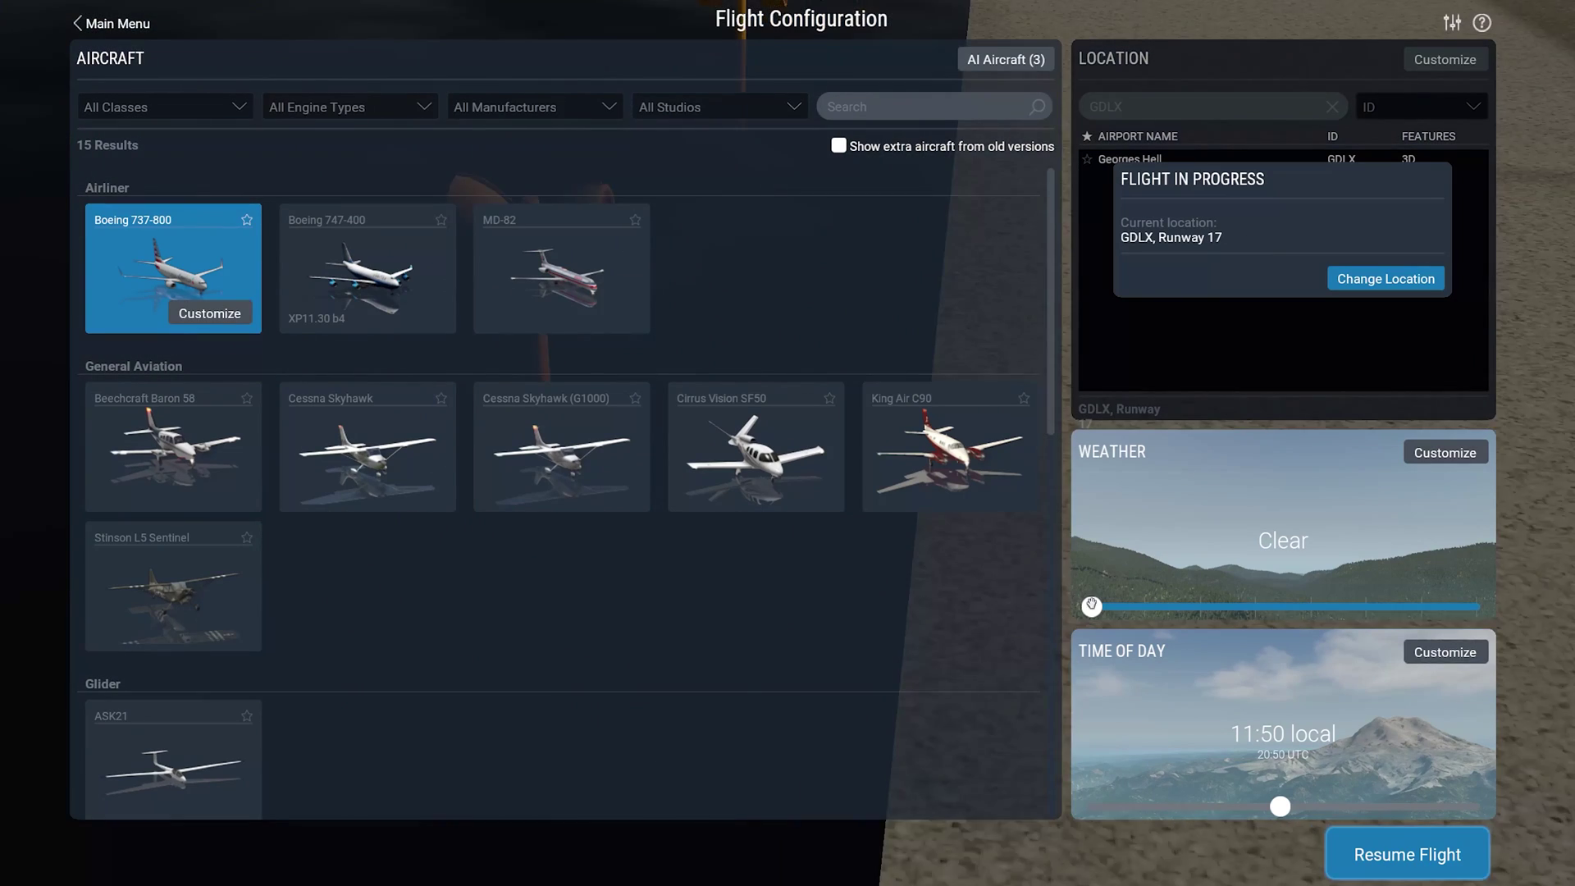
drag(1279, 806, 1062, 824)
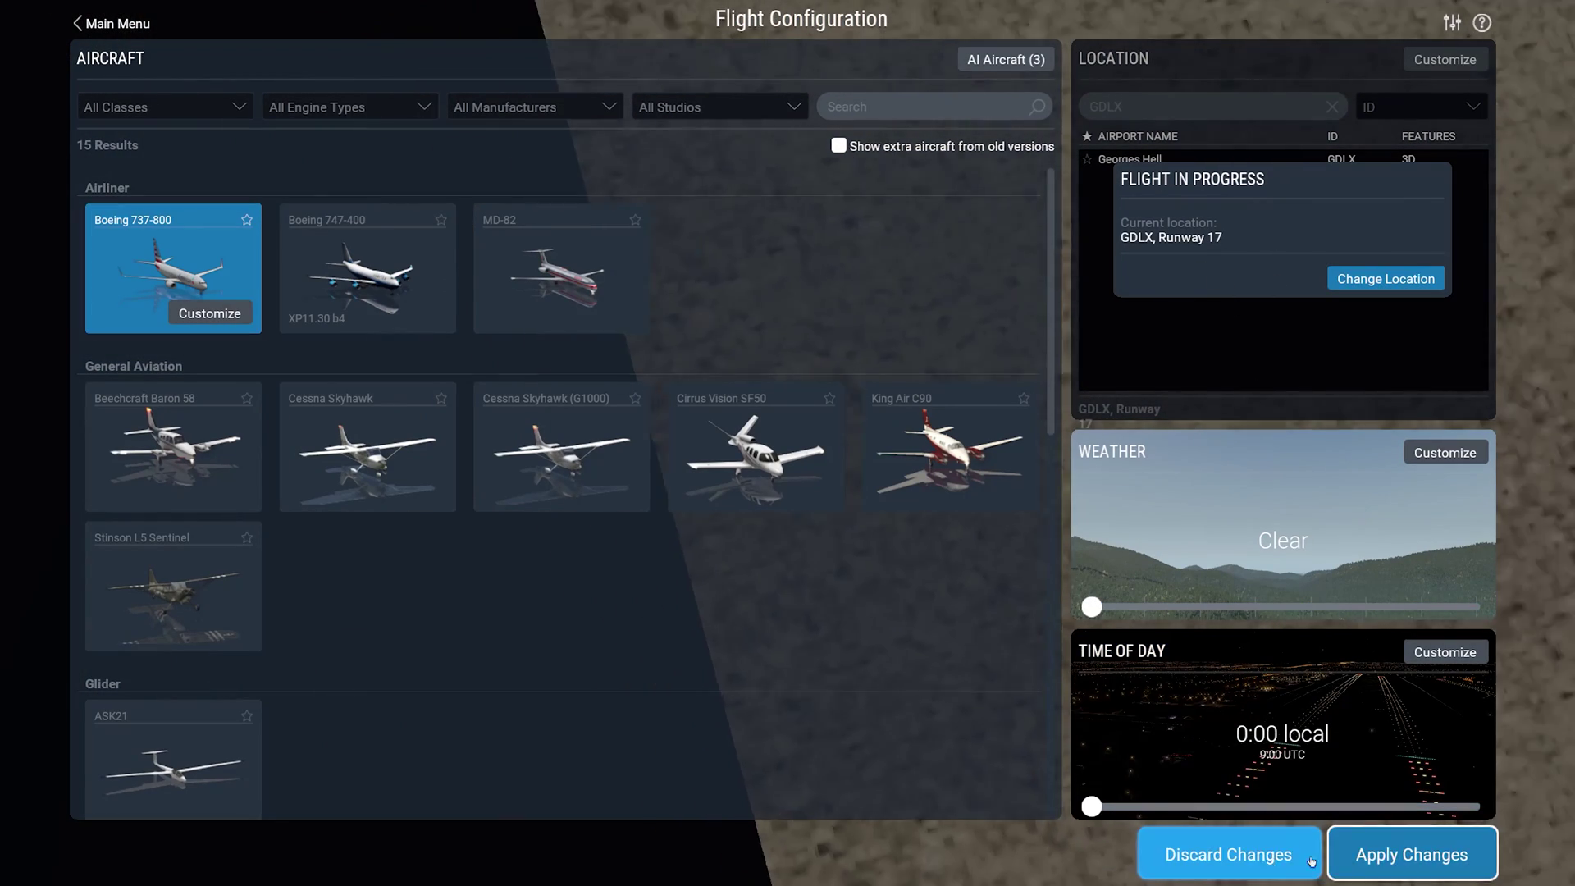
click(1394, 853)
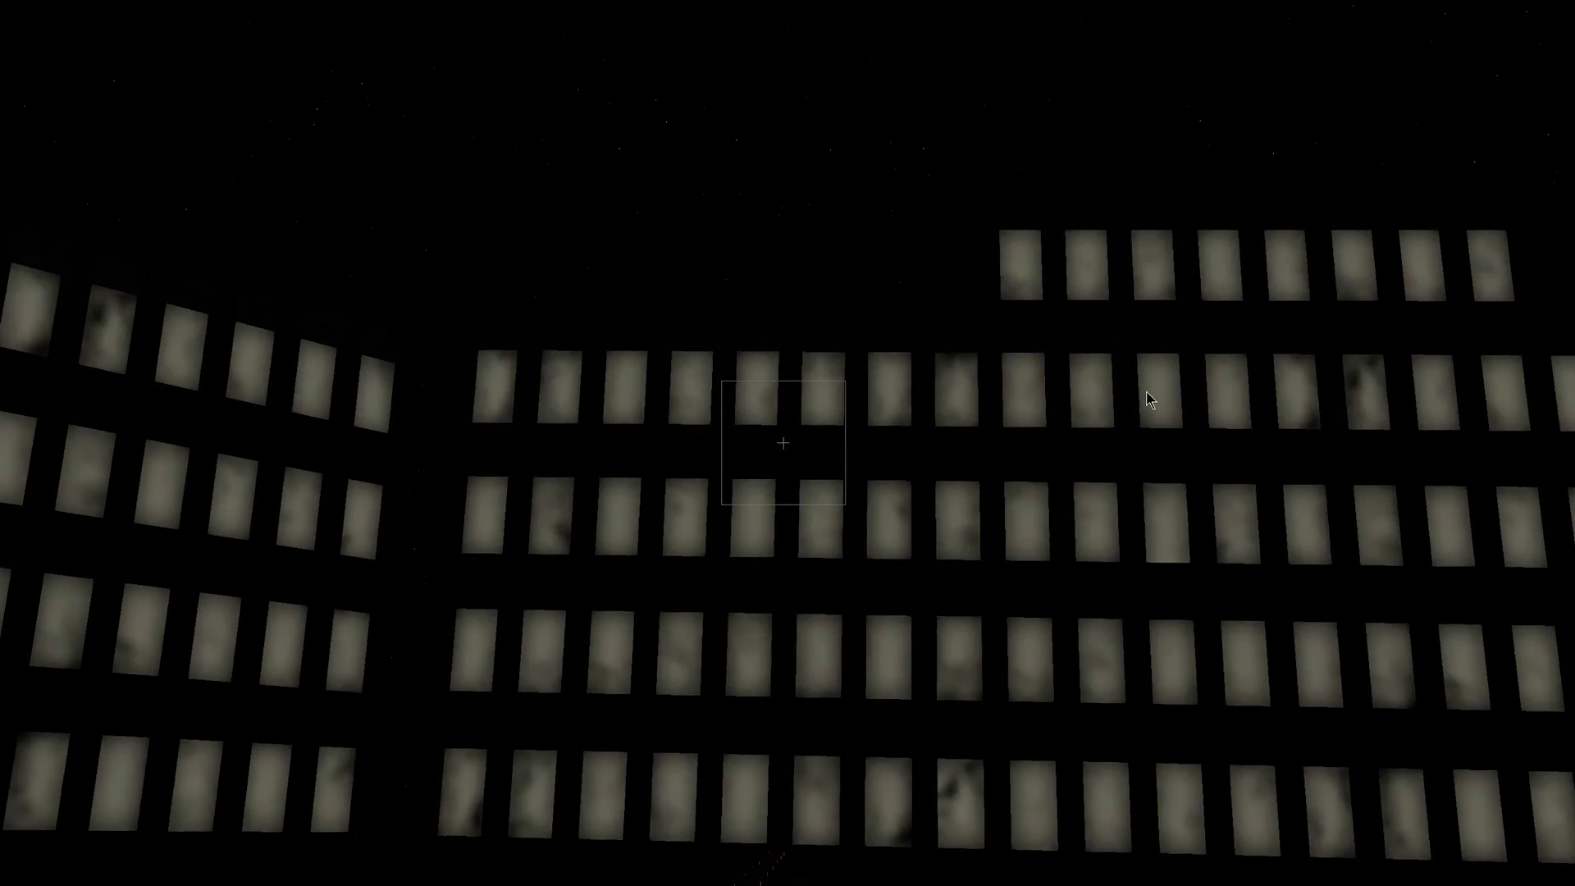